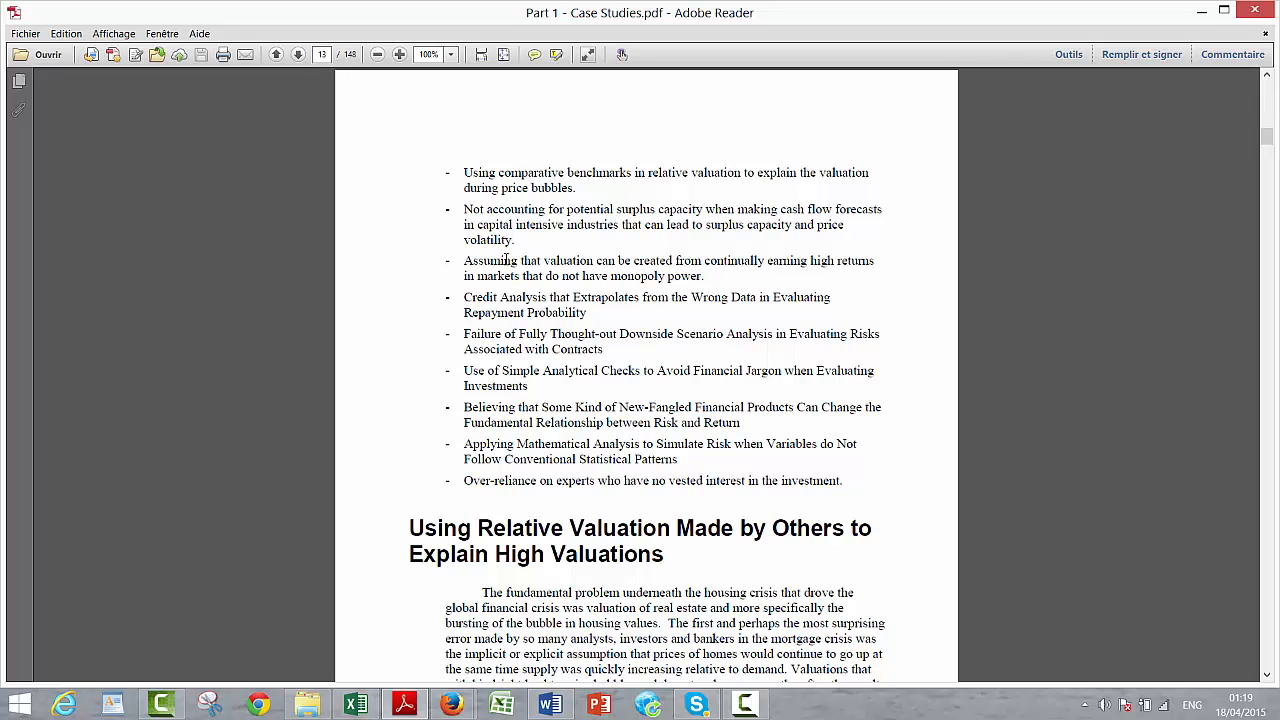
Step: Skim the case study document from the list of valuation errors on page 13 through the section on simple analytical checks
scroll(507, 260, down, 1)
scroll(509, 260, up, 3)
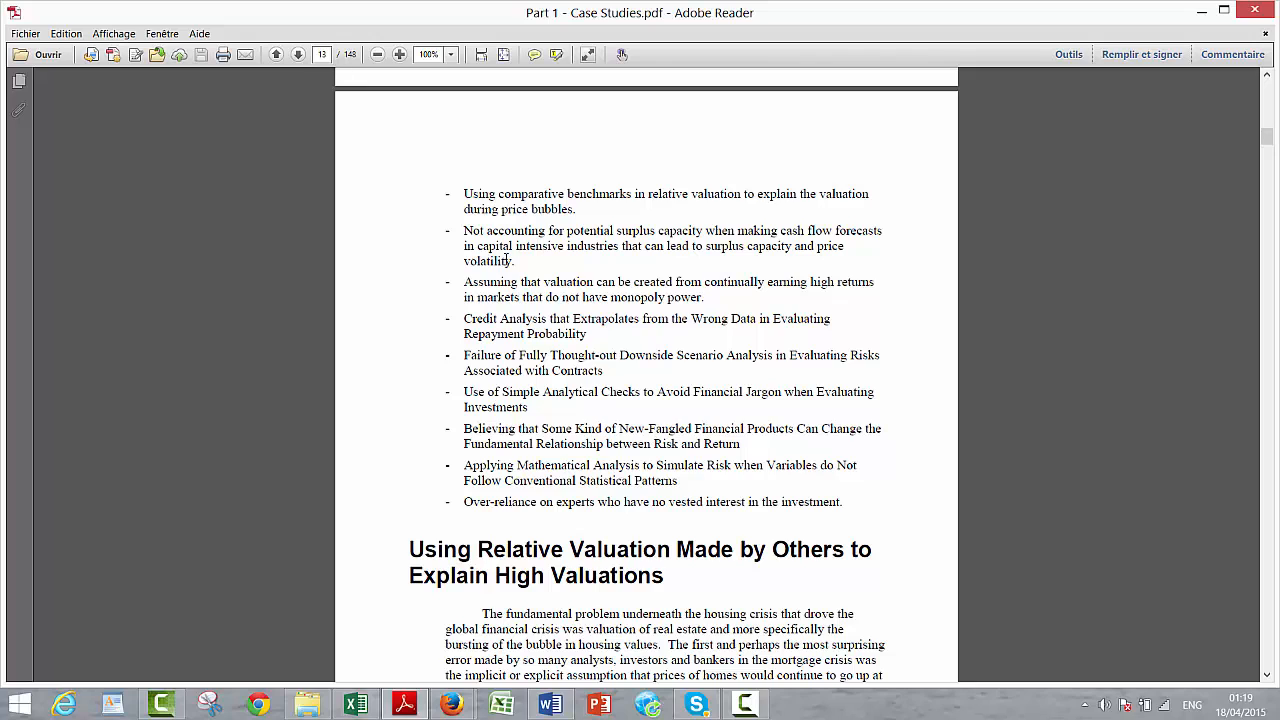
scroll(511, 260, down, 20)
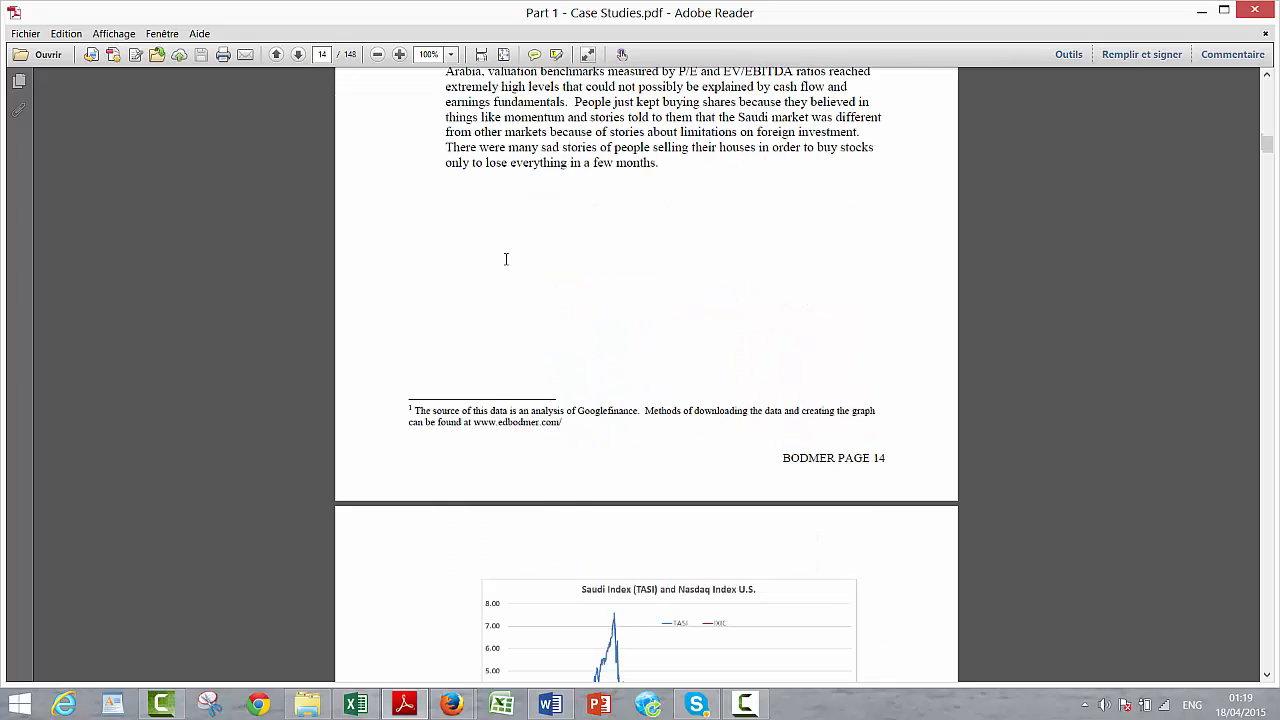
scroll(507, 260, down, 20)
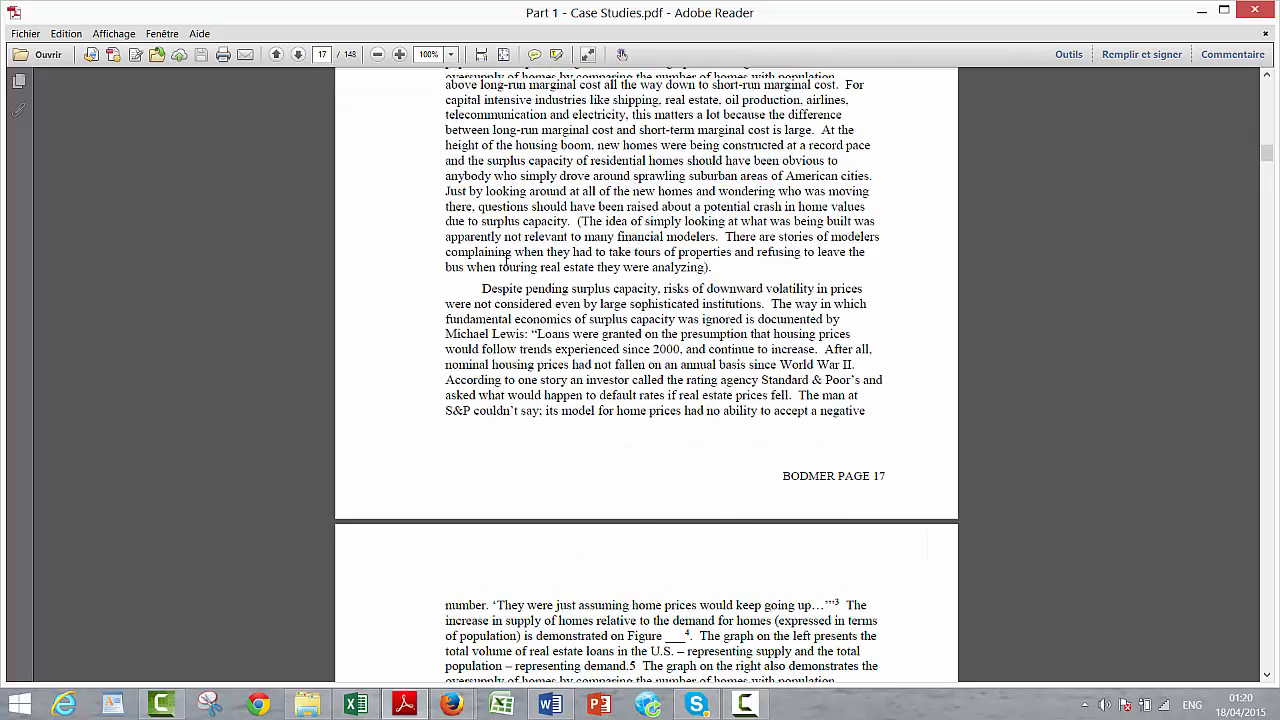
scroll(507, 260, down, 20)
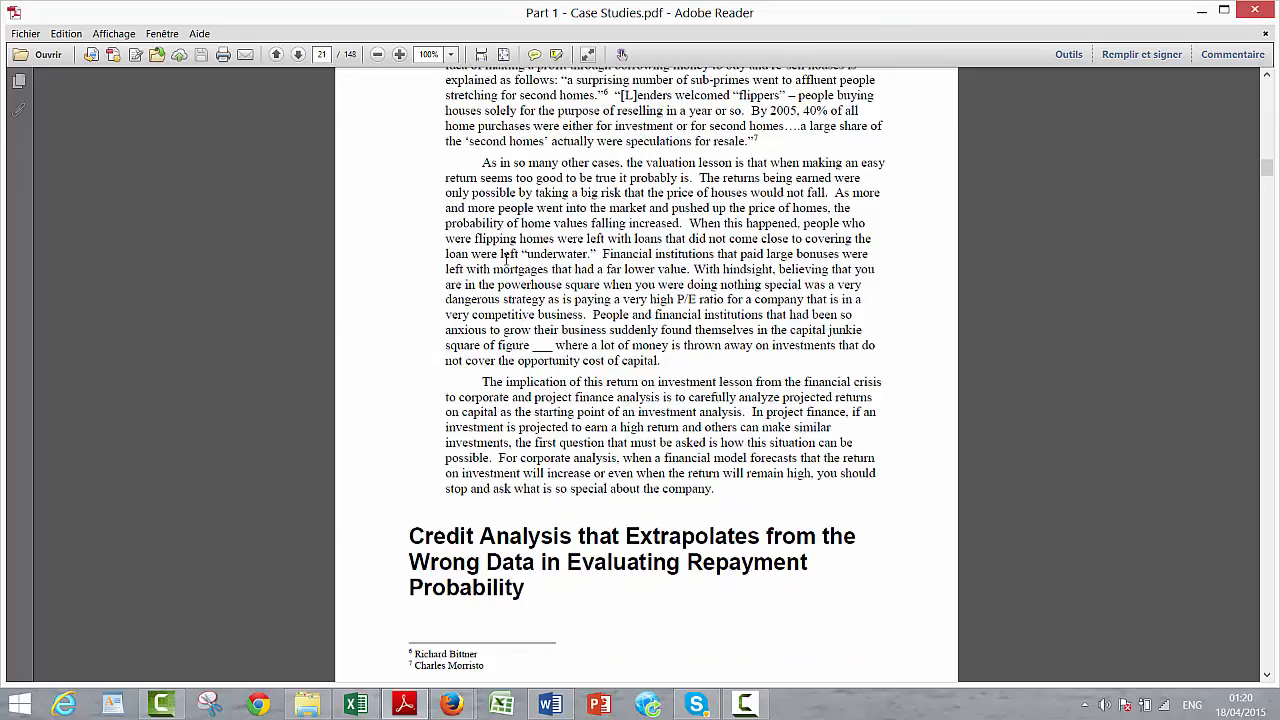
scroll(507, 260, down, 20)
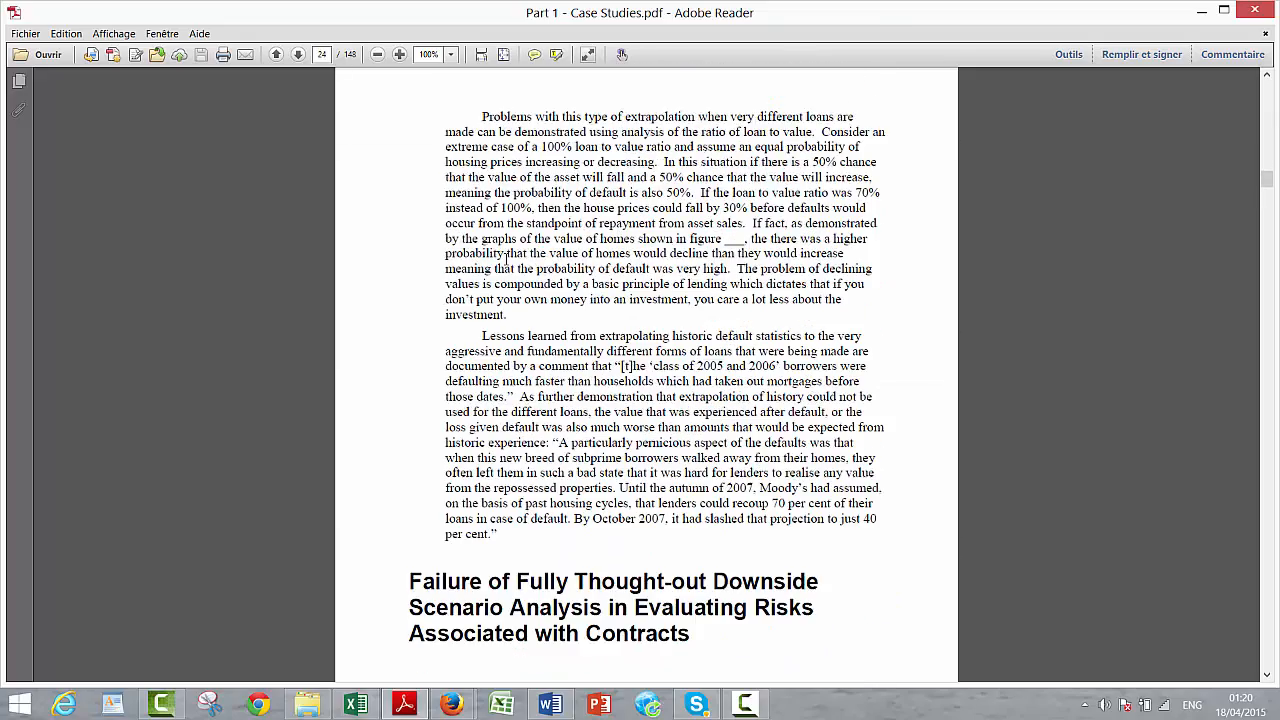
scroll(507, 260, down, 20)
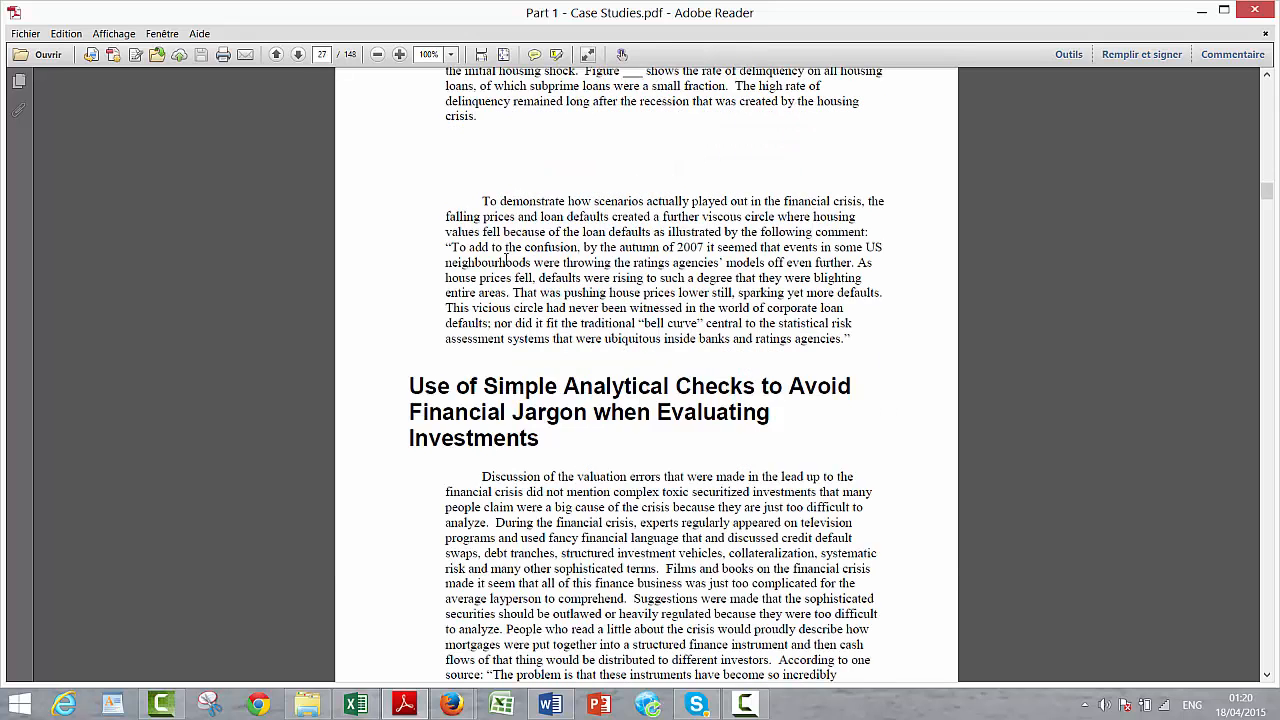
scroll(507, 260, down, 7)
scroll(507, 260, down, 7)
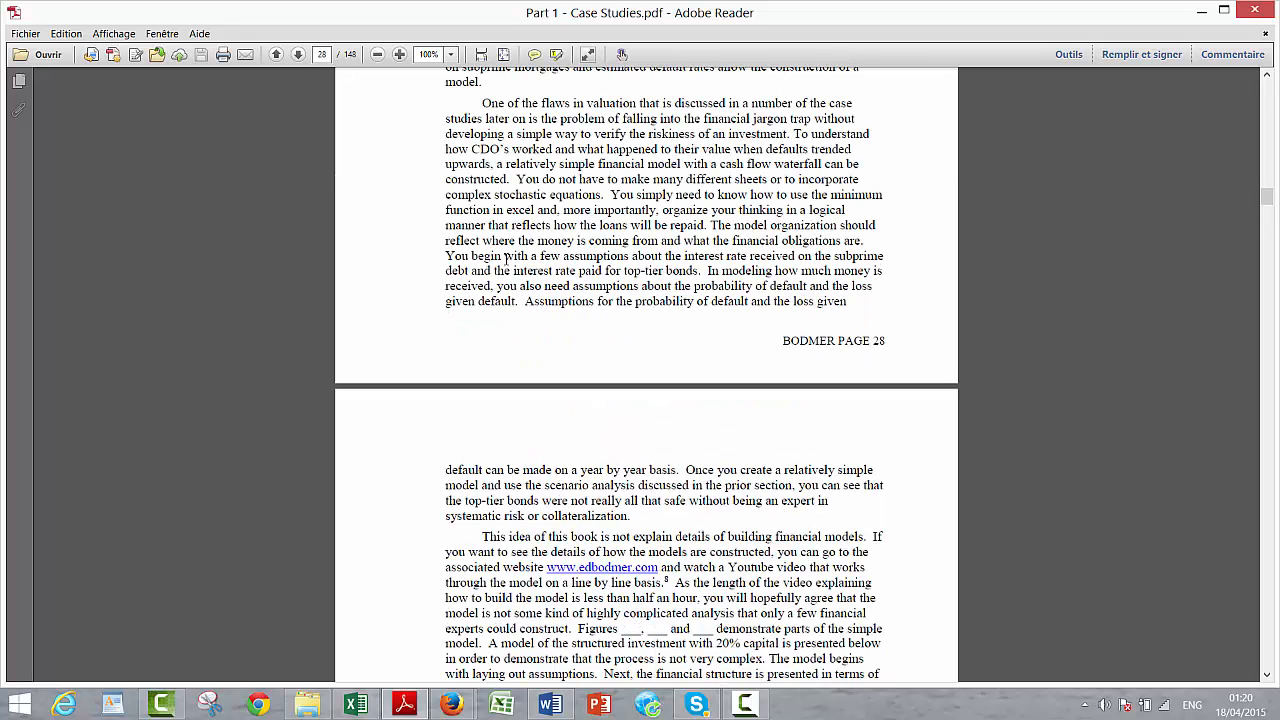
Step: Read the section "Use of Simple Analytical Checks to Avoid Financial Jargon when Evaluating Investments" on pages 27 and 28
scroll(507, 260, up, 5)
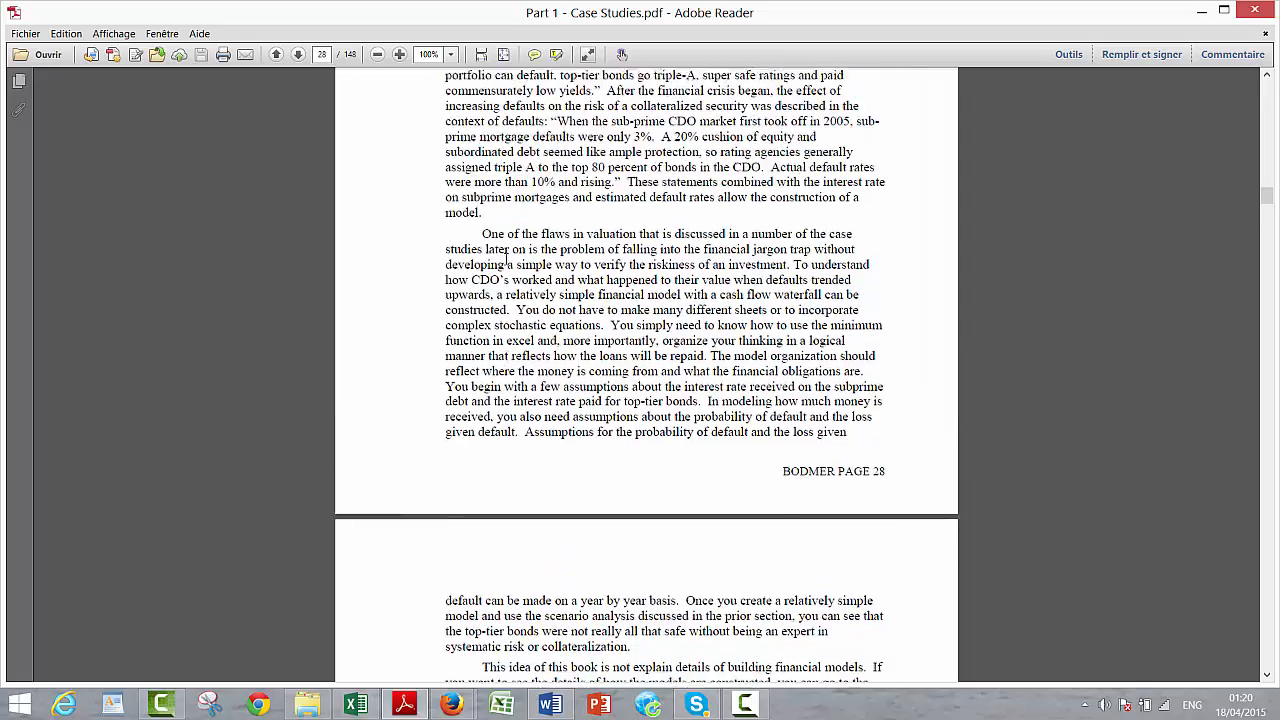
scroll(507, 260, up, 2)
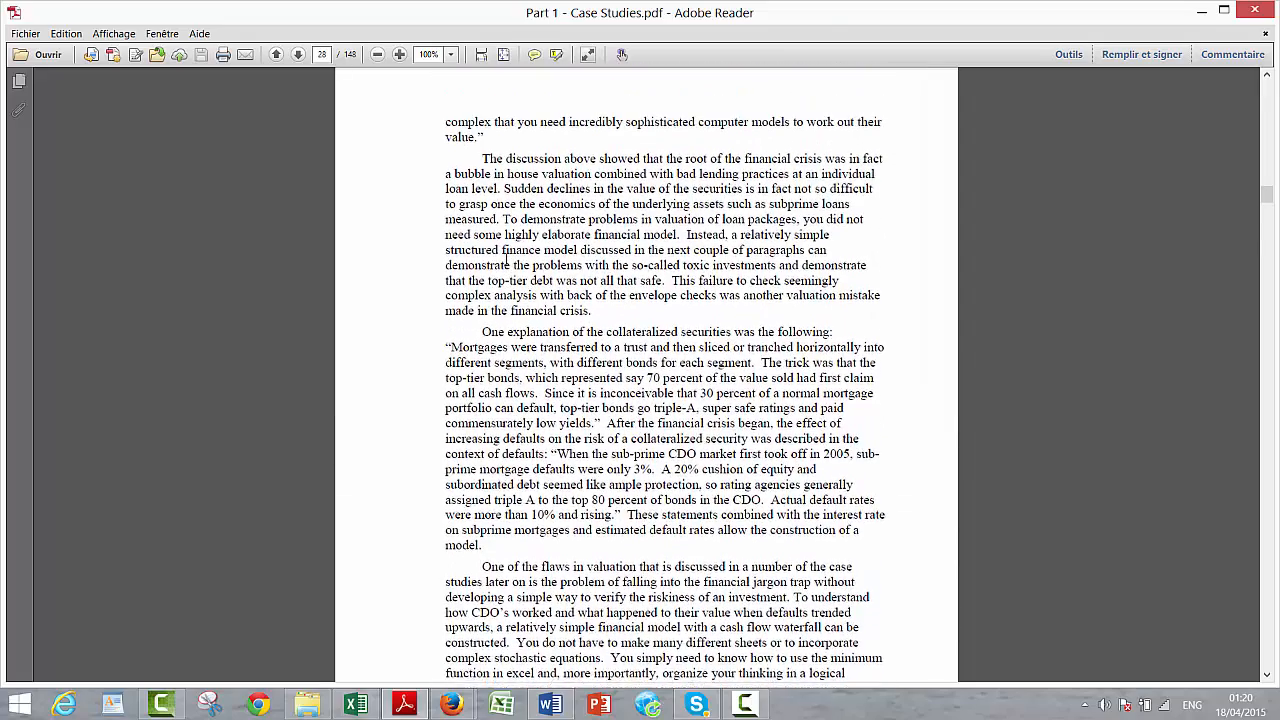
scroll(506, 260, up, 3)
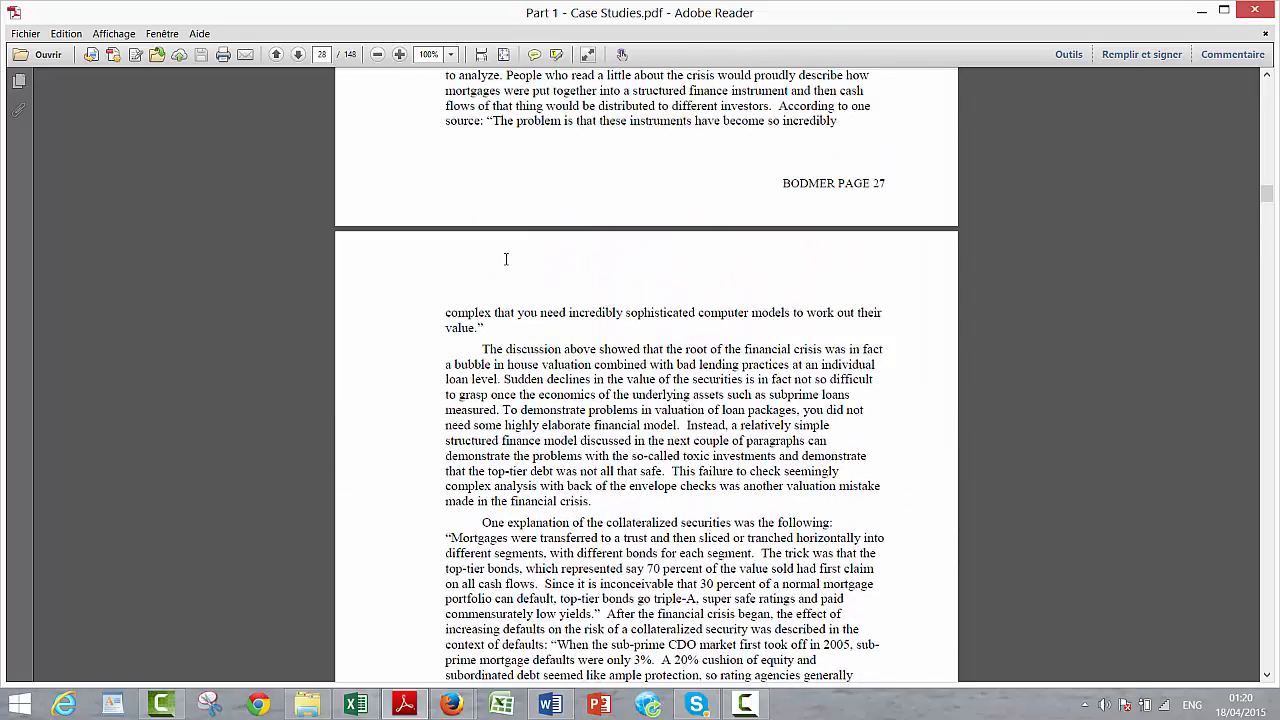
scroll(506, 260, up, 4)
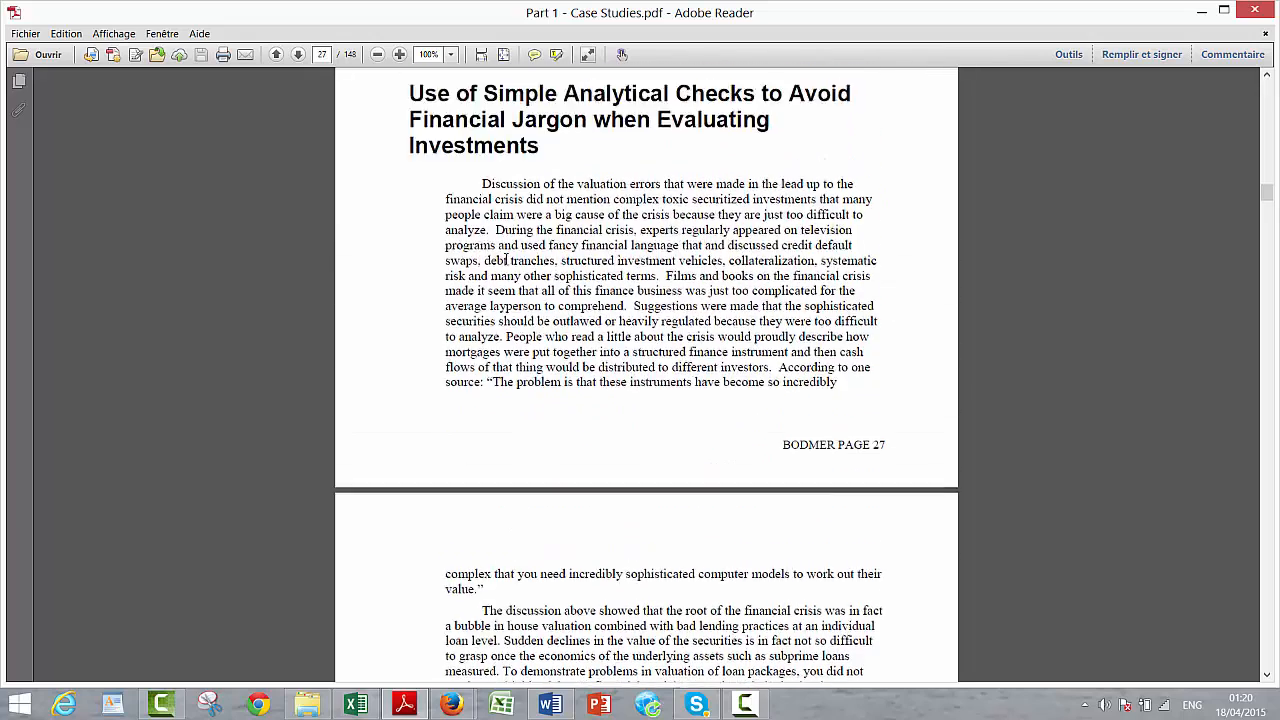
scroll(506, 260, up, 1)
scroll(580, 285, down, 1)
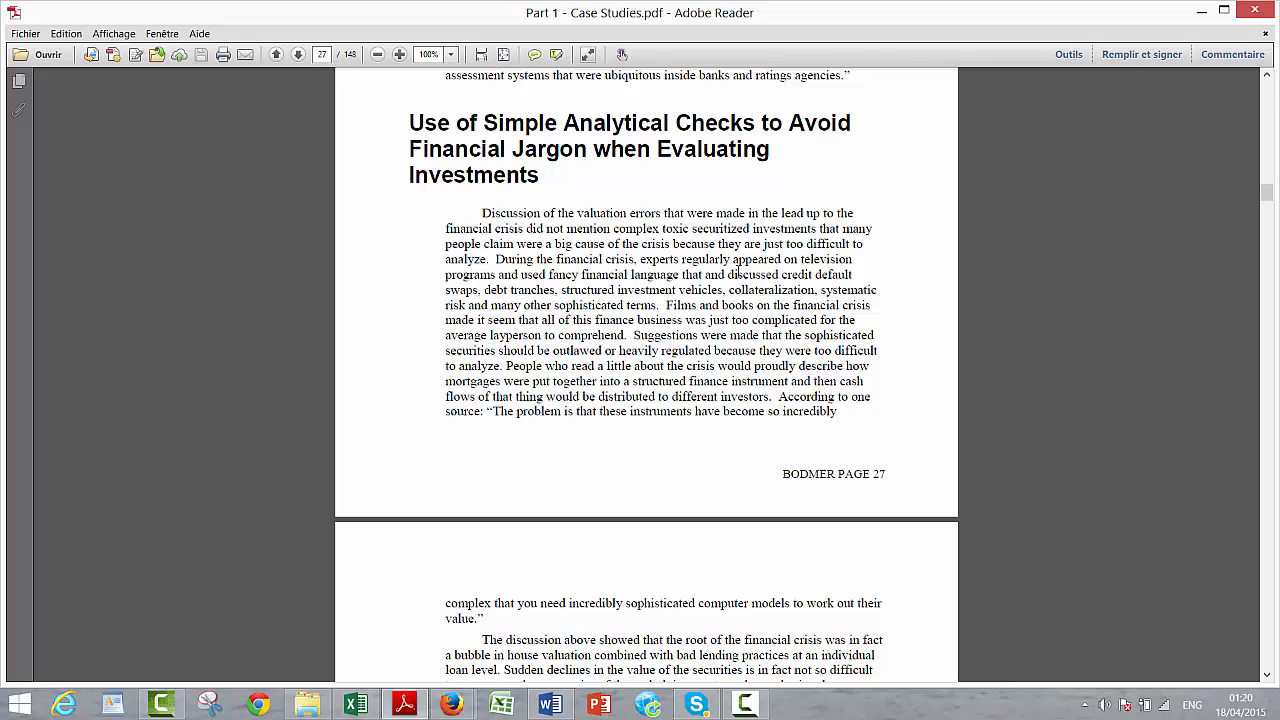
scroll(470, 474, down, 3)
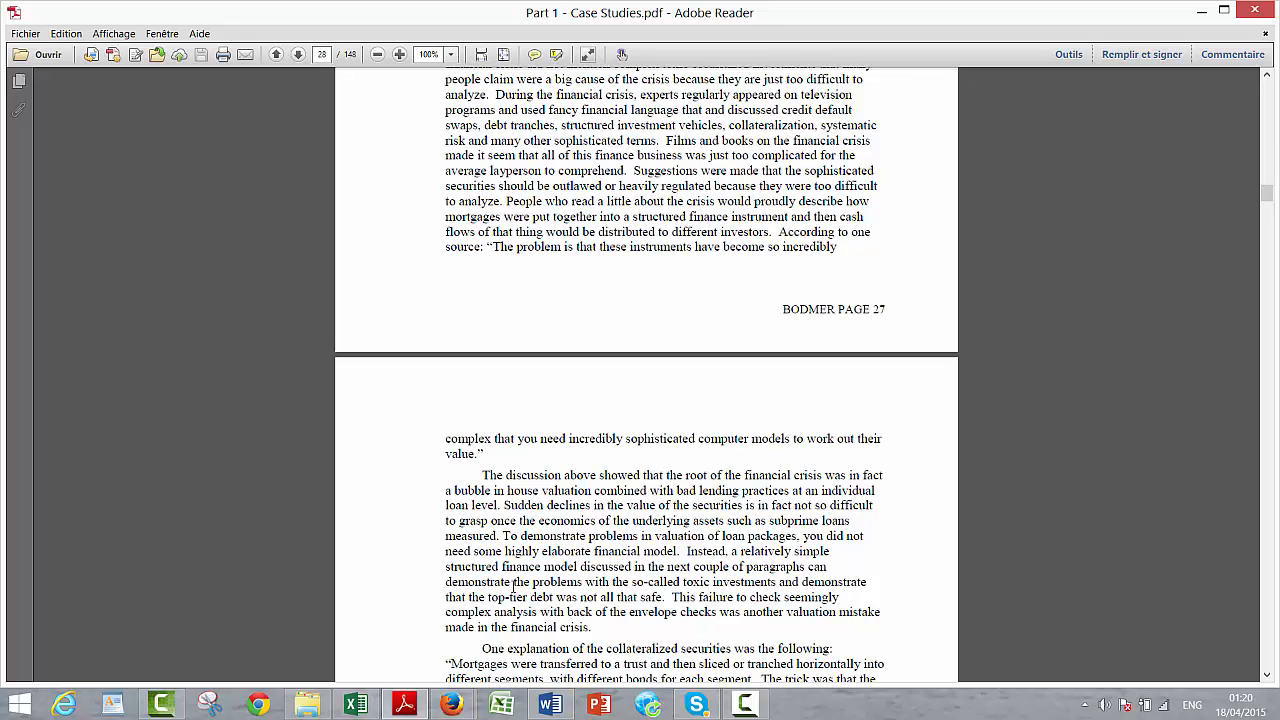
scroll(515, 585, up, 1)
scroll(514, 588, down, 5)
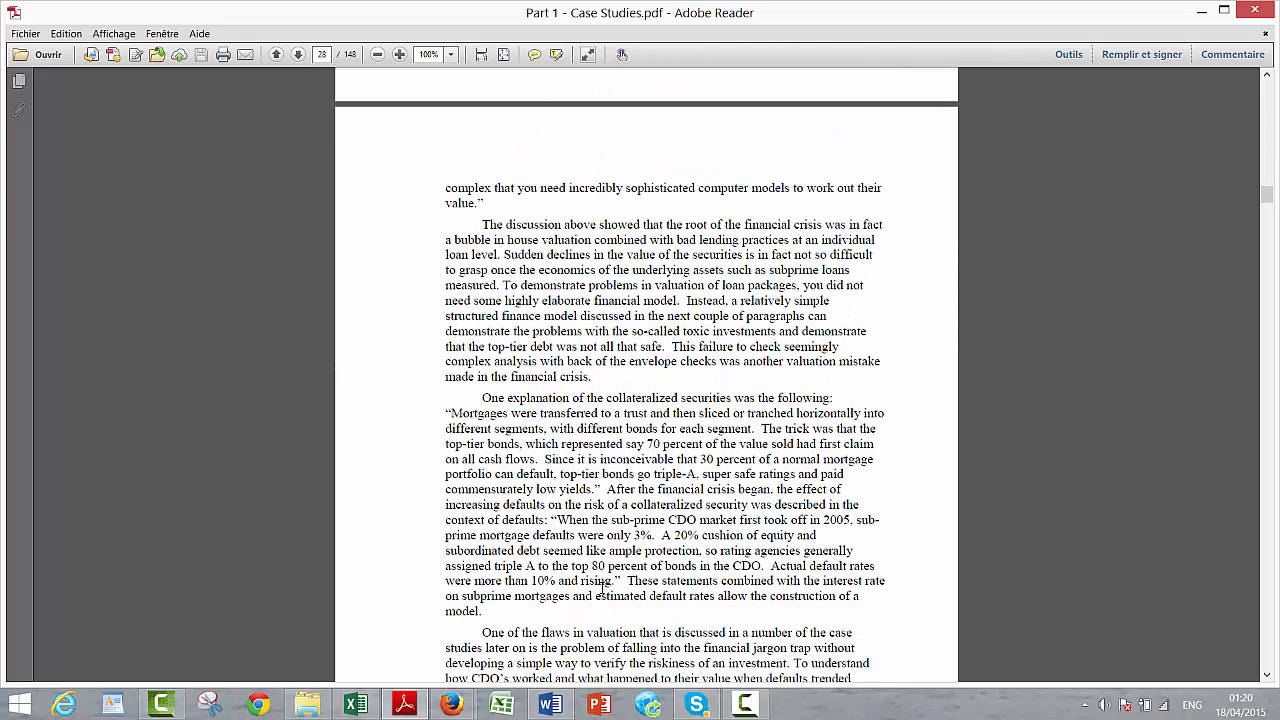
scroll(420, 447, down, 5)
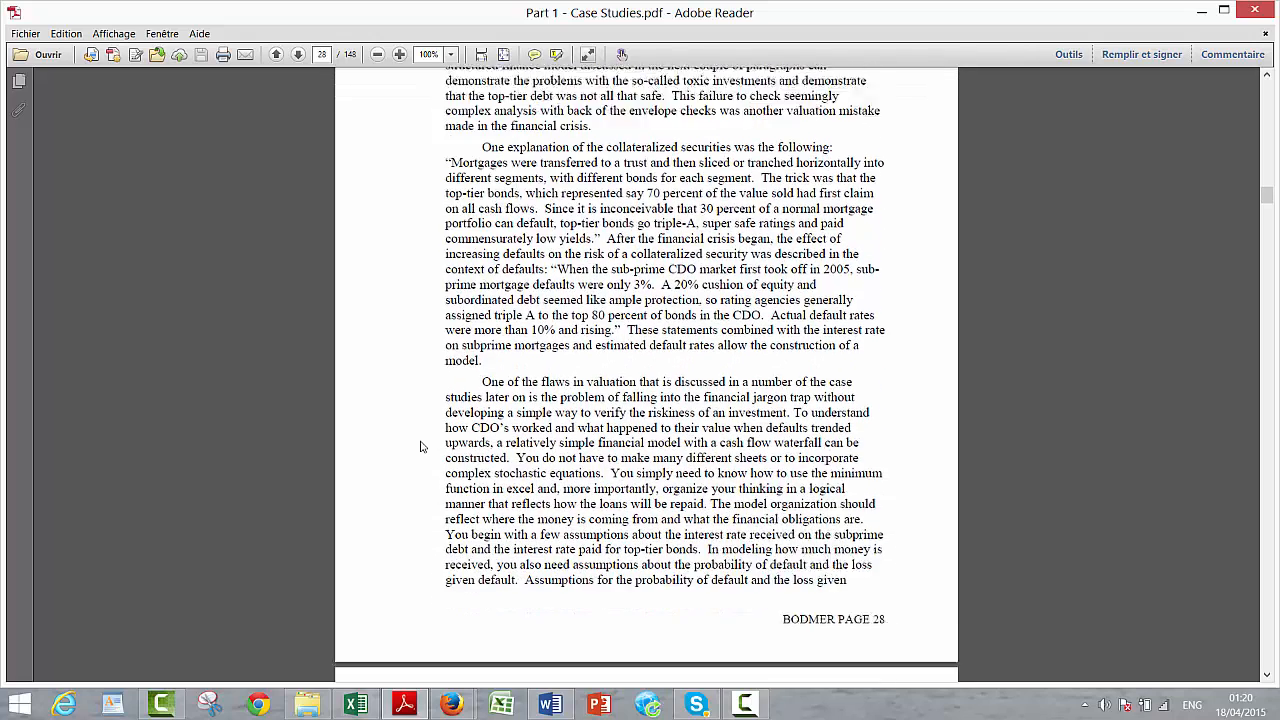
Step: Review the sections on new-fangled financial products and on using mathematical analysis to simulate risk, through page 35
scroll(420, 447, down, 20)
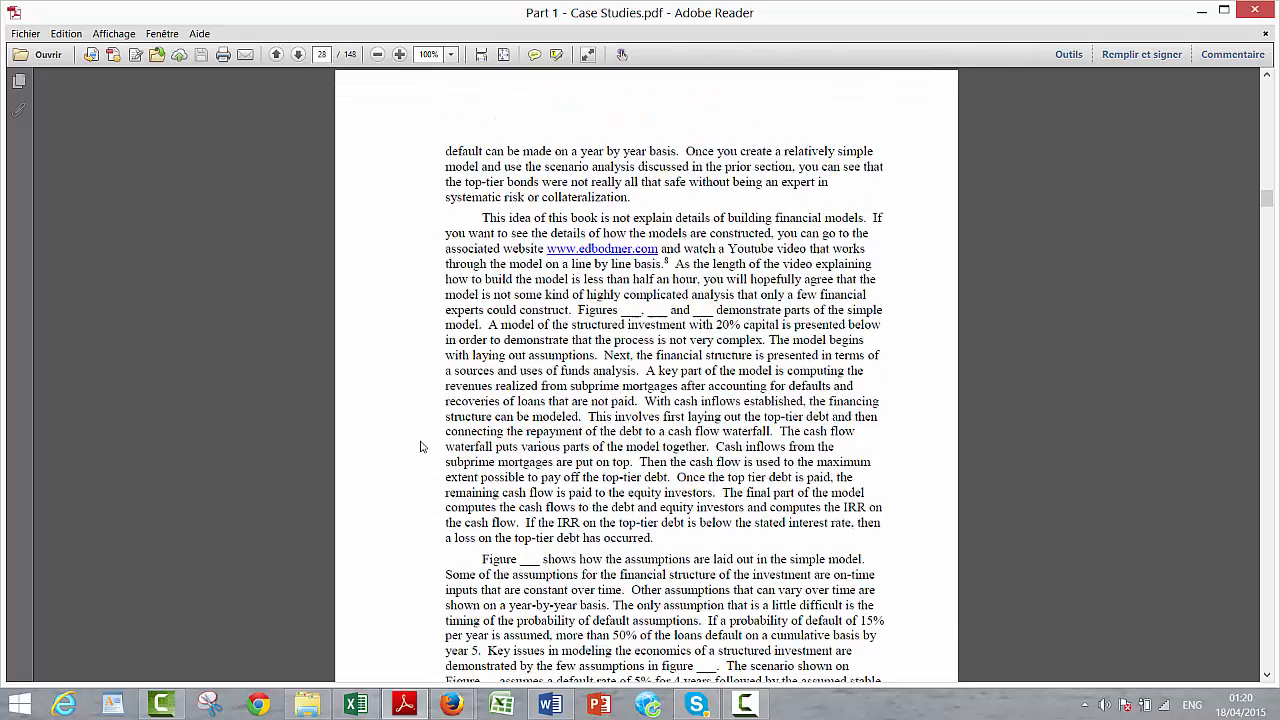
scroll(420, 447, down, 20)
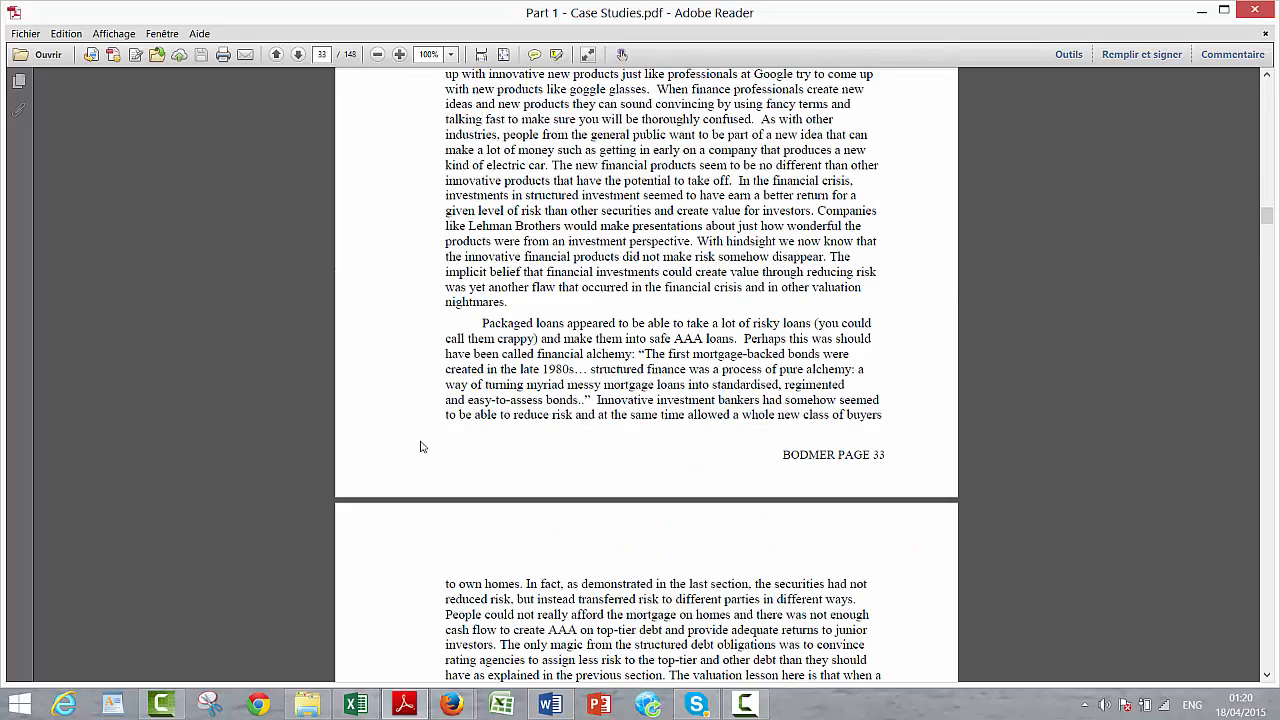
scroll(420, 447, up, 10)
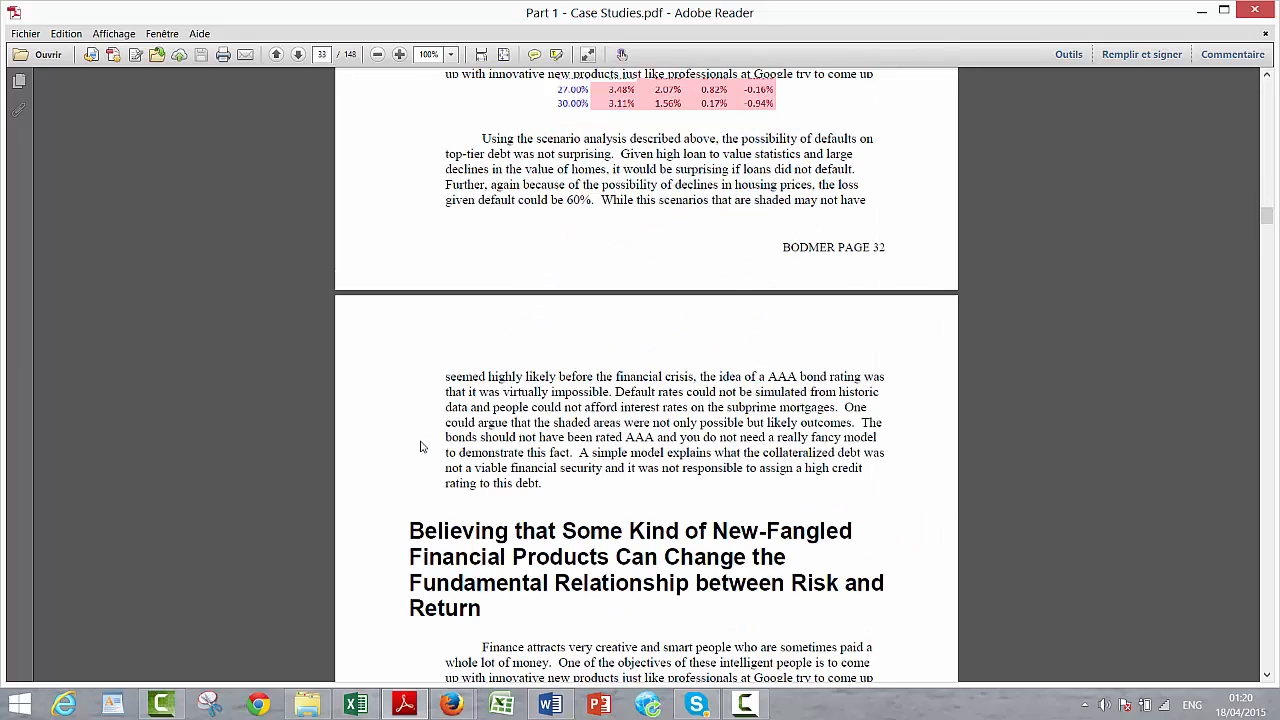
scroll(420, 447, down, 15)
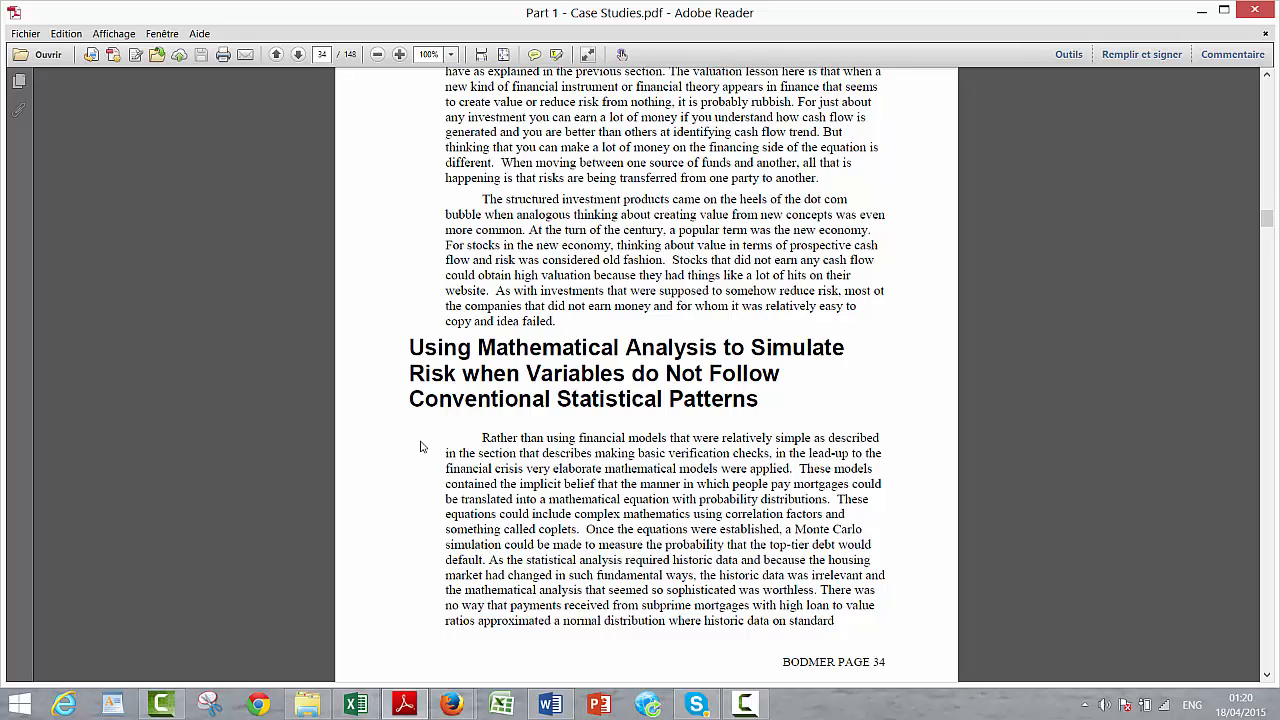
scroll(420, 447, down, 10)
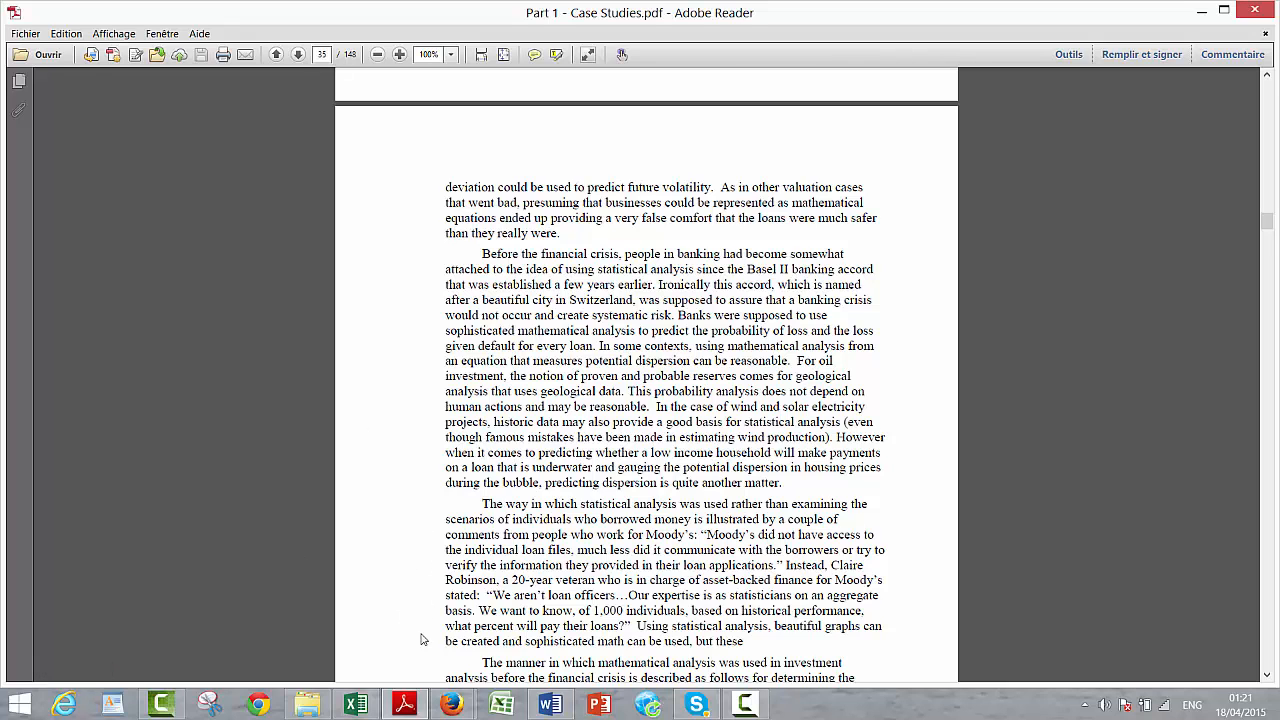
Step: Switch to Excel and open the recent workbook CDO Exercise 2
click(355, 704)
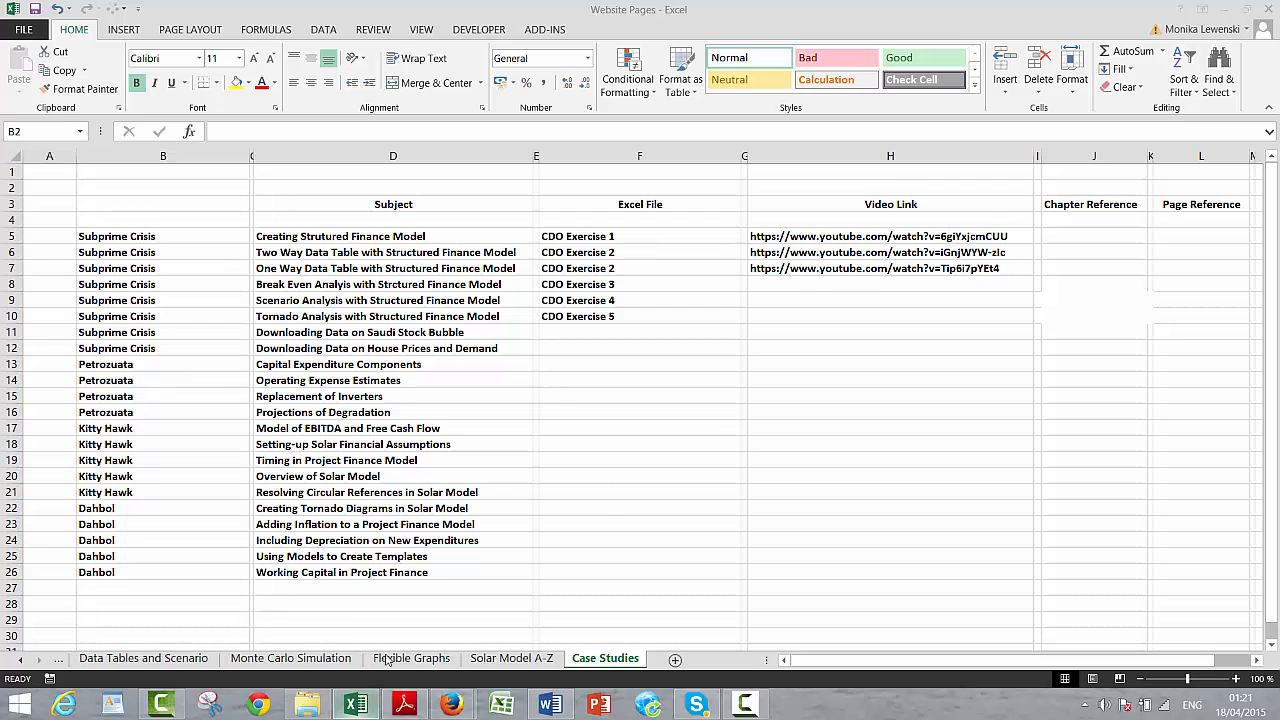
click(555, 476)
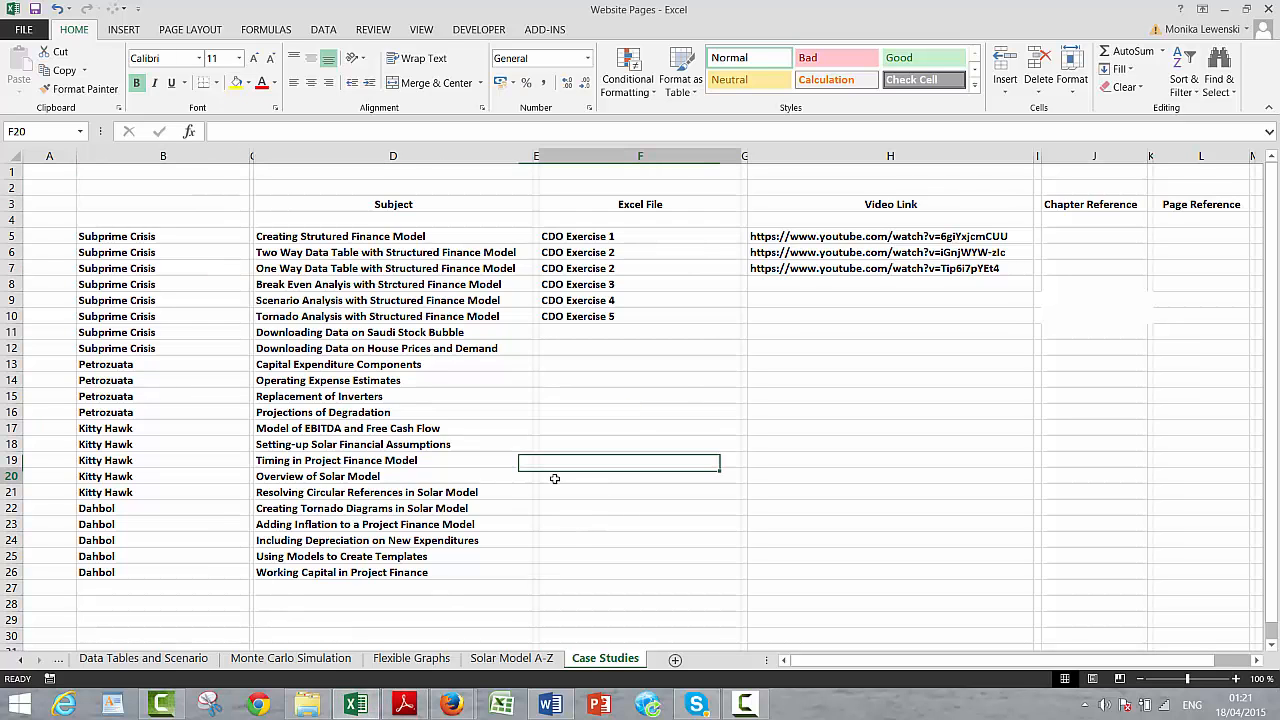
click(25, 33)
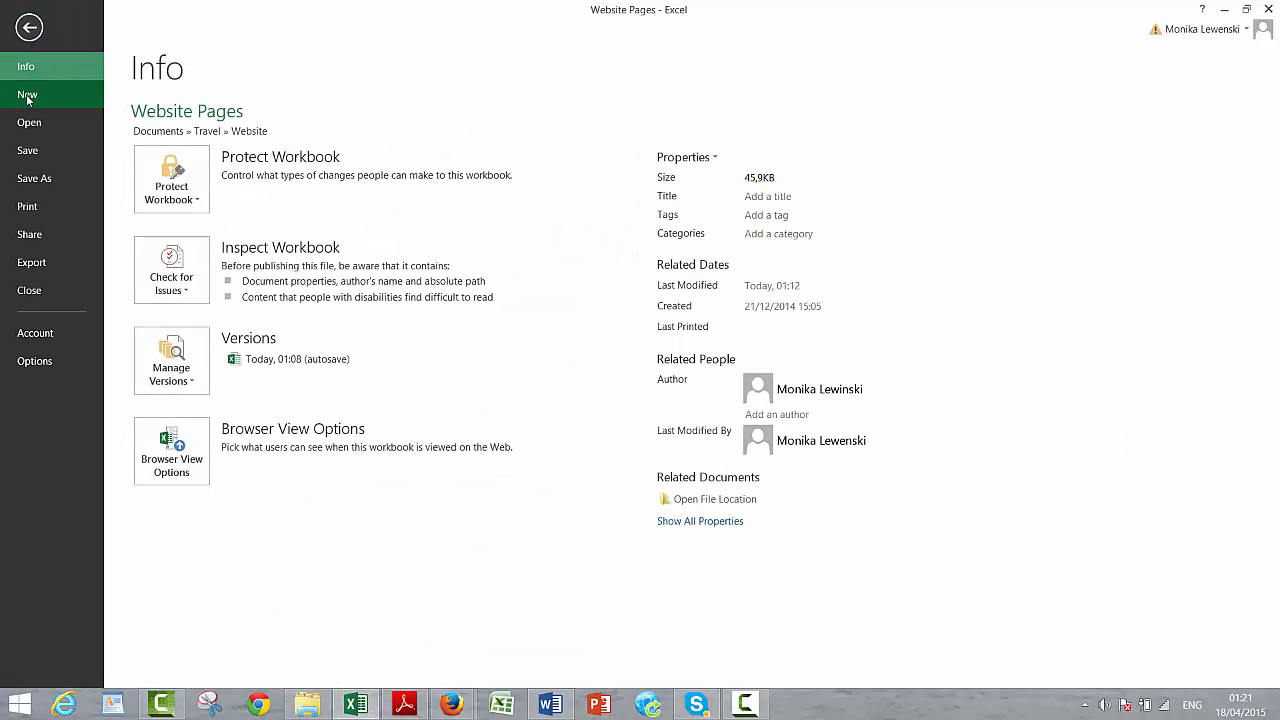
click(29, 124)
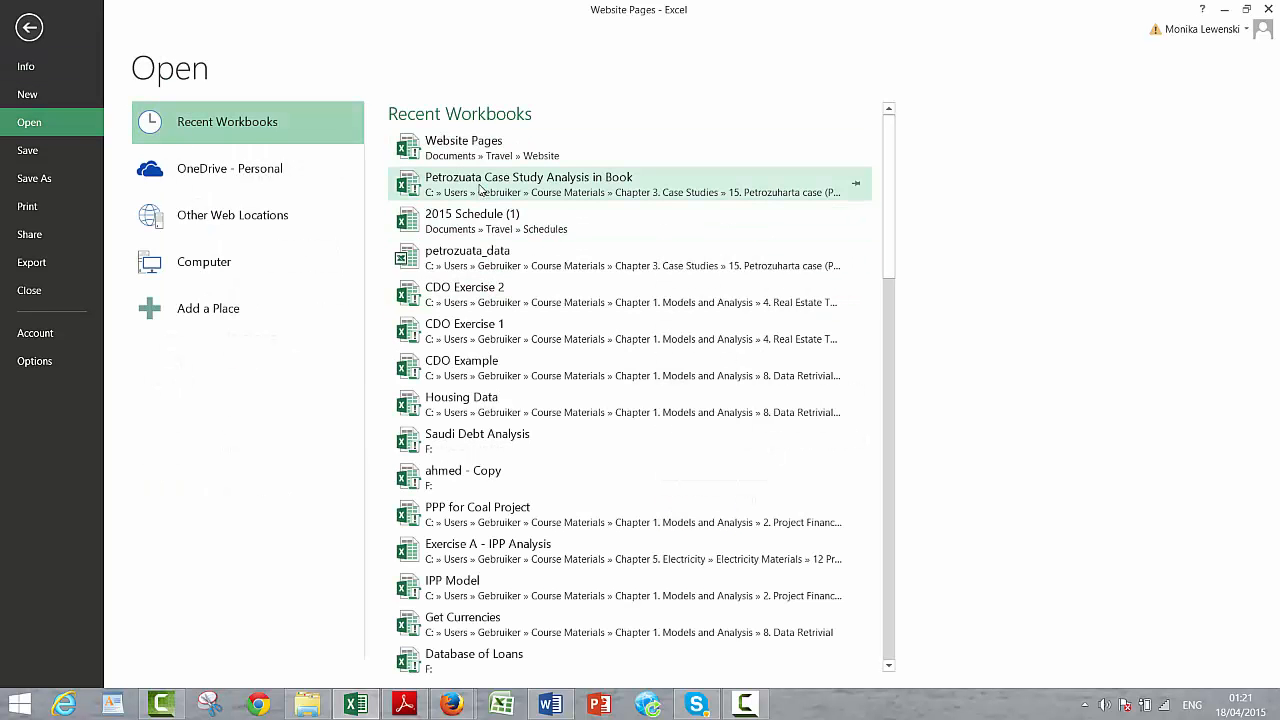
click(472, 295)
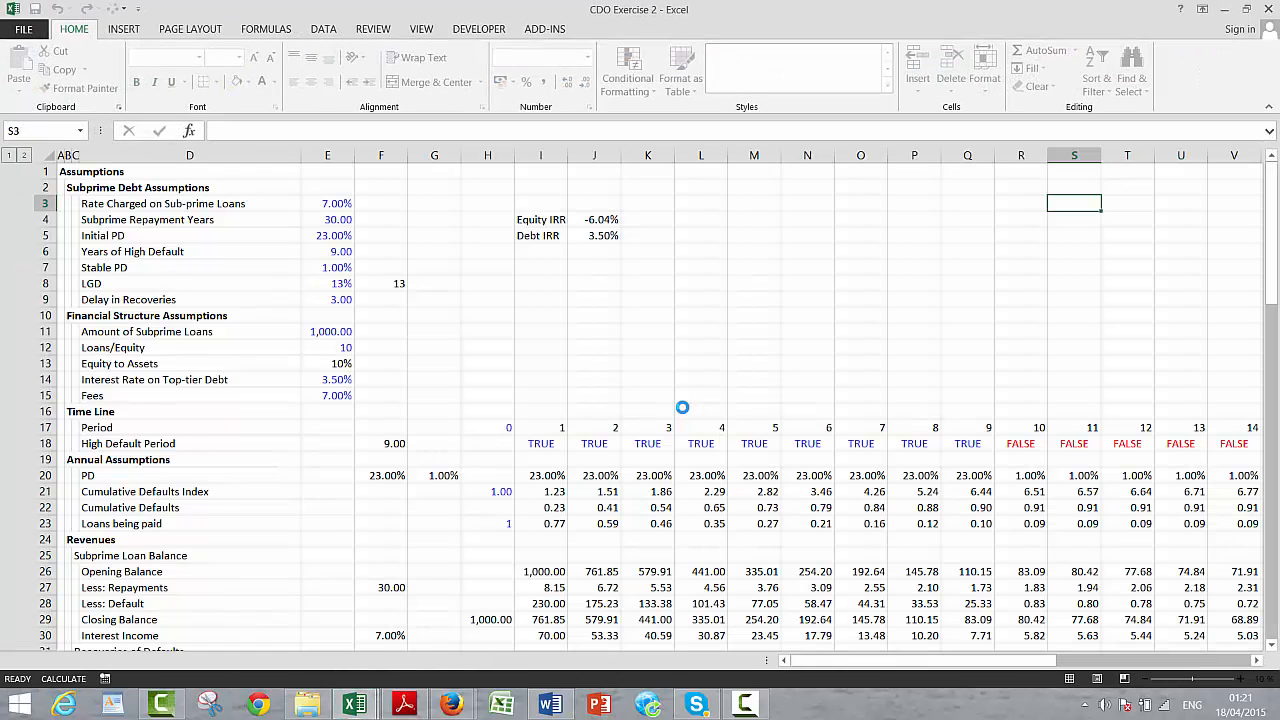
click(427, 339)
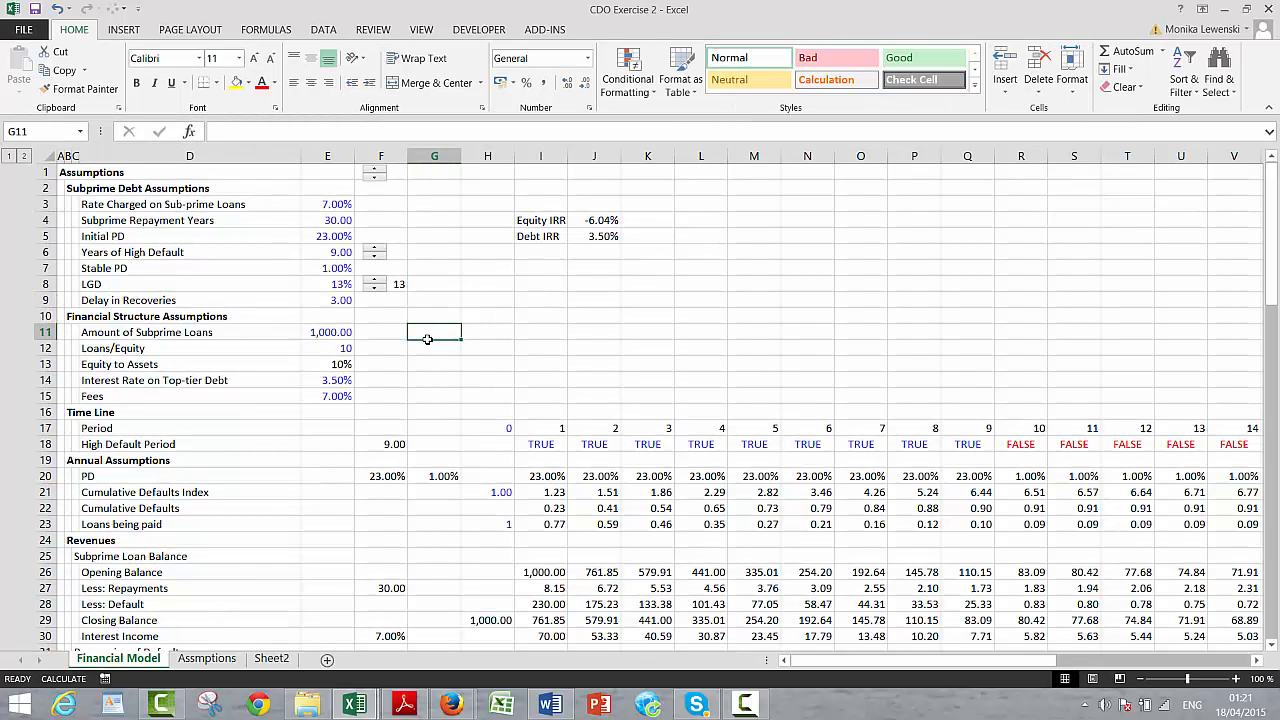
Step: Delete the rows from row 70 down that hold the data tables below the Debt IRR on the Financial Model sheet
key(Page_Down)
key(Page_Down)
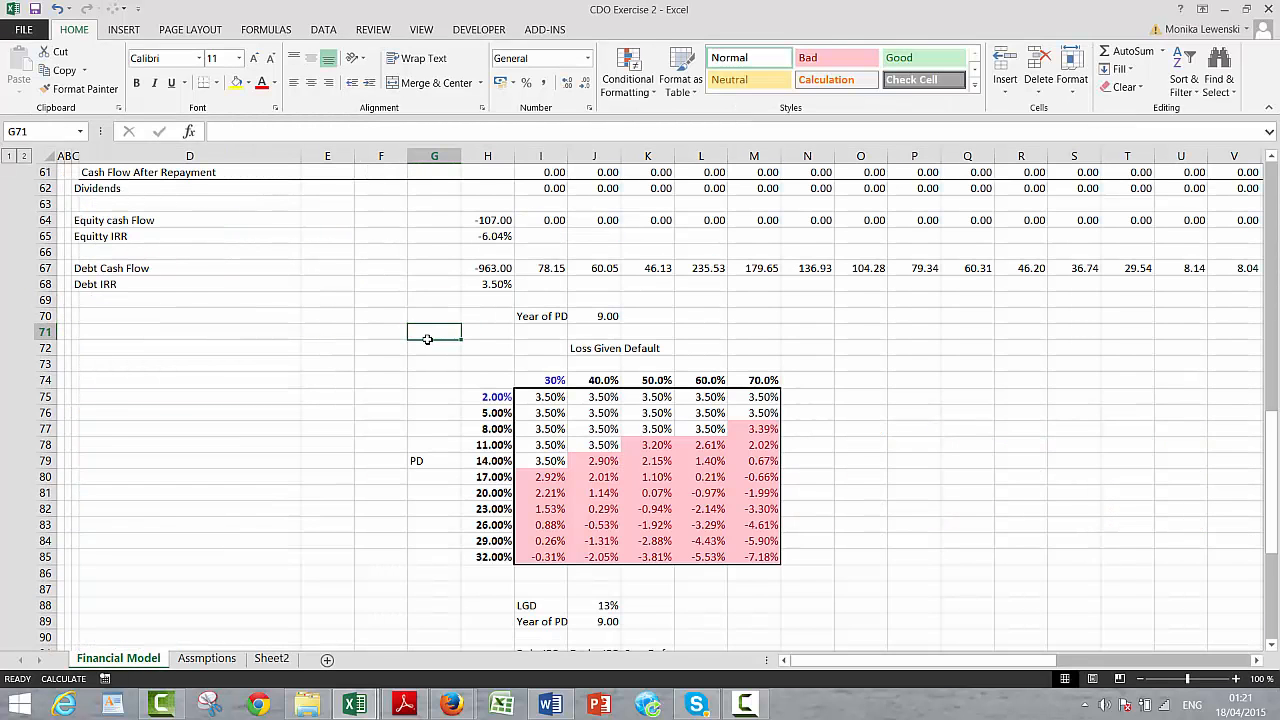
click(193, 397)
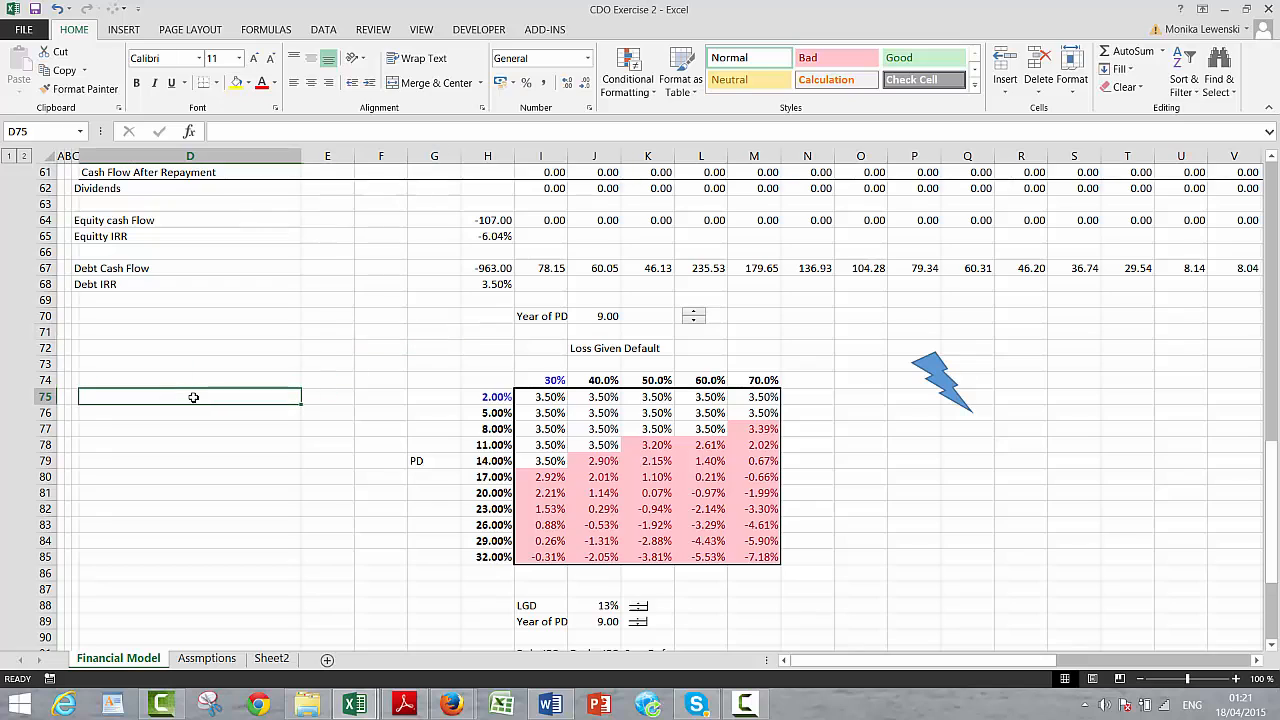
key(Up)
key(Up)
key(Up)
key(Up)
key(Up)
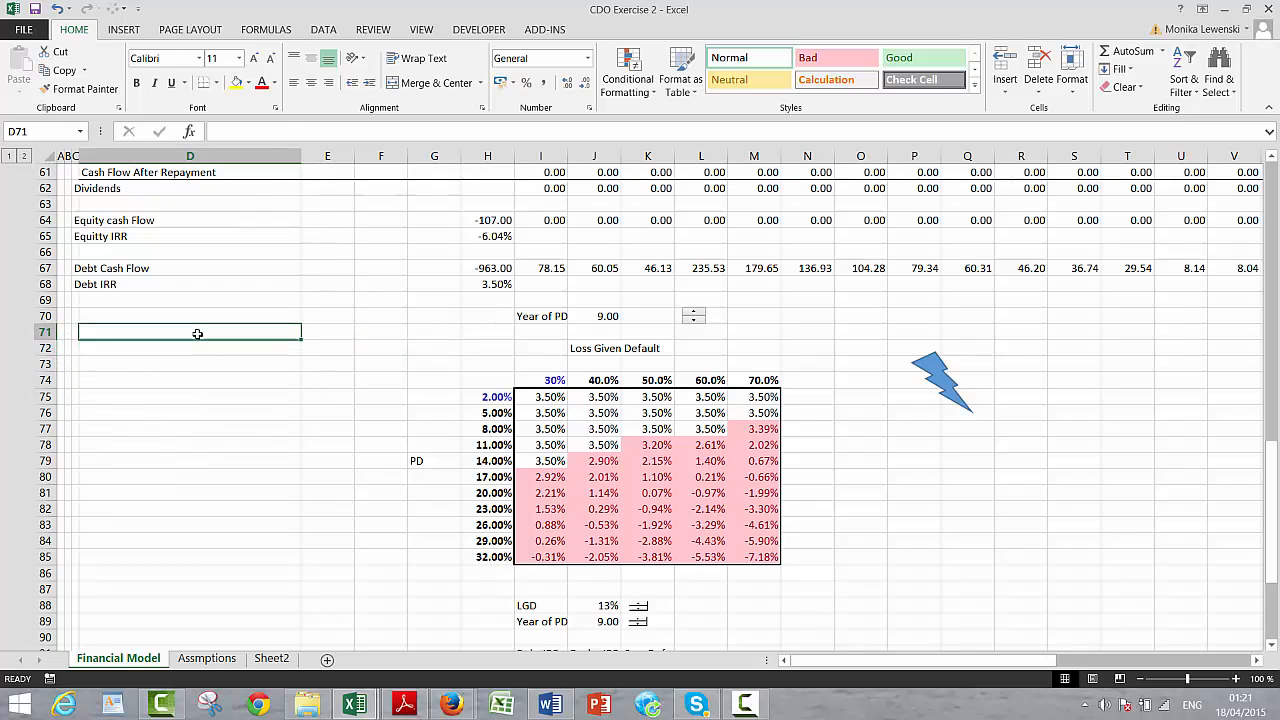
key(Left)
key(Left)
key(Left)
drag(45, 330, 45, 648)
key(shift+Down)
key(shift+Down)
key(shift+Down)
key(shift+Down)
key(shift+Down)
key(shift+Down)
key(shift+Down)
key(shift+Down)
key(shift+Down)
key(shift+Down)
key(shift+Down)
key(shift+Down)
key(shift+Down)
key(shift+Down)
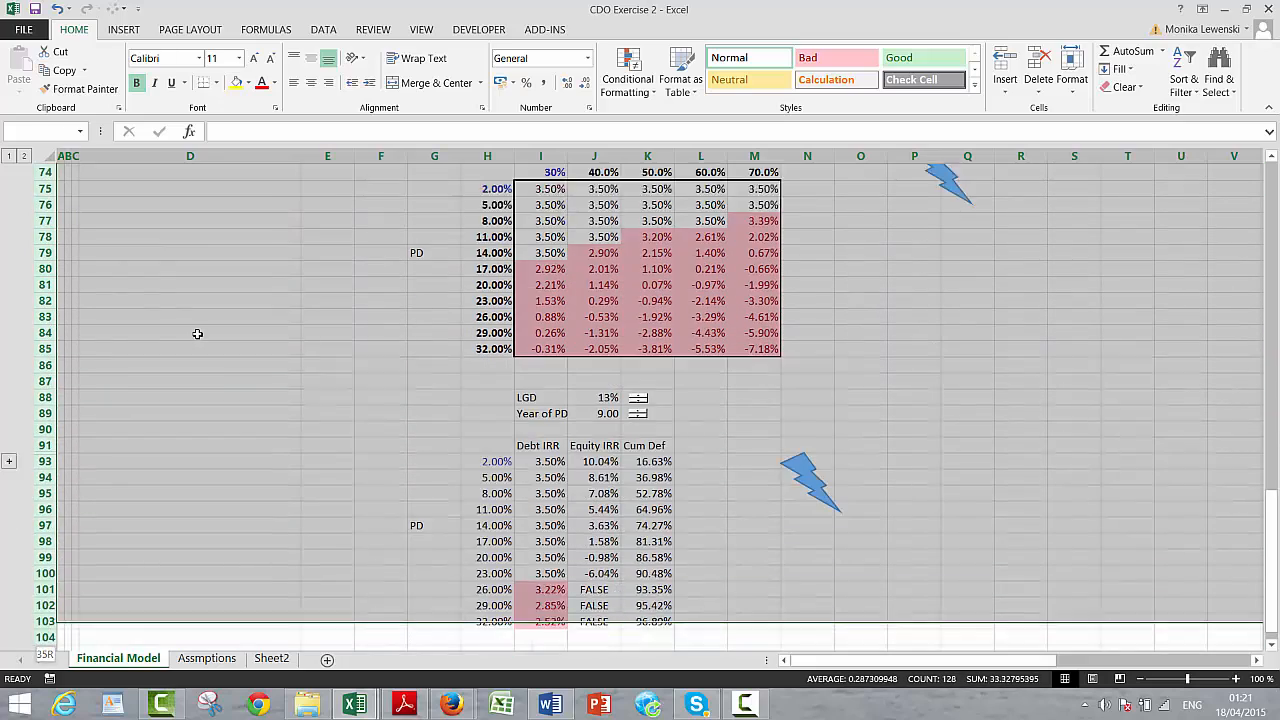
key(ctrl+minus)
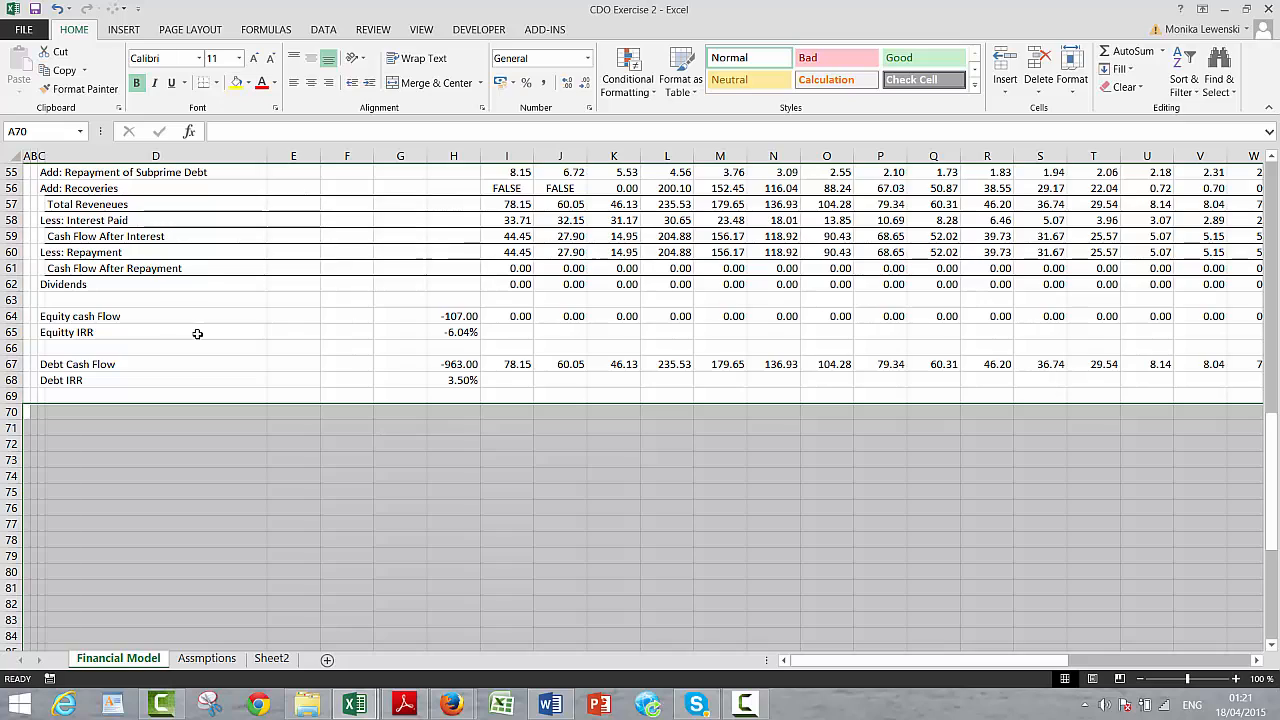
Step: Set LGD to 14% and Years of High Default to 11 in the subprime debt assumptions
key(Page_Up)
key(Page_Up)
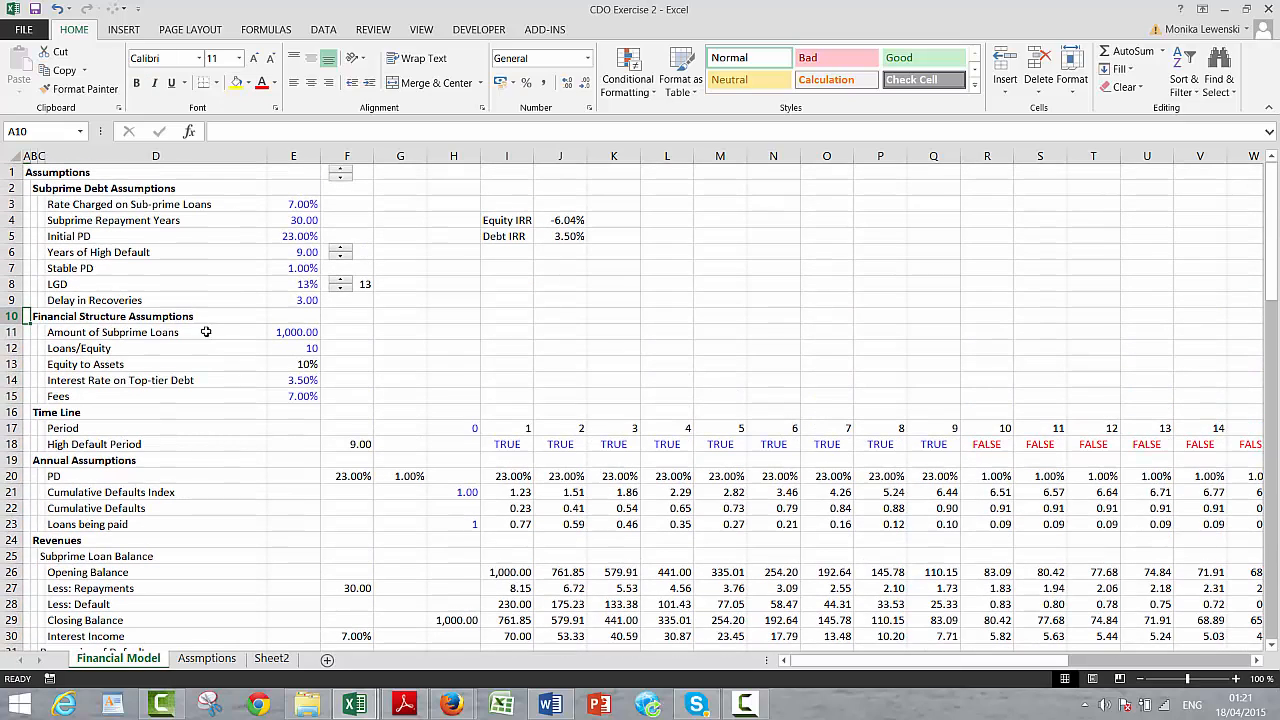
click(528, 280)
key(Up)
key(Up)
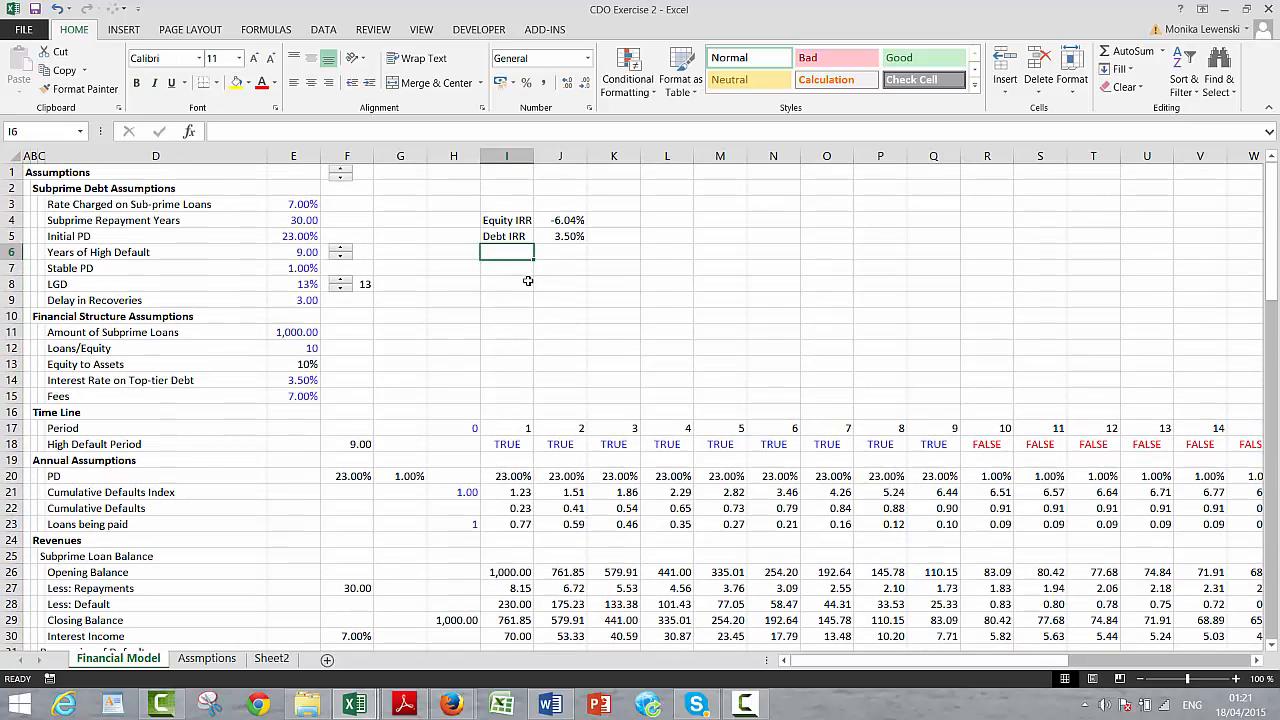
click(342, 290)
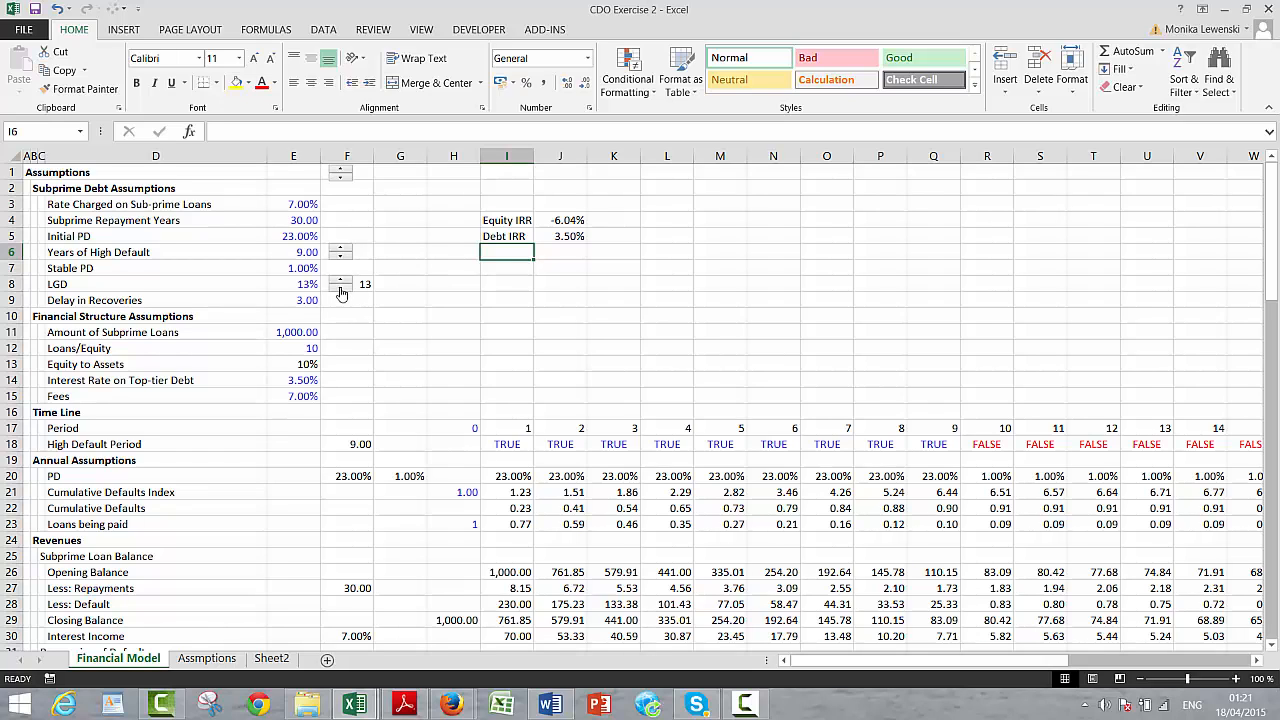
click(342, 290)
click(340, 282)
click(340, 282)
click(340, 282)
click(340, 250)
click(340, 250)
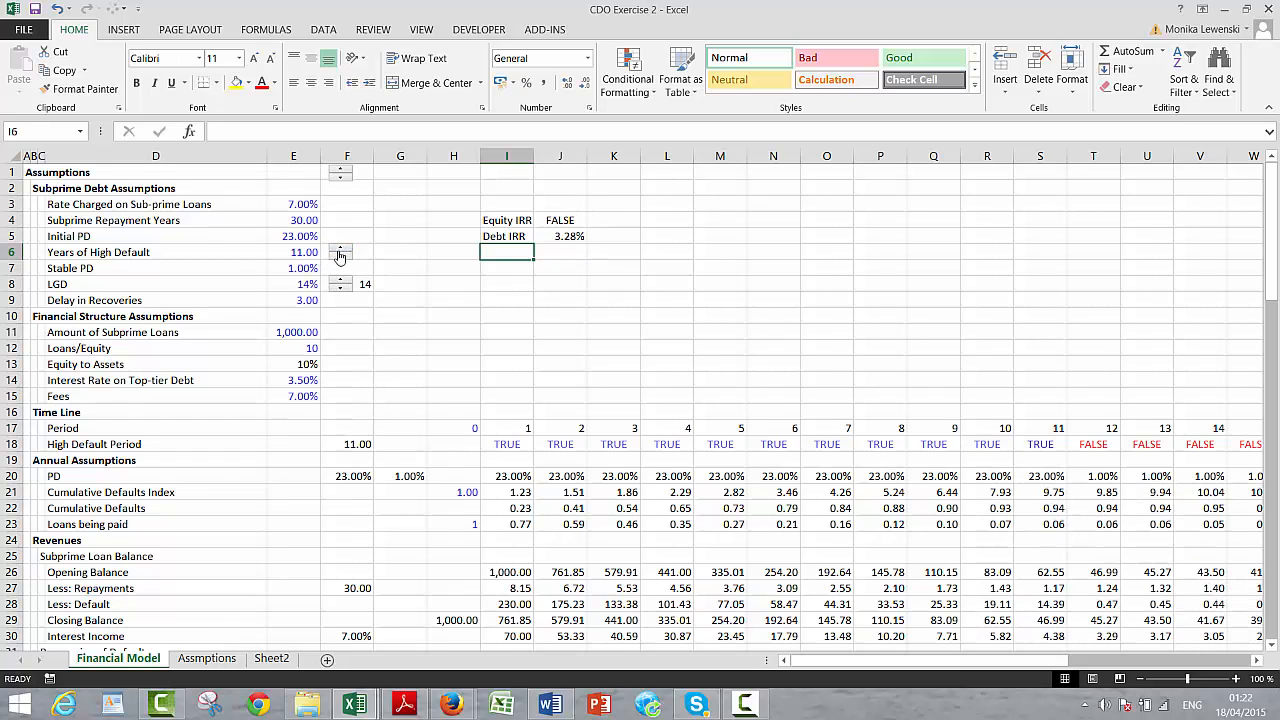
Step: Set Years of High Default to 8 in the subprime debt assumptions
click(340, 257)
click(340, 257)
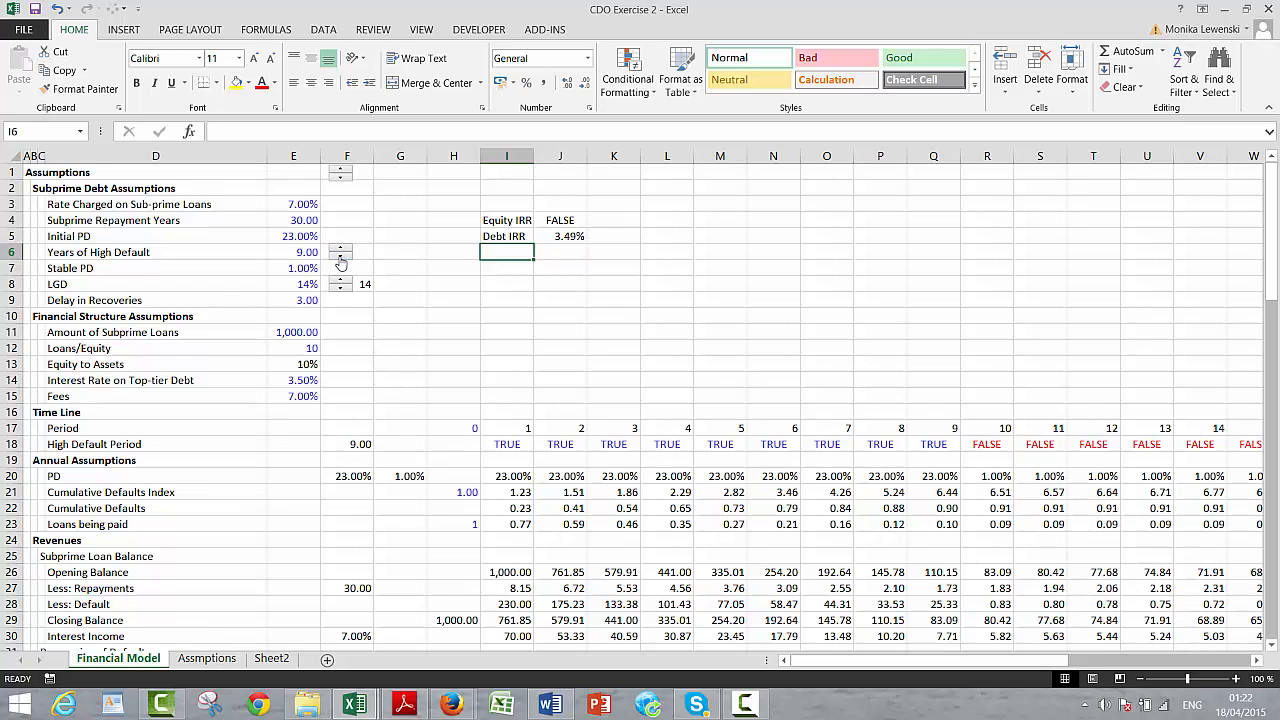
click(340, 258)
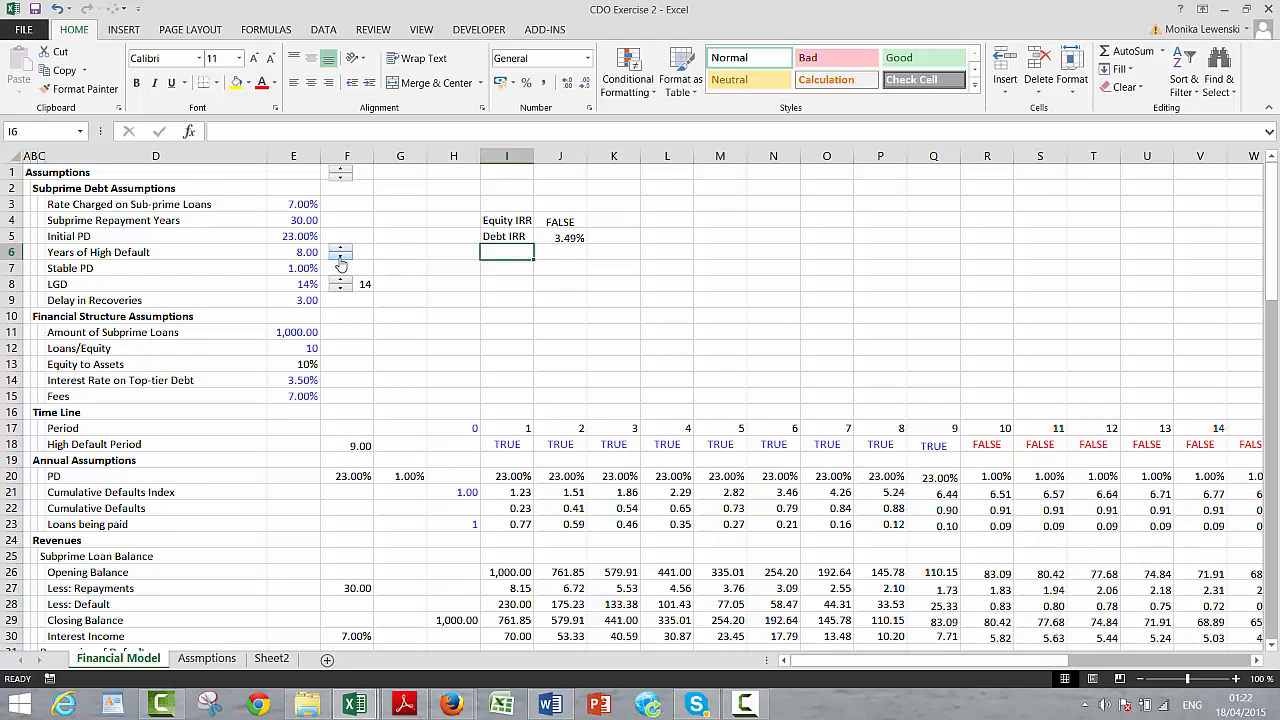
Step: Delete the unused spinner in row 1 beside the Assumptions heading
click(381, 362)
key(Up)
key(Up)
key(Up)
key(Up)
key(Up)
key(Up)
key(Up)
key(Up)
key(Up)
key(Up)
key(Up)
key(Up)
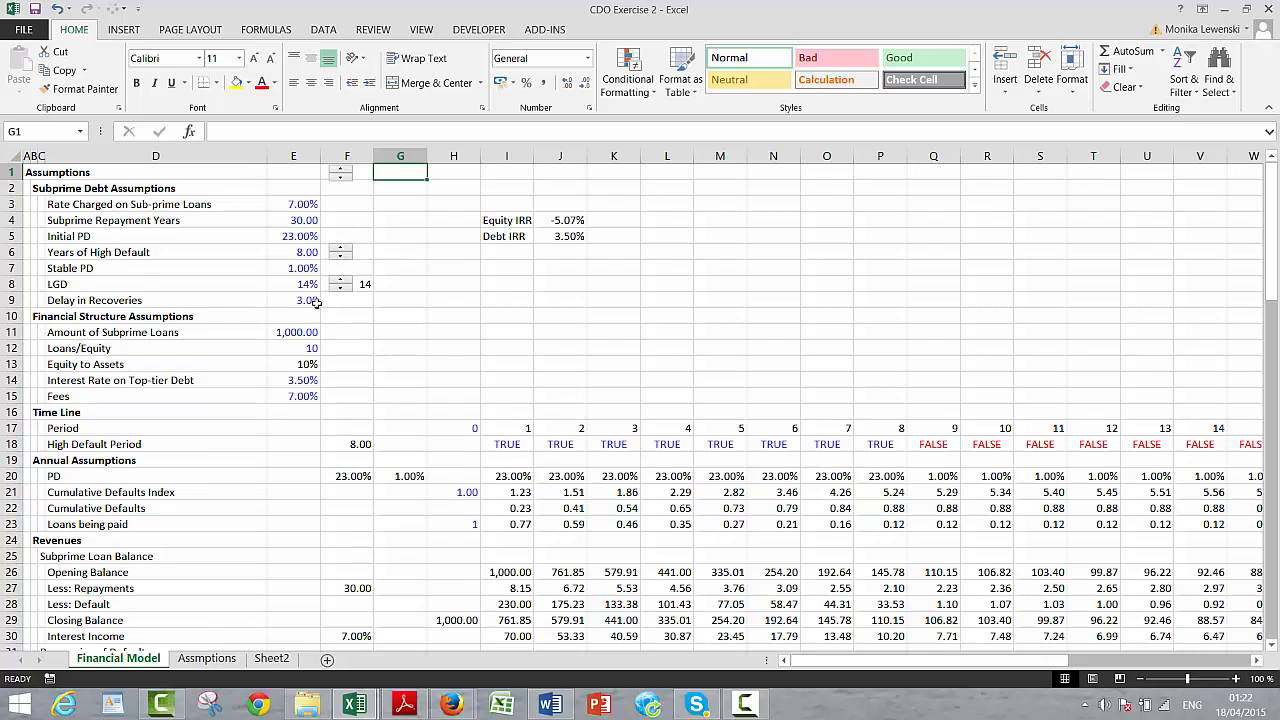
right_click(340, 179)
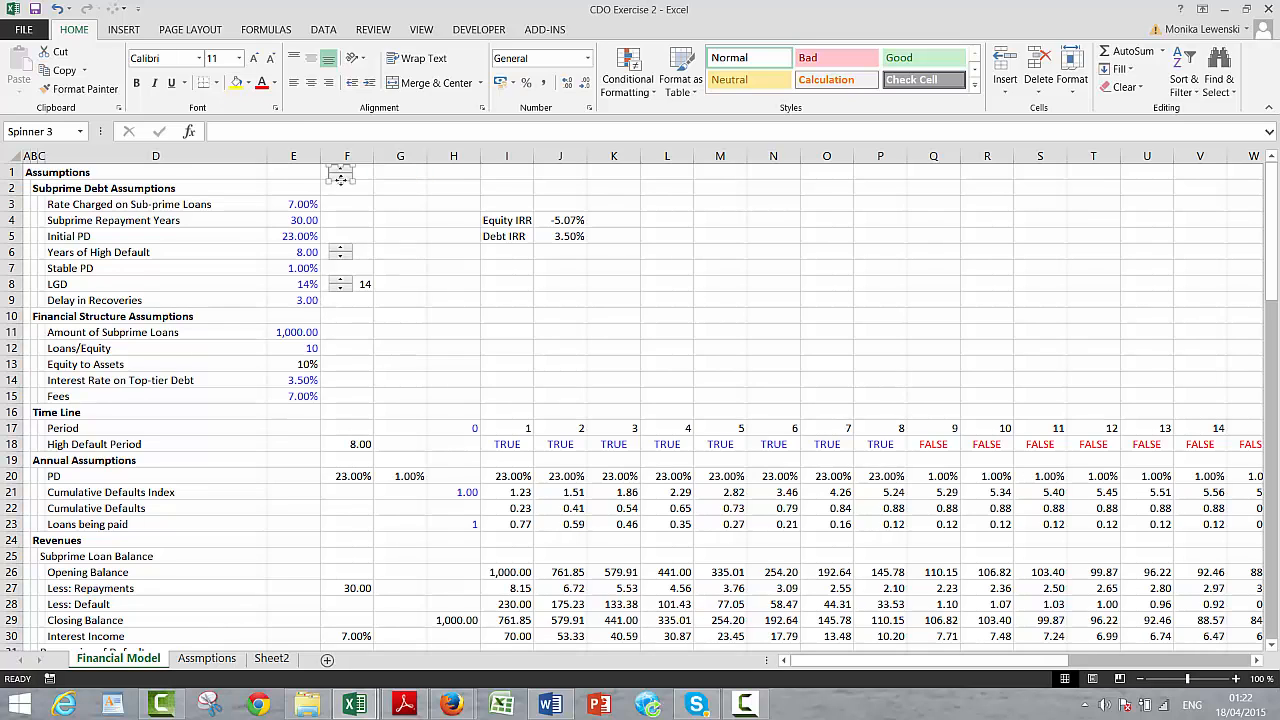
click(362, 196)
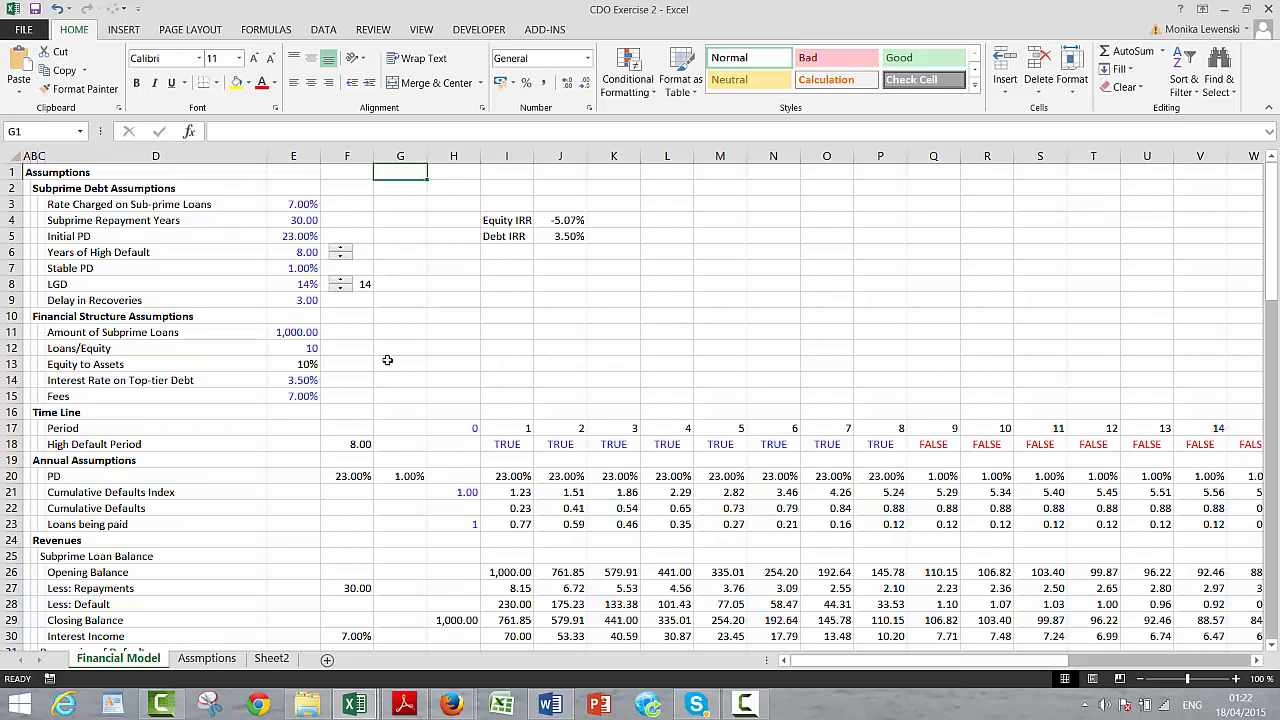
Step: Save the workbook in the Exercises folder under the new name CDO Exercise 3 - Break Even
key(F12)
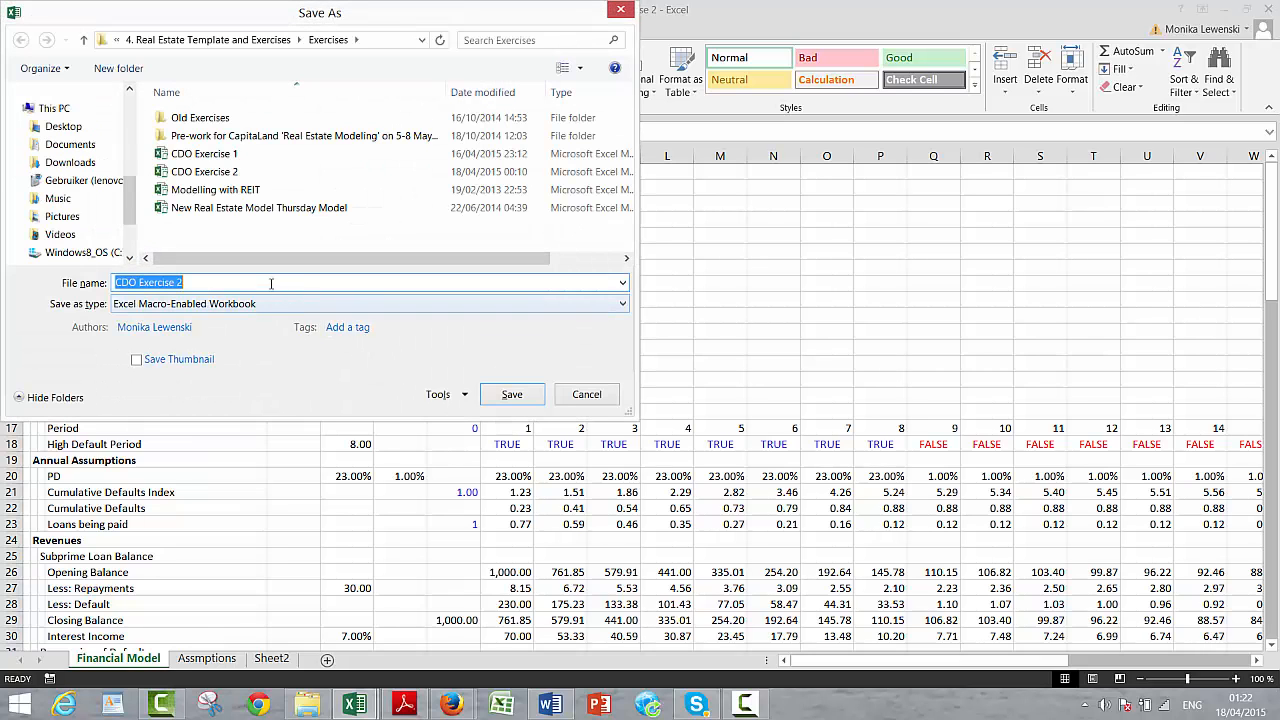
click(270, 283)
key(BackSpace)
text(3)
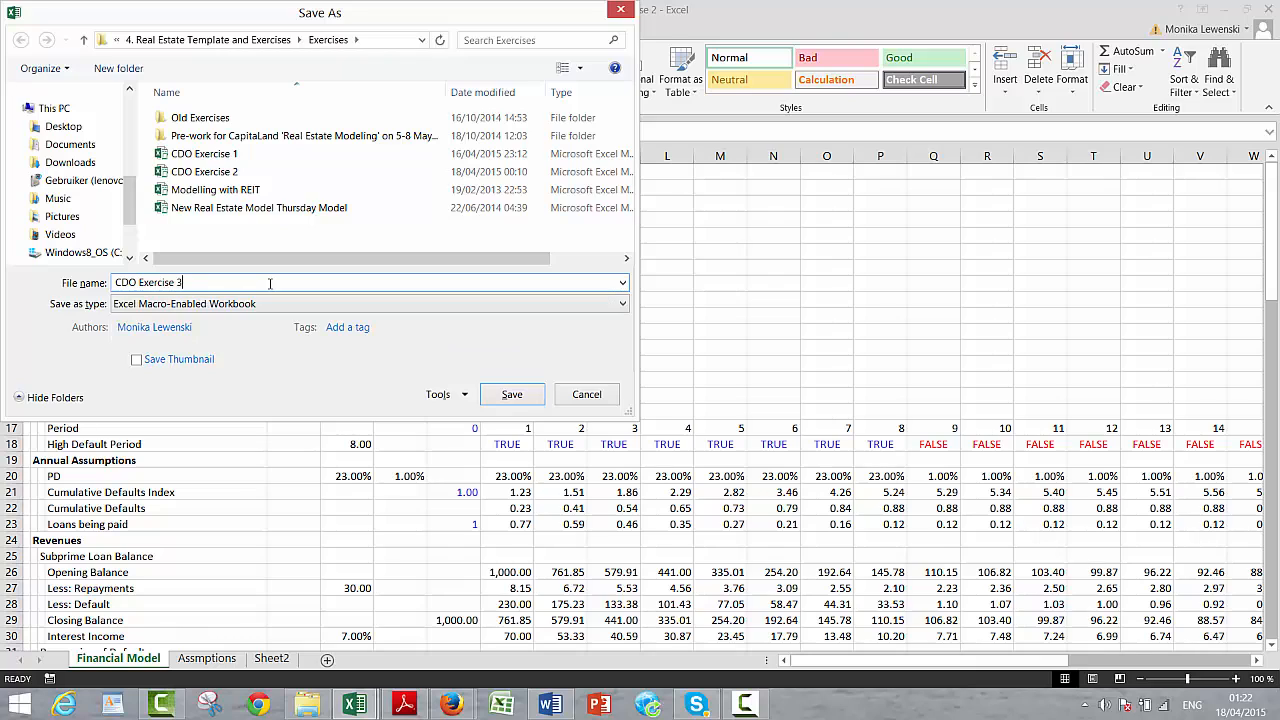
text( - Break Even)
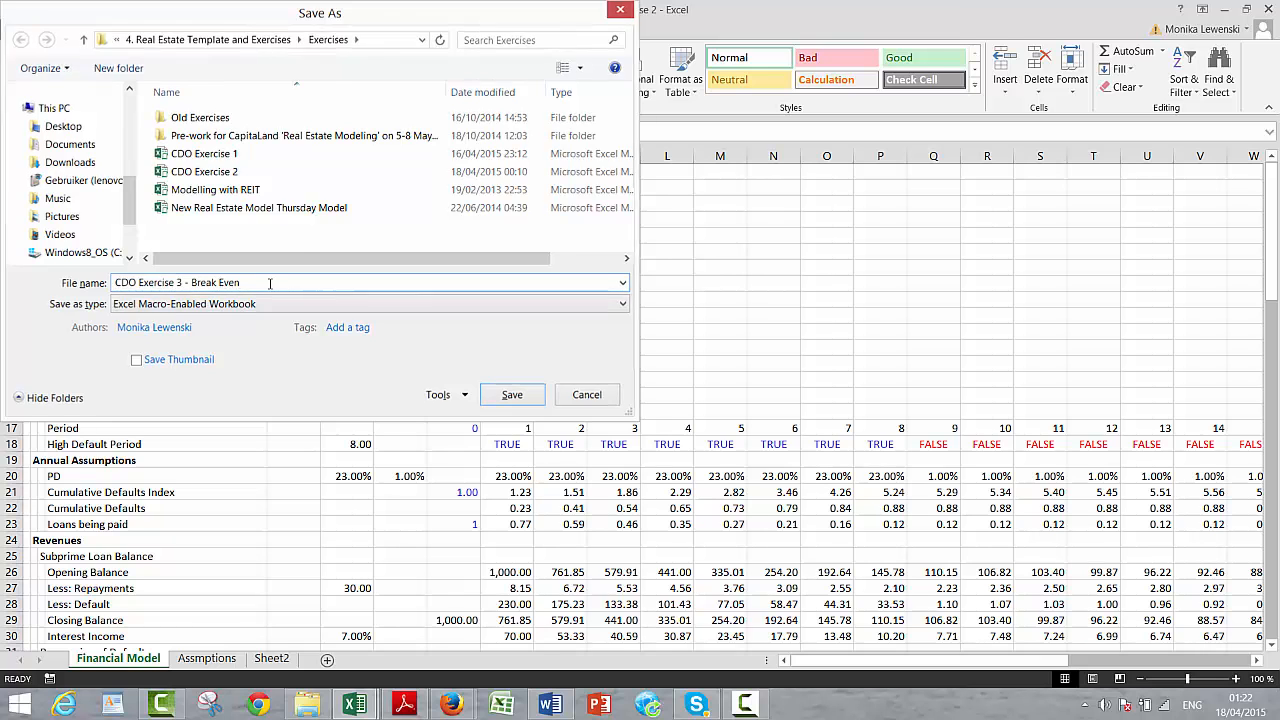
key(Return)
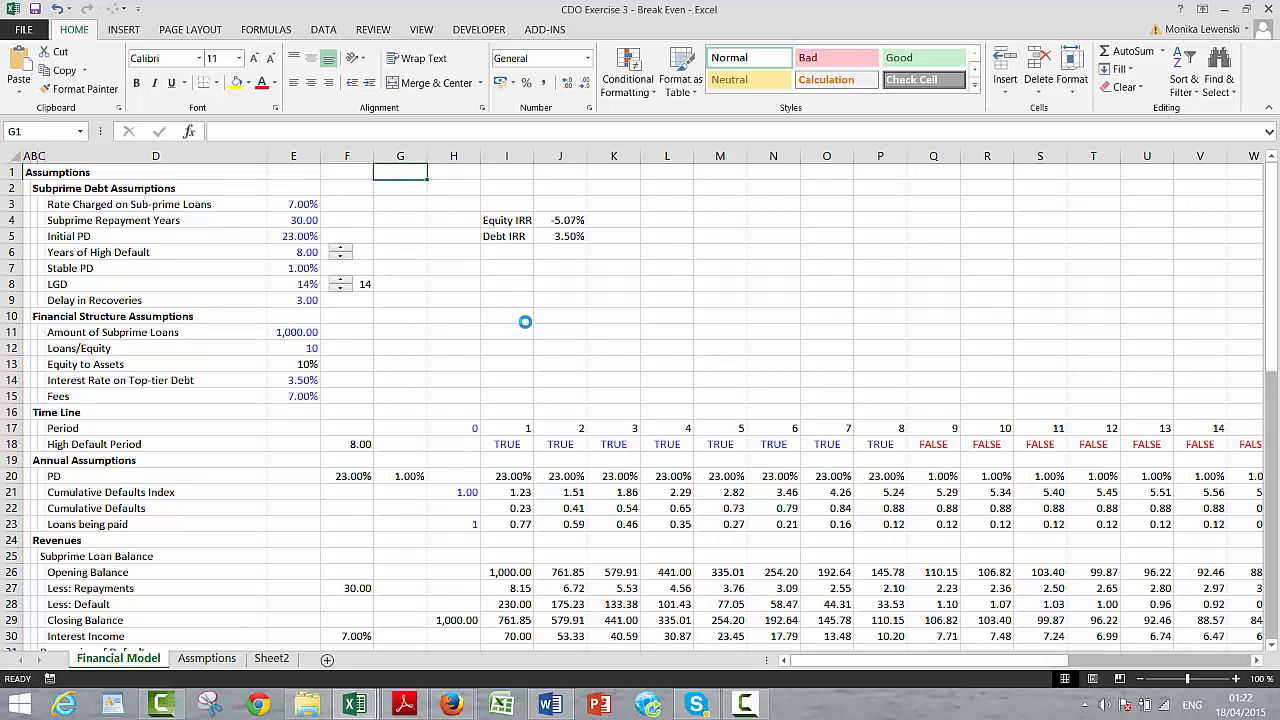
Step: Examine the Initial PD and Years of High Default assumptions and the cells beside them
click(286, 252)
key(Up)
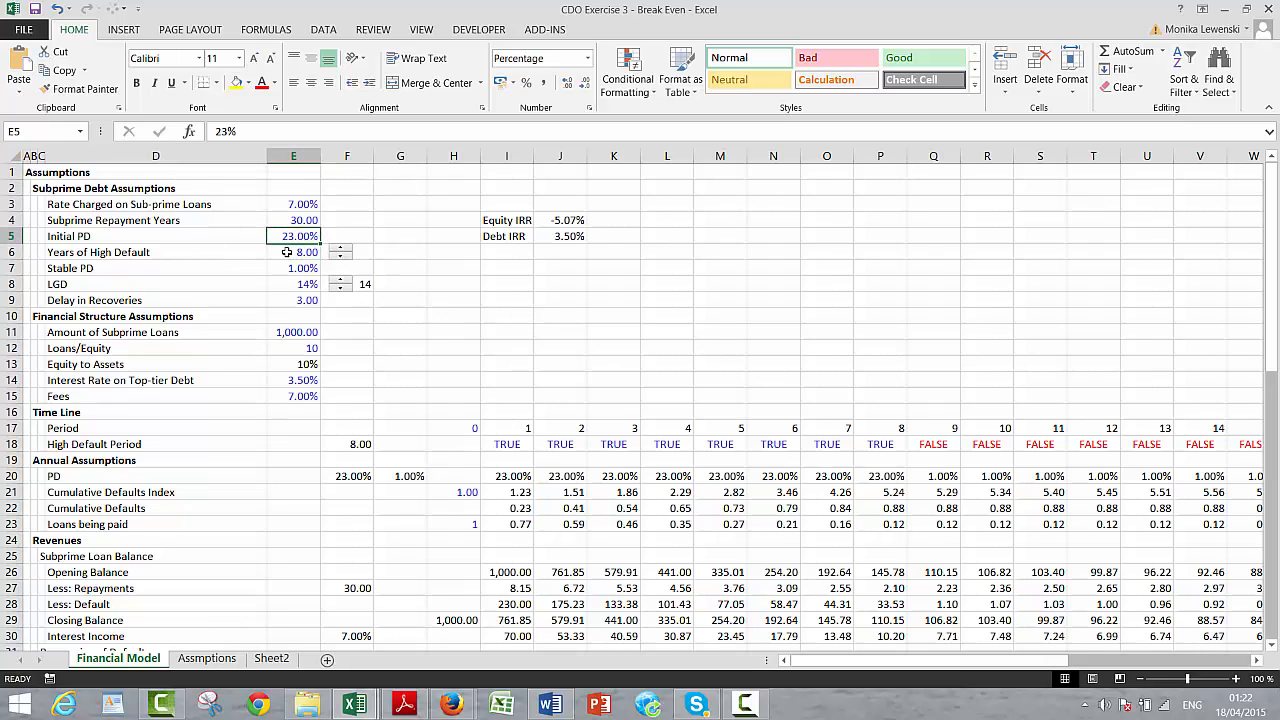
key(Left)
key(Right)
key(Right)
key(Right)
key(Right)
key(Left)
key(Left)
key(Left)
Step: Adjust the LGD assumption with its spinner to 15%
click(341, 282)
drag(341, 284, 341, 291)
click(340, 289)
click(340, 289)
click(341, 281)
click(341, 281)
click(341, 357)
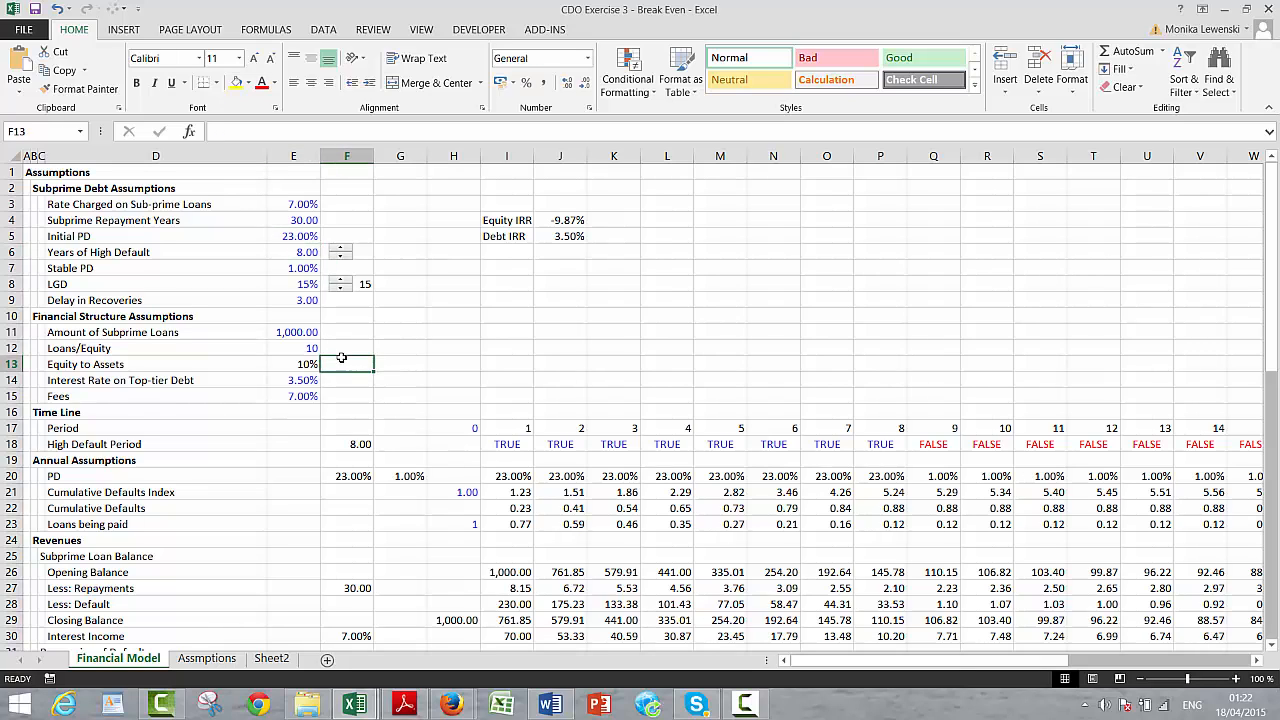
Step: Set Loans/Equity to 5 in the financial structure assumptions
key(ctrl+Down)
key(ctrl+Up)
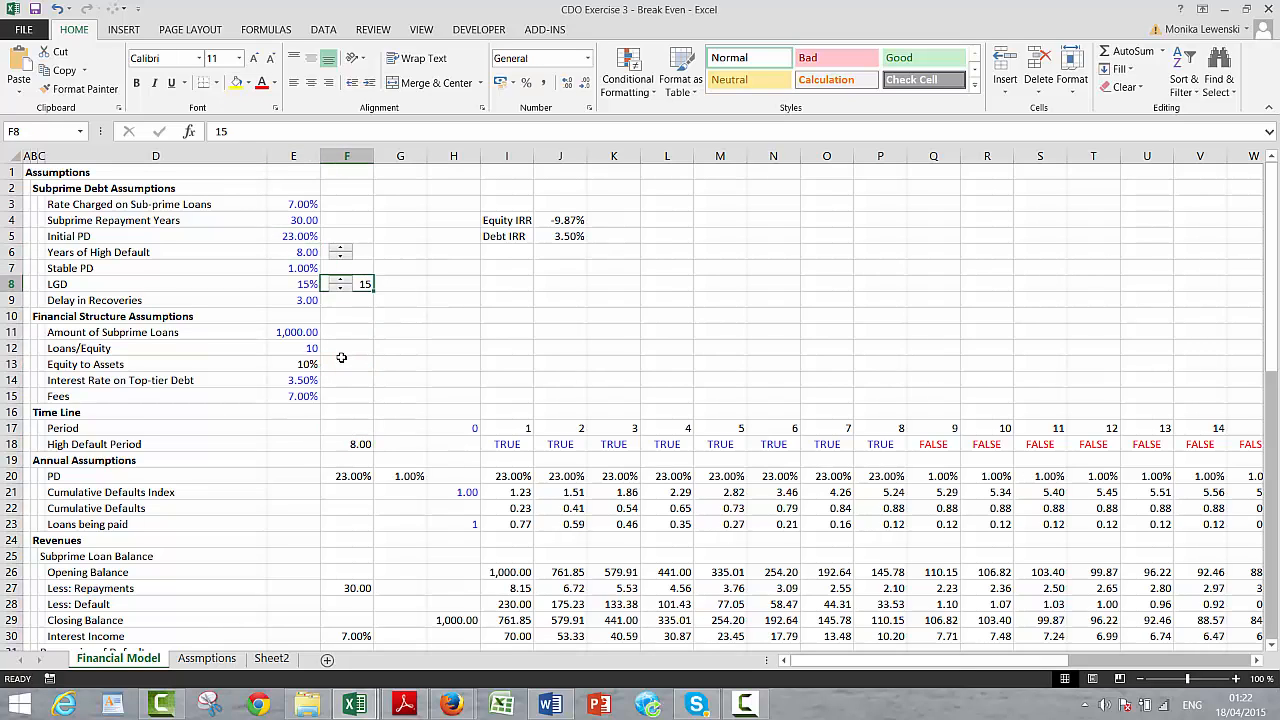
key(Down)
key(Down)
key(Down)
key(Down)
key(Left)
text(5)
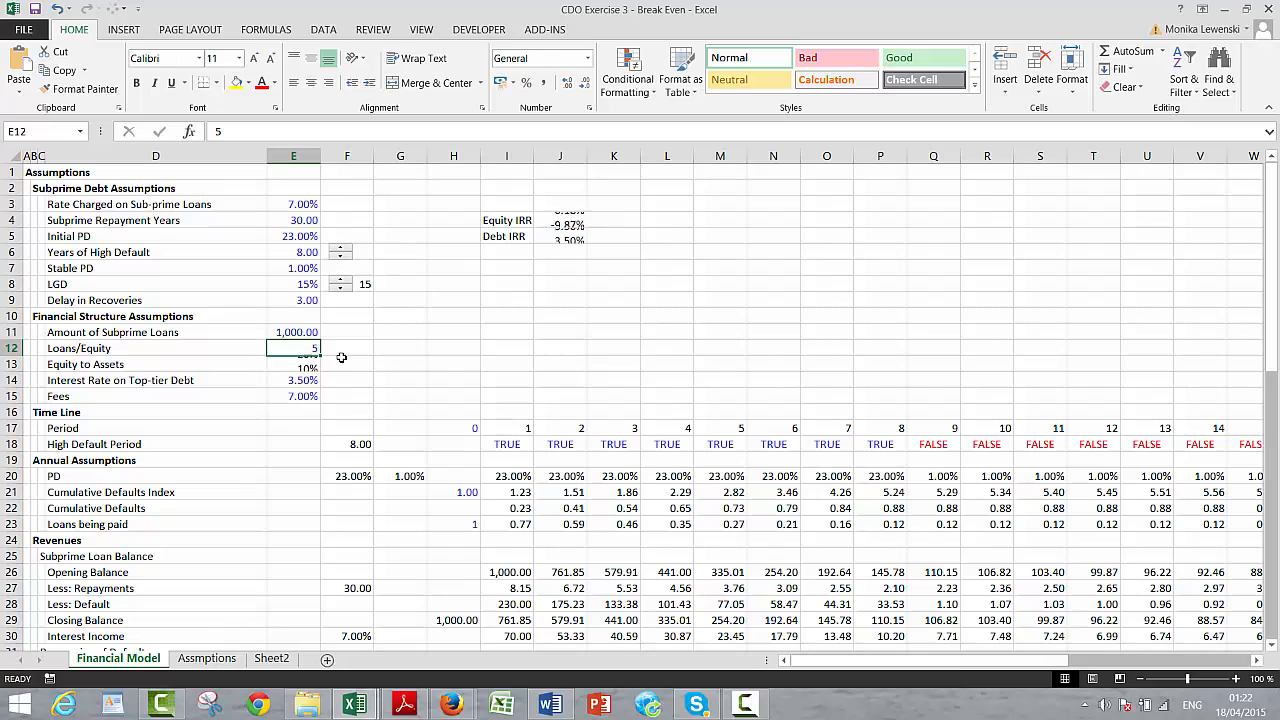
key(Return)
key(Up)
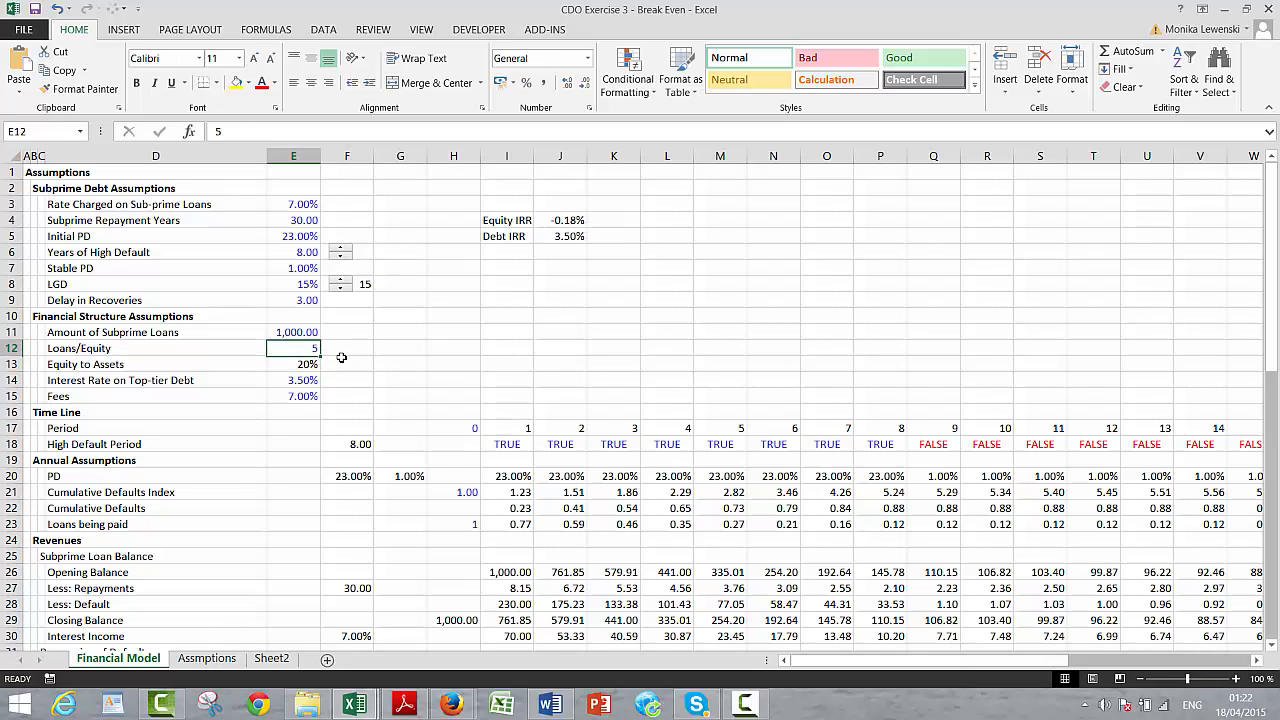
Step: Review the assumptions from Loans/Equity up to Initial PD together with the Equity IRR and Debt IRR
key(Right)
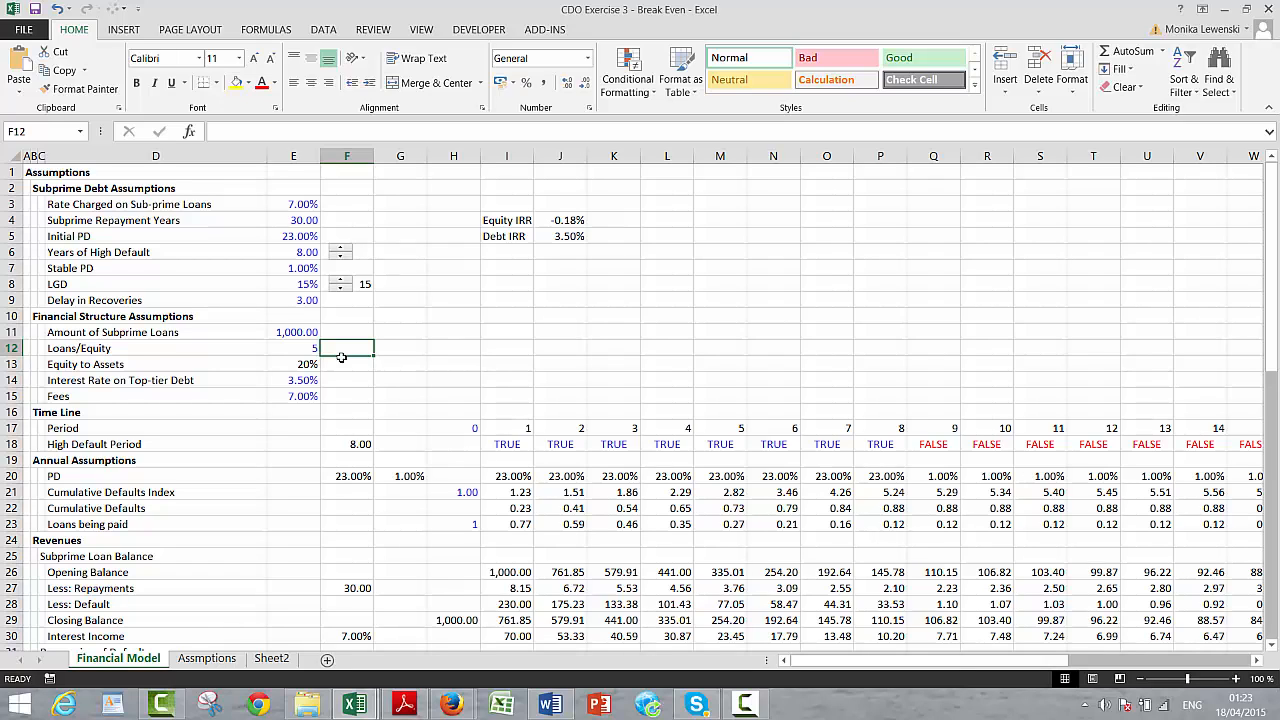
key(Up)
key(Up)
key(Up)
key(Up)
key(Up)
key(Up)
key(Up)
key(Up)
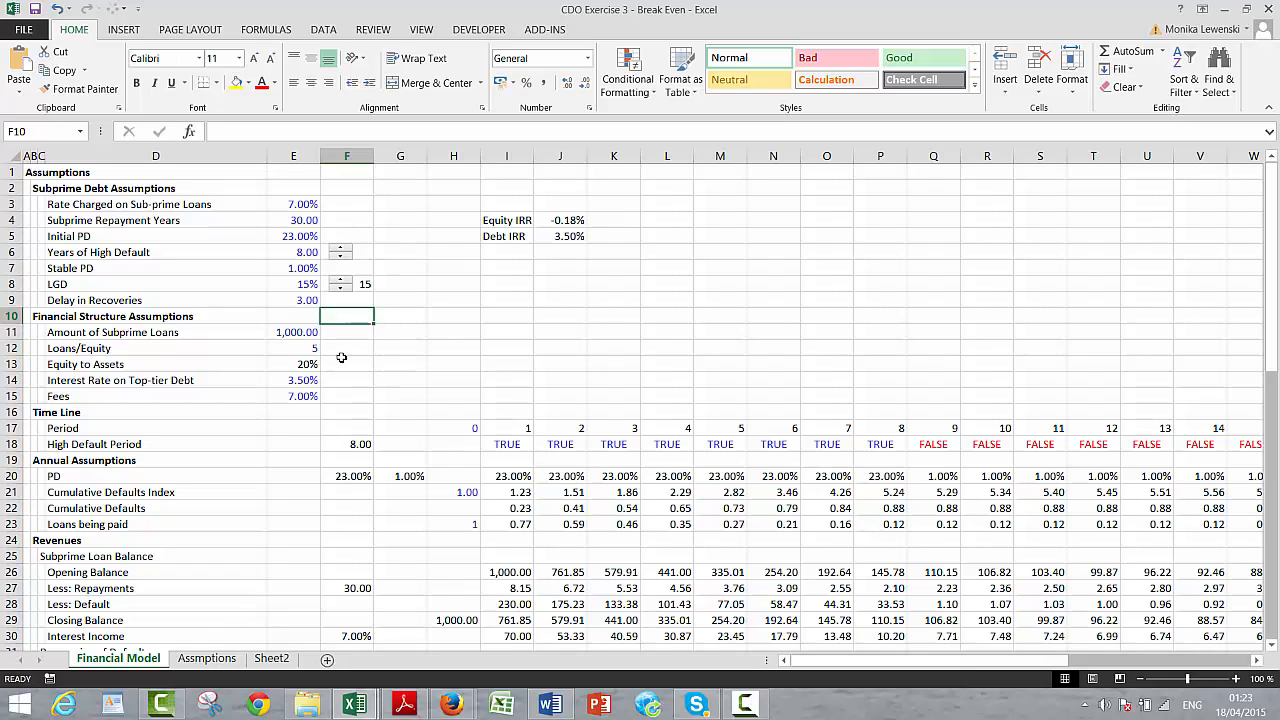
key(Left)
key(Down)
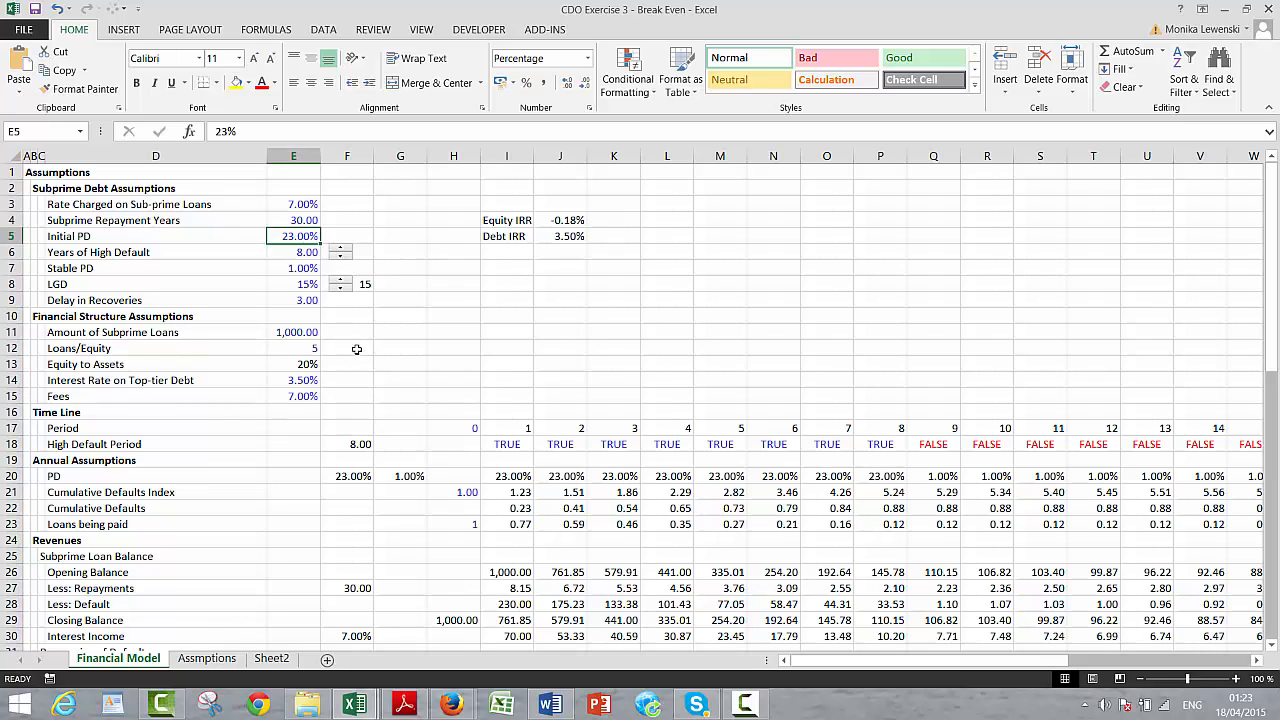
click(388, 362)
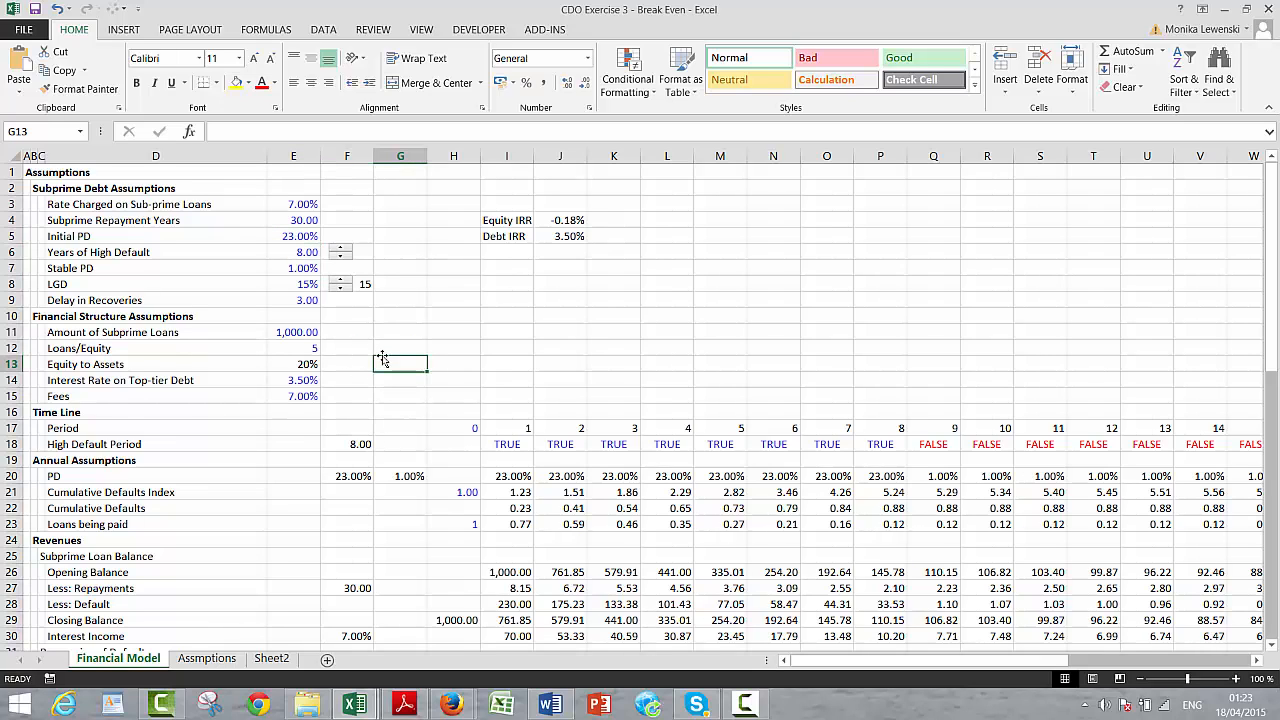
Step: Copy the LGD spinner beside Rate Charged on Sub-prime Loans and link the copy to cell F3
right_click(341, 285)
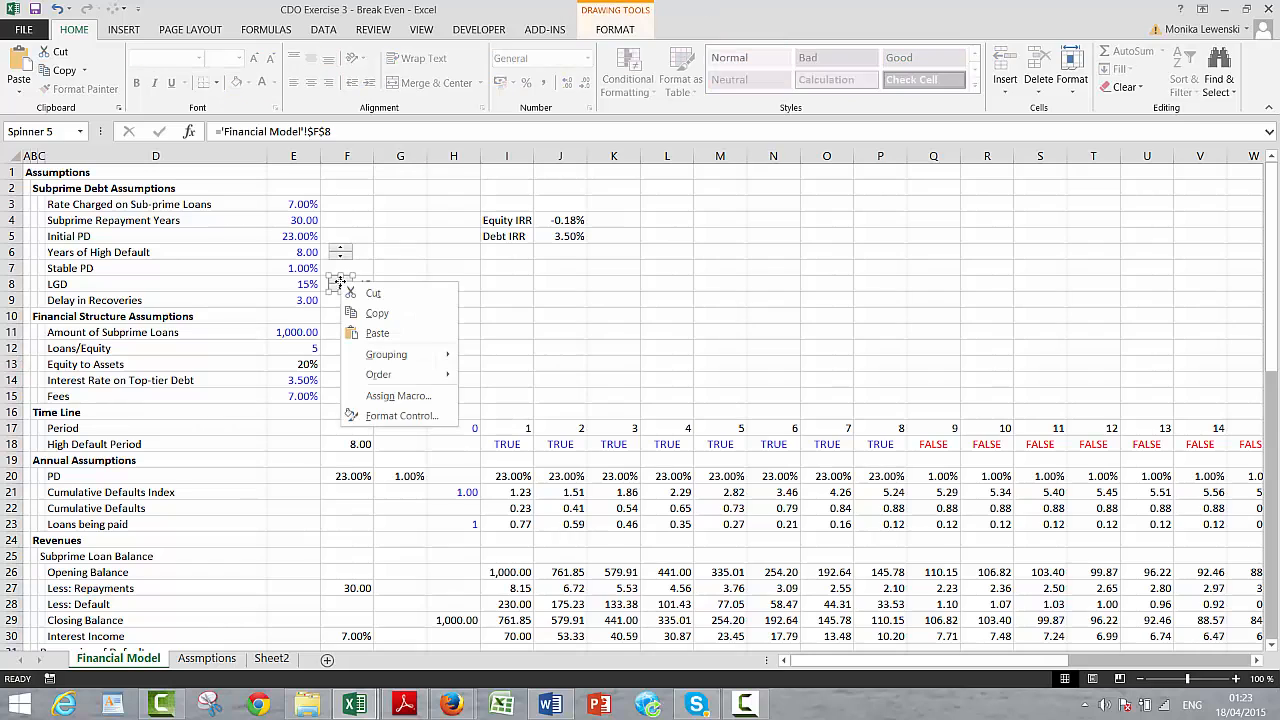
click(358, 315)
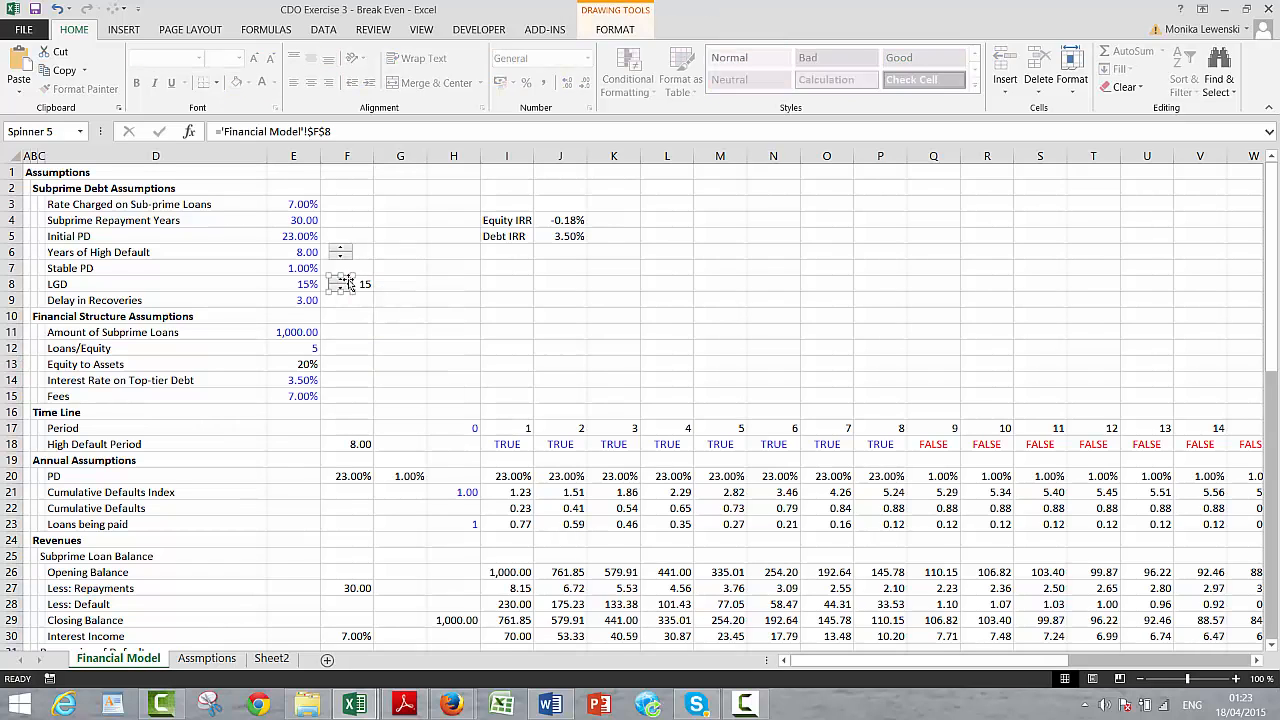
click(339, 204)
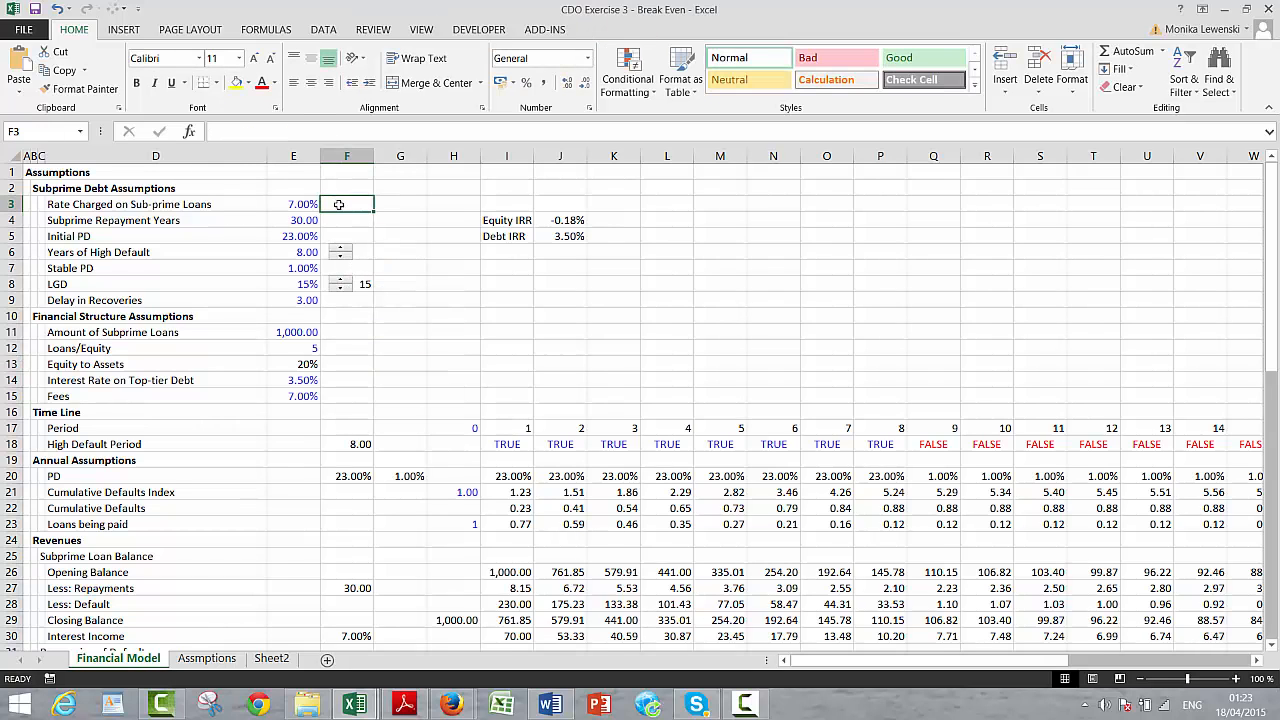
key(ctrl+v)
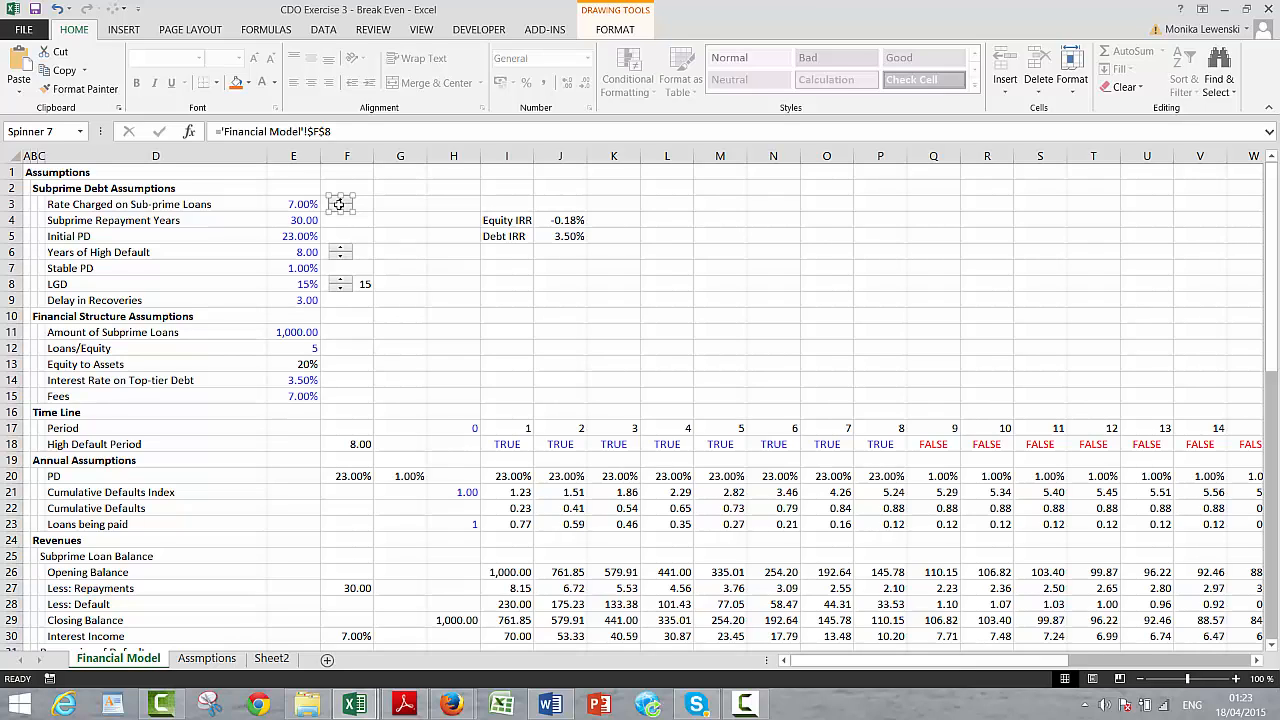
click(344, 130)
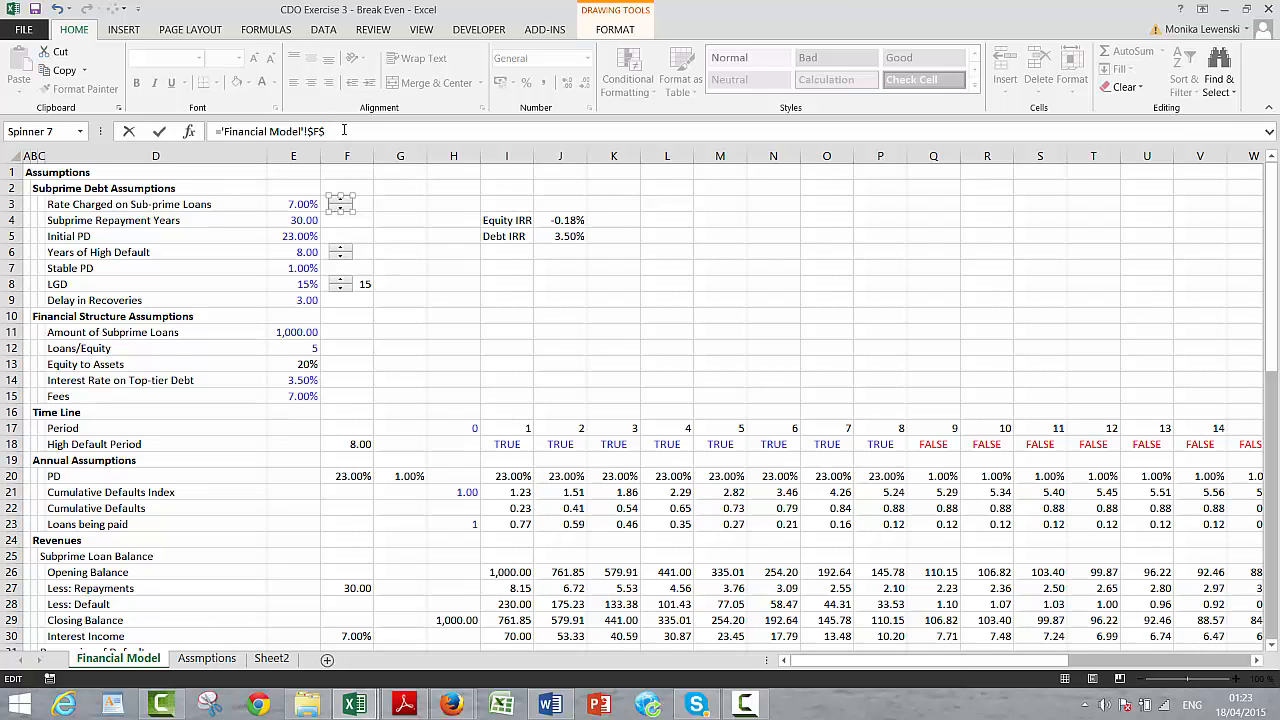
key(Return)
click(413, 301)
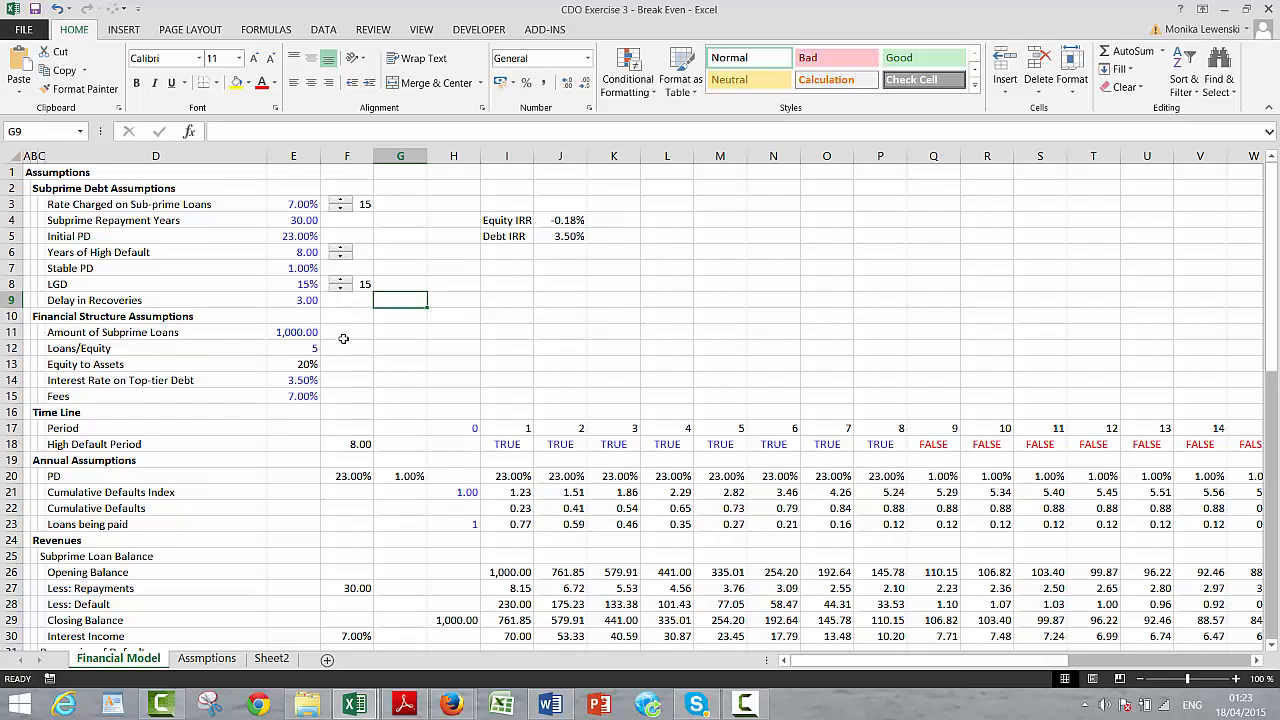
Step: Paste another spinner beside Interest Rate on Top-tier Debt and link it to cell F14
click(334, 377)
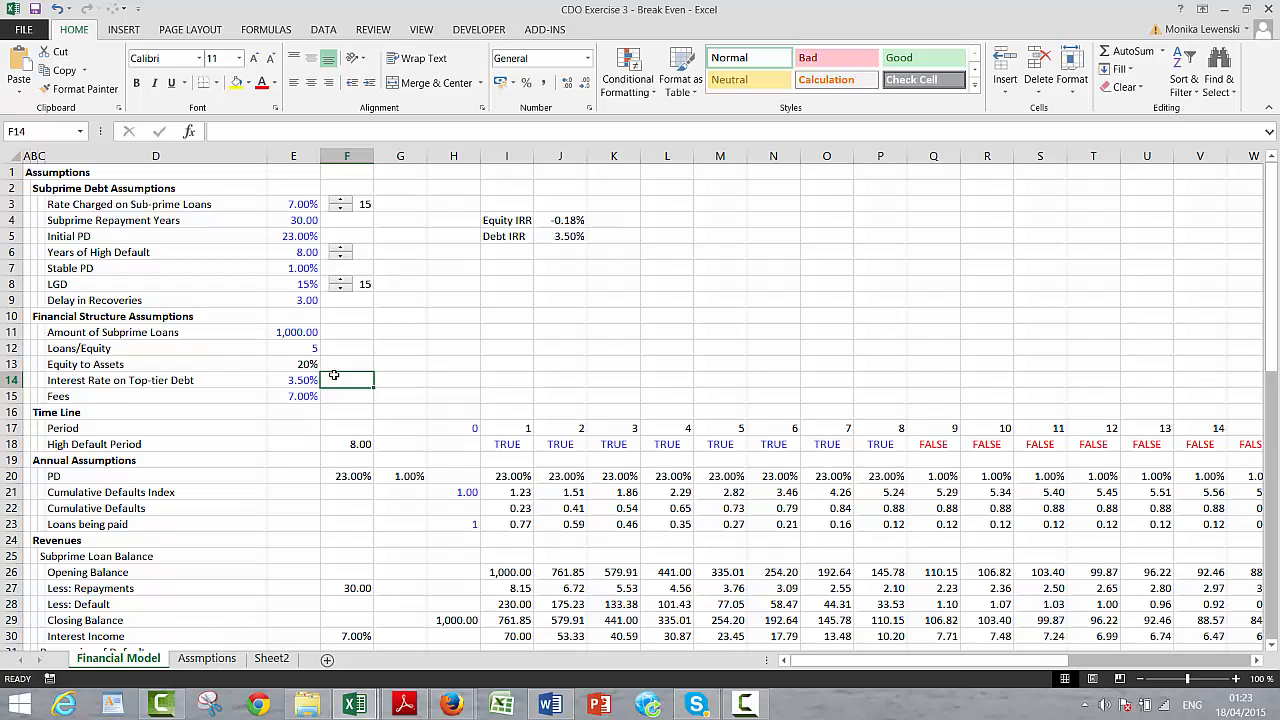
click(334, 374)
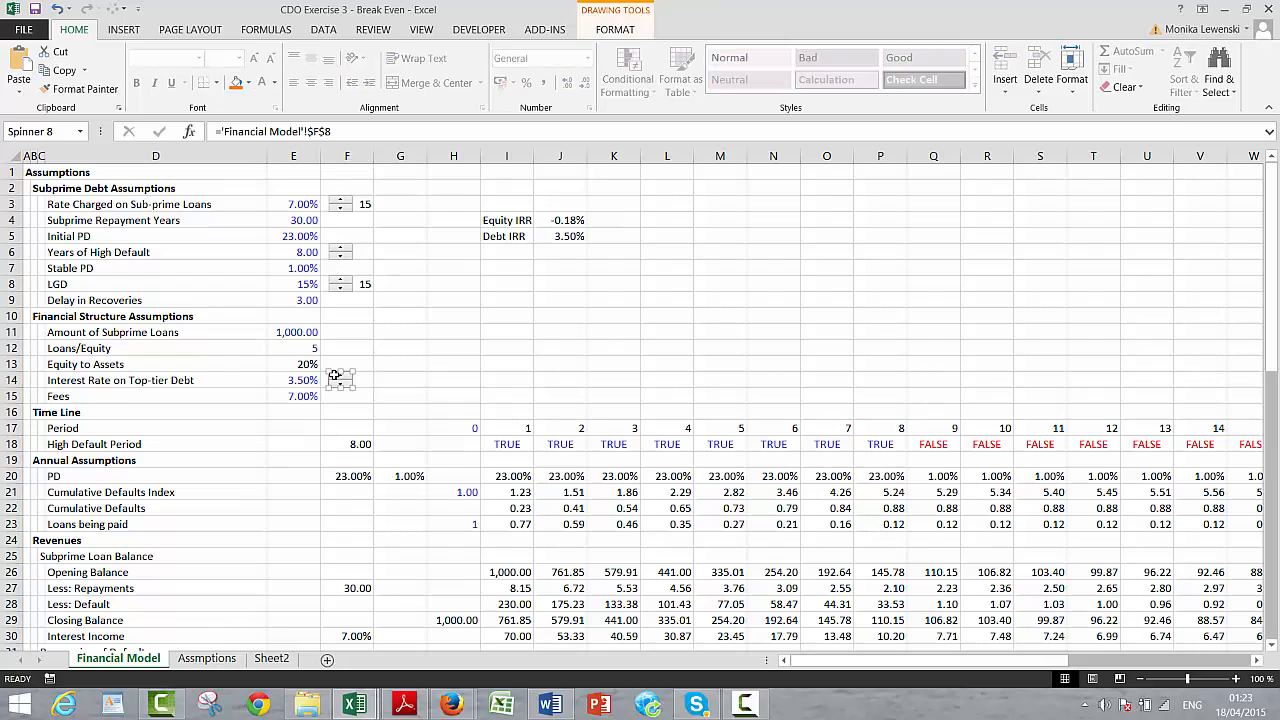
click(346, 131)
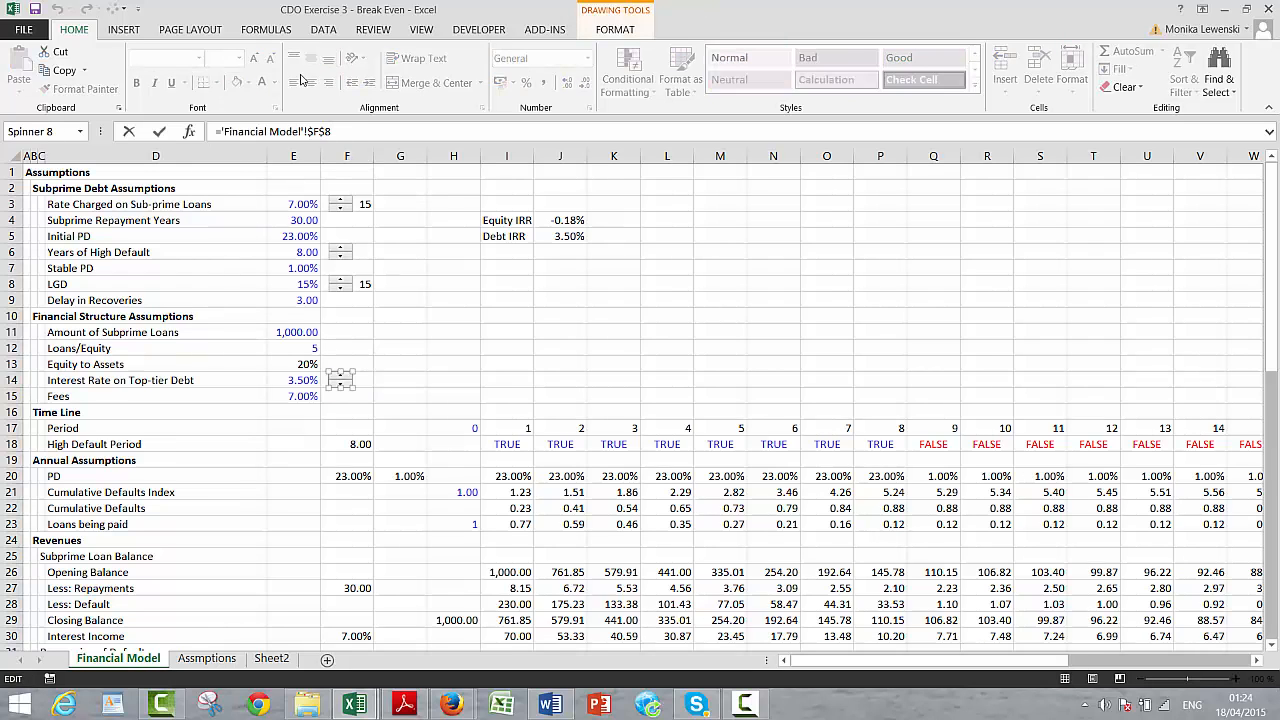
key(BackSpace)
text(14)
click(437, 378)
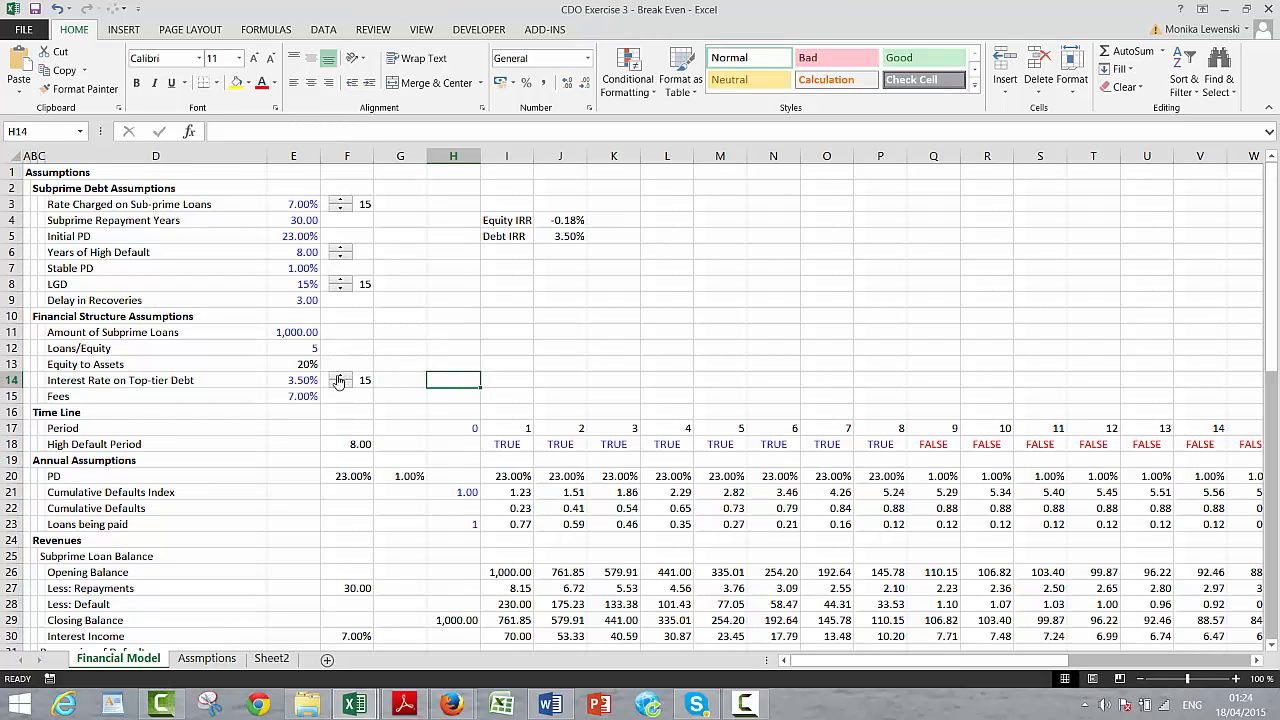
Step: Set the spinner-linked cells to 7 in F3 and 3.5 in F14
click(365, 204)
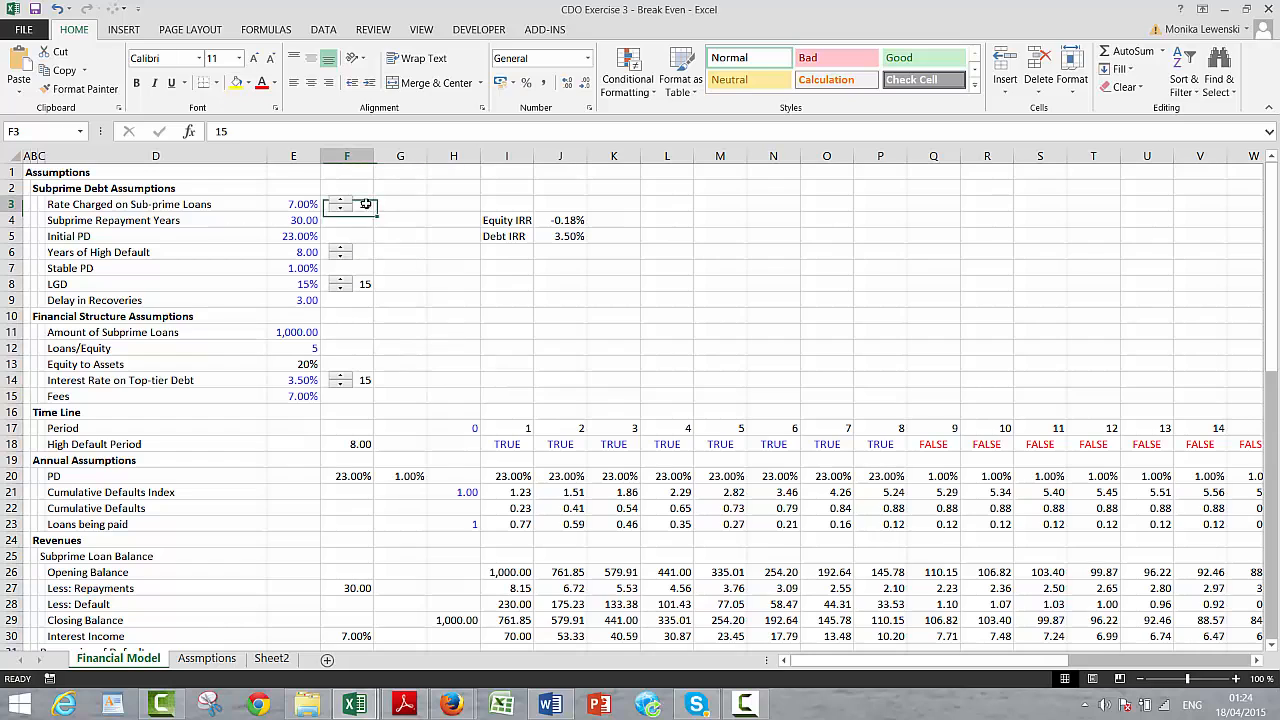
text(7)
key(Return)
key(Down)
key(Down)
key(Down)
key(Down)
key(Down)
key(Down)
key(Down)
key(Down)
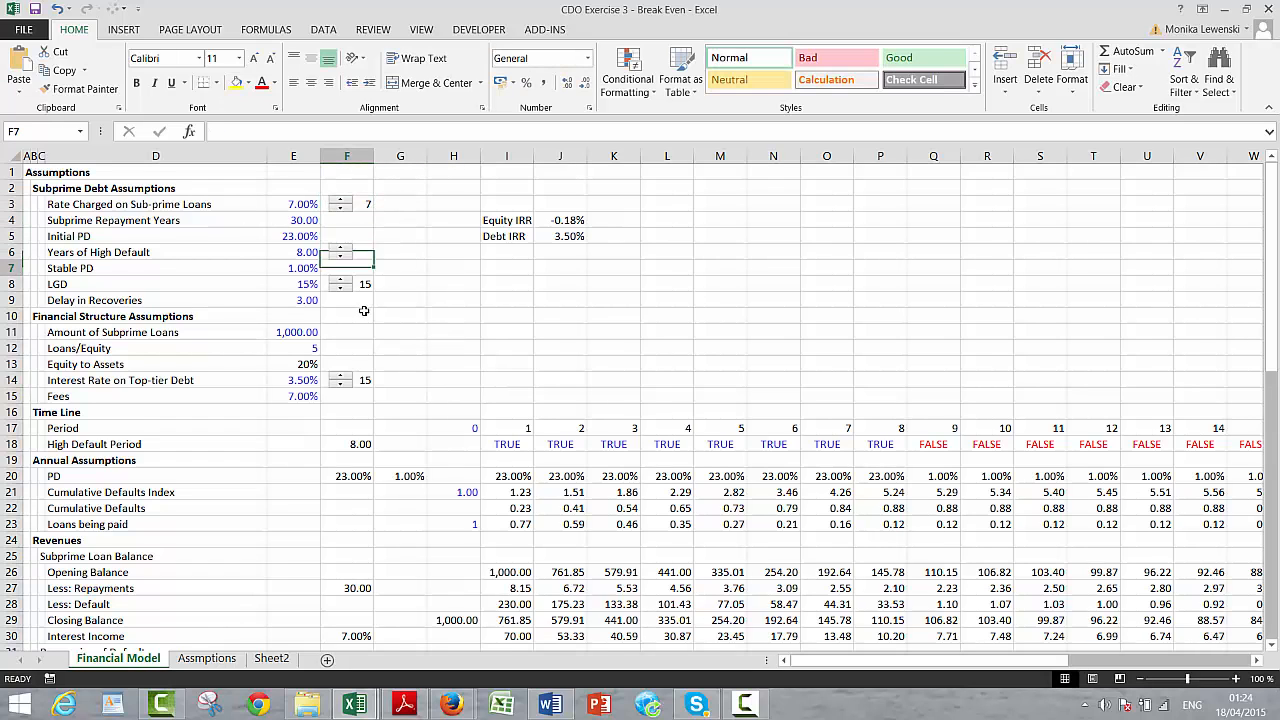
key(Down)
key(Down)
text(3.5)
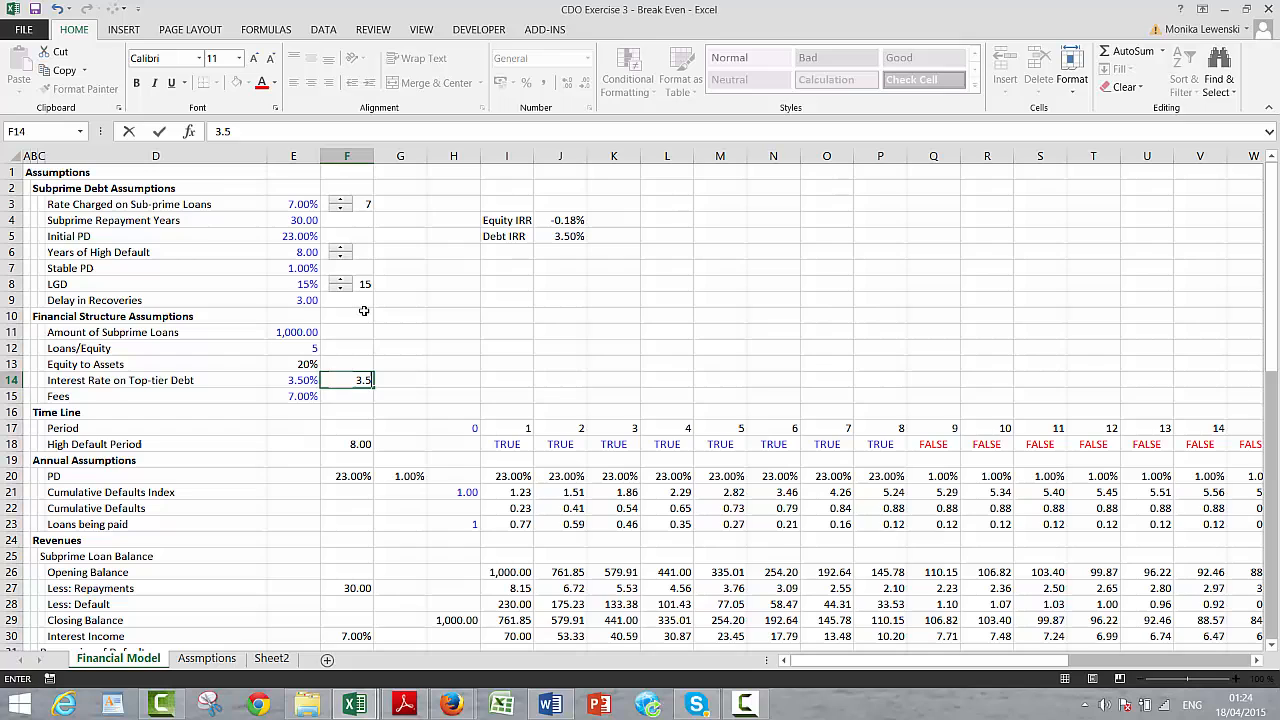
key(Return)
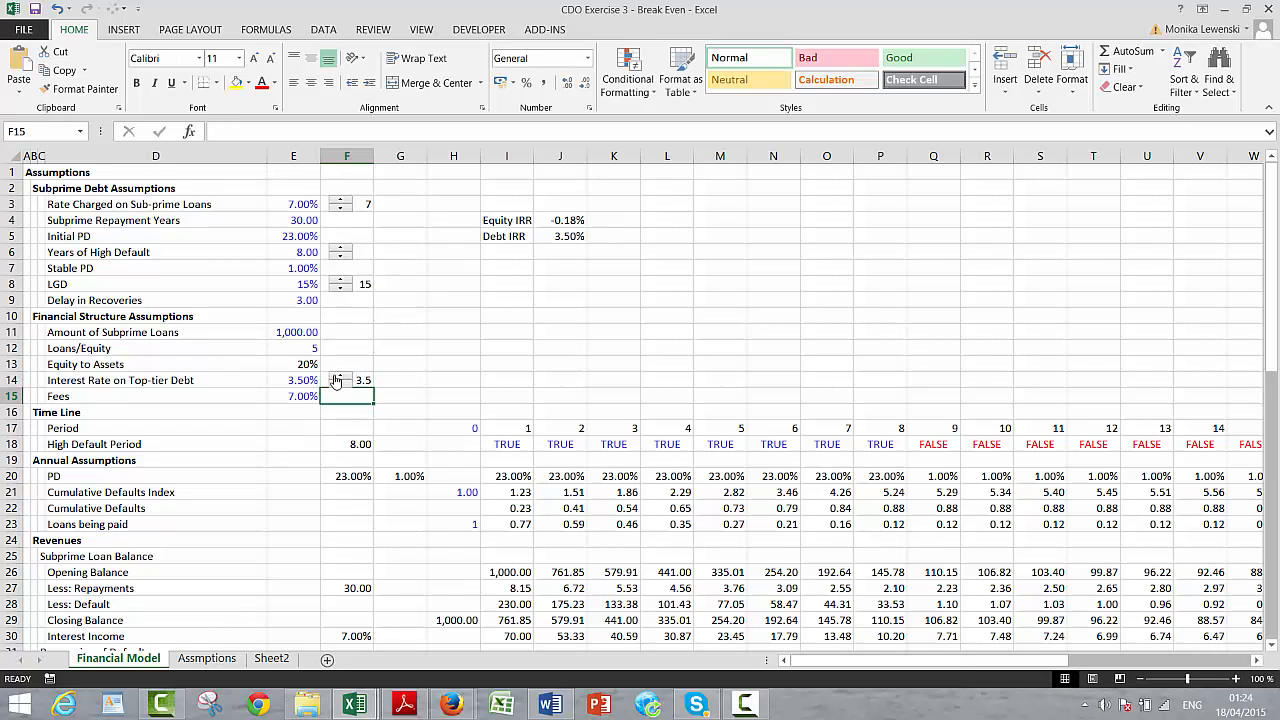
Step: Calculate Interest Rate on Top-tier Debt in E14 from its spinner cell with the formula =F14/100
click(289, 380)
text(=)
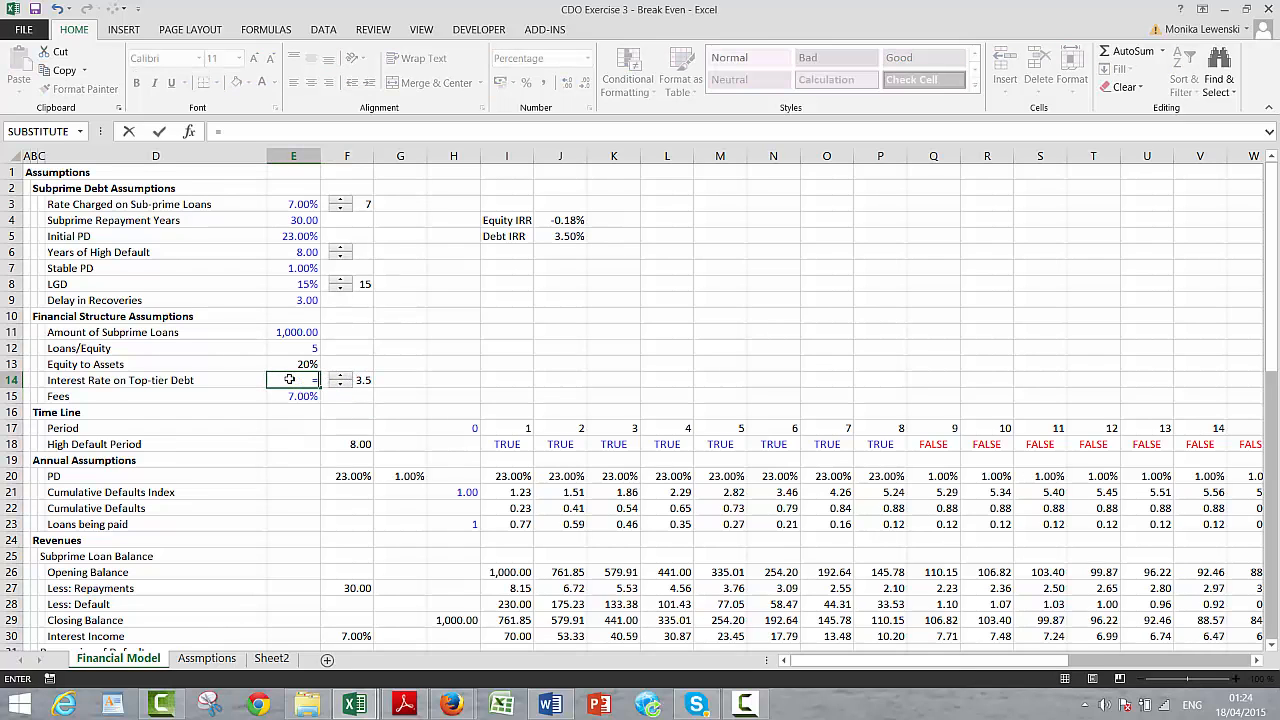
key(Right)
text(/100)
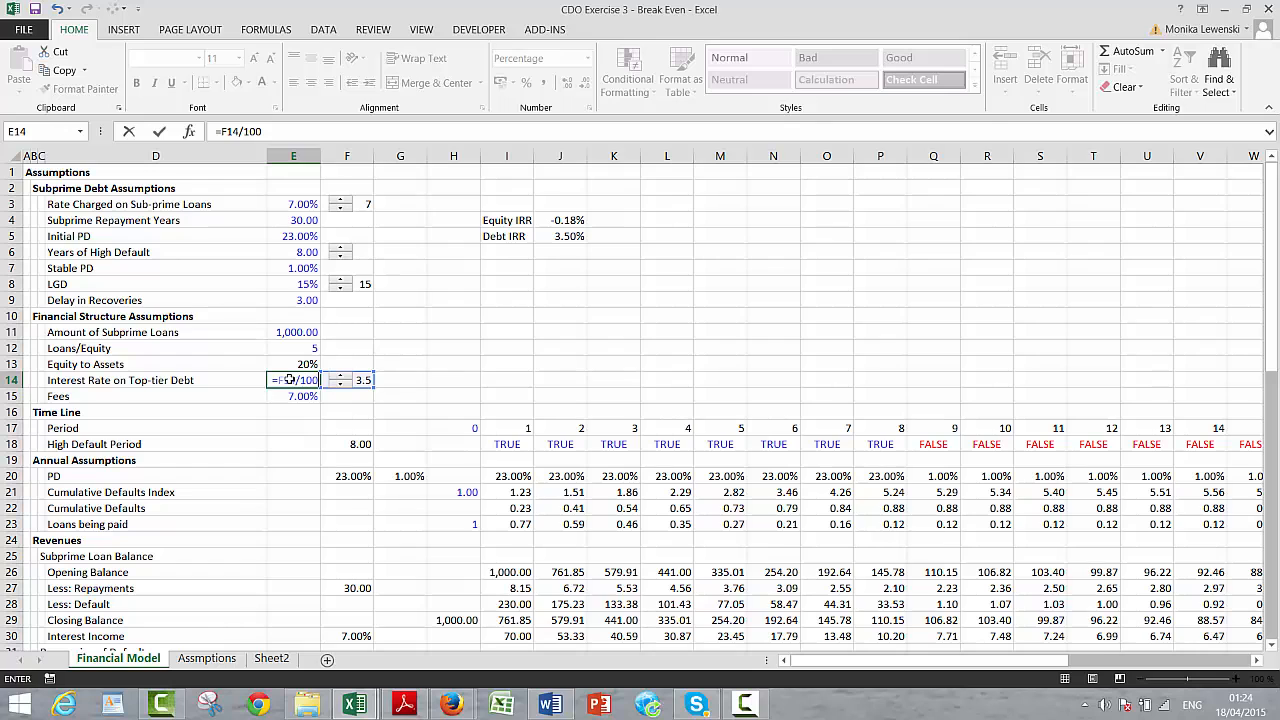
key(Return)
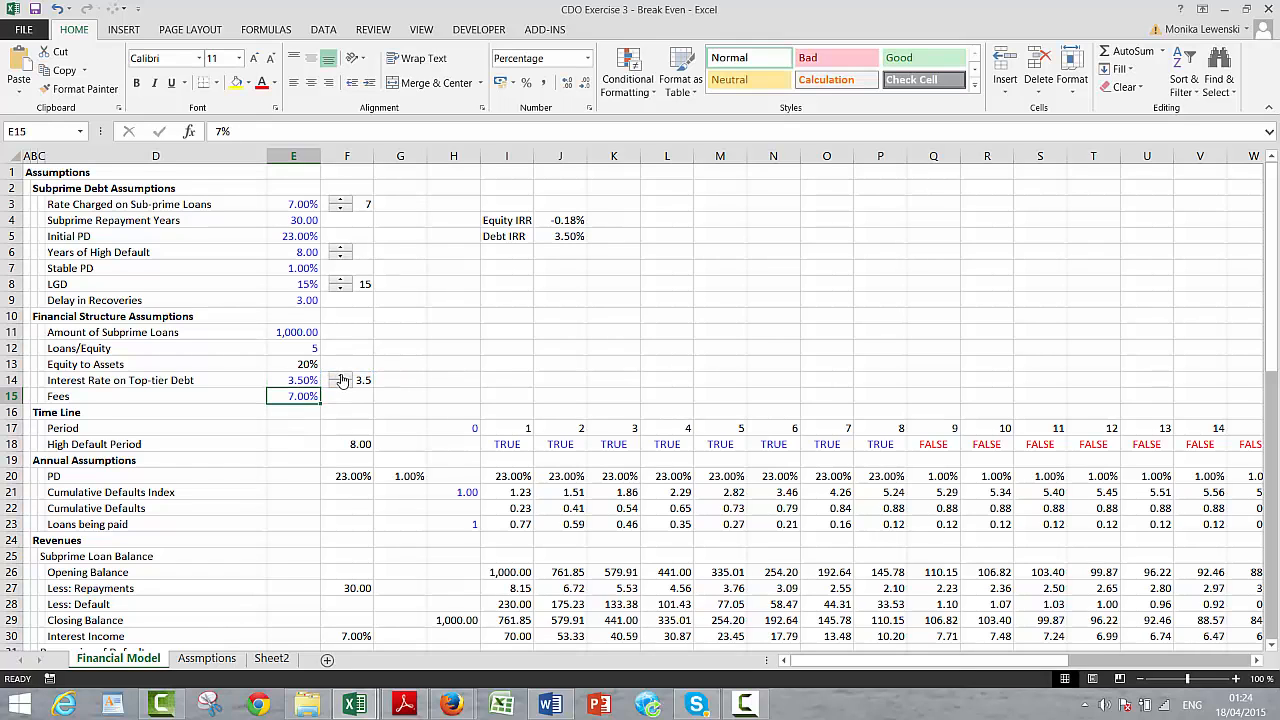
Step: Try the Interest Rate on Top-tier Debt spinner and set its maximum value to 1000
click(340, 377)
click(340, 377)
right_click(341, 380)
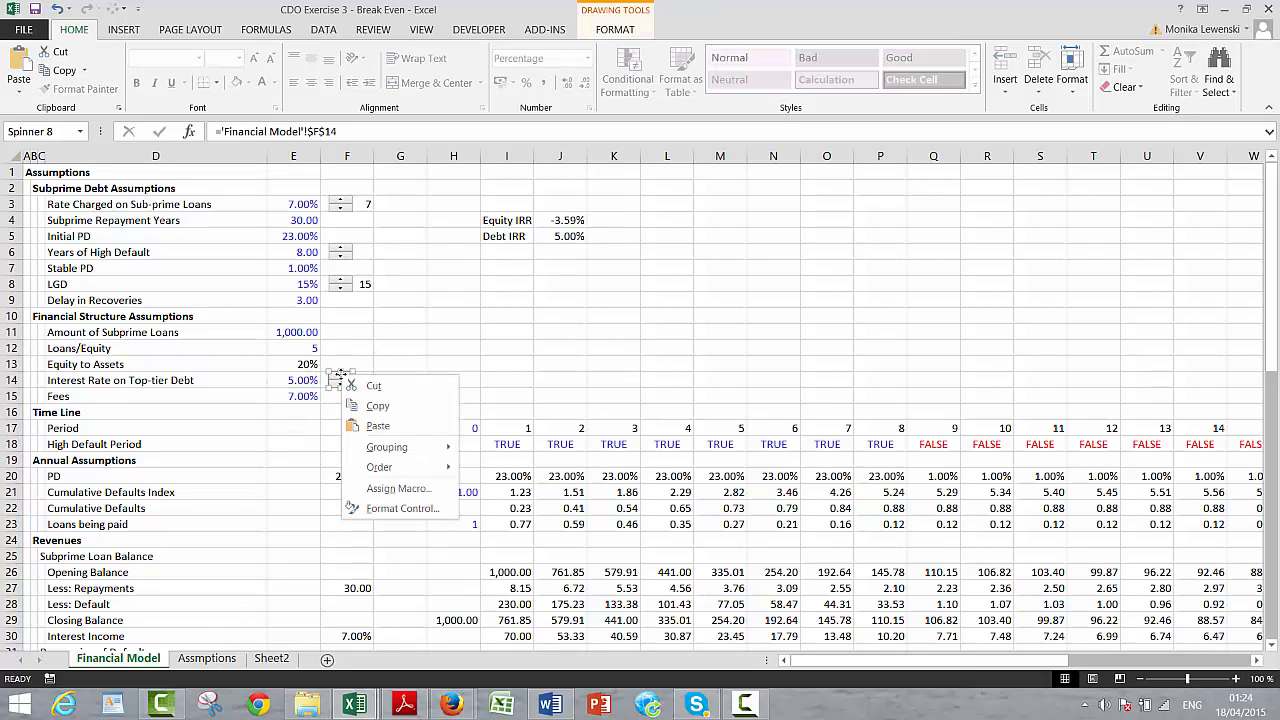
click(366, 508)
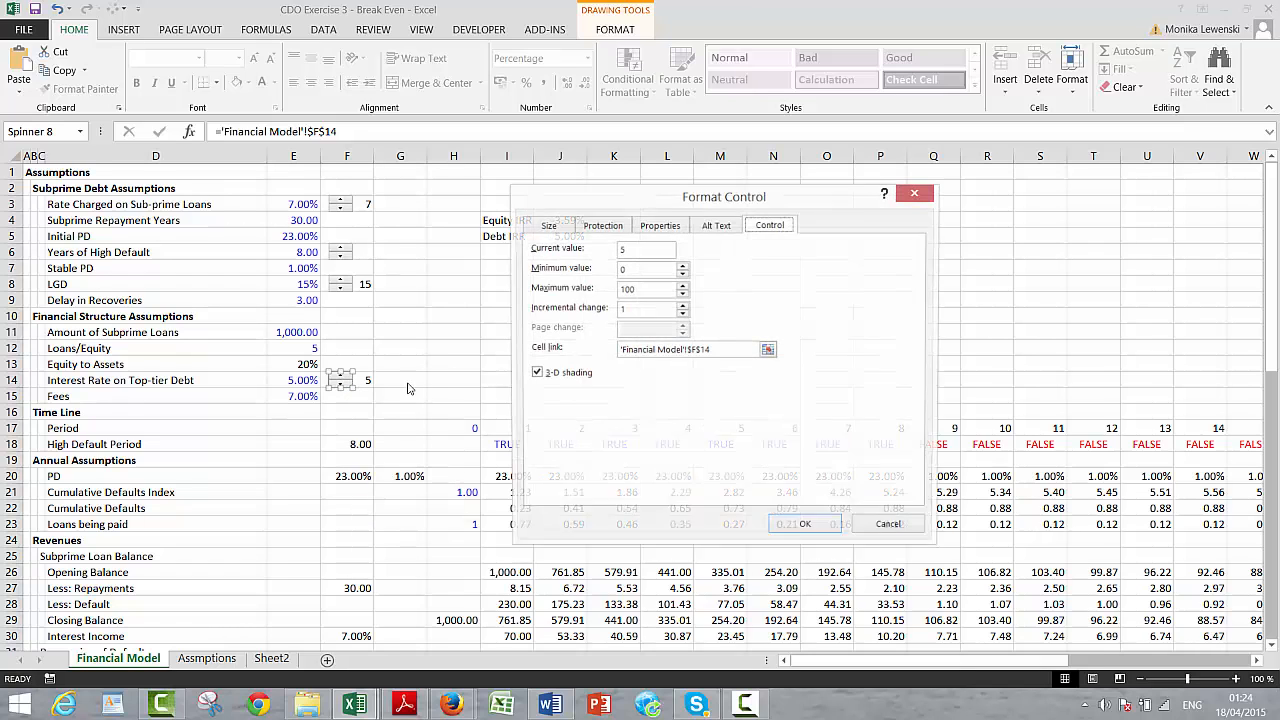
click(640, 292)
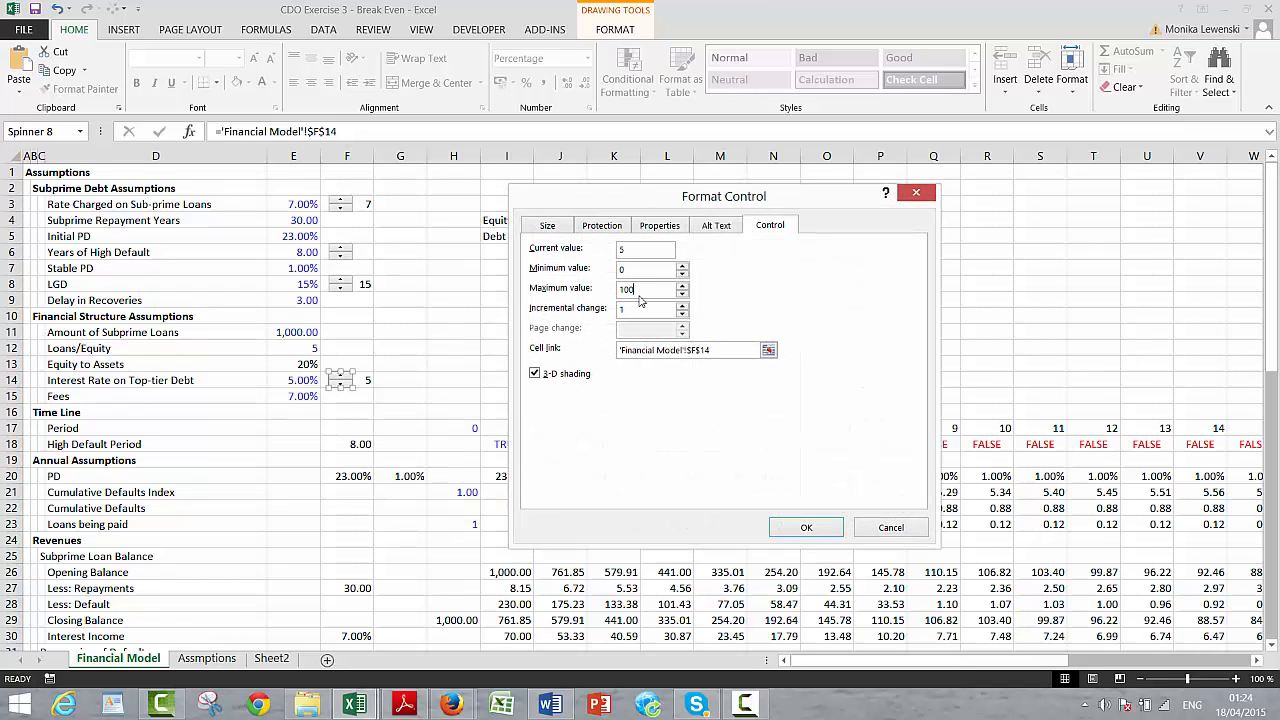
text(0)
click(778, 531)
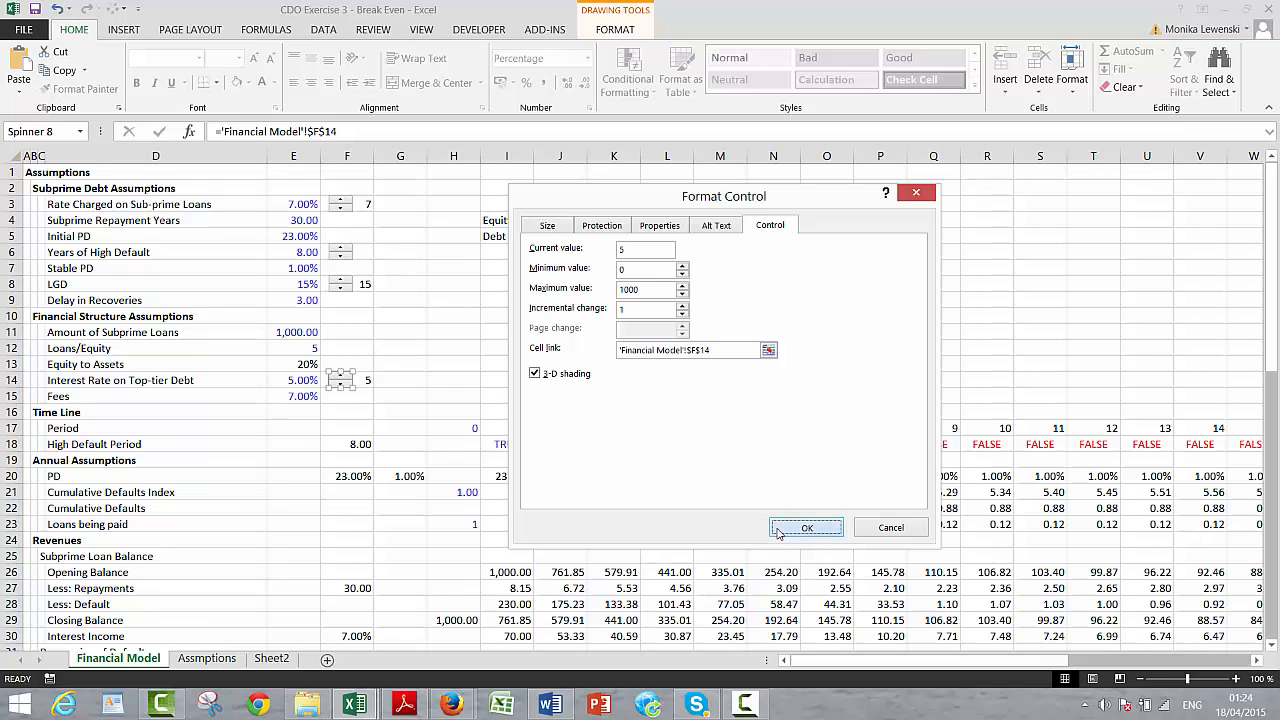
click(306, 428)
Step: Recalculate Interest Rate on Top-tier Debt in E14 with the formula =F14/1000
click(287, 379)
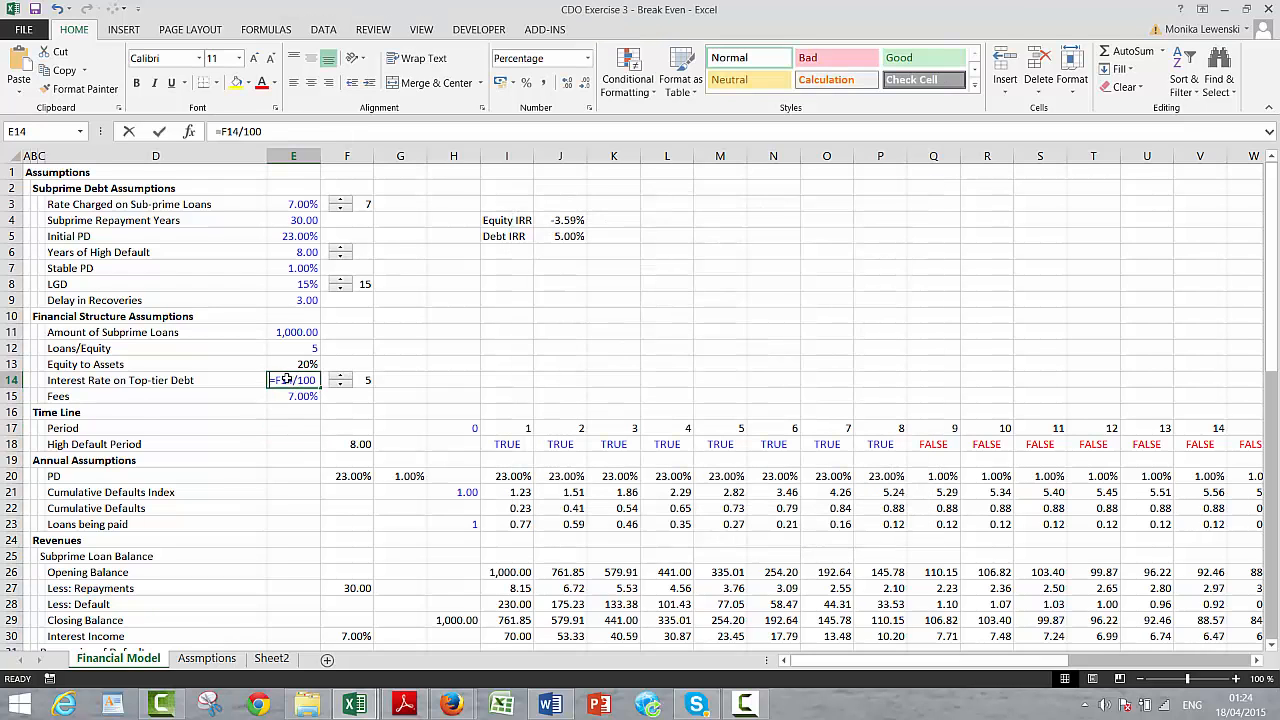
text(=)
key(Right)
text(/100)
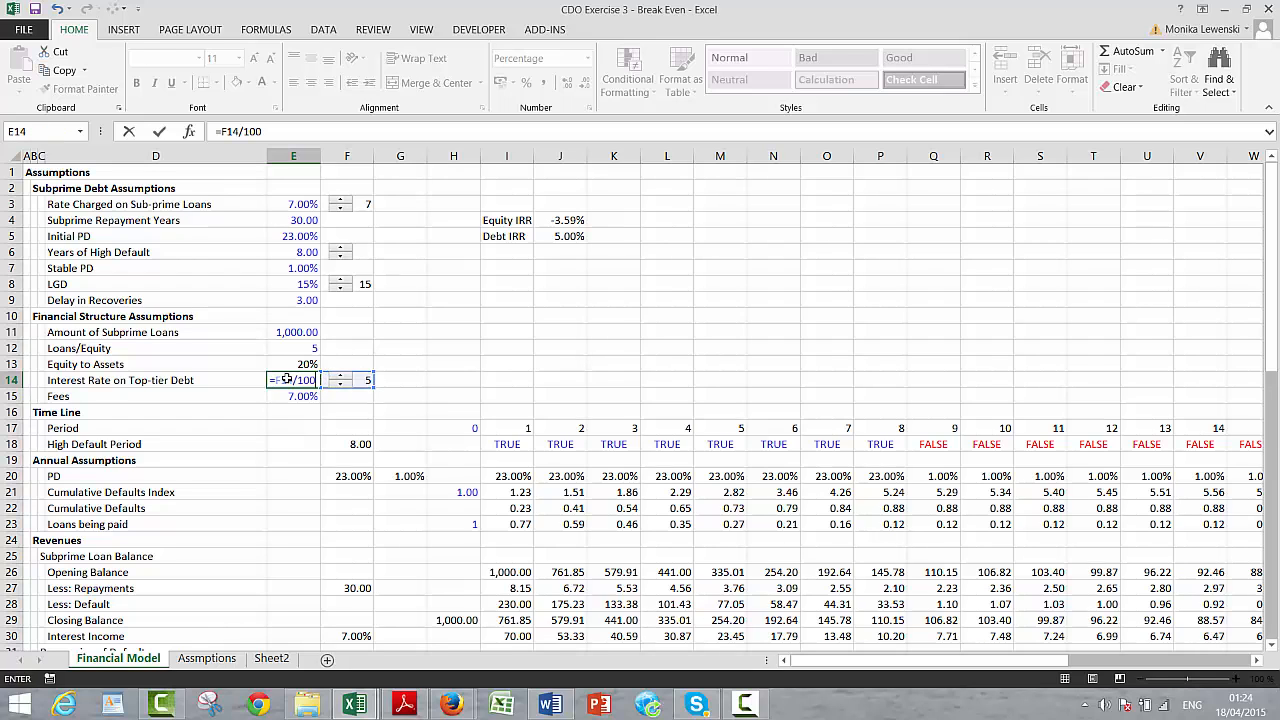
key(Return)
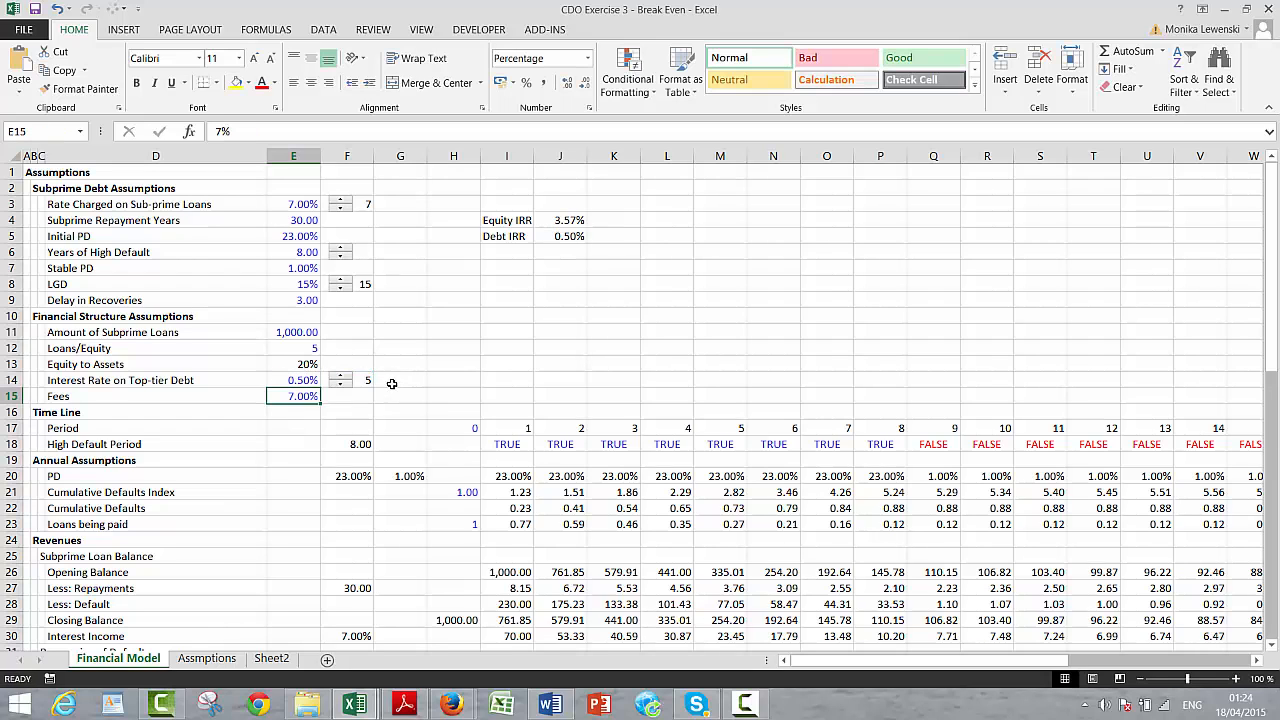
click(362, 378)
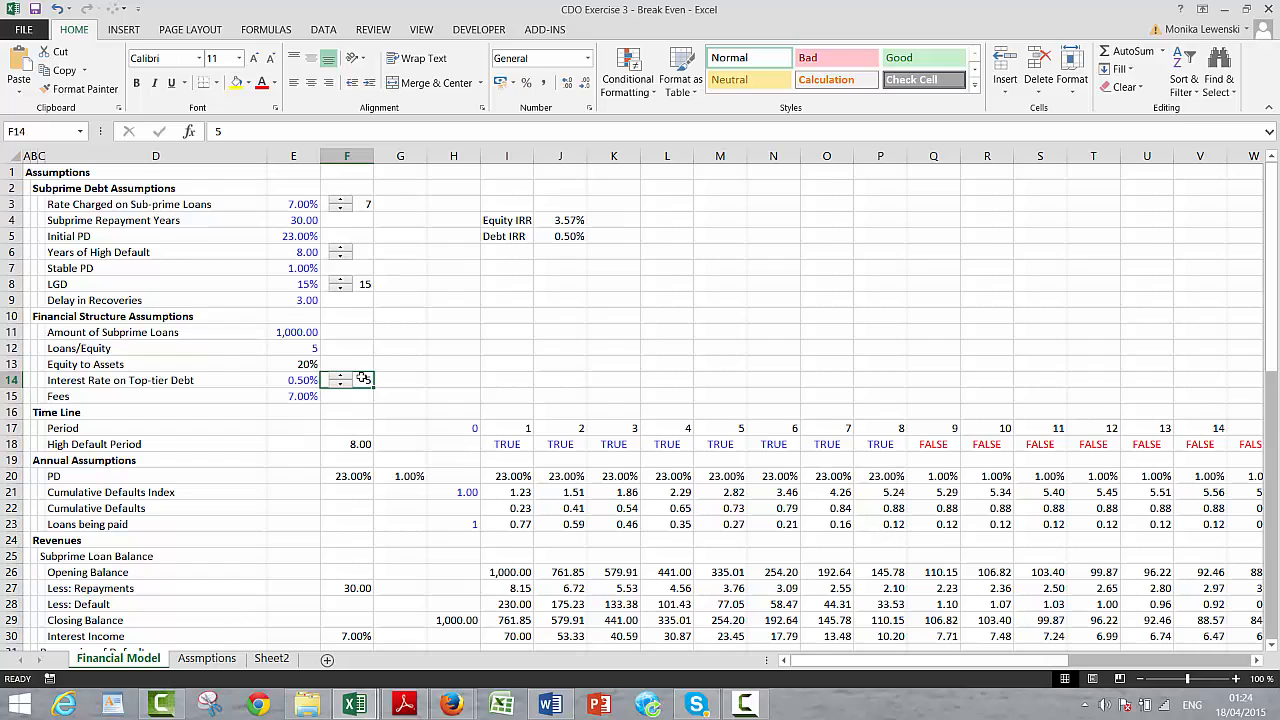
text(350)
key(Return)
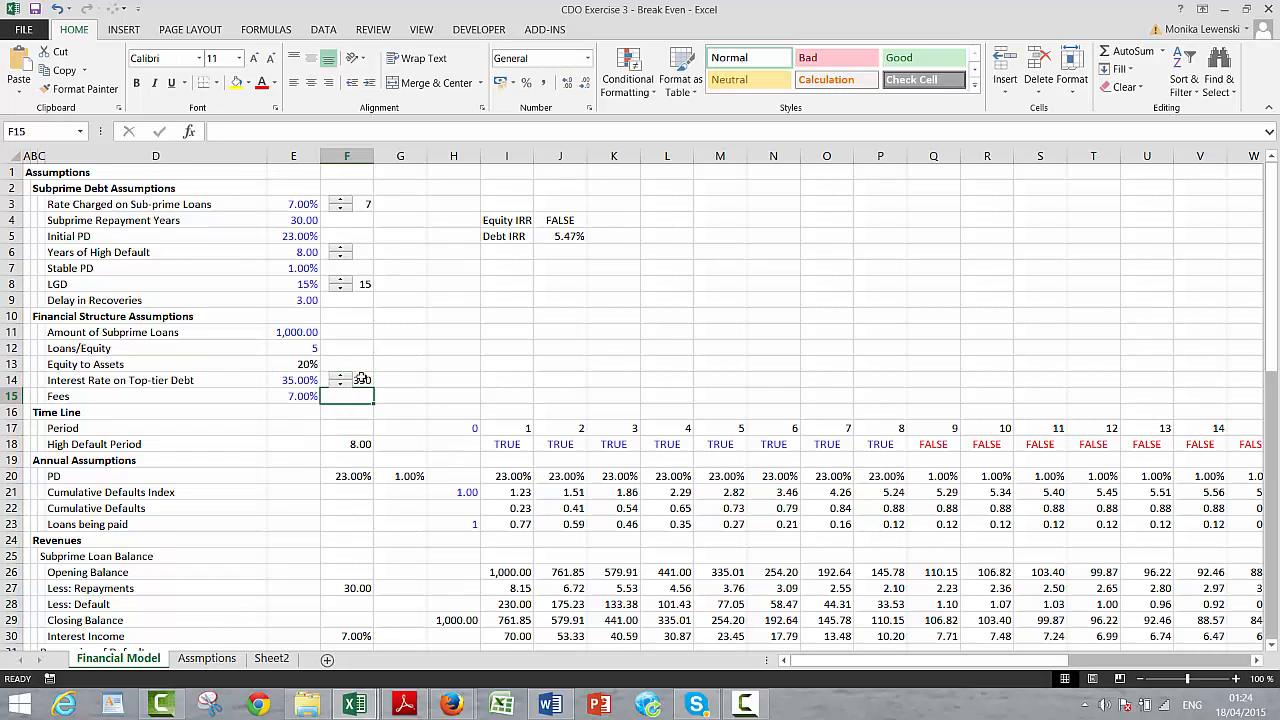
Step: Set the linked cell F14 of the Interest Rate on Top-tier Debt spinner to 35
click(362, 379)
text(35)
key(Return)
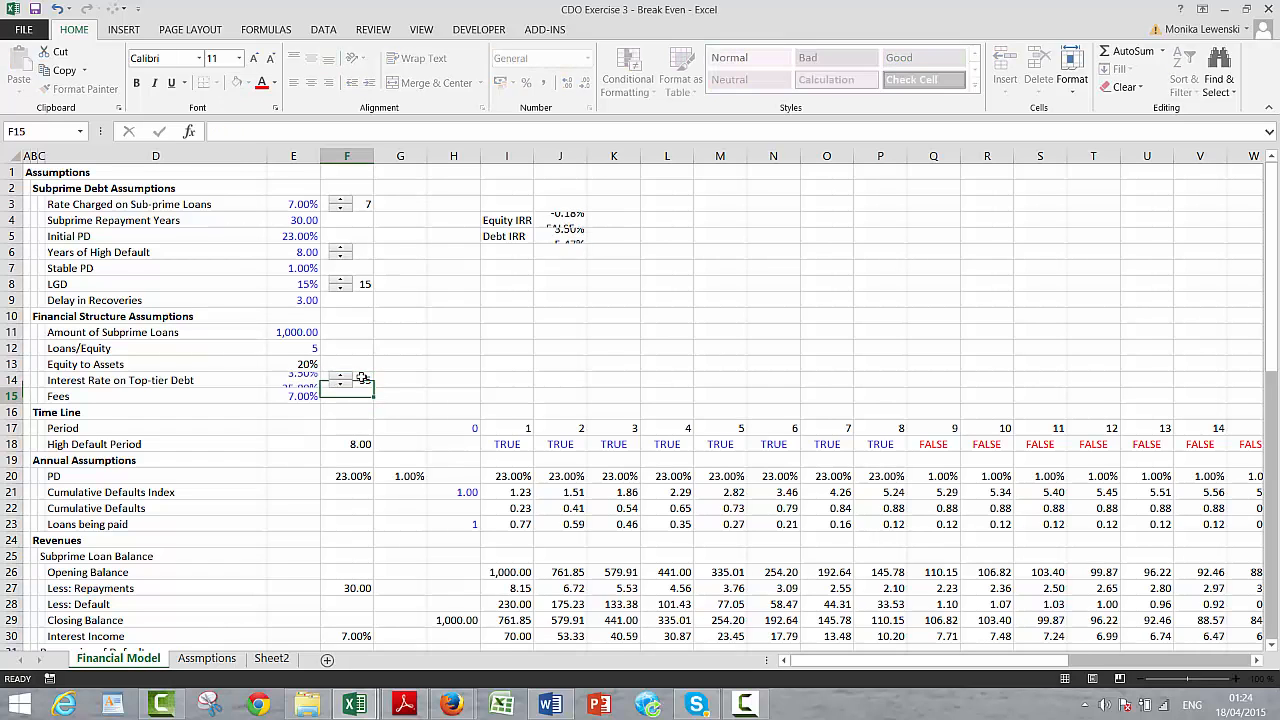
Step: Set the maximum value of the Rate Charged on Sub-prime Loans spinner to 1000
right_click(343, 208)
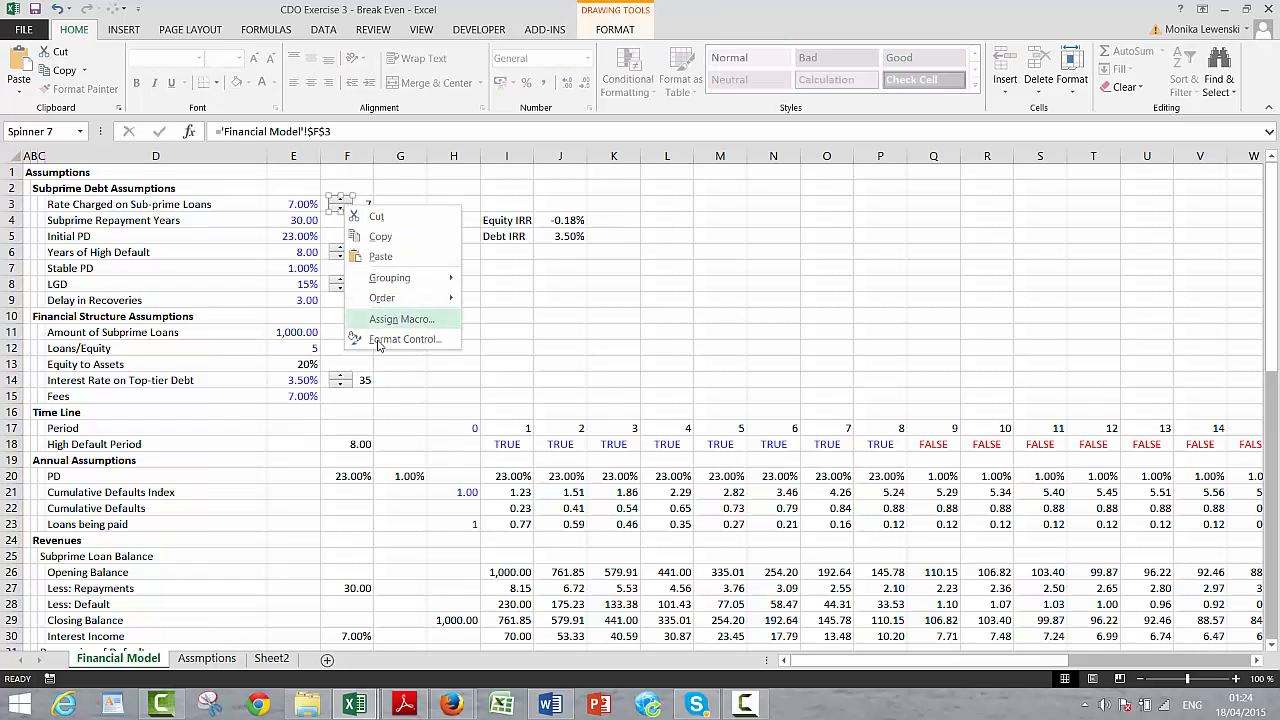
click(404, 339)
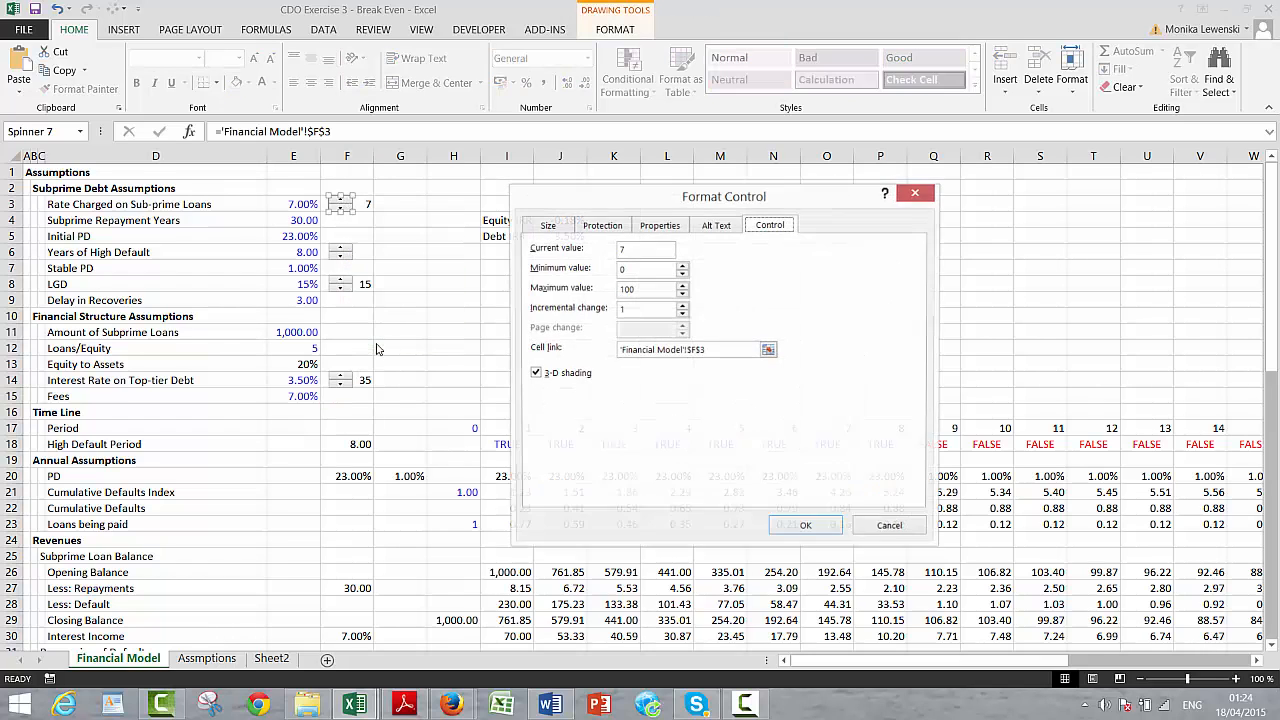
click(637, 288)
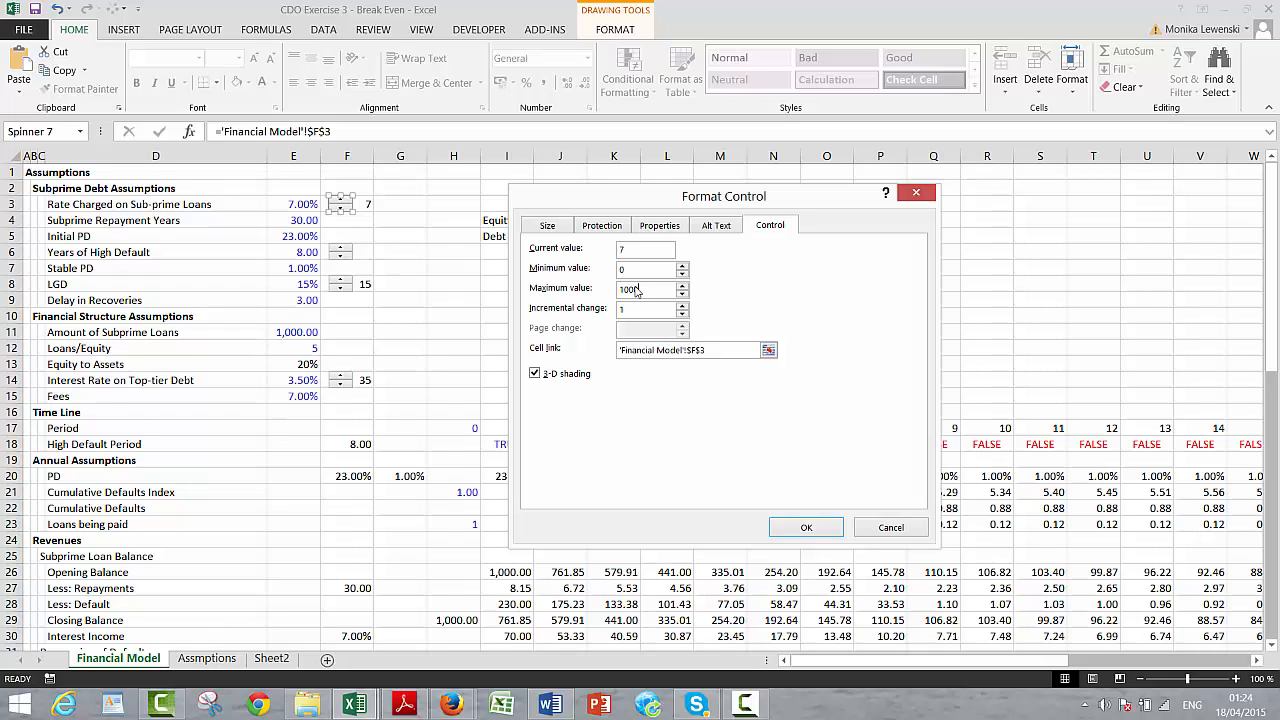
click(799, 528)
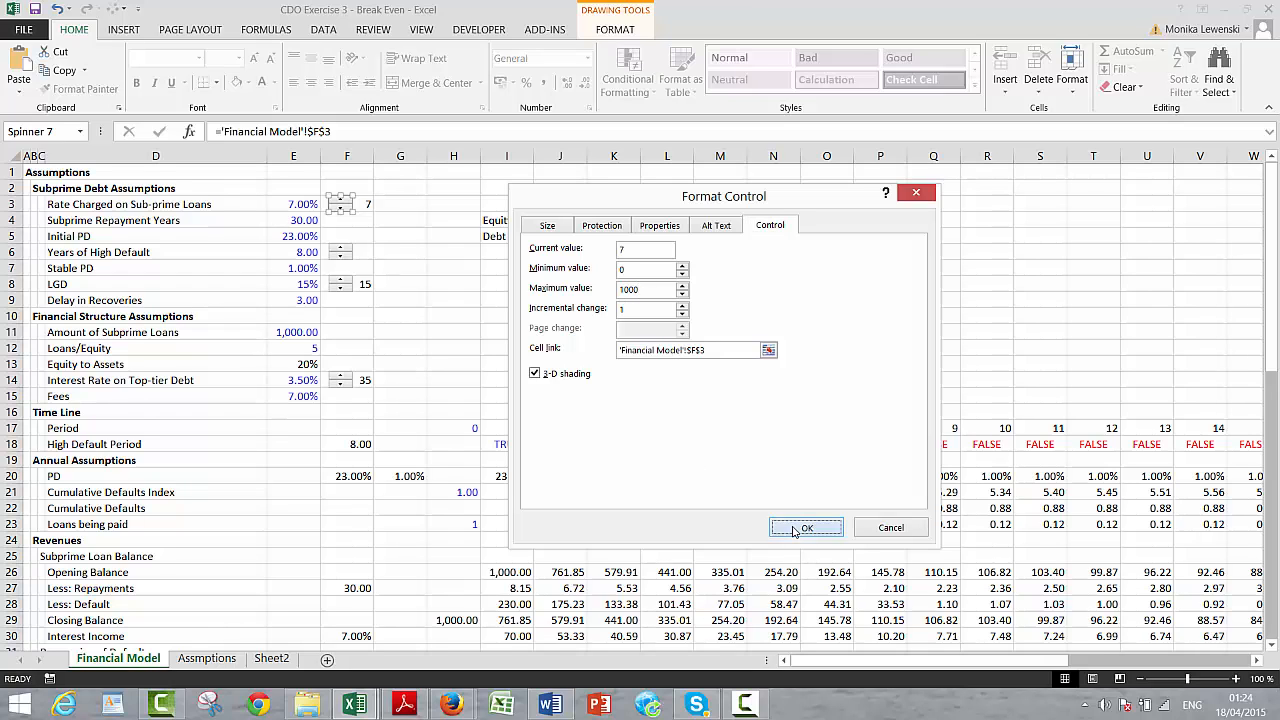
click(486, 310)
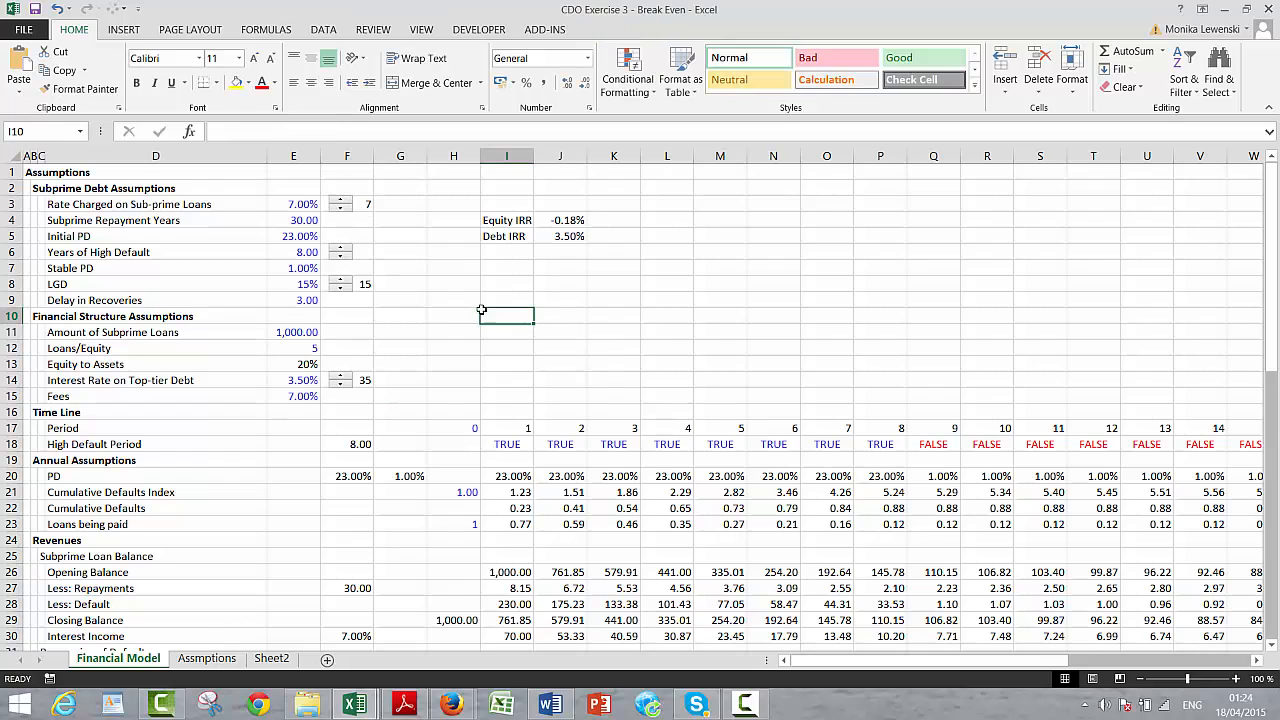
Step: Set F3 to 70 and calculate Rate Charged on Sub-prime Loans in E3 with the formula =F3/1000
click(369, 205)
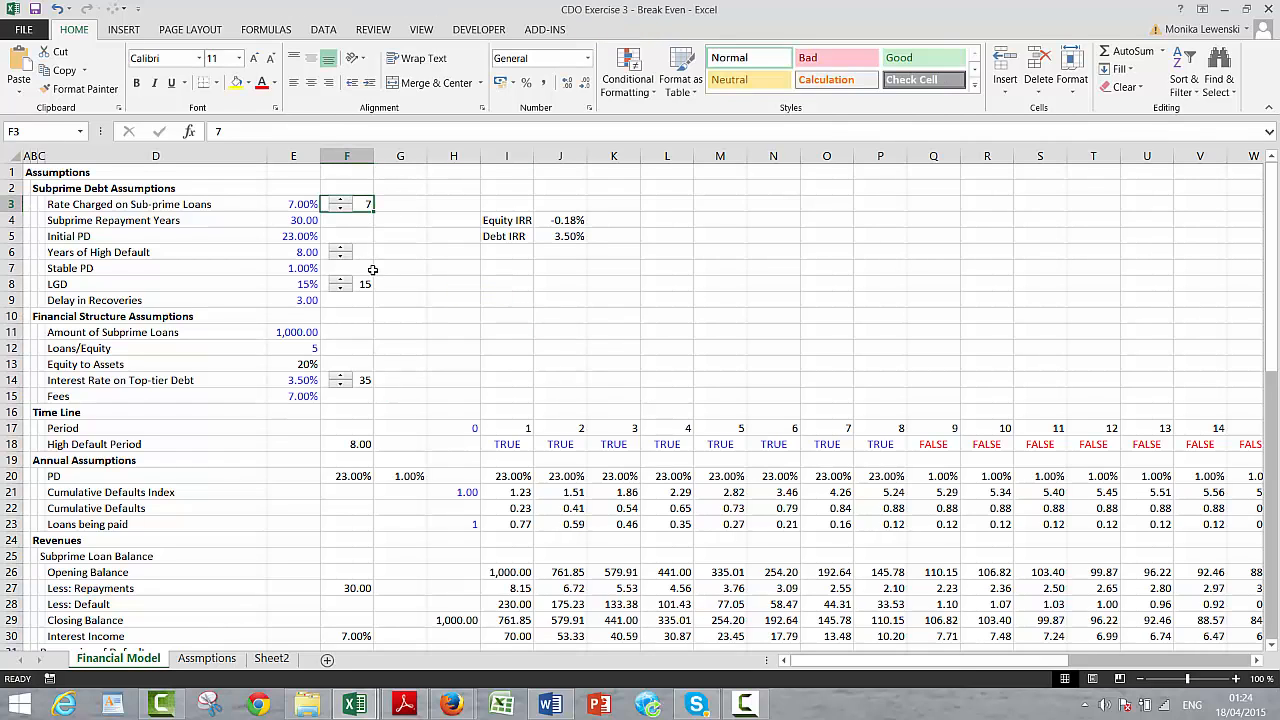
text(70)
key(Return)
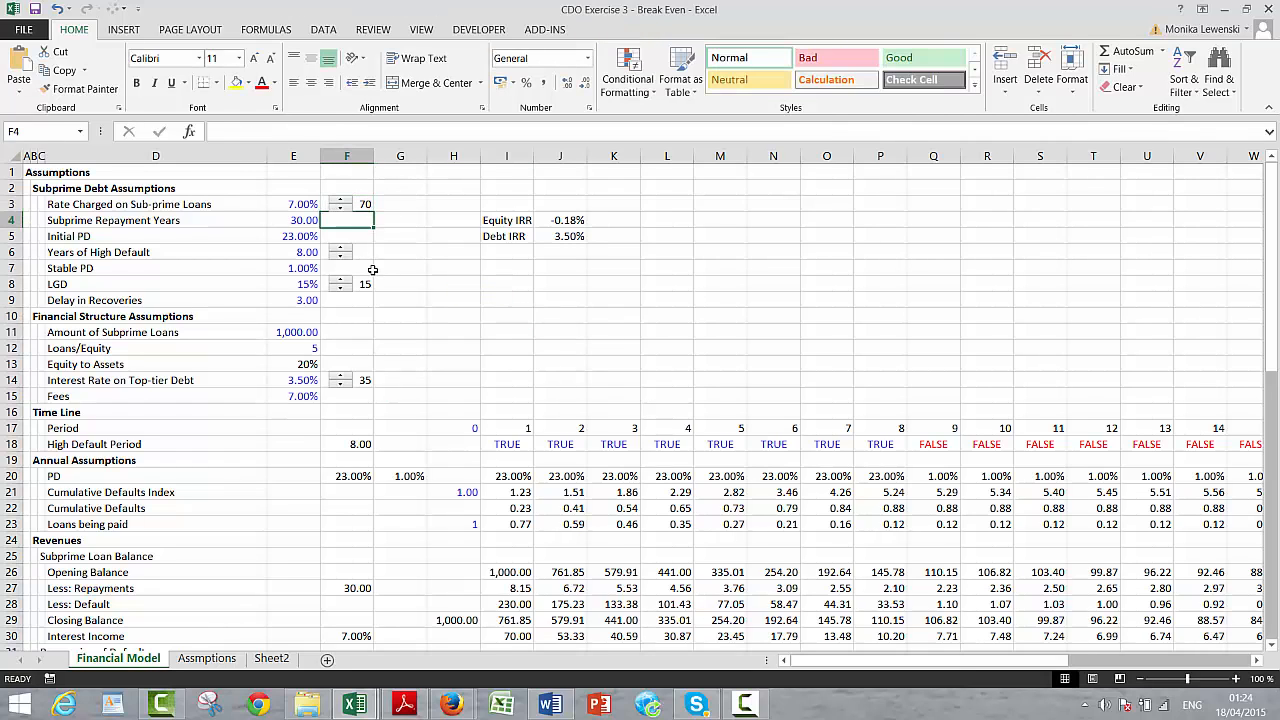
click(286, 202)
text(=)
key(Right)
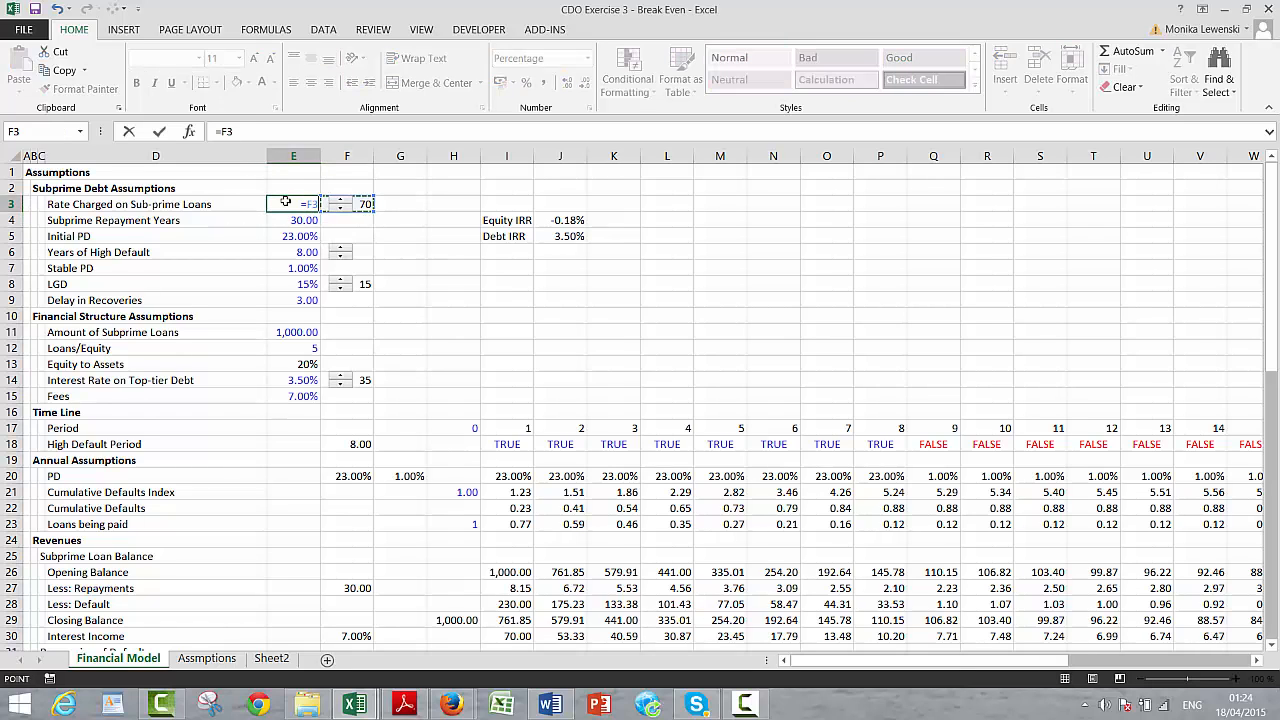
text(/1000)
key(Return)
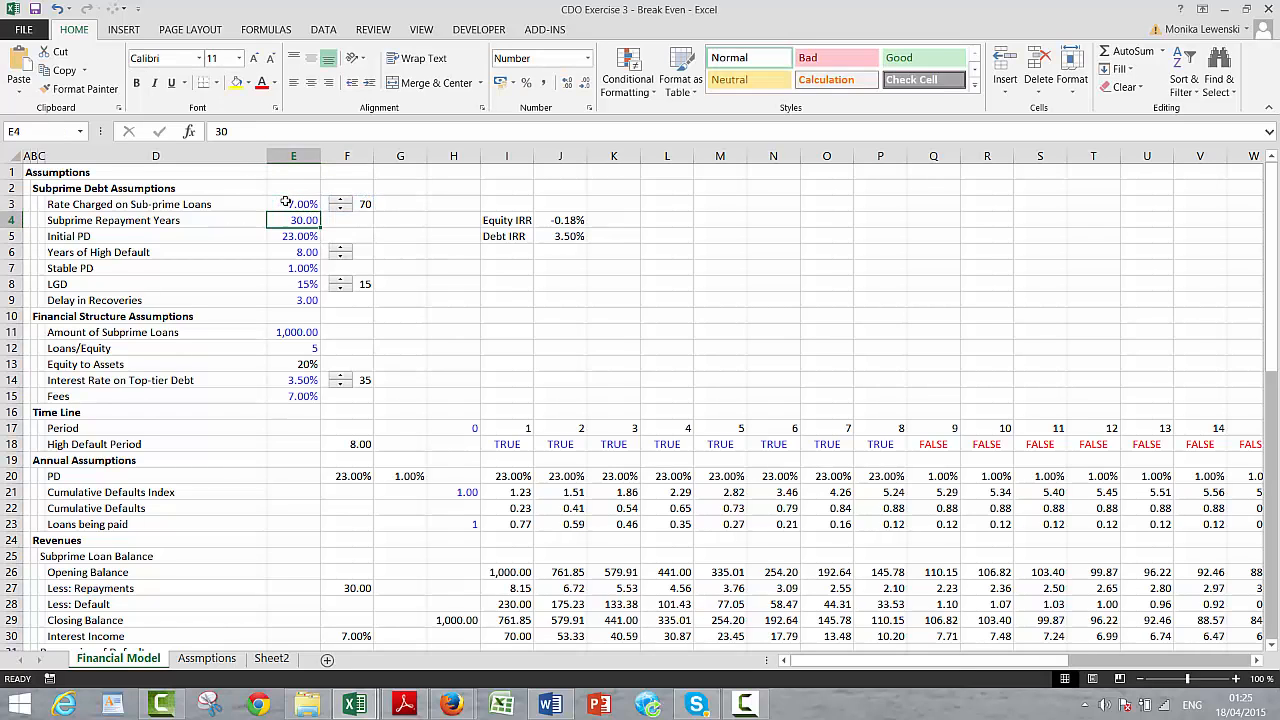
Step: Test the Rate Charged on Sub-prime Loans spinner by raising F3 to 73 and bringing it back to 70
click(340, 203)
click(340, 203)
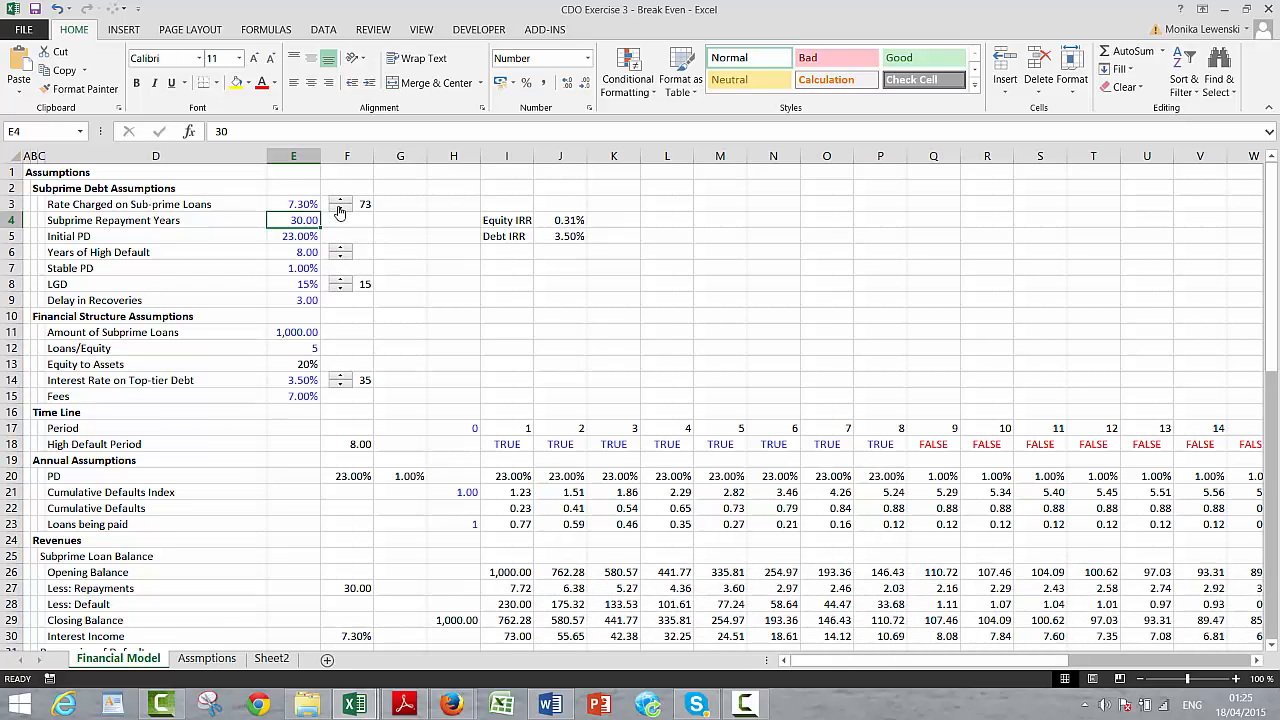
click(340, 210)
click(340, 210)
click(340, 210)
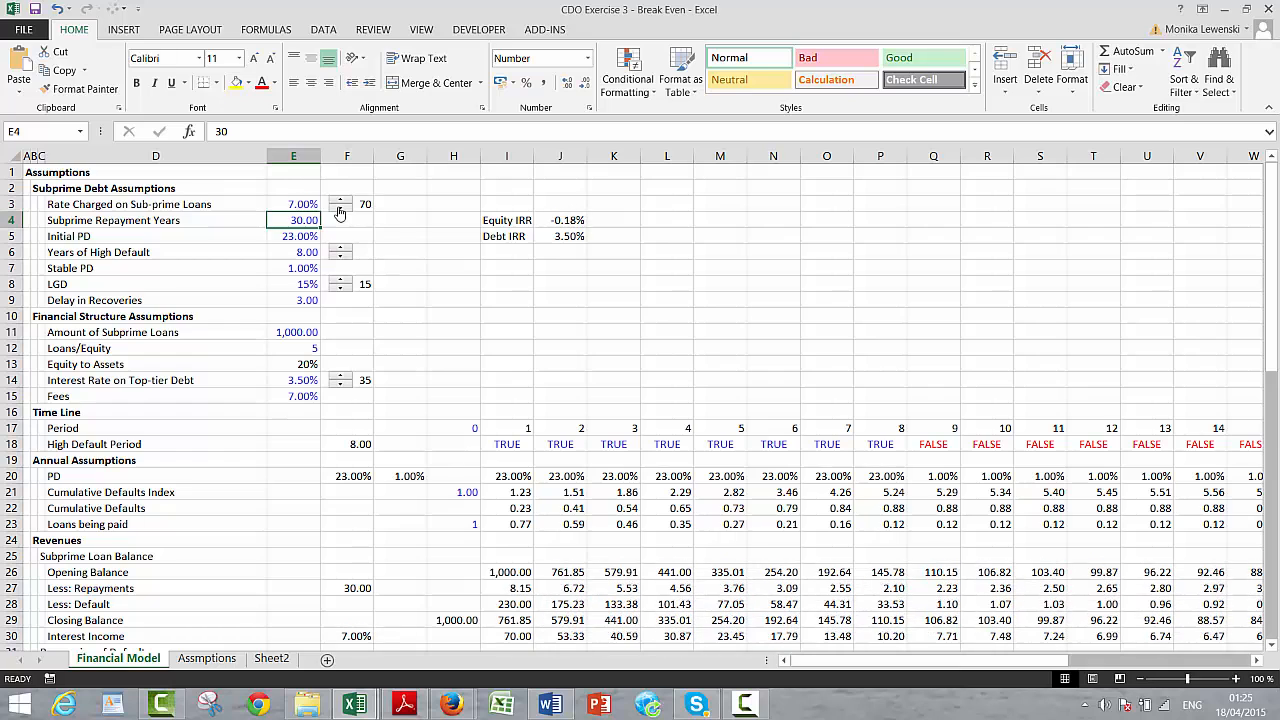
Step: Examine the assumption cells in column E from Initial PD through Equity to Assets
click(409, 239)
key(Left)
key(Left)
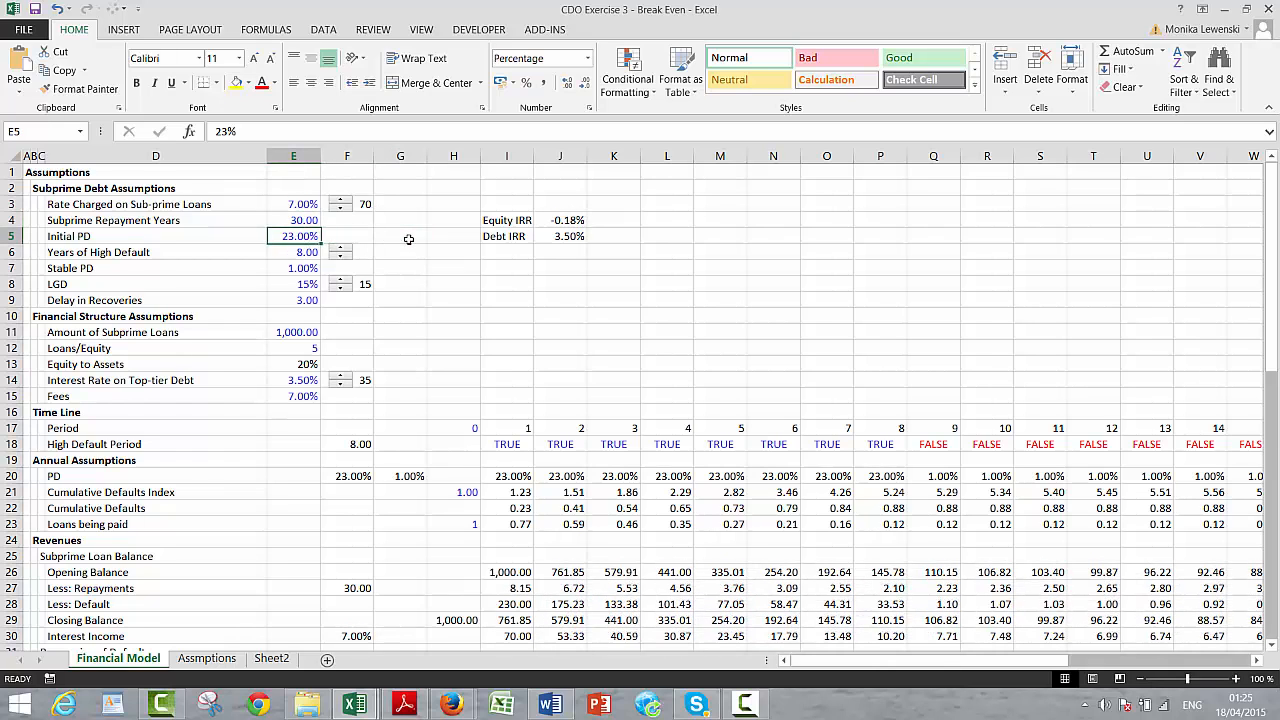
key(Down)
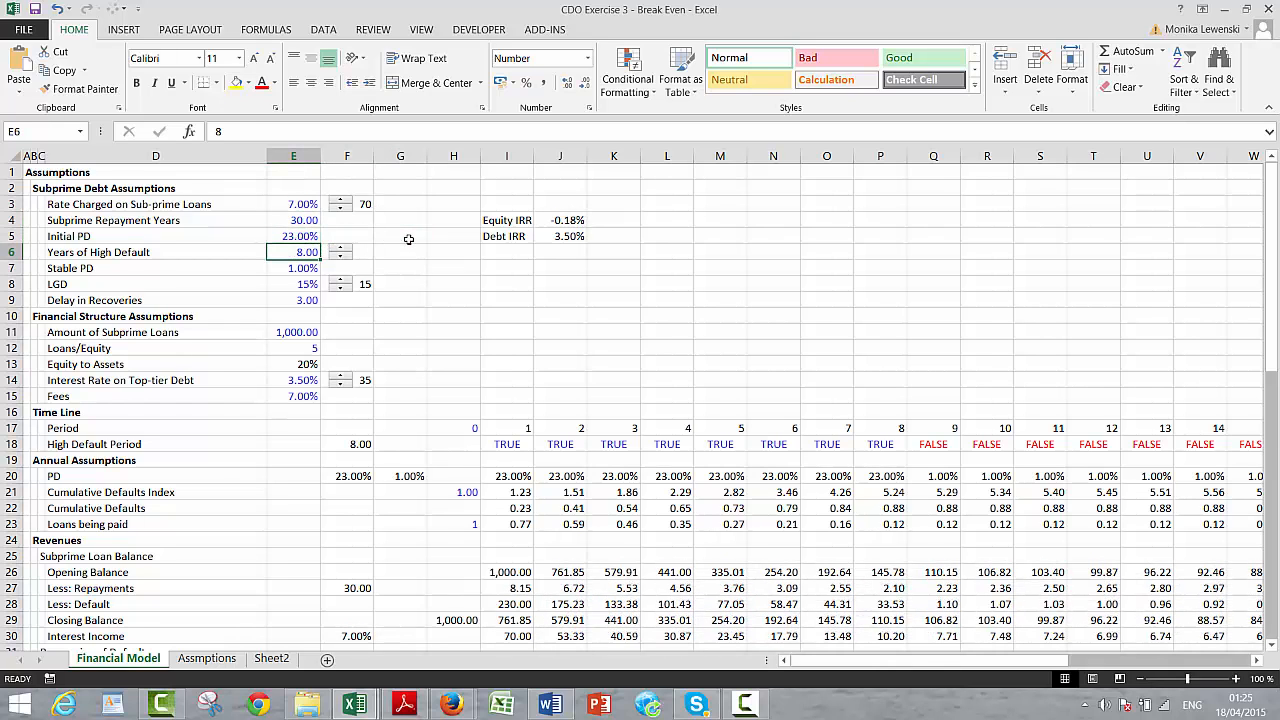
key(Down)
key(Down)
key(Down)
key(Down)
key(Down)
key(Down)
key(Down)
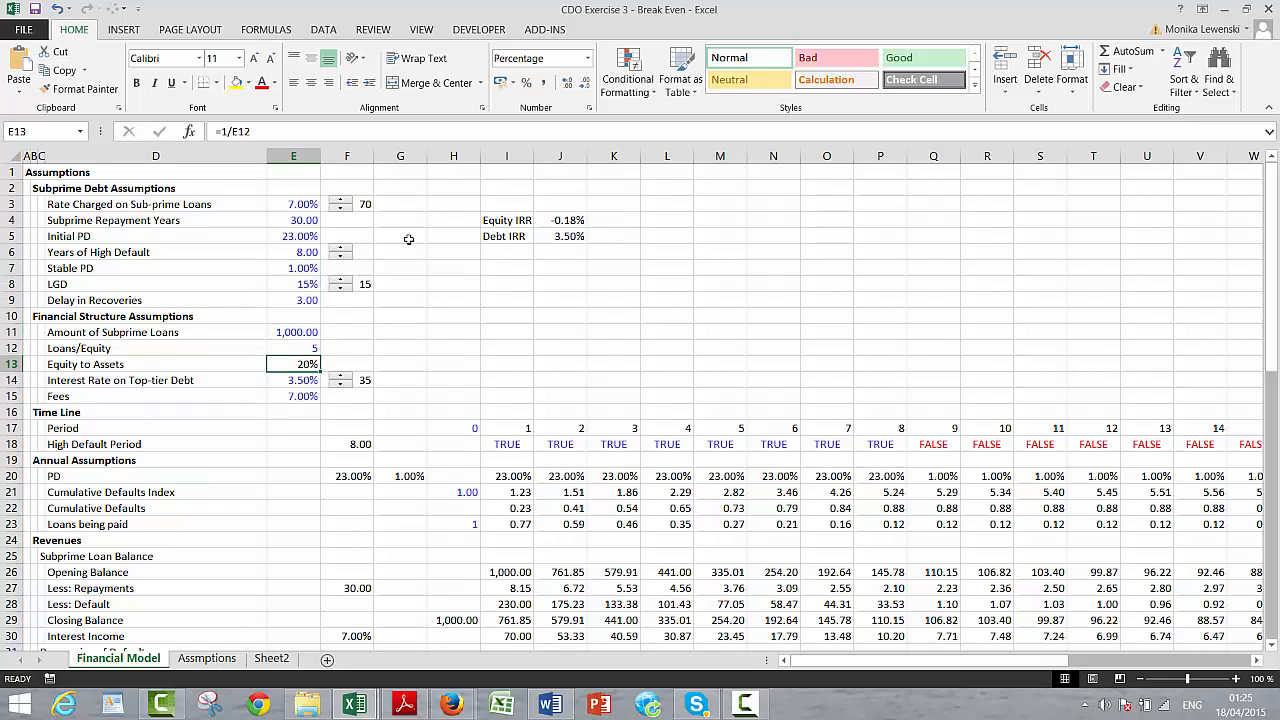
key(Up)
key(Up)
key(Up)
key(Up)
key(Up)
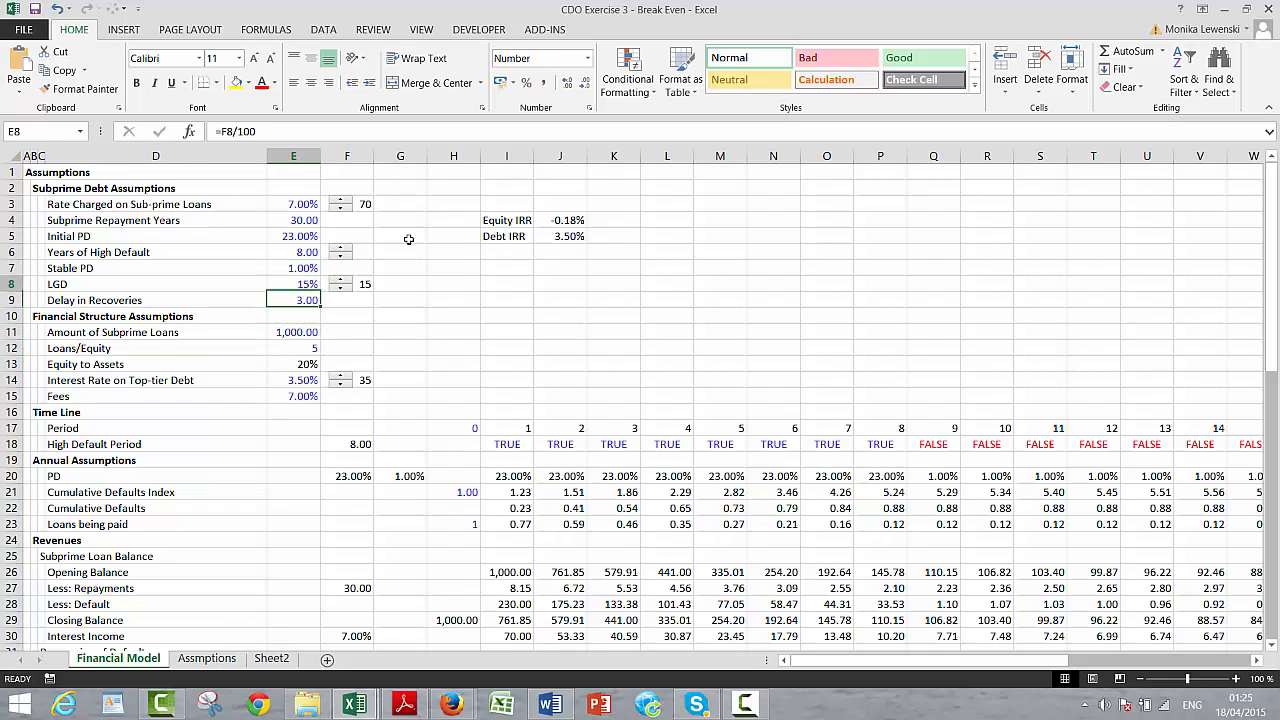
Step: Copy the Years of High Default spinner and place the copy beside Delay in Recoveries
right_click(344, 252)
click(360, 278)
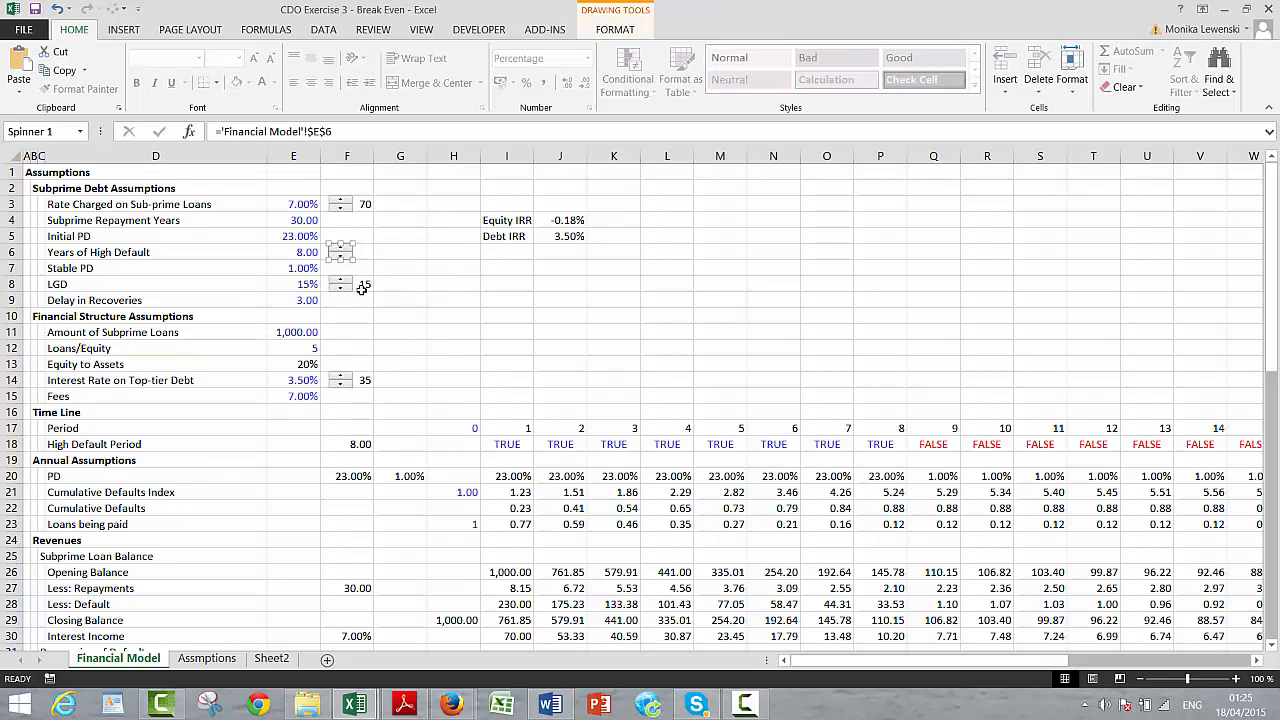
click(337, 302)
key(ctrl+v)
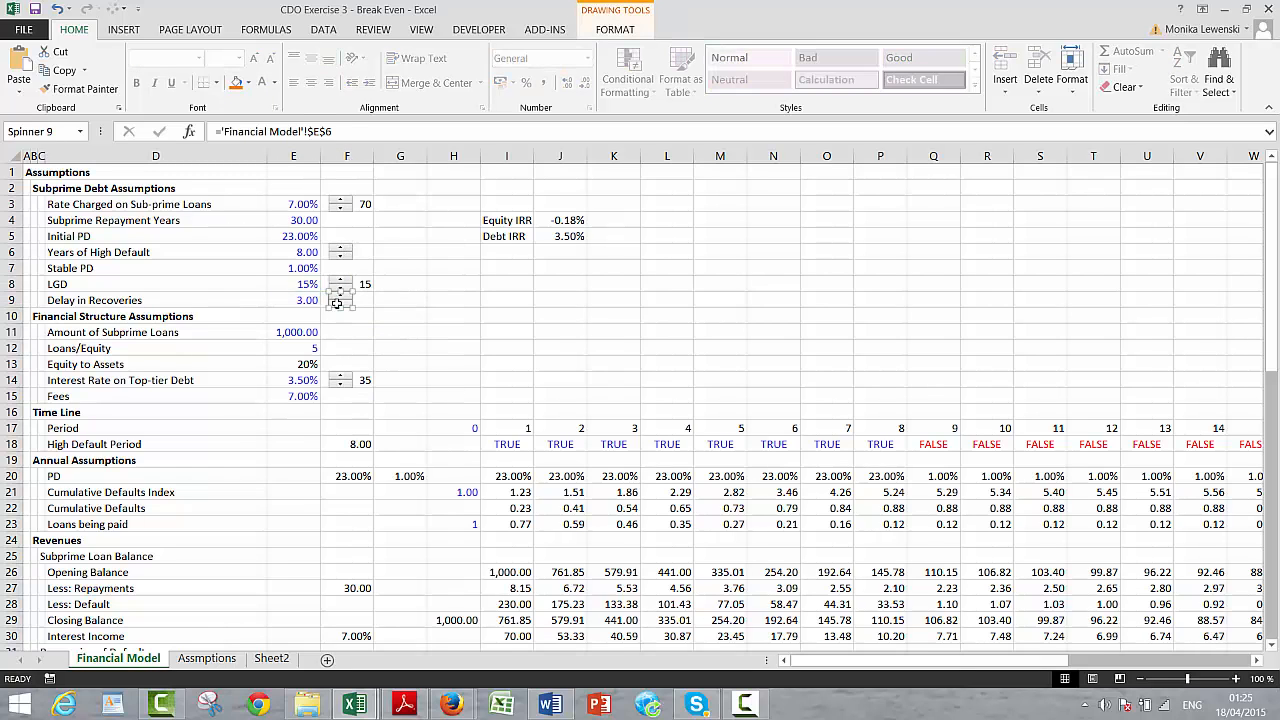
click(380, 312)
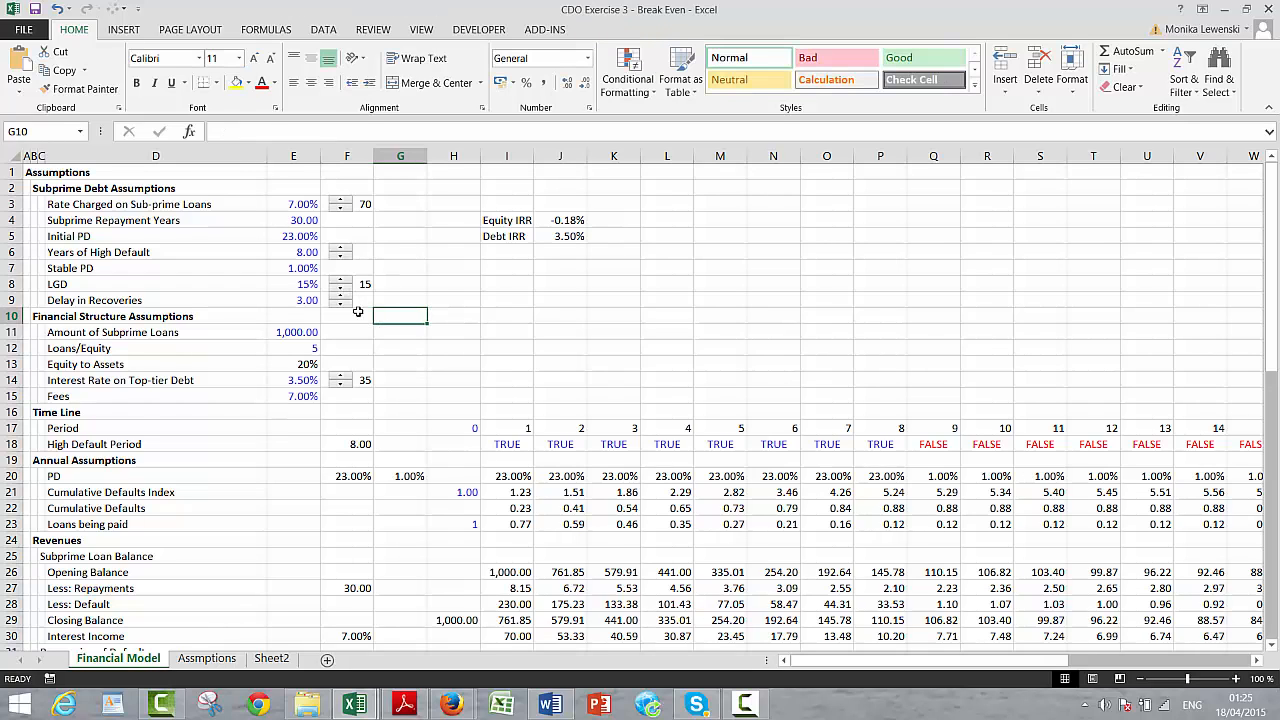
Step: Select all five spinners in column F and shrink them together so each fits within its row
ctrl+click(342, 204)
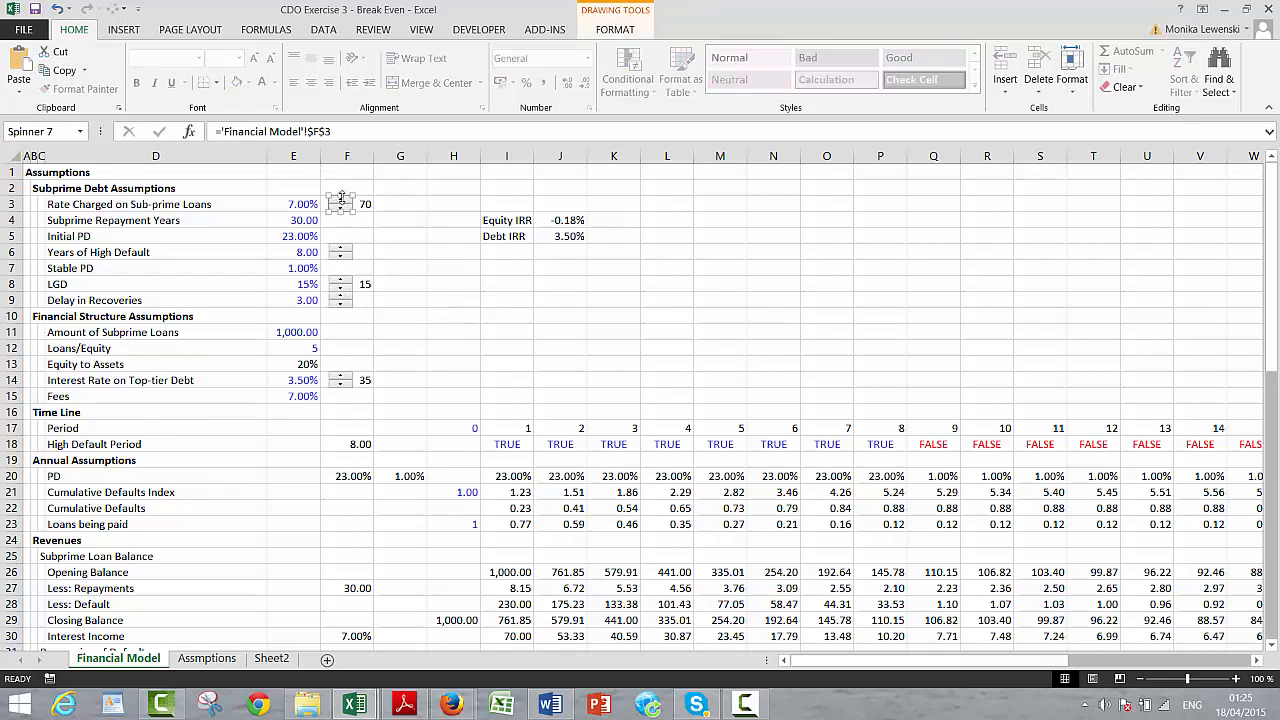
ctrl+click(341, 252)
ctrl+click(342, 285)
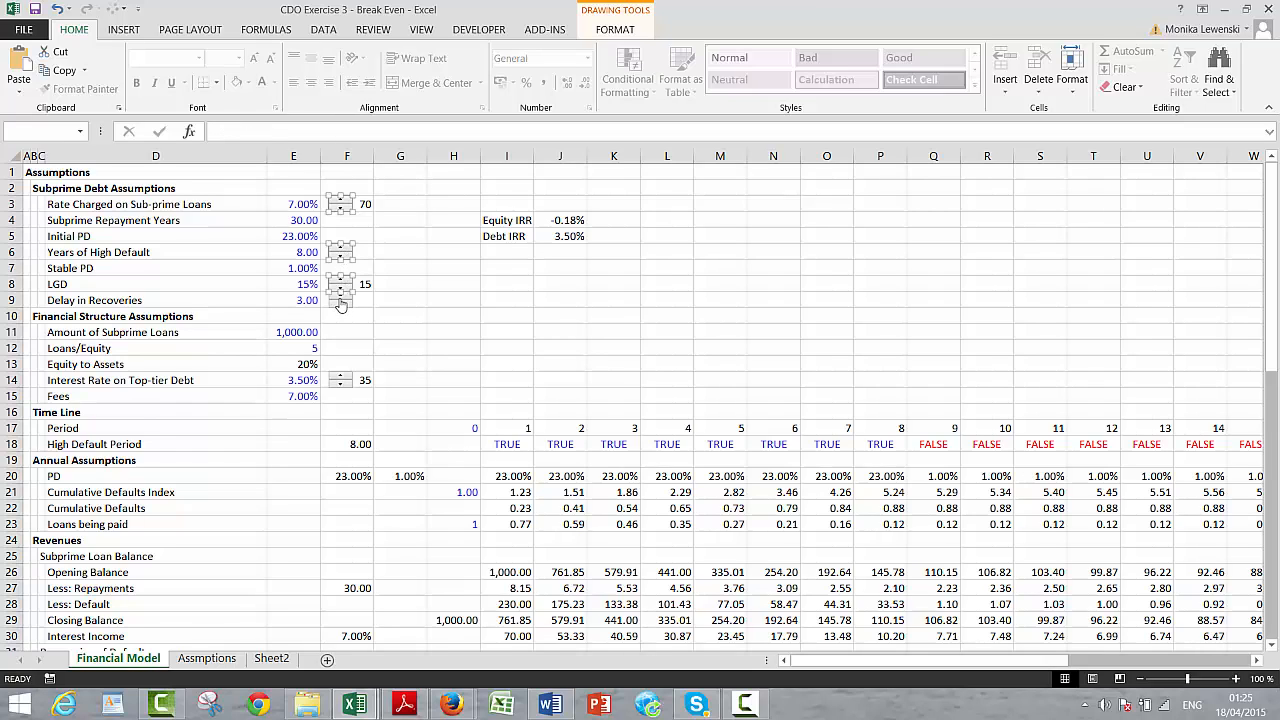
ctrl+click(340, 302)
ctrl+click(342, 380)
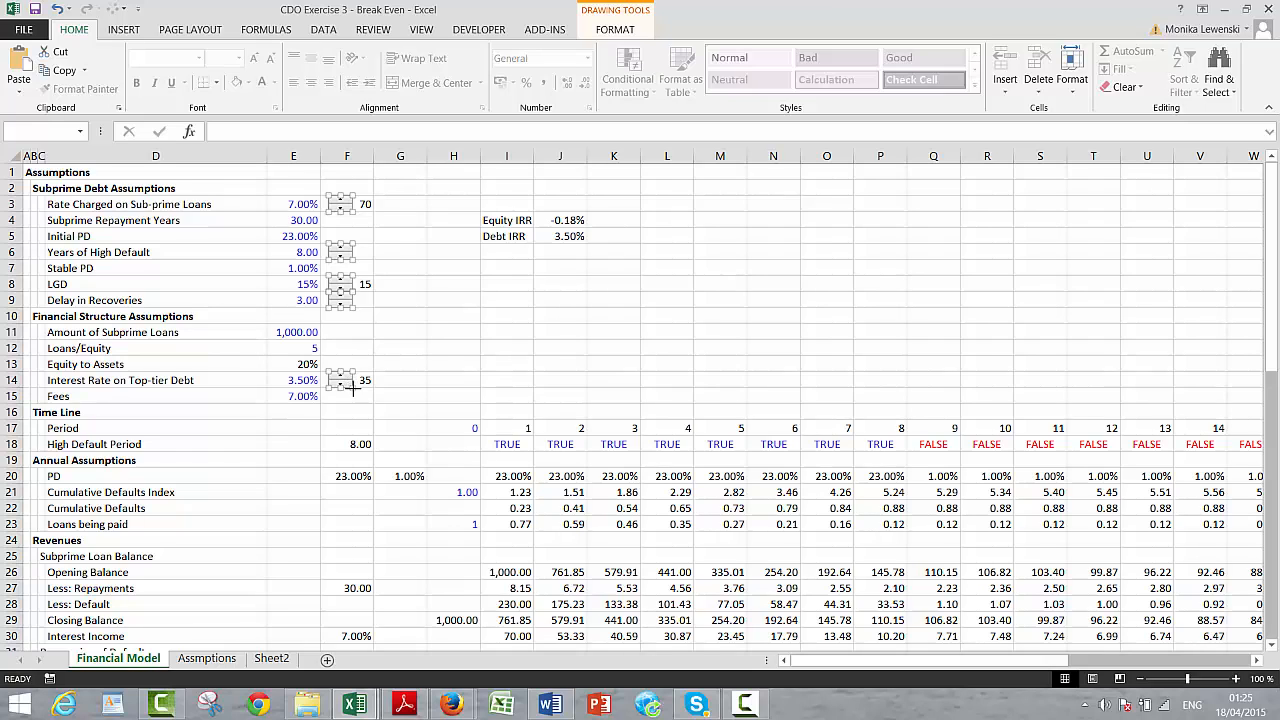
drag(352, 390, 339, 380)
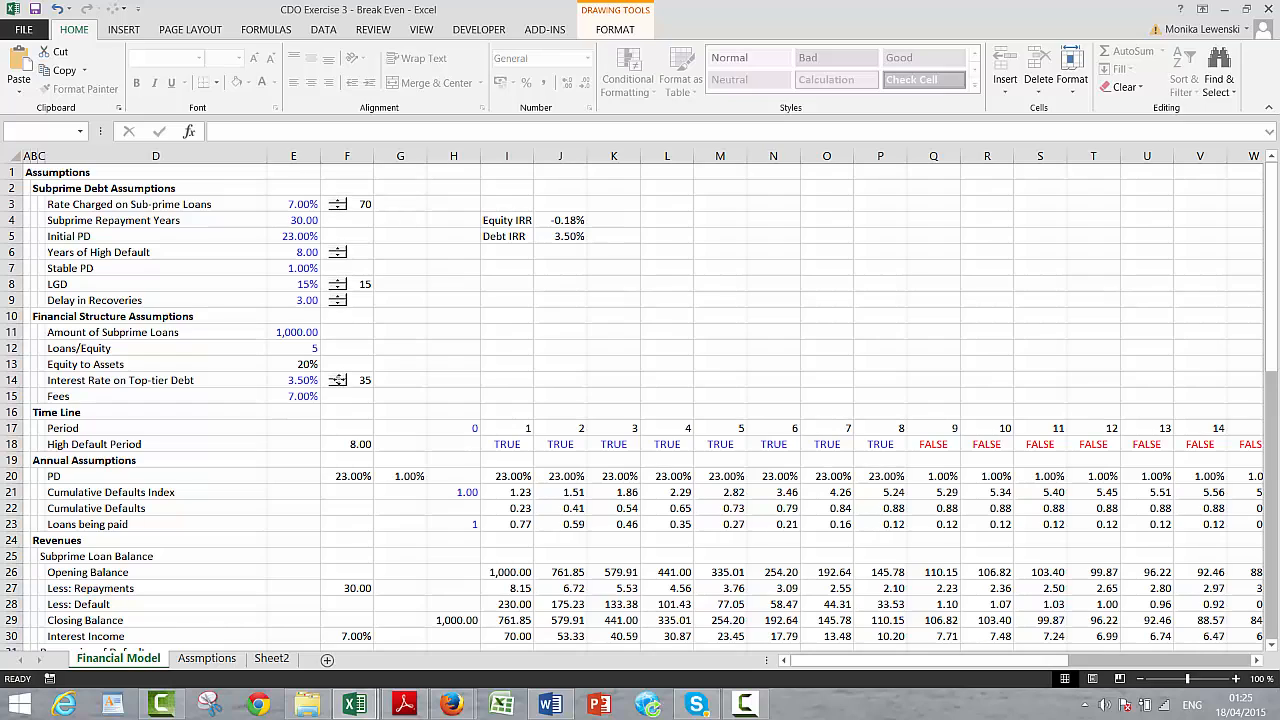
click(438, 325)
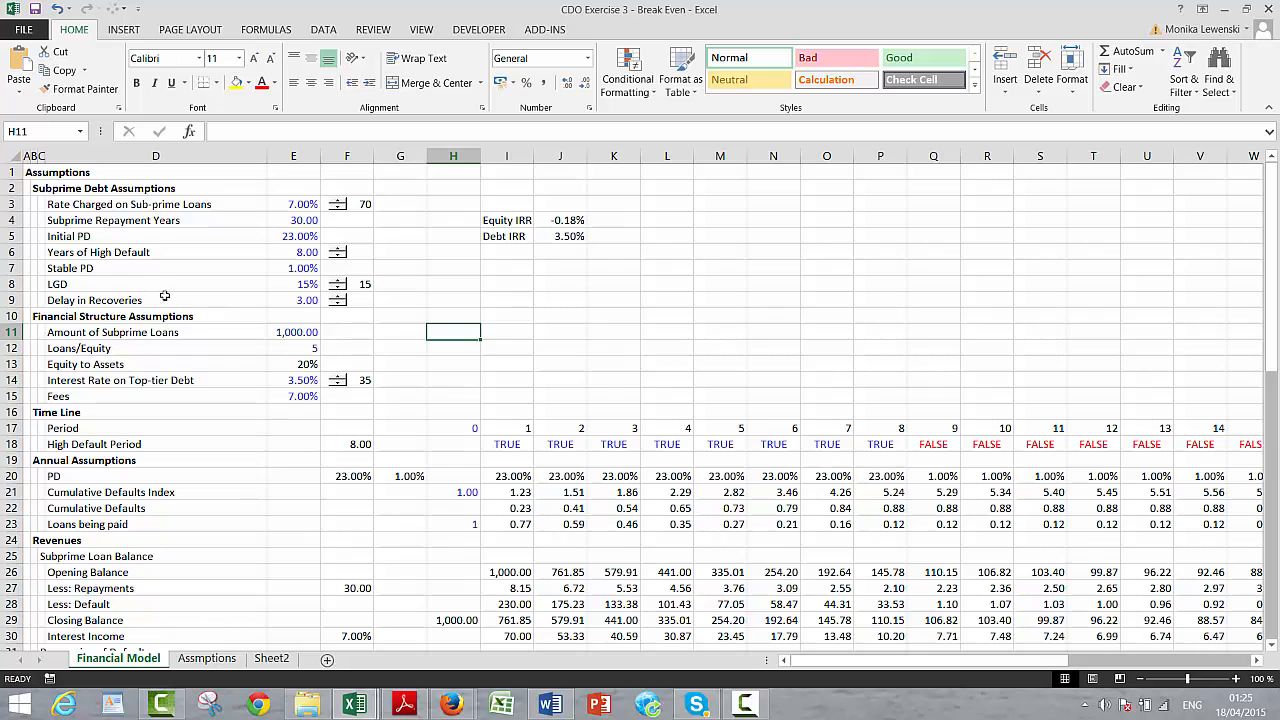
Step: Lower Years of High Default to 7 with the Delay in Recoveries spinner, and relink that spinner to cell $E$9
click(337, 306)
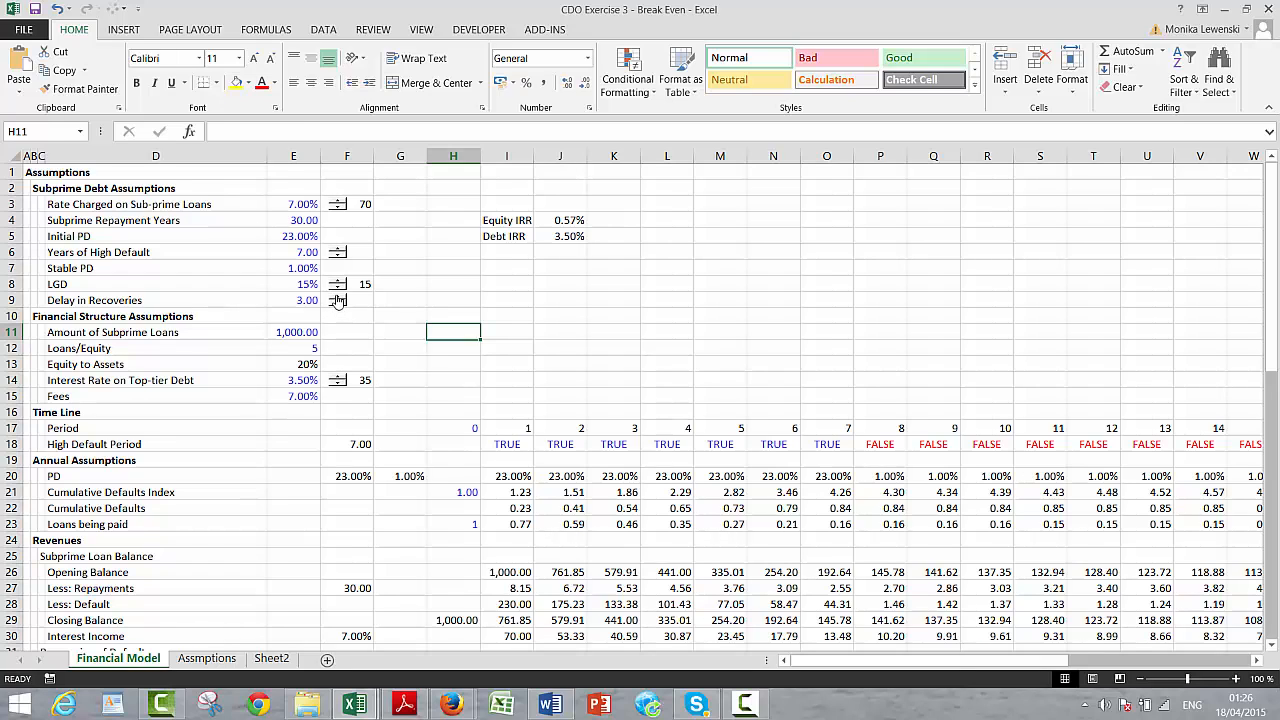
right_click(338, 300)
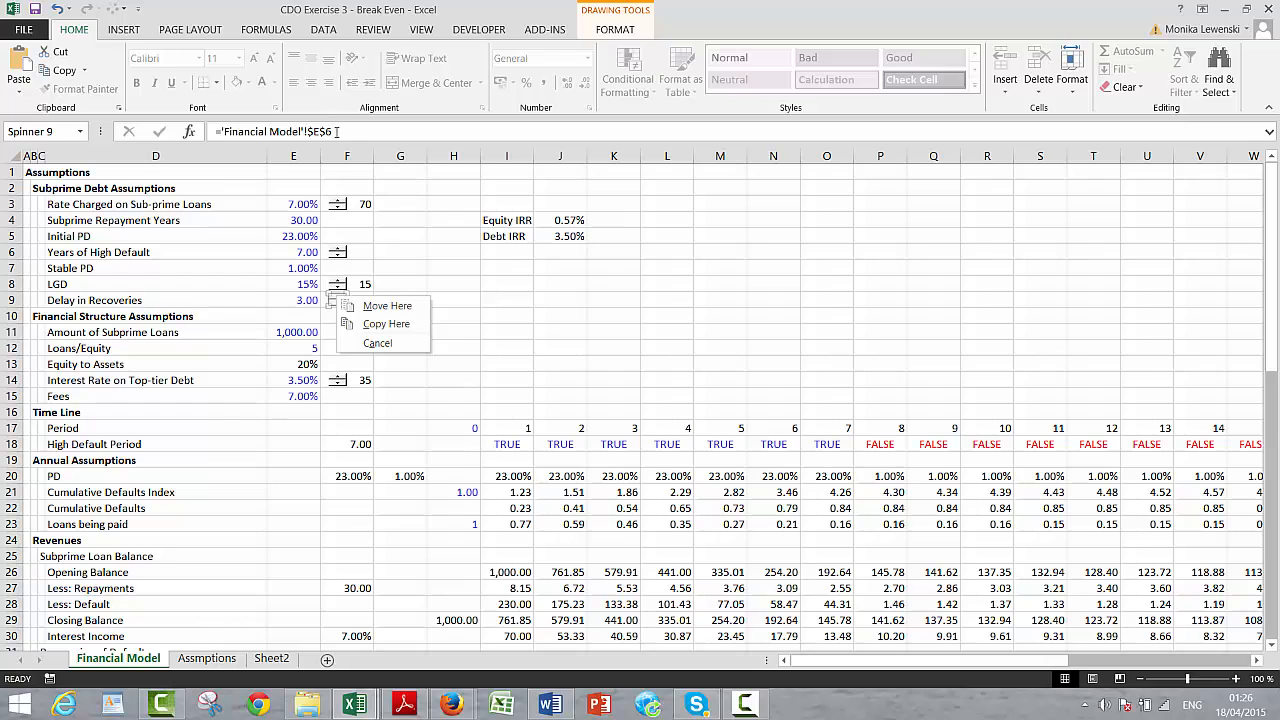
click(337, 131)
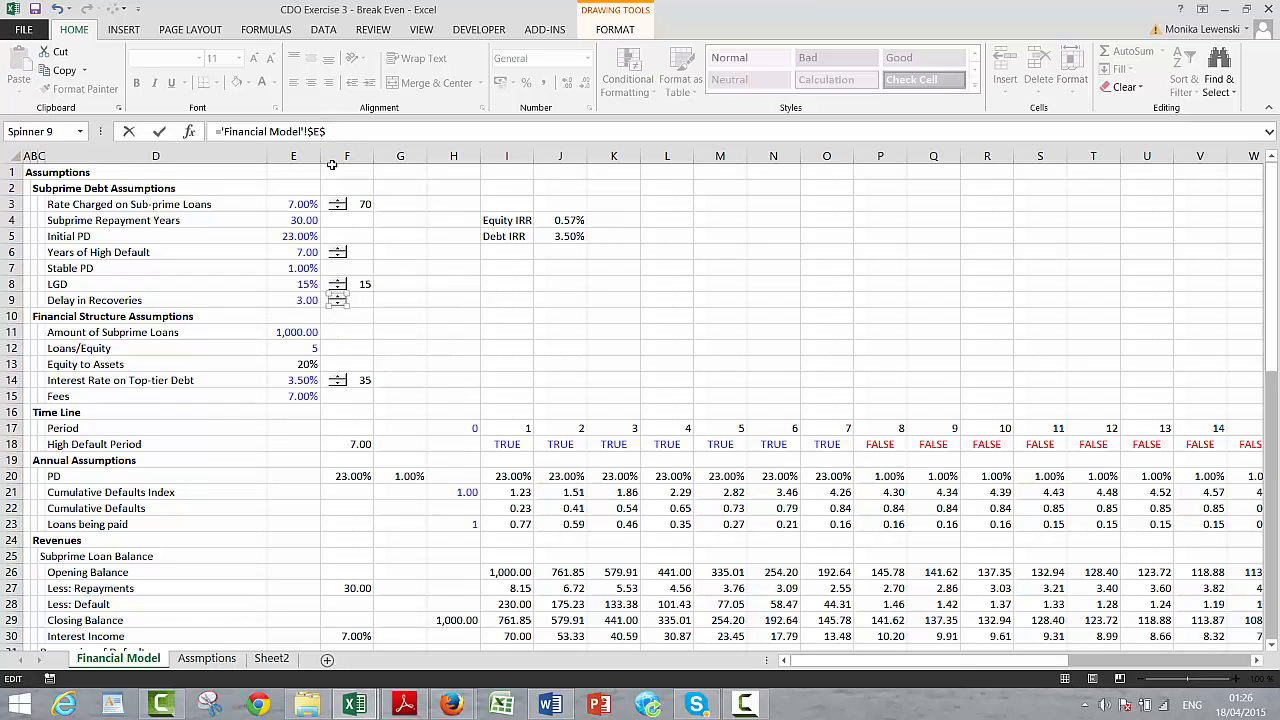
click(414, 318)
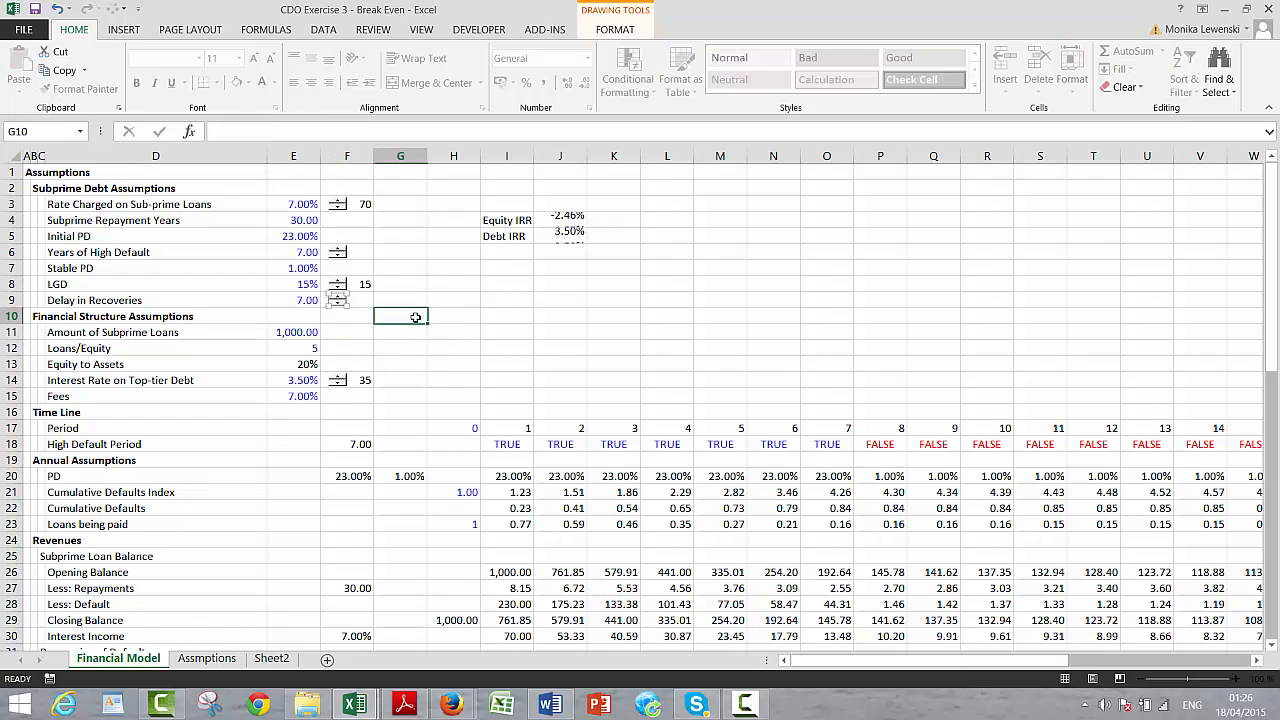
Step: Use the relinked spinner to bring Delay in Recoveries down to 4
click(335, 305)
click(335, 305)
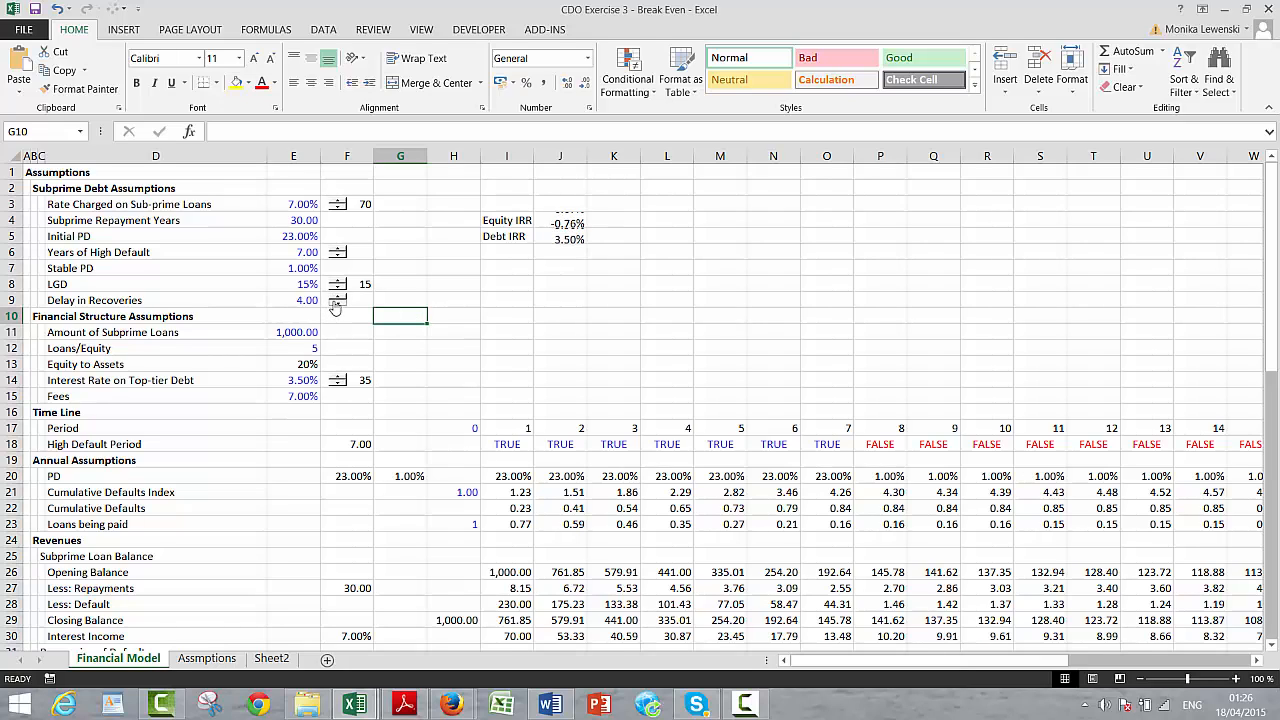
click(337, 303)
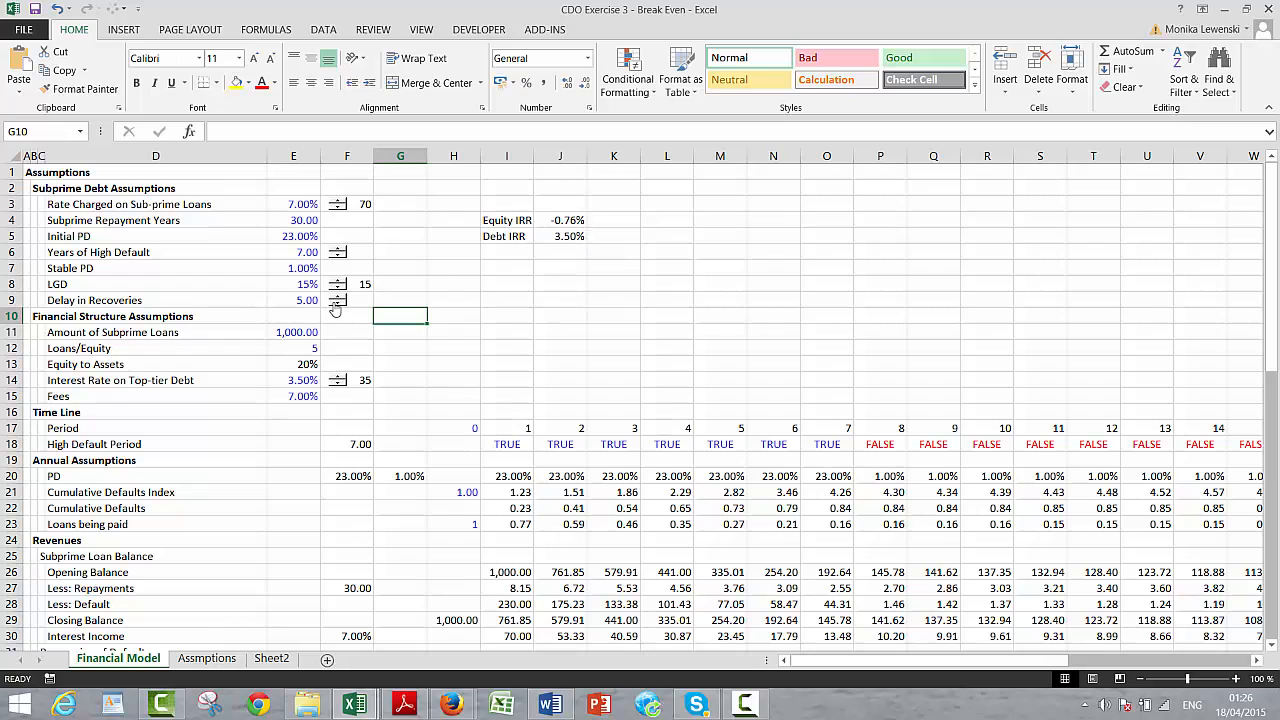
Step: Apply a thick box border around the Initial PD value in E5
click(341, 234)
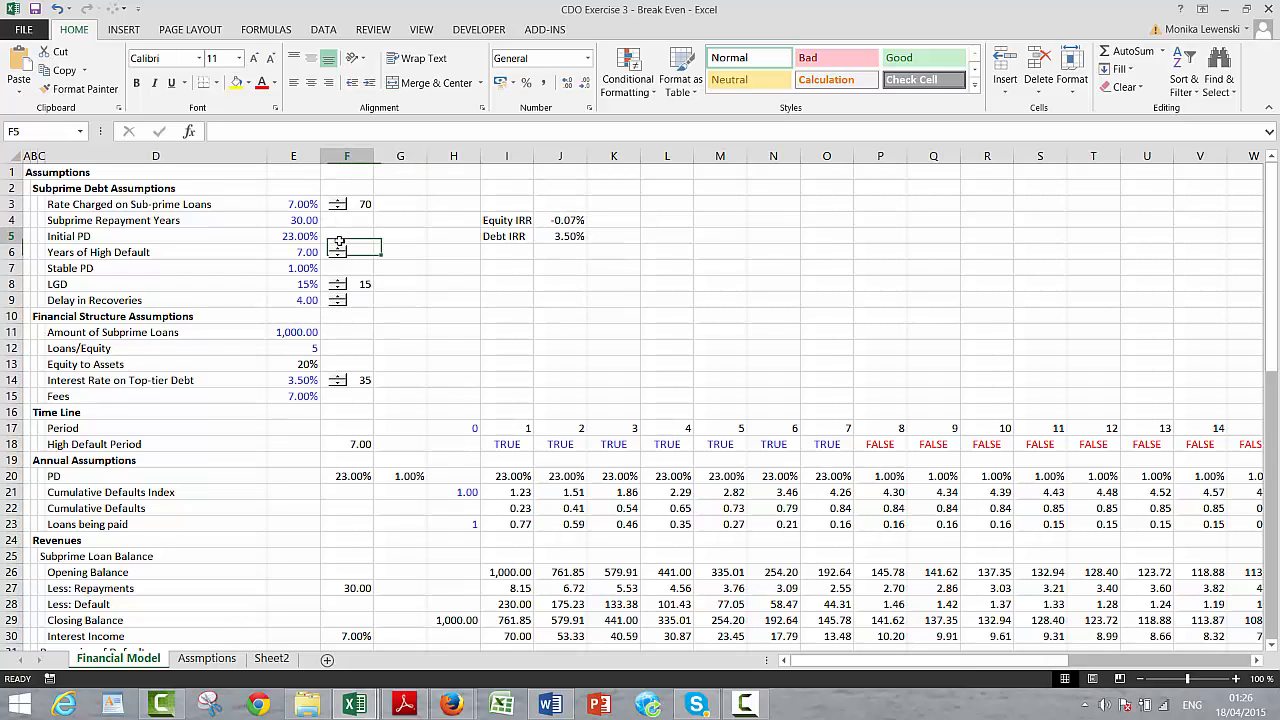
click(292, 239)
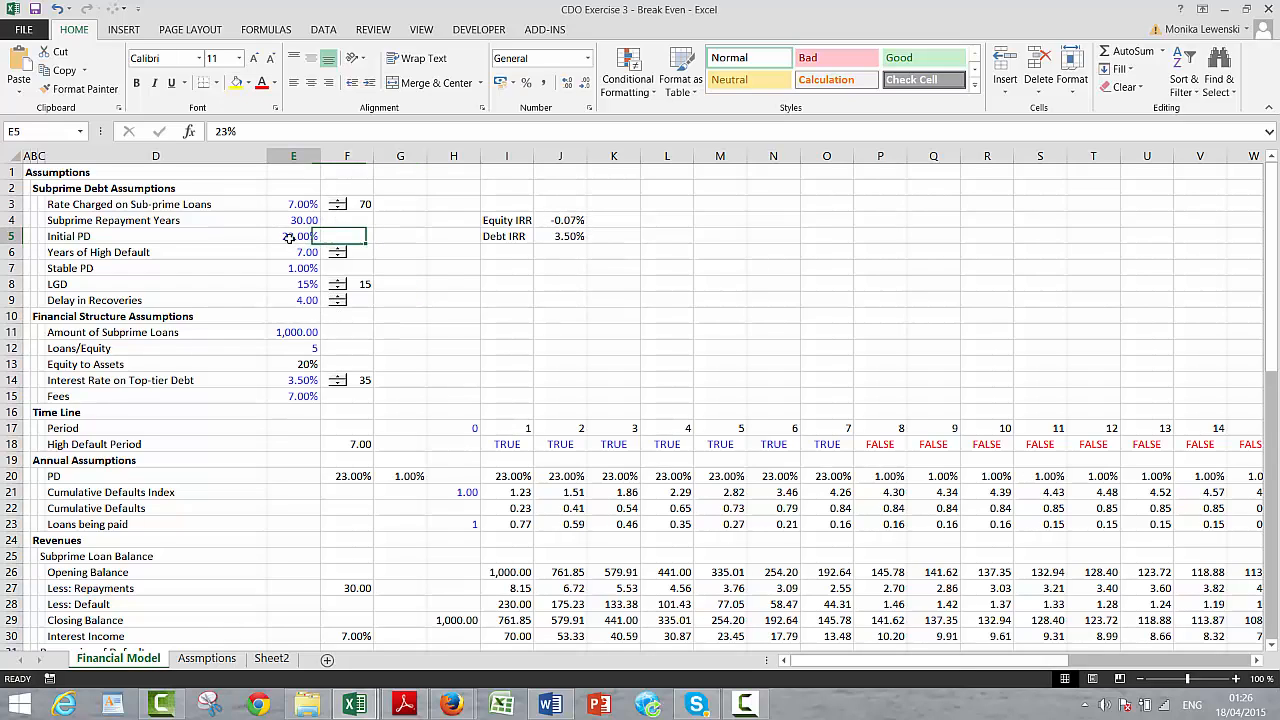
click(218, 88)
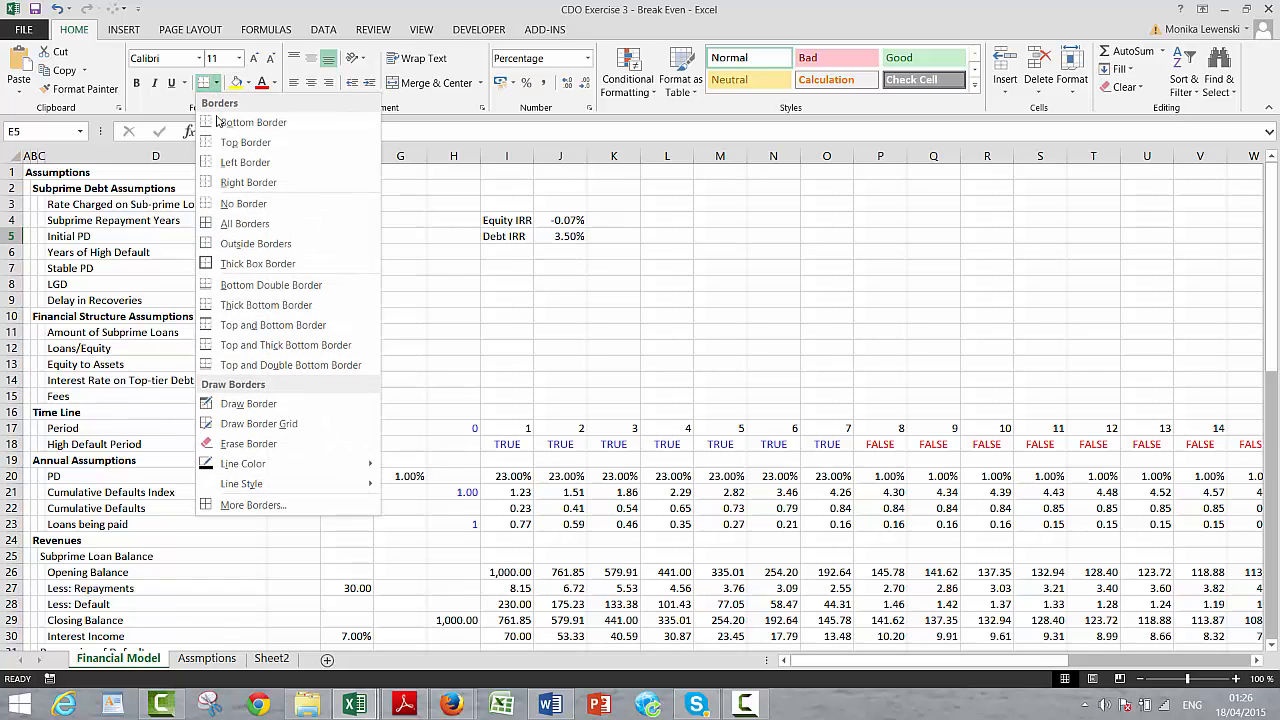
click(218, 256)
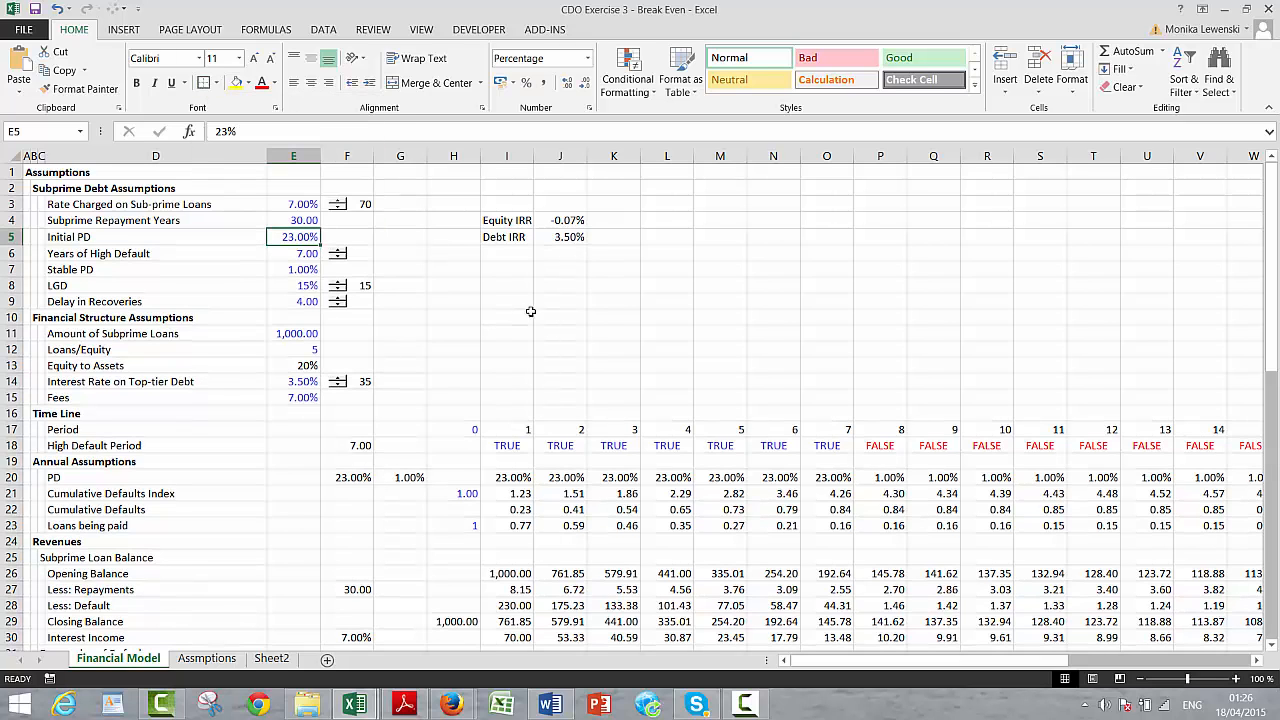
click(466, 314)
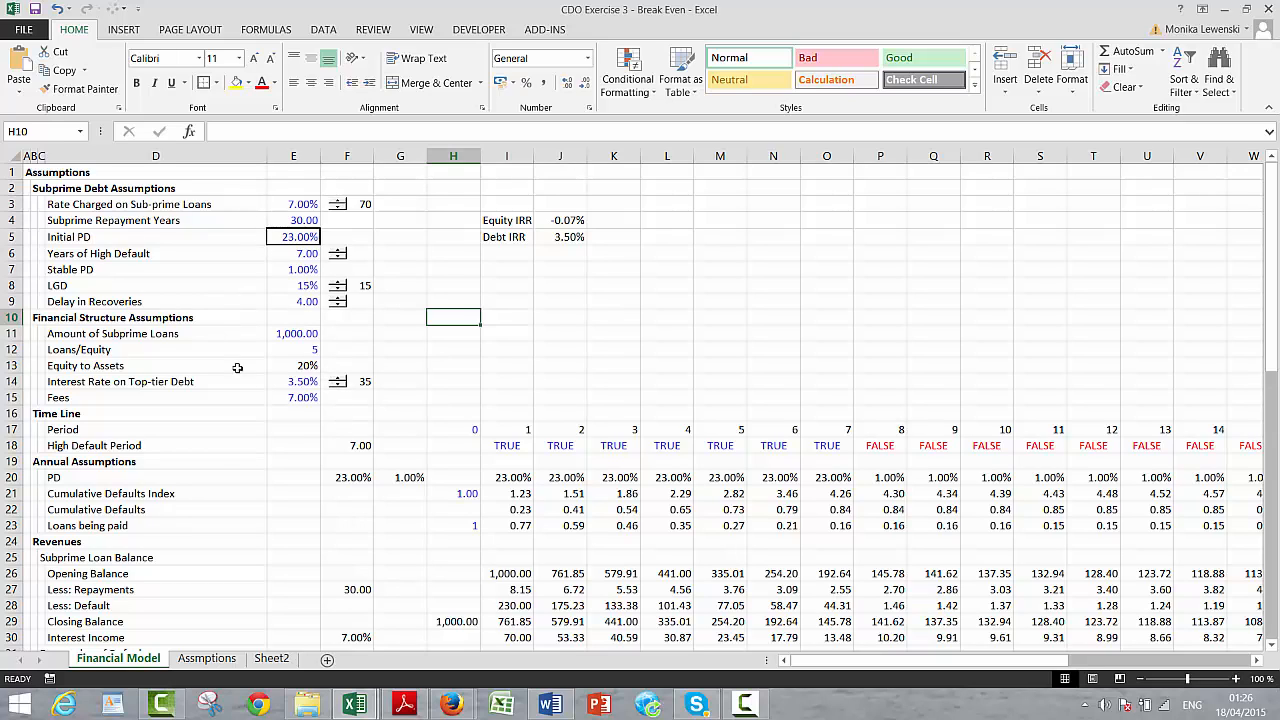
Step: Enter a target value of 3.49999999% in K5 beside the Debt IRR
click(608, 237)
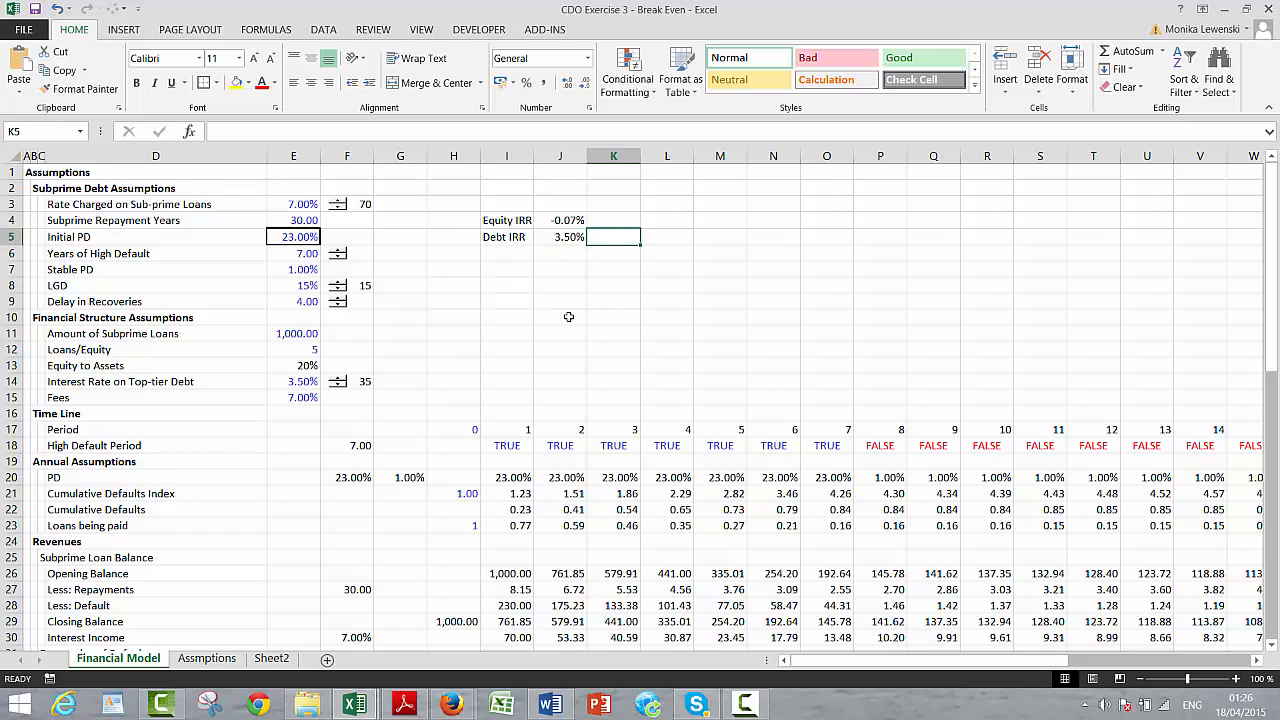
text(3.4)
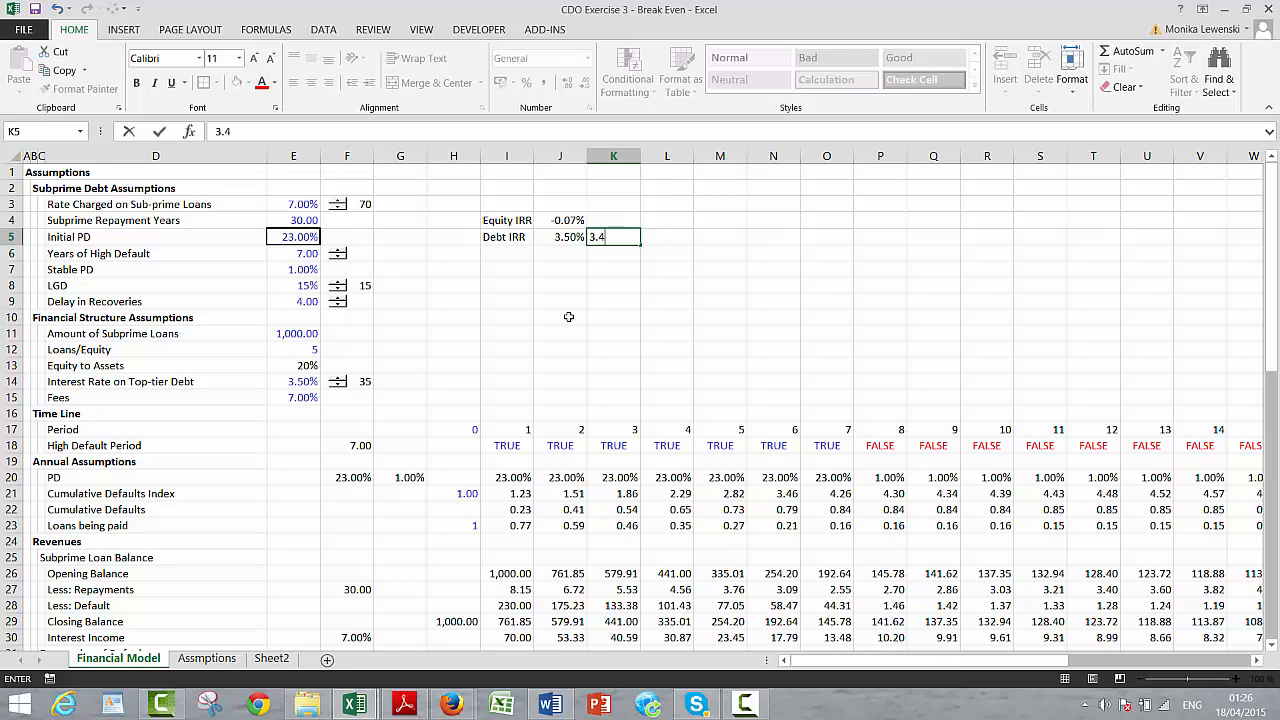
text(9999999)
key(ctrl+Return)
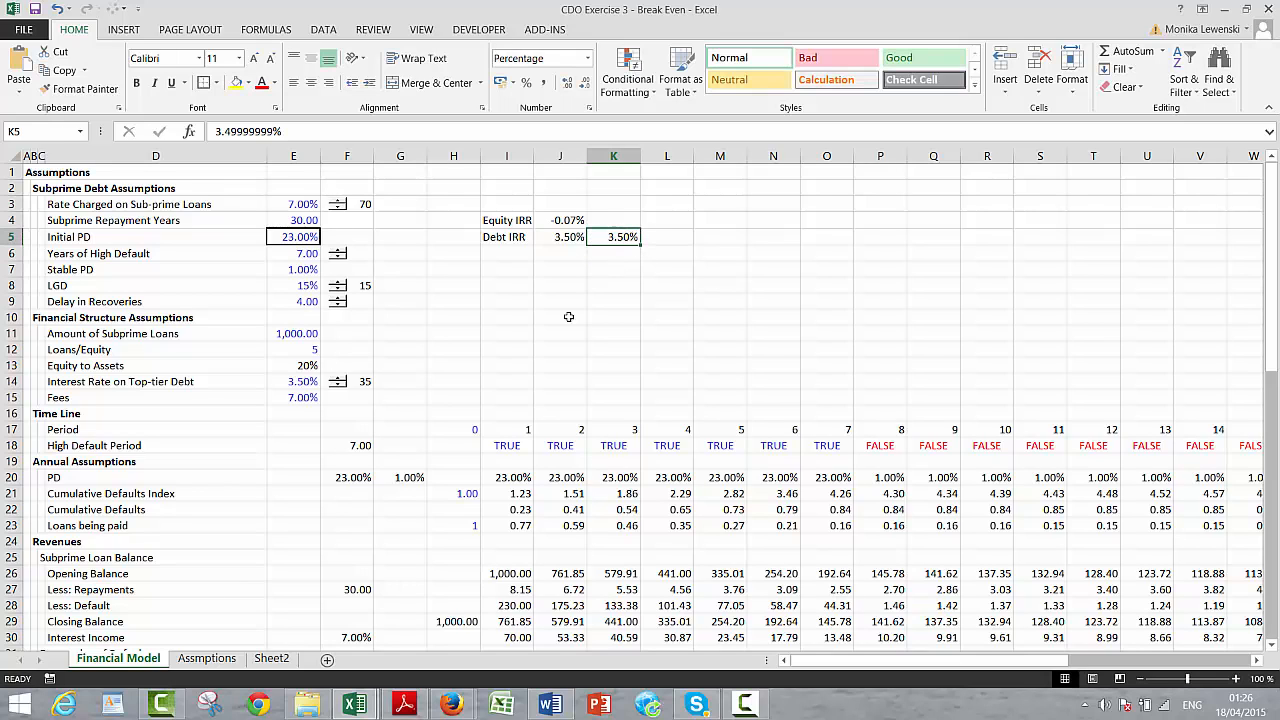
Step: Enter the formula =J5-K5 in L5 to subtract the target from the Debt IRR
key(Right)
text(=)
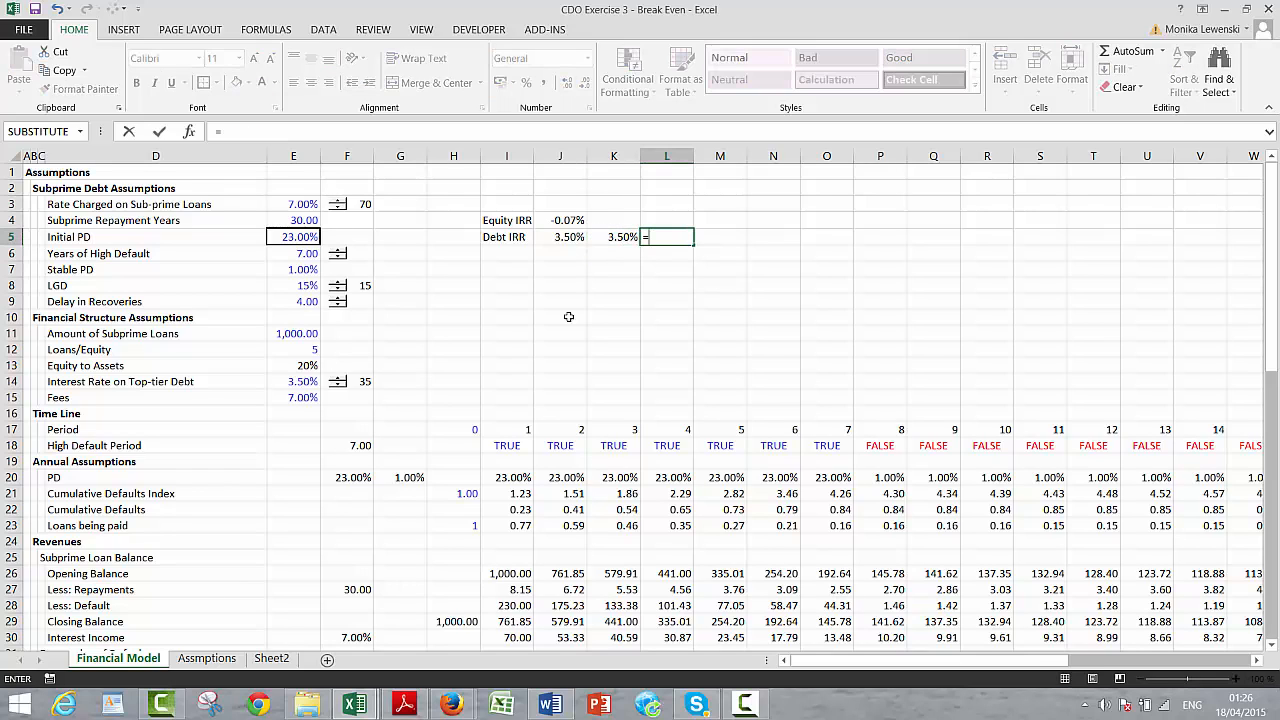
key(Left)
key(Left)
text(-)
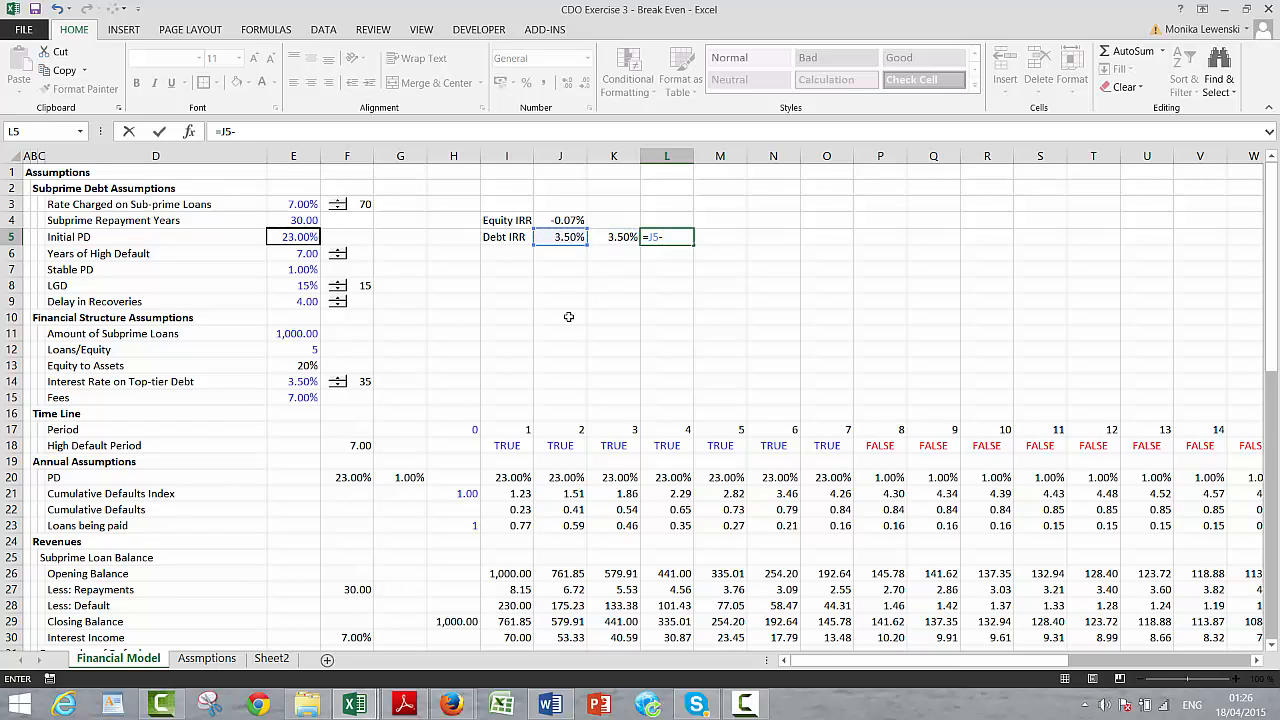
key(Left)
key(ctrl+Return)
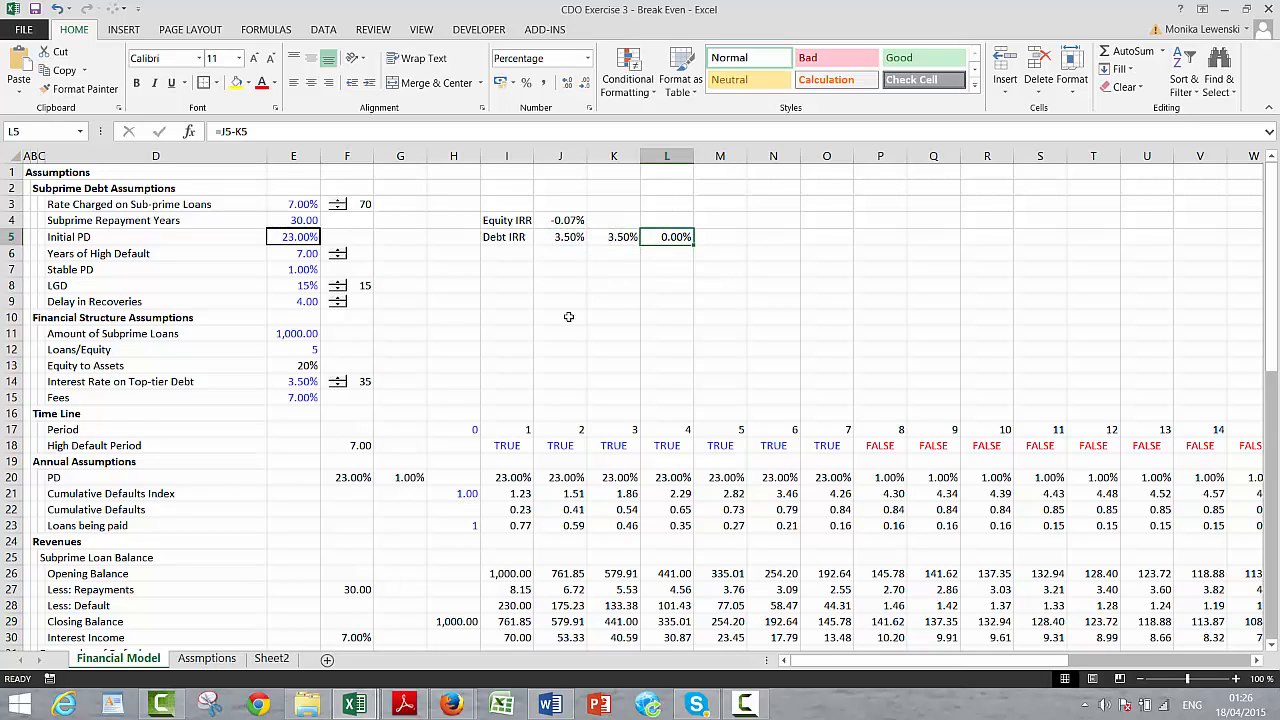
Step: Add the headings Target in K2 and Difference in L2 above the debt comparison values
key(Up)
key(Up)
key(Up)
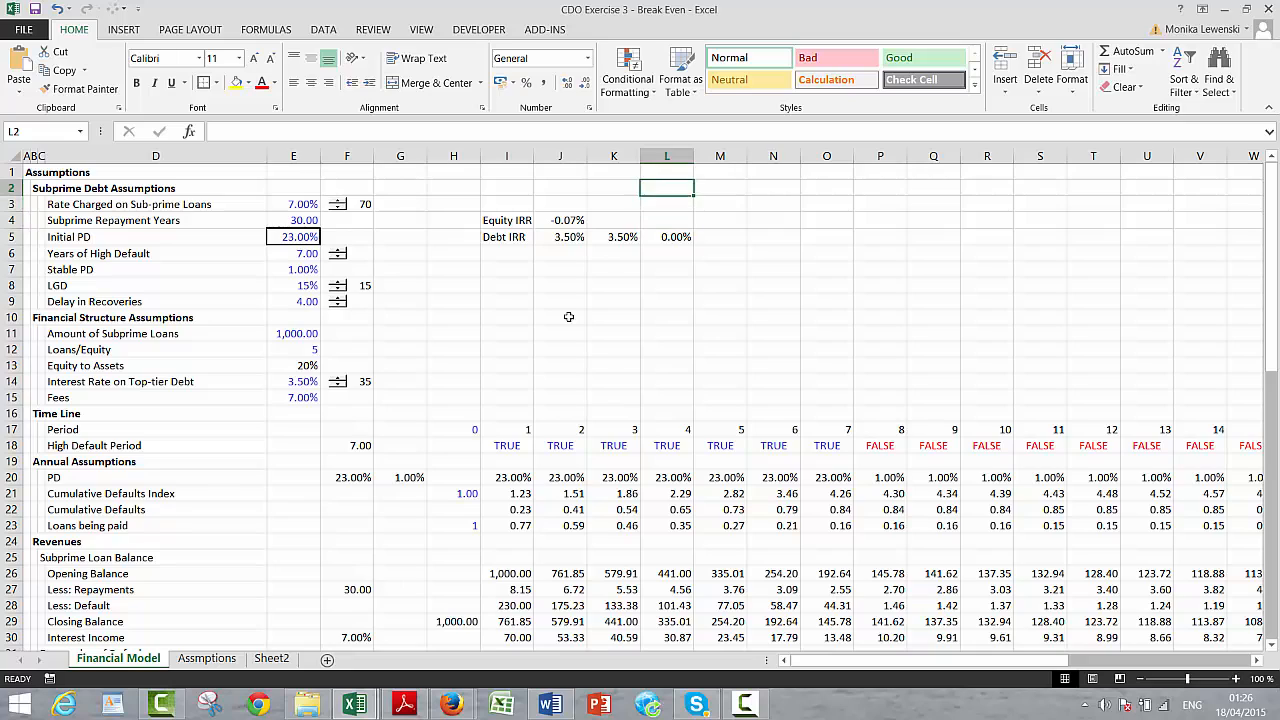
key(Left)
key(Down)
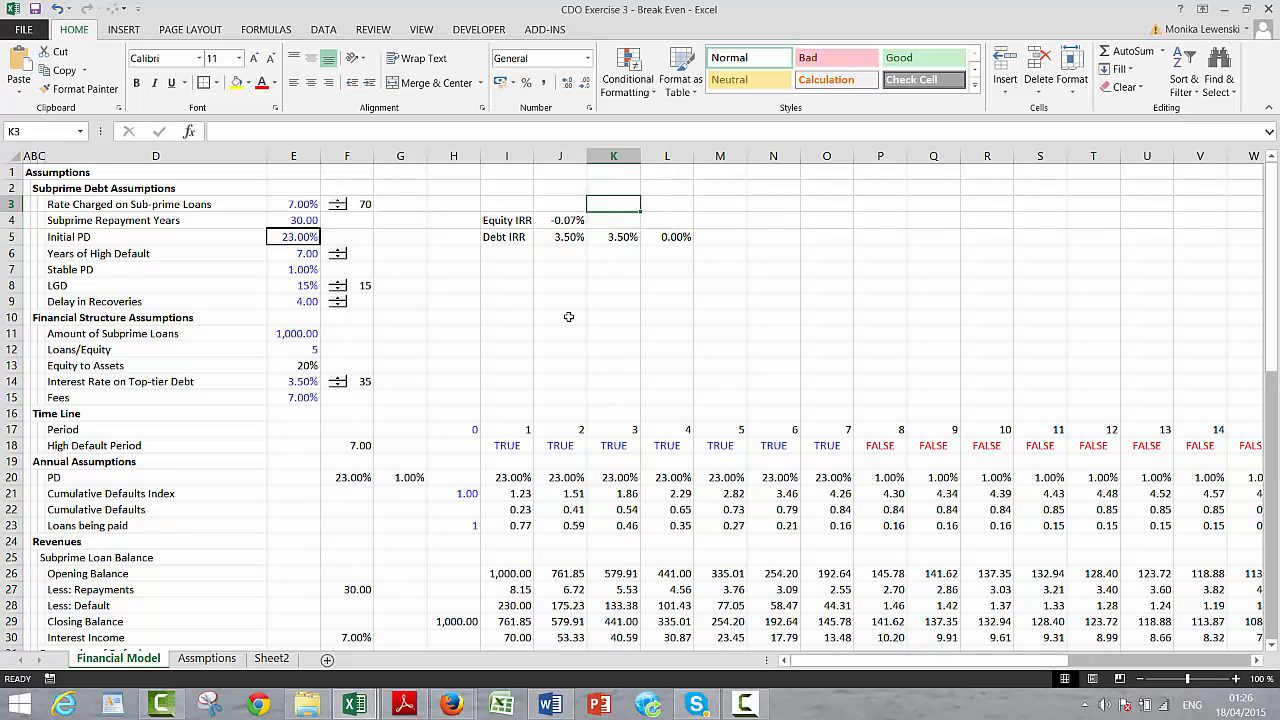
key(Down)
key(Down)
key(Up)
key(Up)
key(Up)
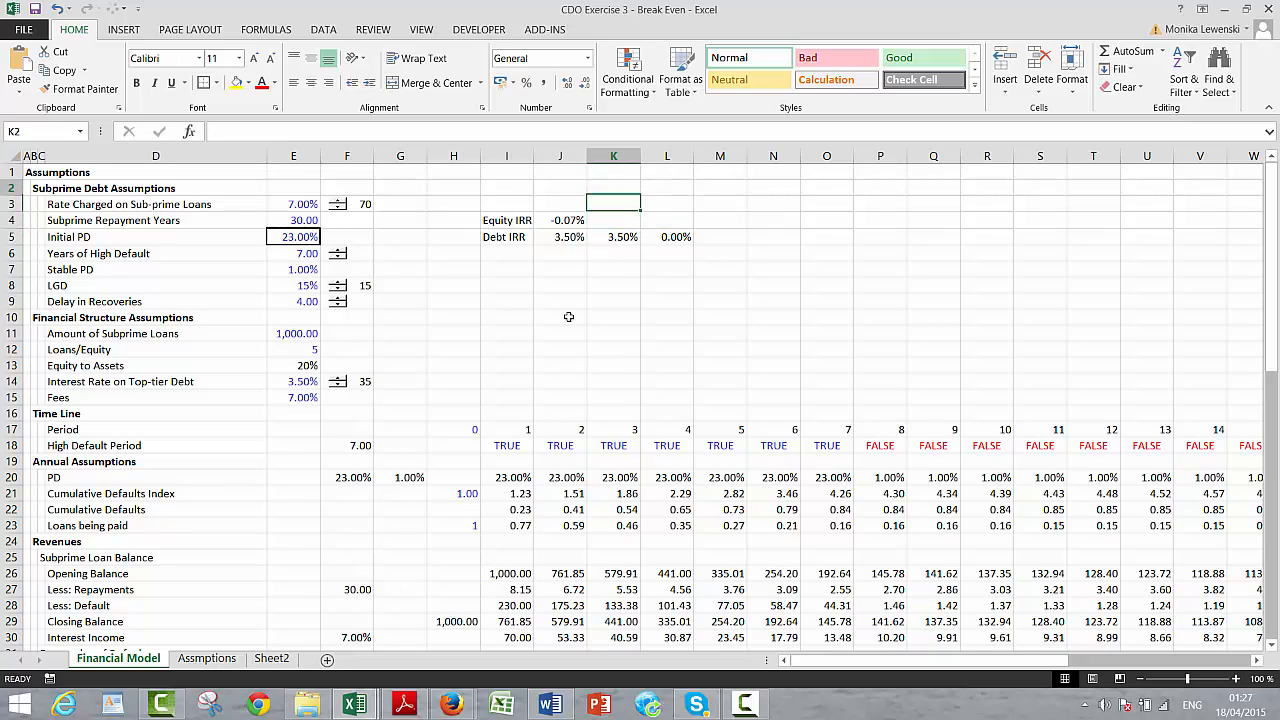
text(Tar)
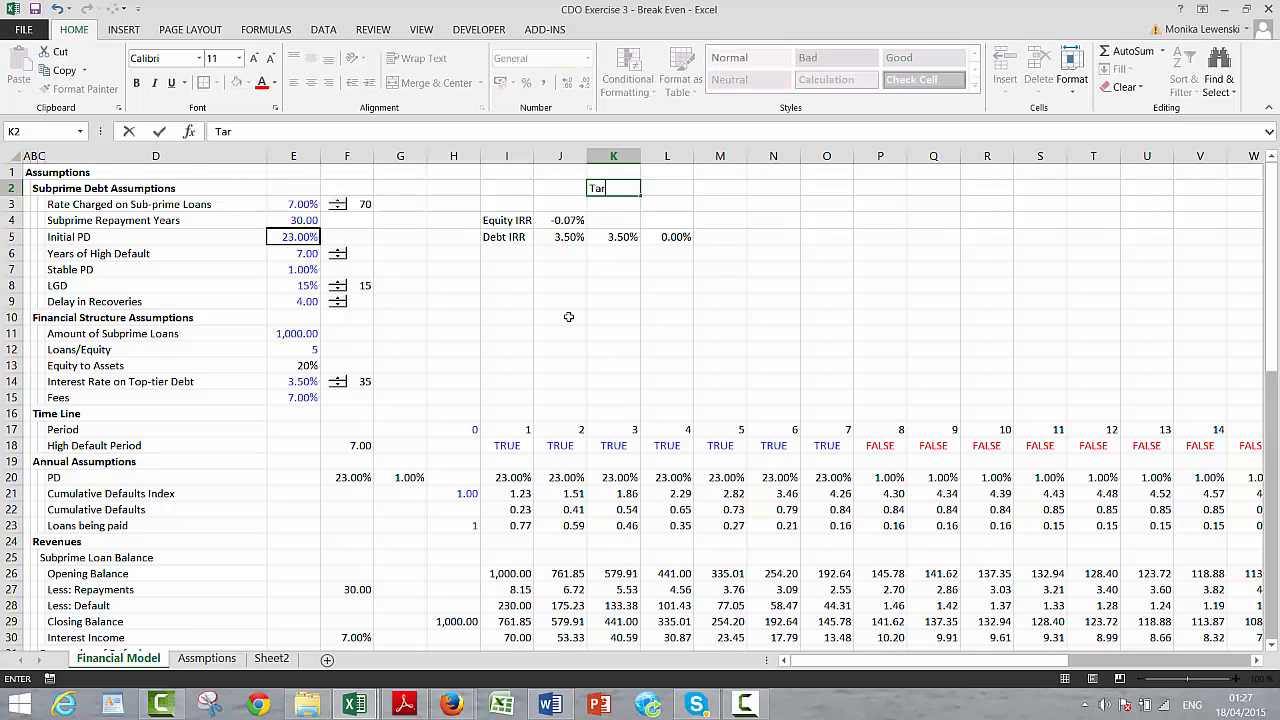
text(get)
key(Tab)
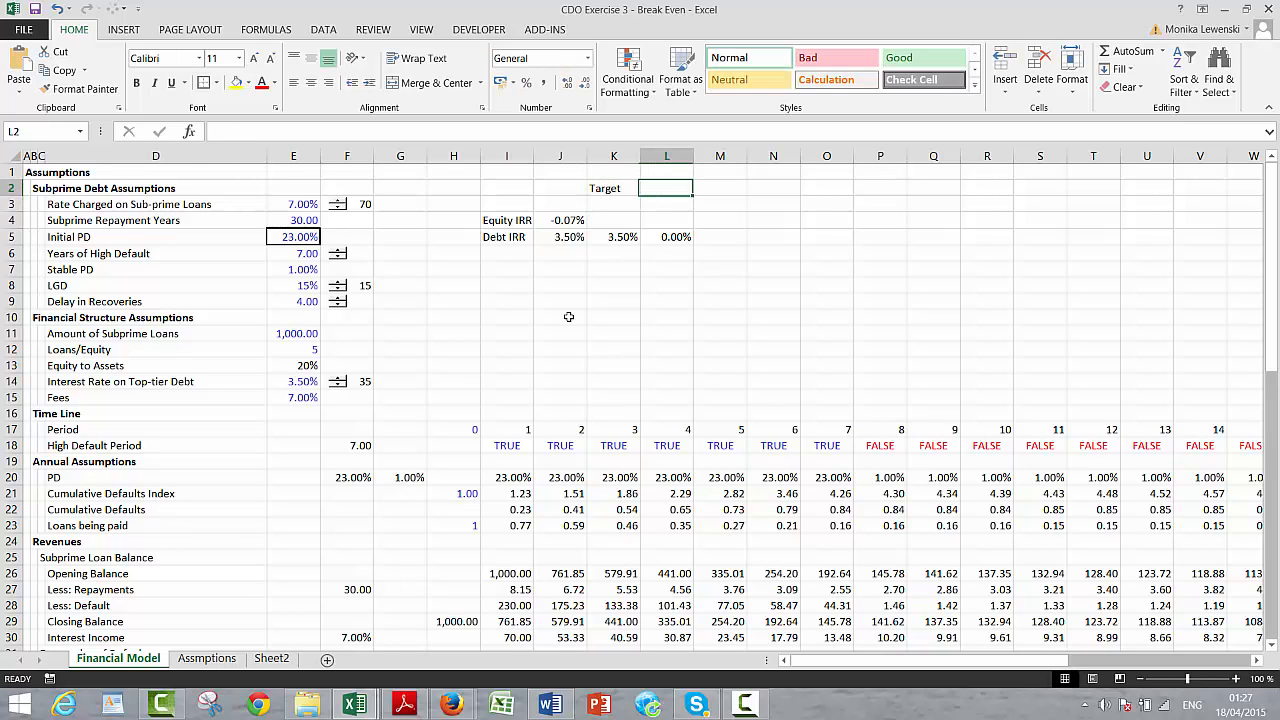
text(Differe)
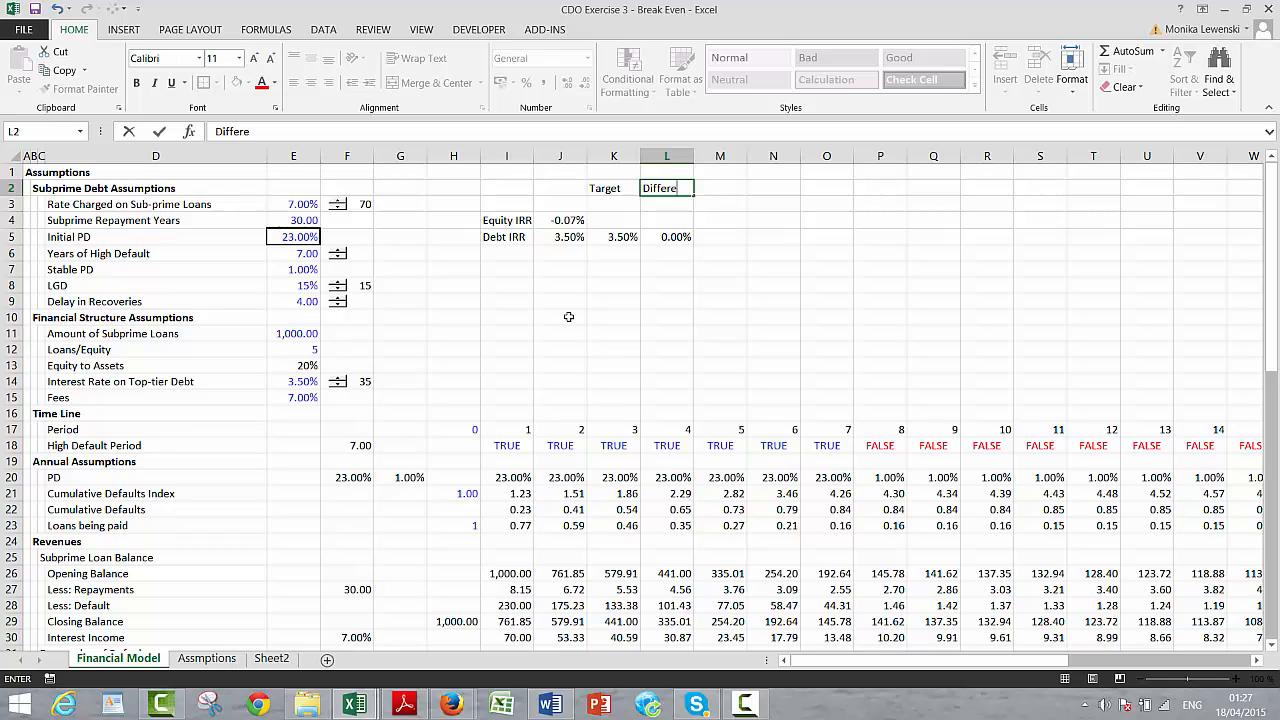
text(nce)
key(ctrl+Return)
Step: Move the Target and Difference headings from K2:L2 to K6:L6, directly below their values
key(Left)
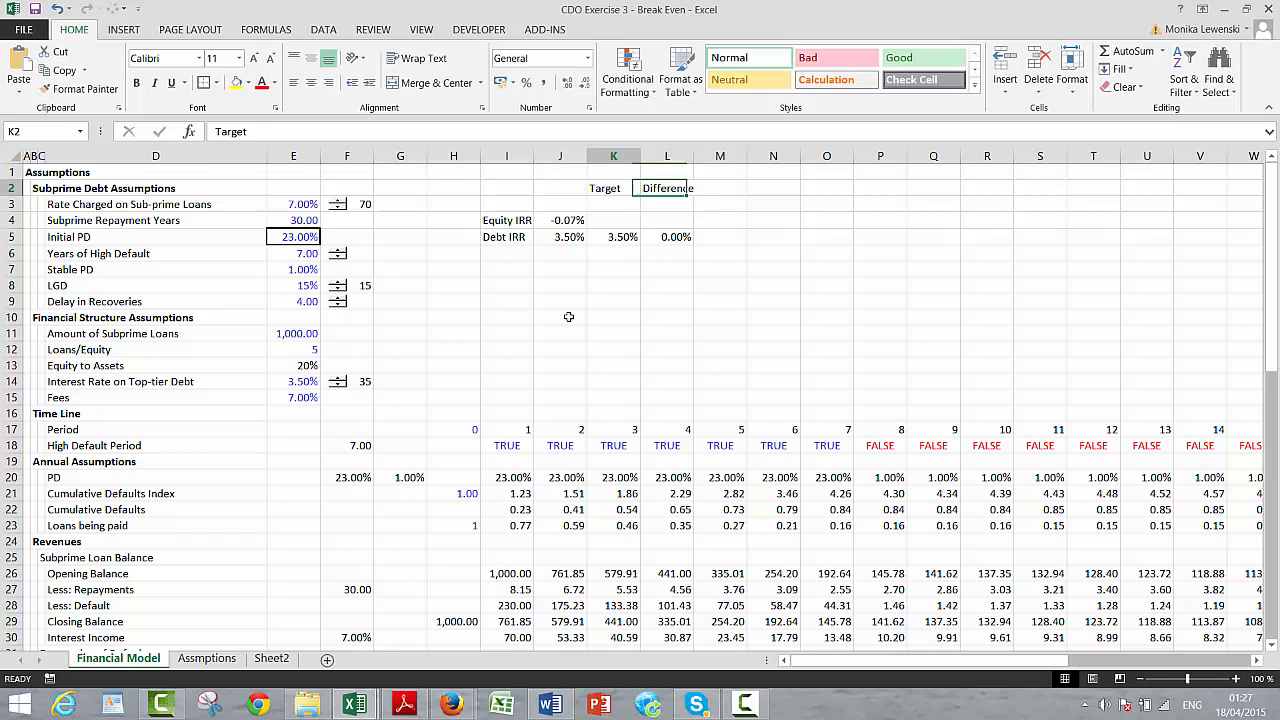
key(shift+Right)
key(ctrl+x)
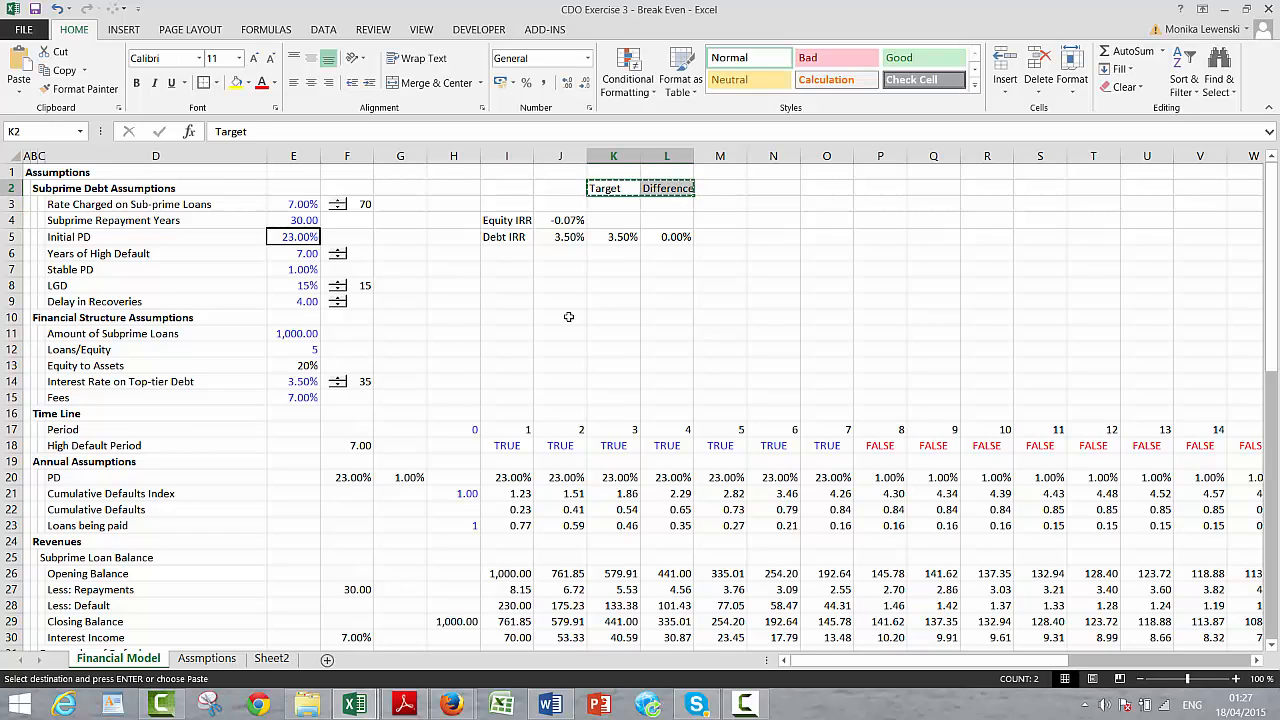
key(Down)
key(Down)
key(Down)
key(Down)
key(ctrl+v)
key(Left)
key(Right)
key(Right)
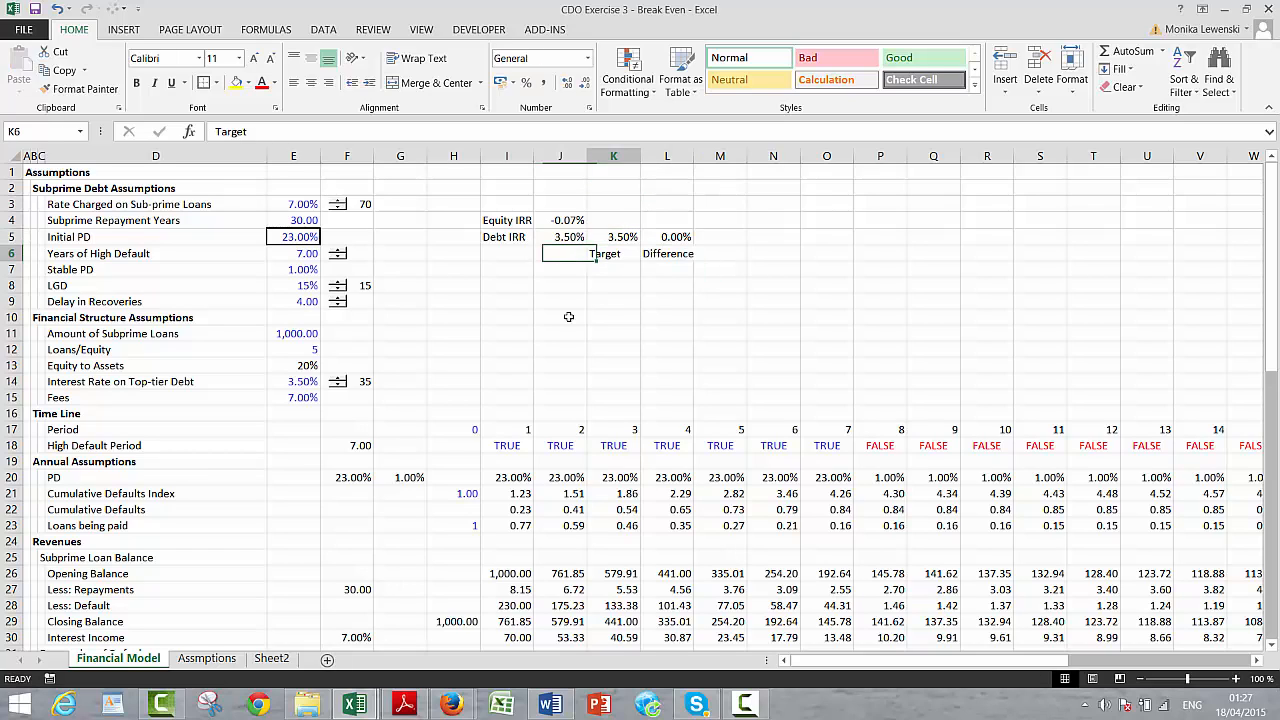
Step: Create range names for K5 and L5 from the bottom row labels of K5:L6 only
key(Left)
key(Up)
key(shift+Down)
key(shift+Right)
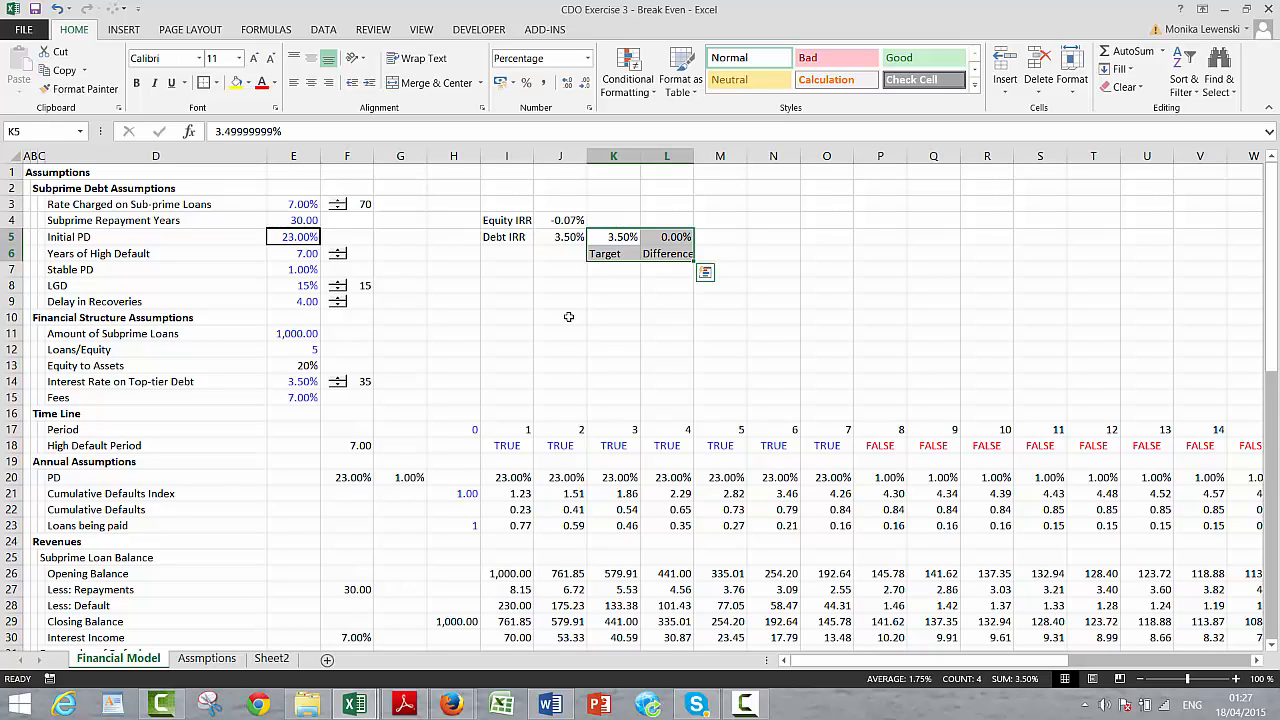
key(ctrl+shift+F3)
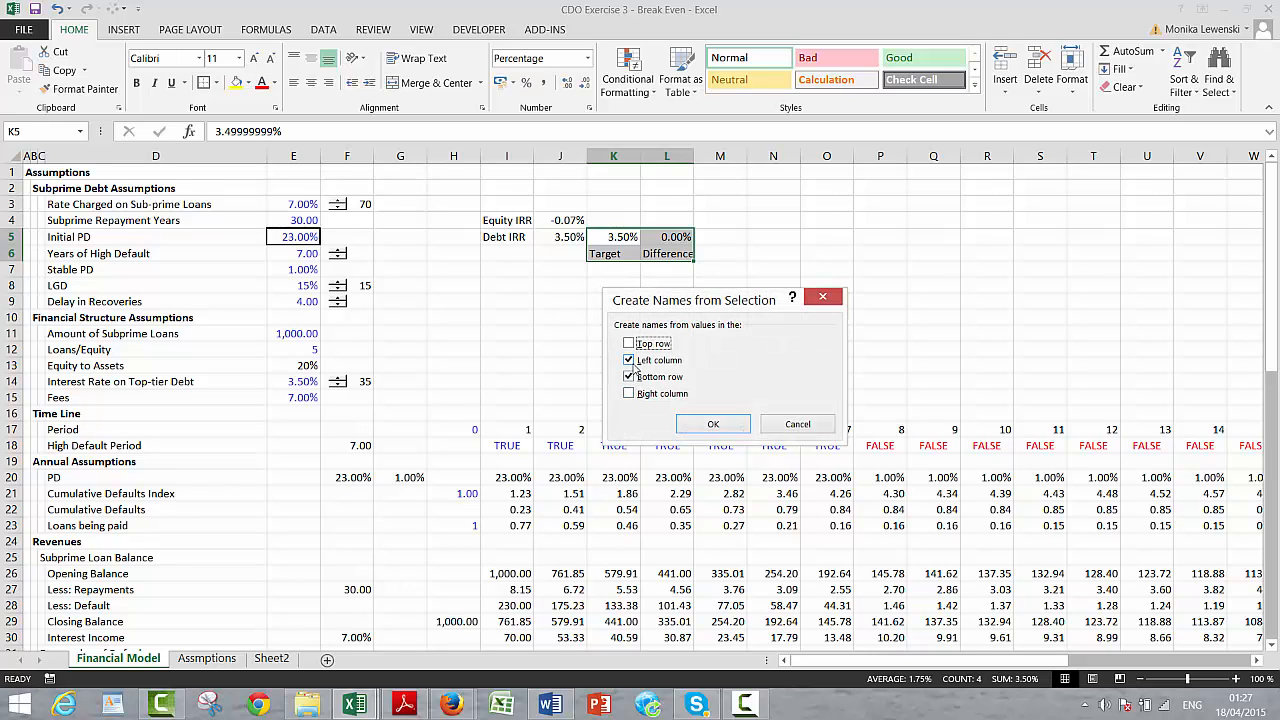
click(700, 424)
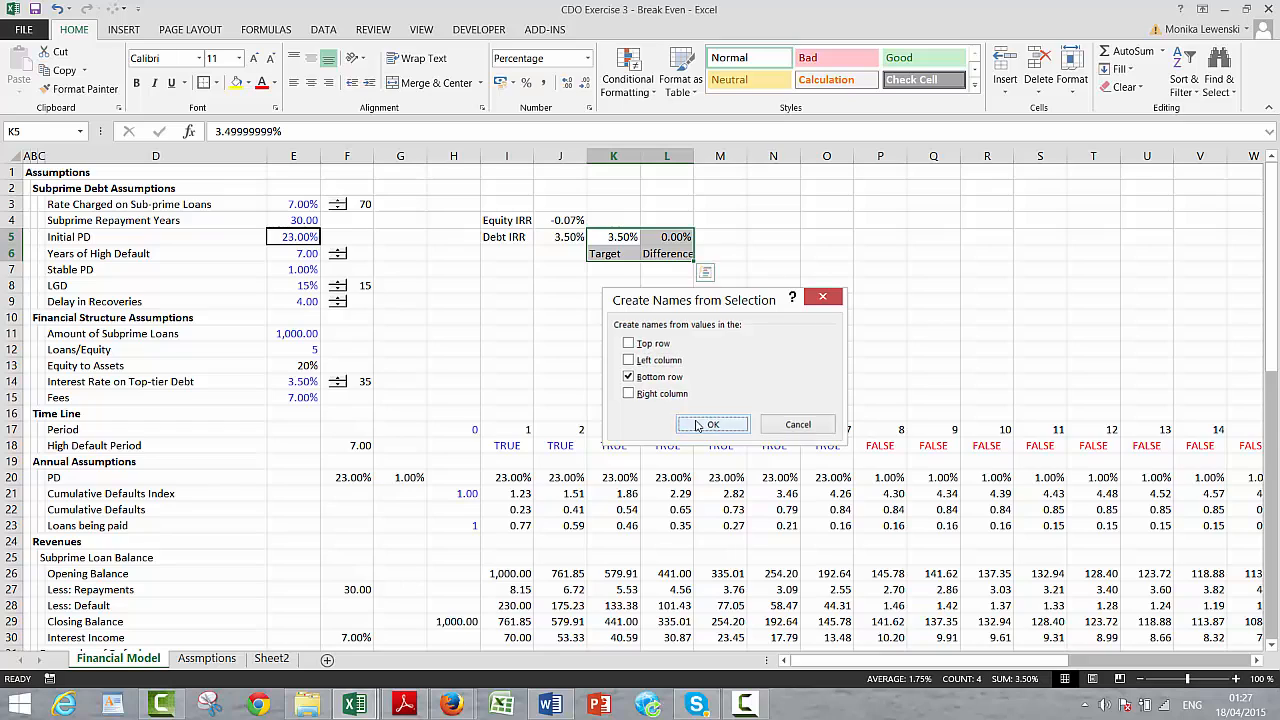
Step: Check the range names assigned to the target cell K5 and the difference cell L5
click(614, 290)
key(Up)
key(Up)
key(Up)
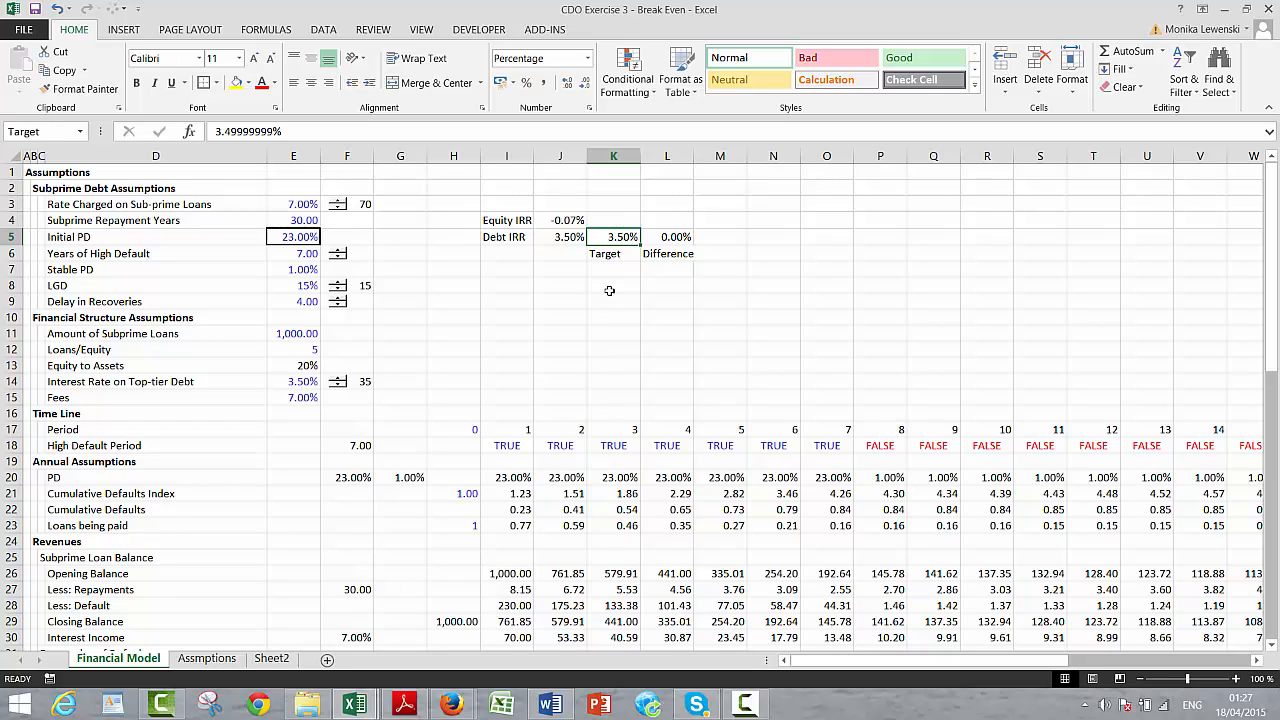
key(Down)
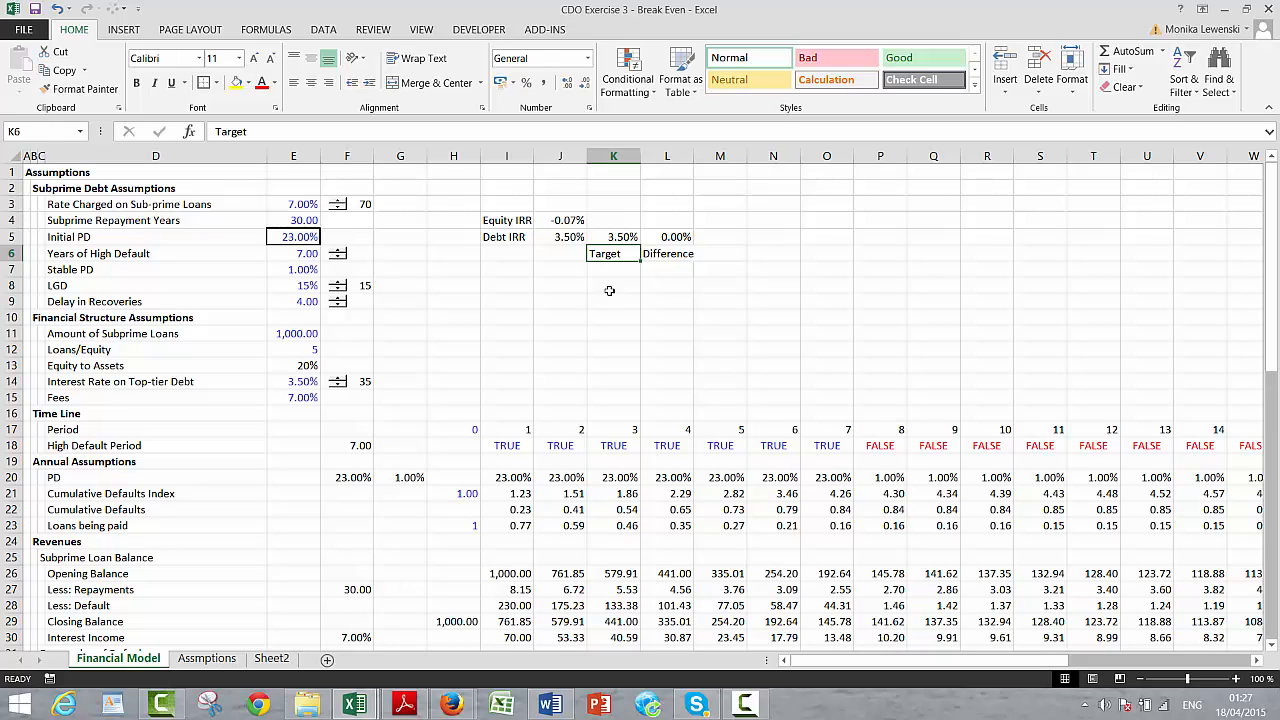
key(Up)
key(Right)
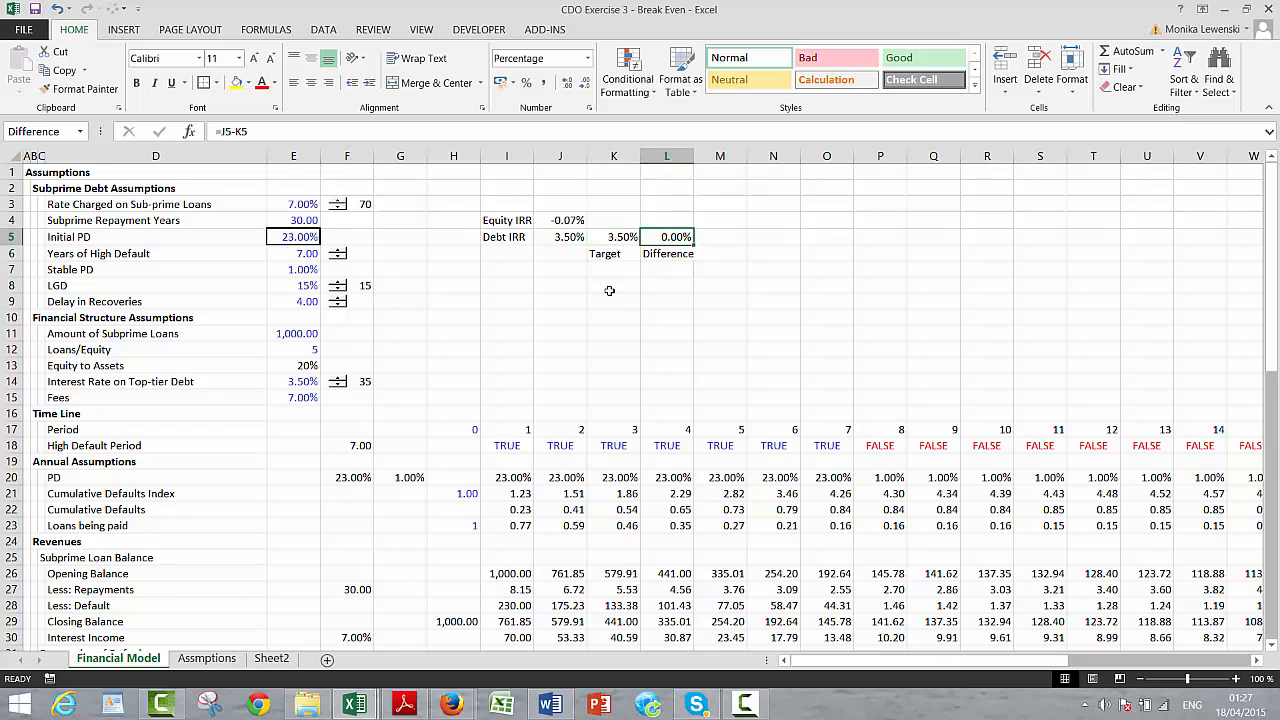
key(Left)
key(Right)
key(Left)
key(Right)
Step: Create a range name for the Initial PD value in E5 from its left column label in D5, and check it
key(Left)
key(Left)
key(Left)
key(Left)
key(Left)
key(Left)
key(Left)
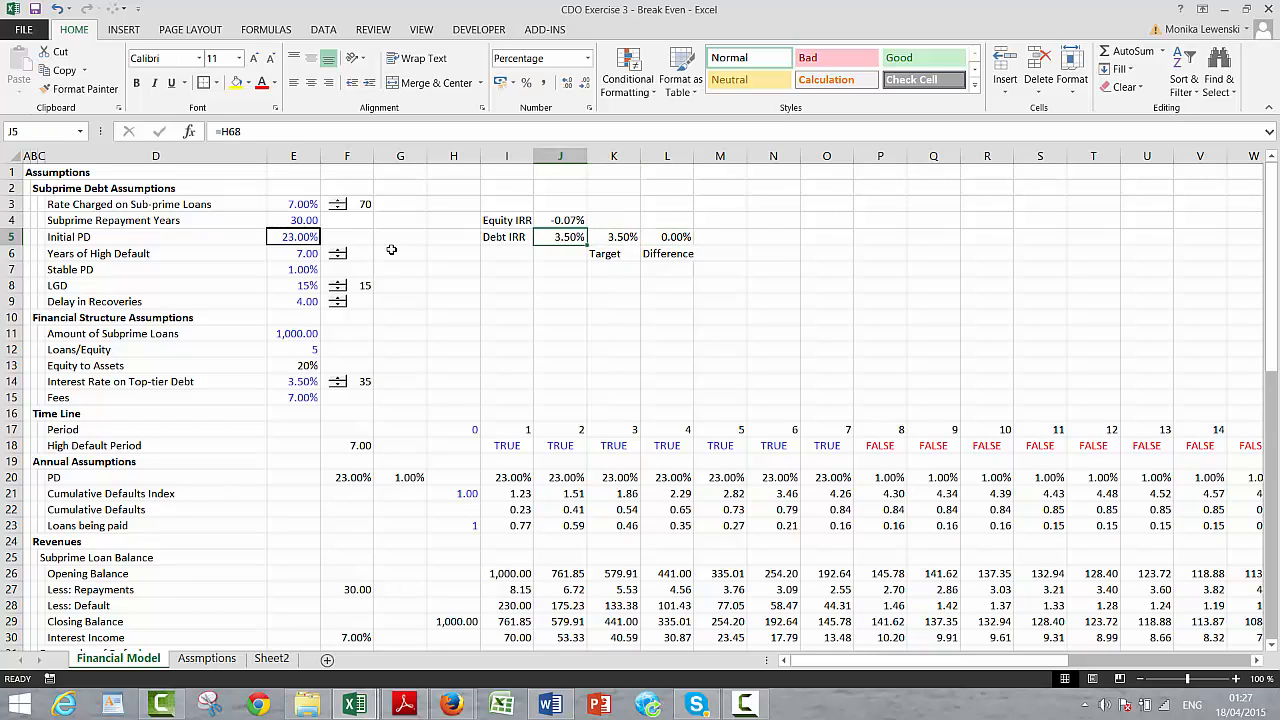
key(Down)
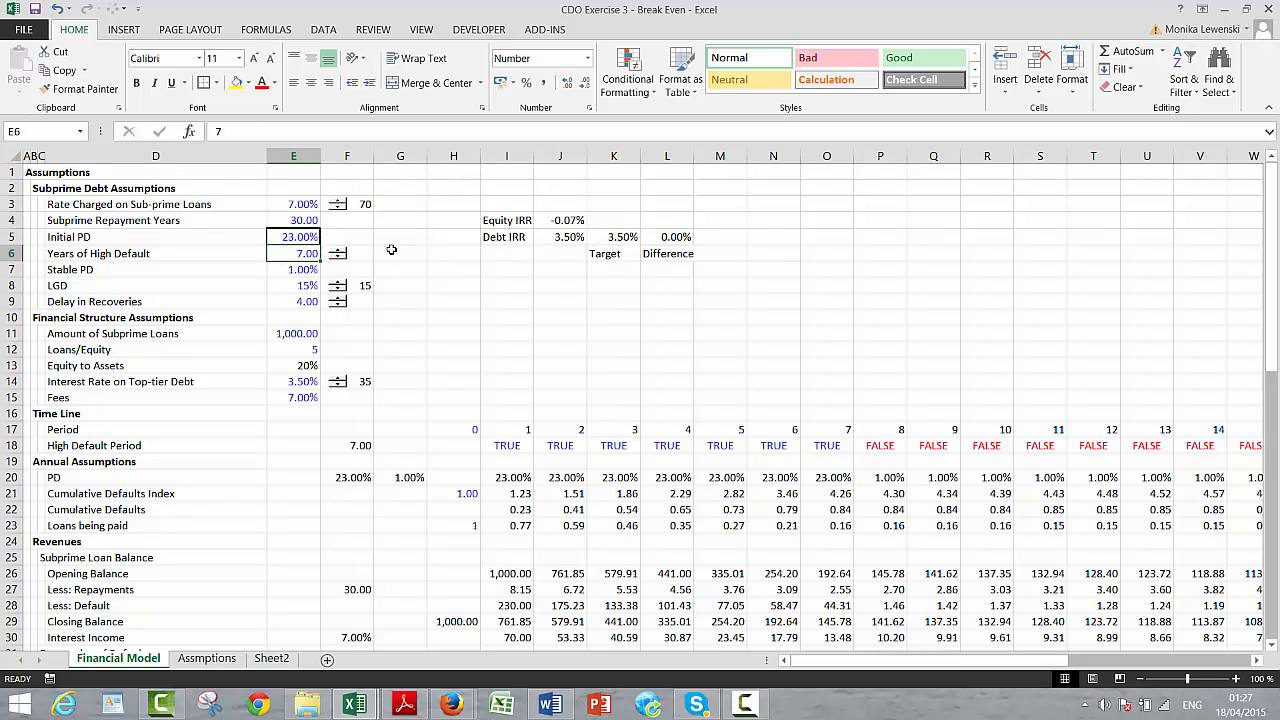
key(Up)
key(Left)
key(Left)
key(Right)
key(Right)
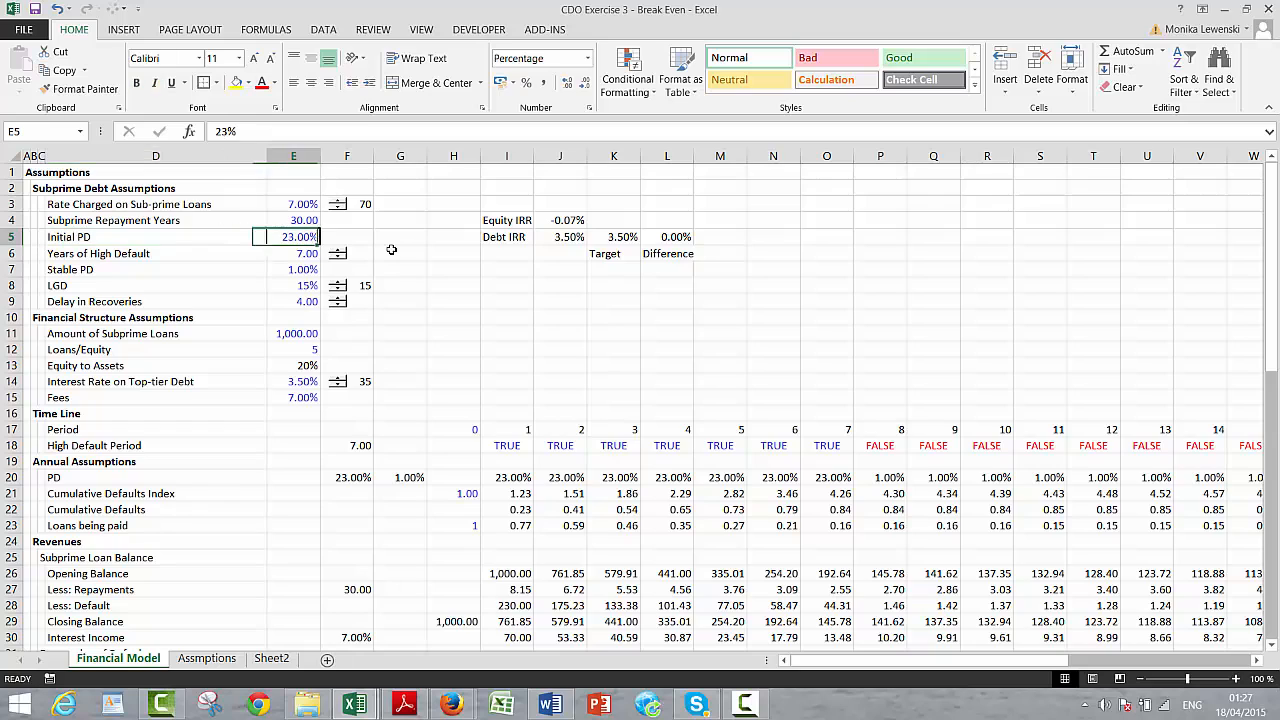
key(Left)
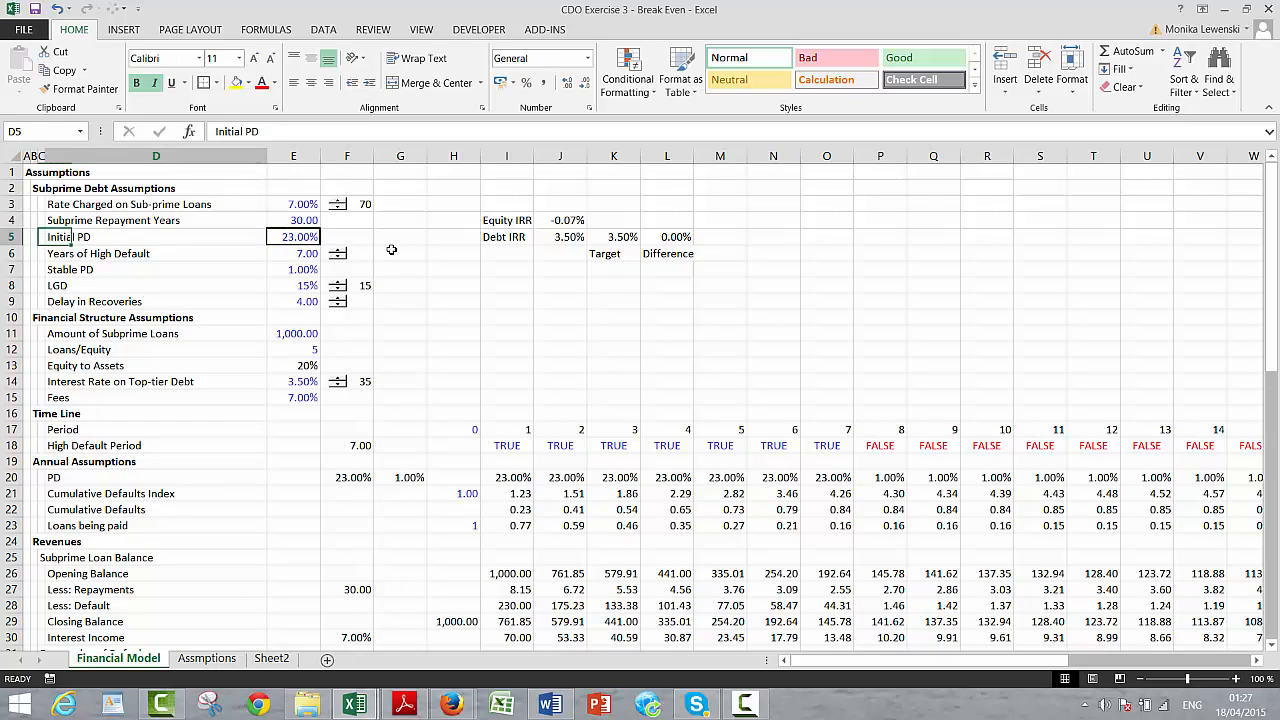
key(shift+Right)
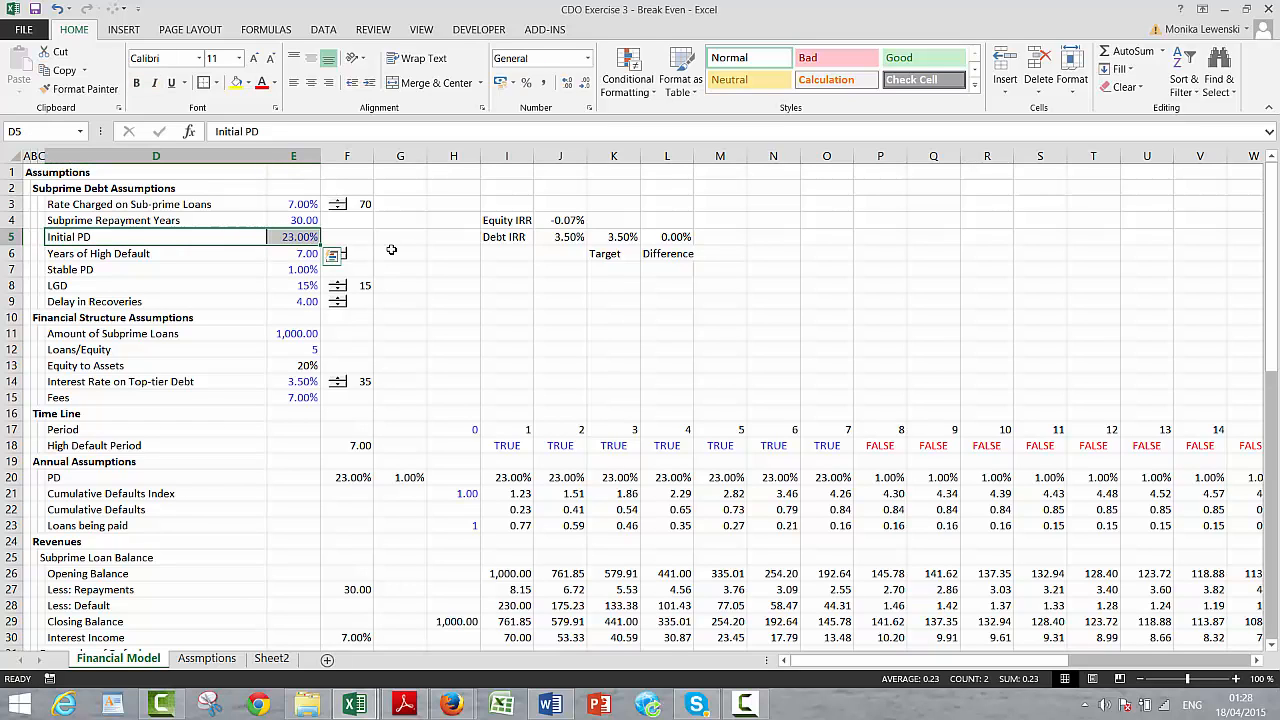
key(ctrl+shift+F3)
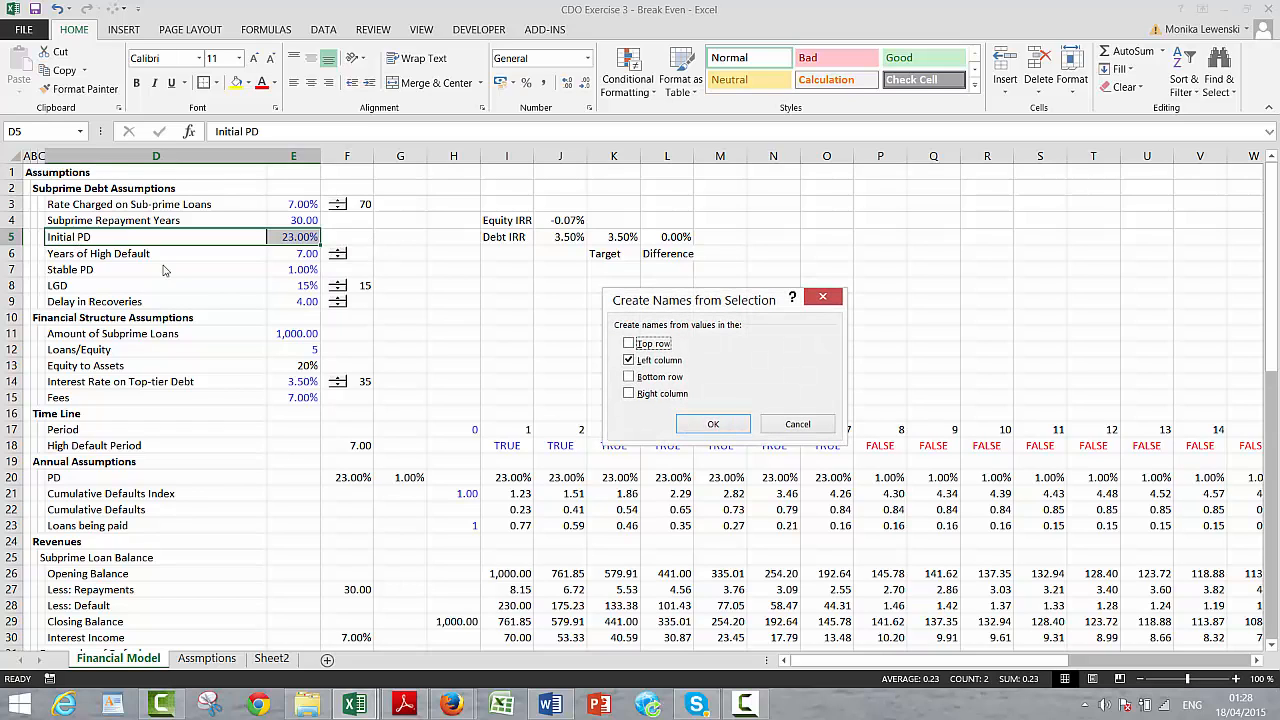
click(713, 424)
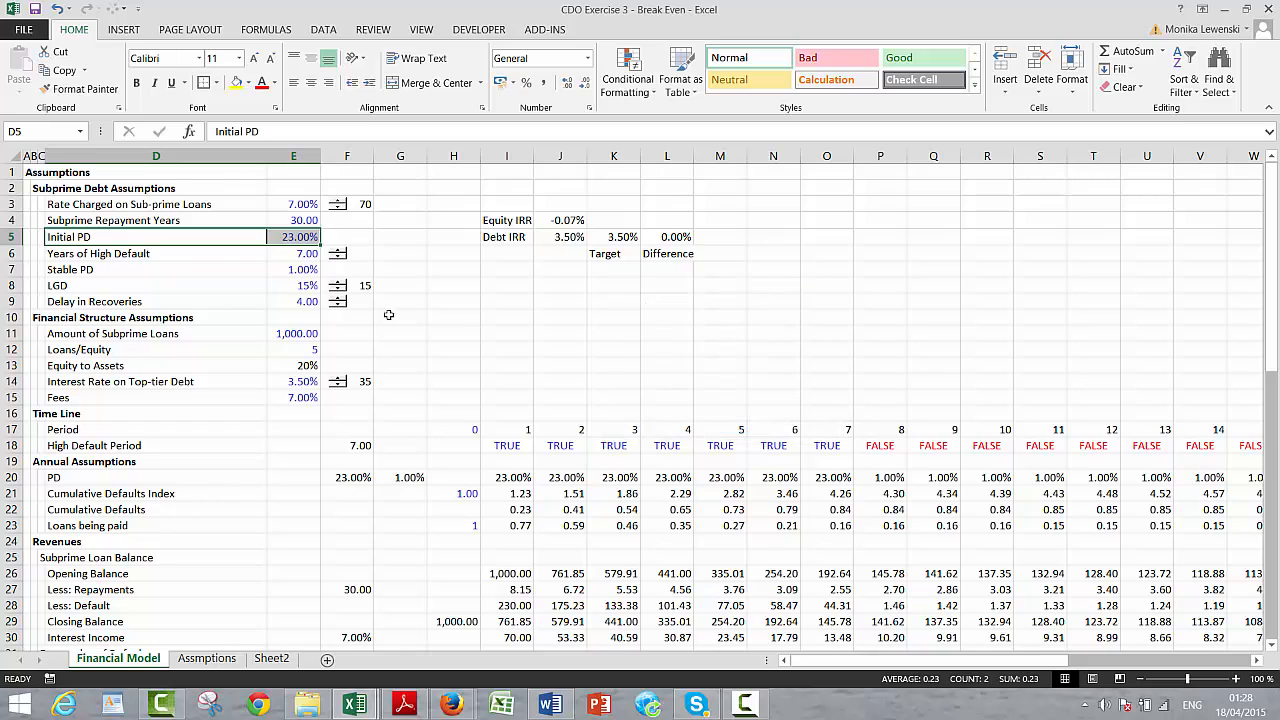
click(259, 297)
click(291, 238)
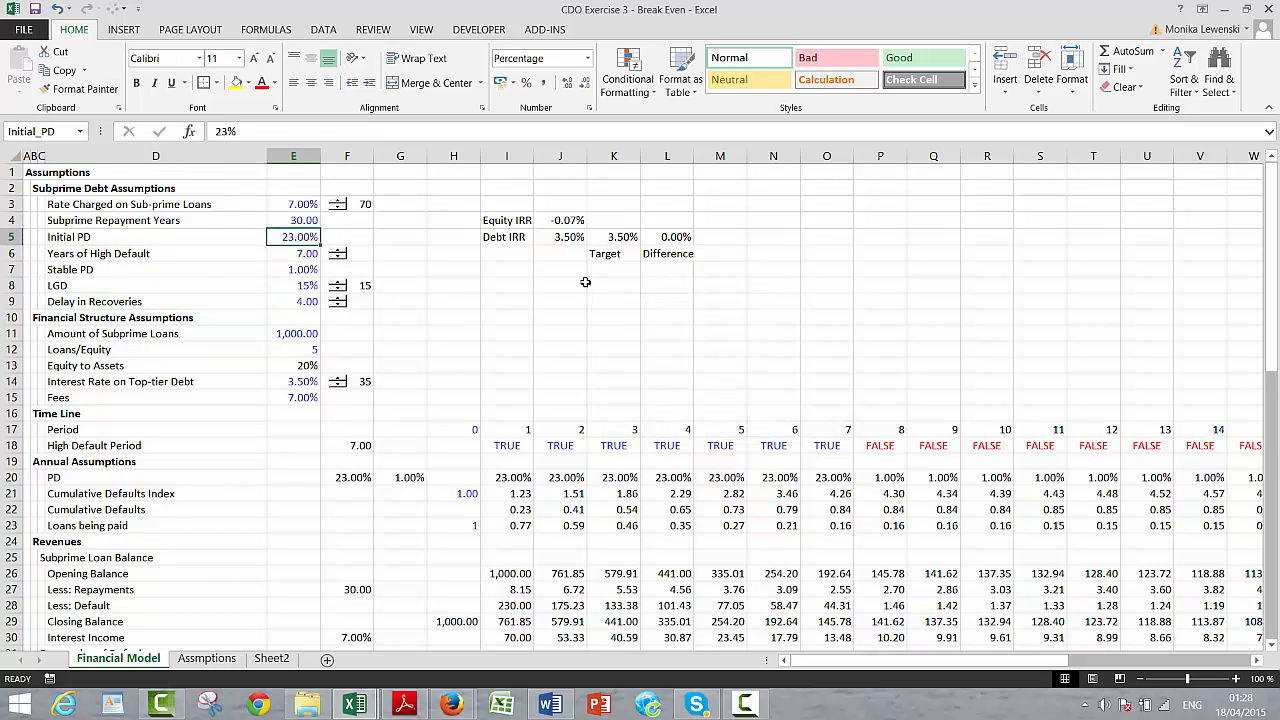
Step: Move the Target and Difference headings from K6:L6 to K3:L3, above the IRR values
click(656, 251)
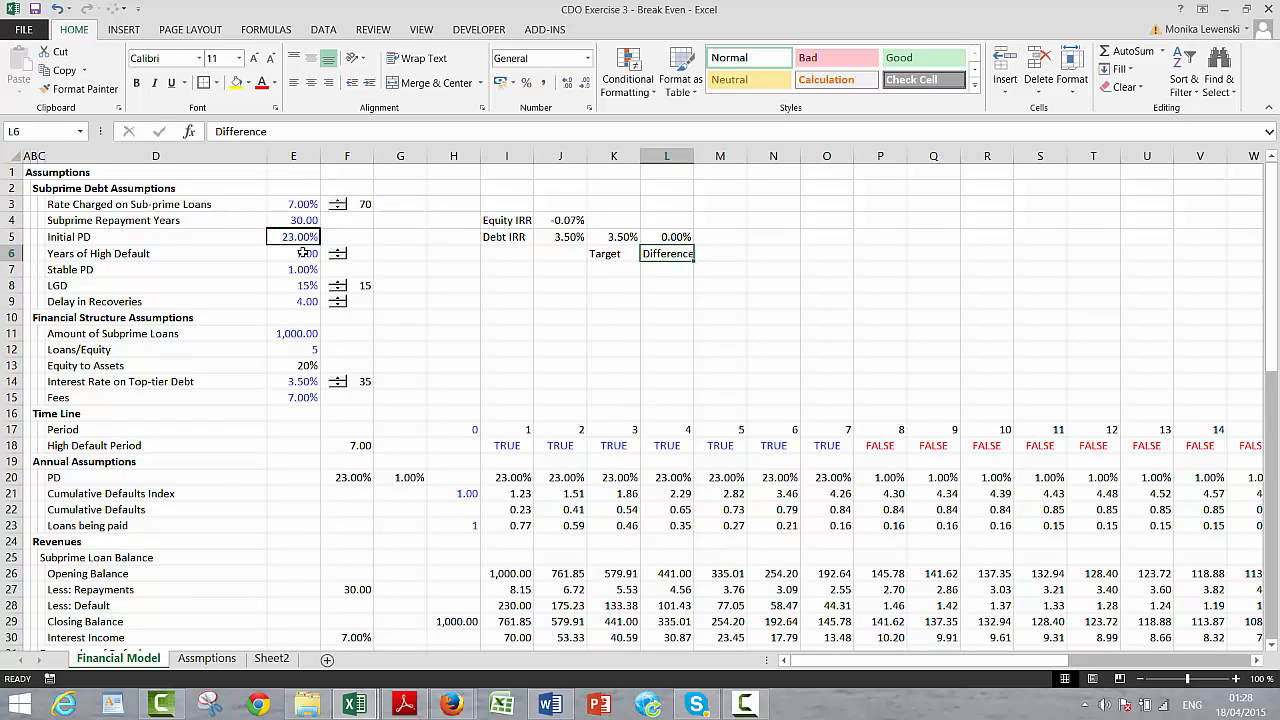
click(601, 289)
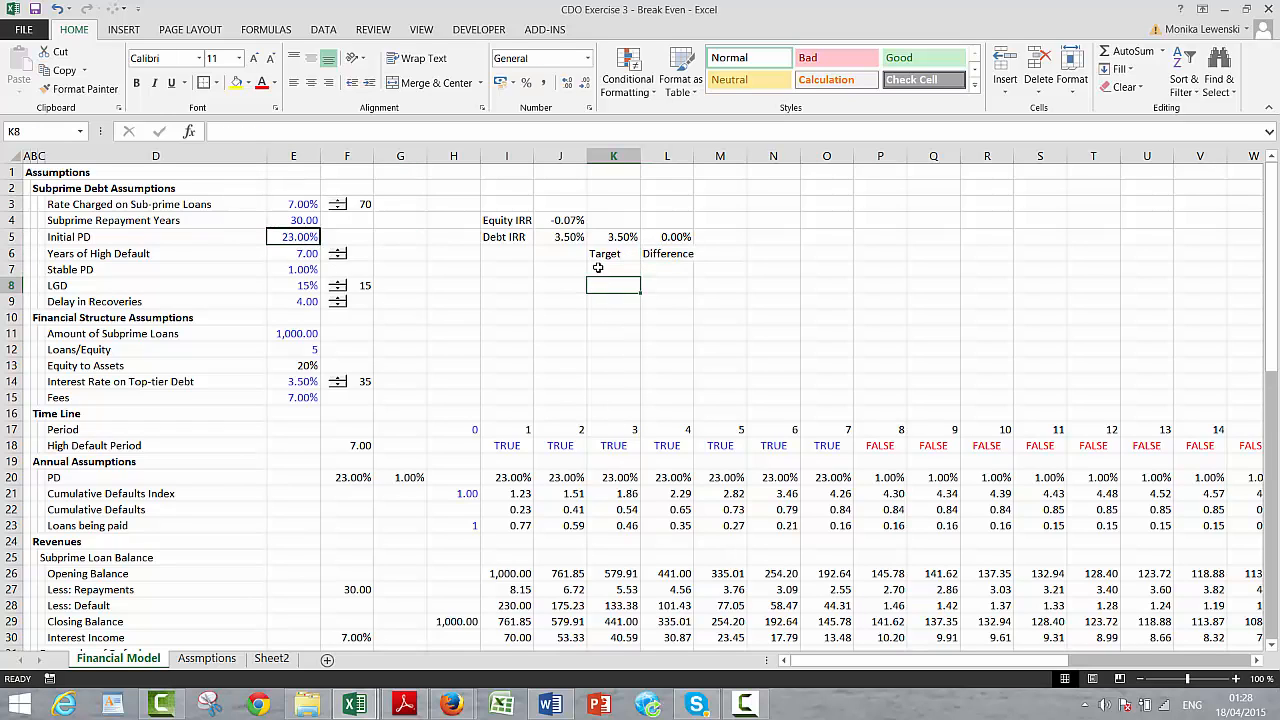
click(596, 259)
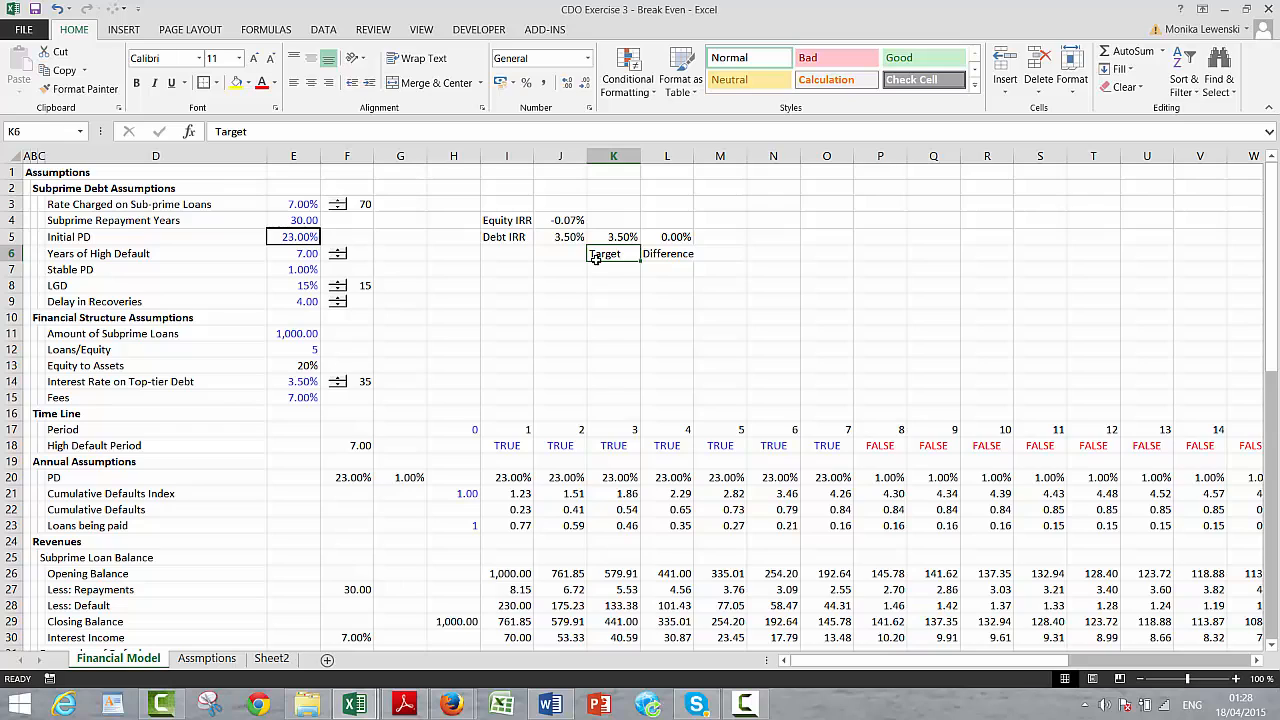
key(shift+Right)
key(ctrl+c)
key(Up)
key(Up)
key(Up)
key(shift+Right)
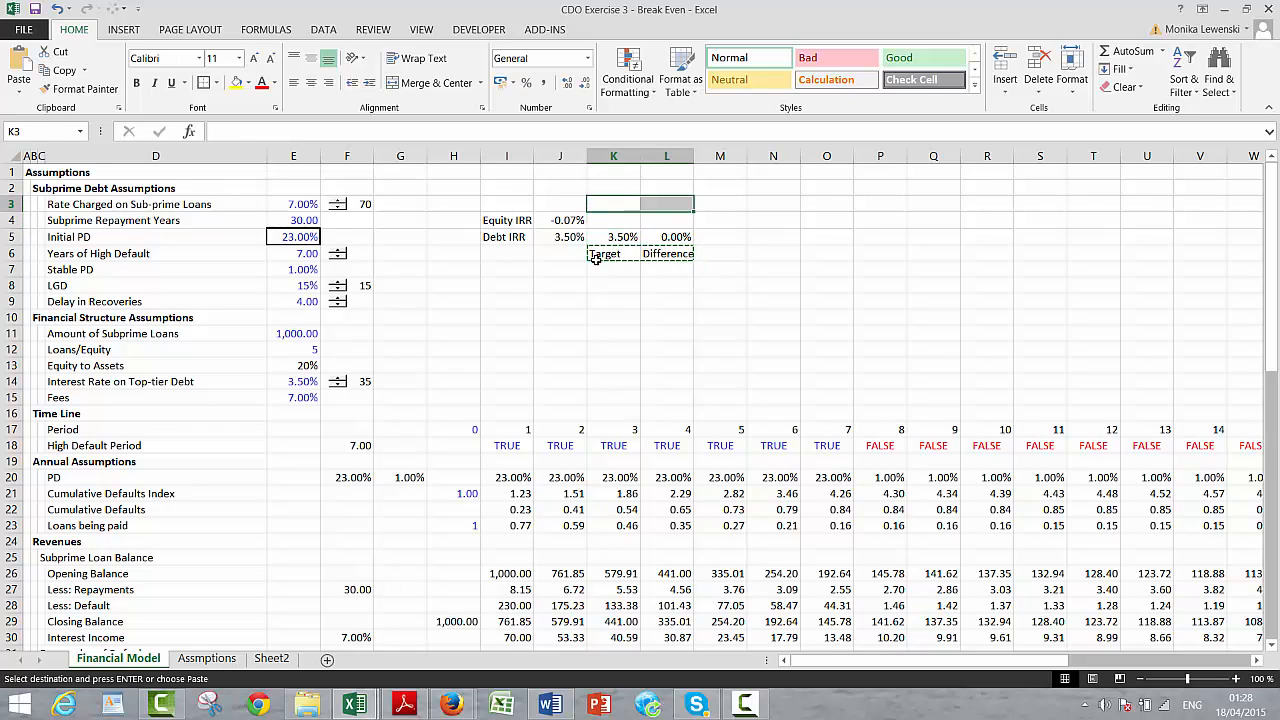
key(Return)
key(Down)
key(Down)
key(Down)
key(Down)
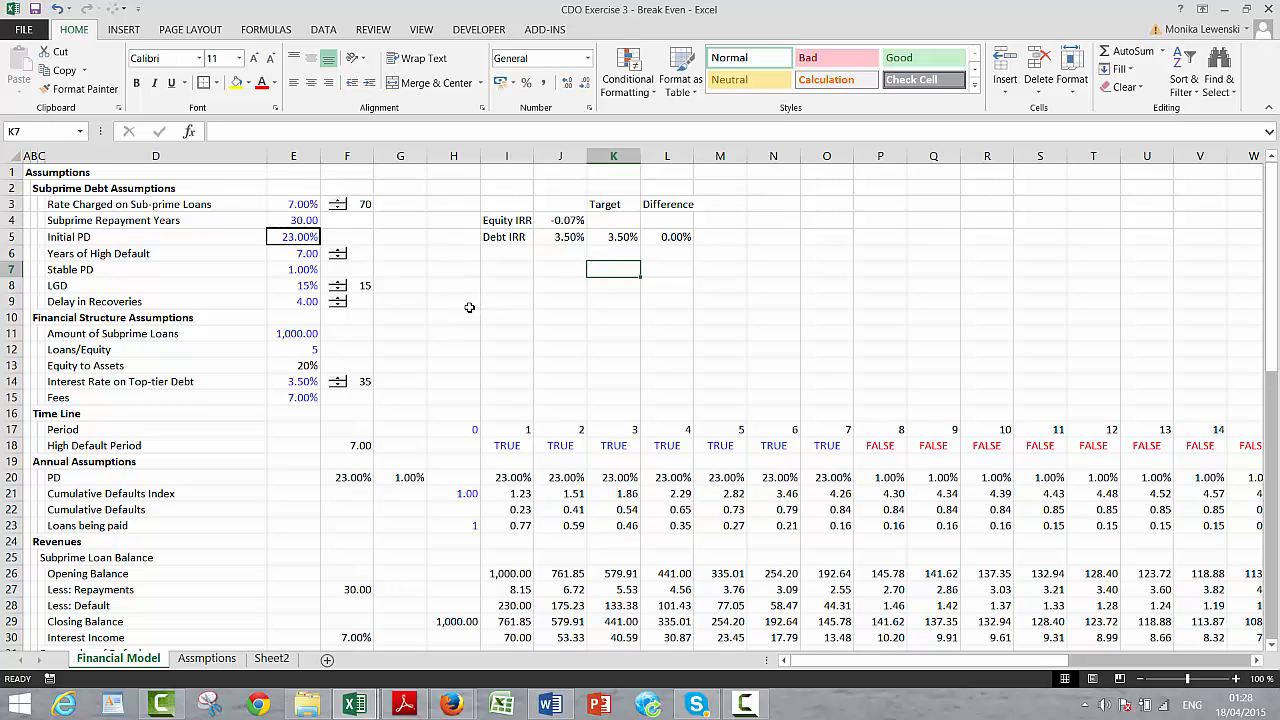
Step: Start recording a macro named goalseek, stored in this workbook, with cell J6 selected
key(Left)
key(Up)
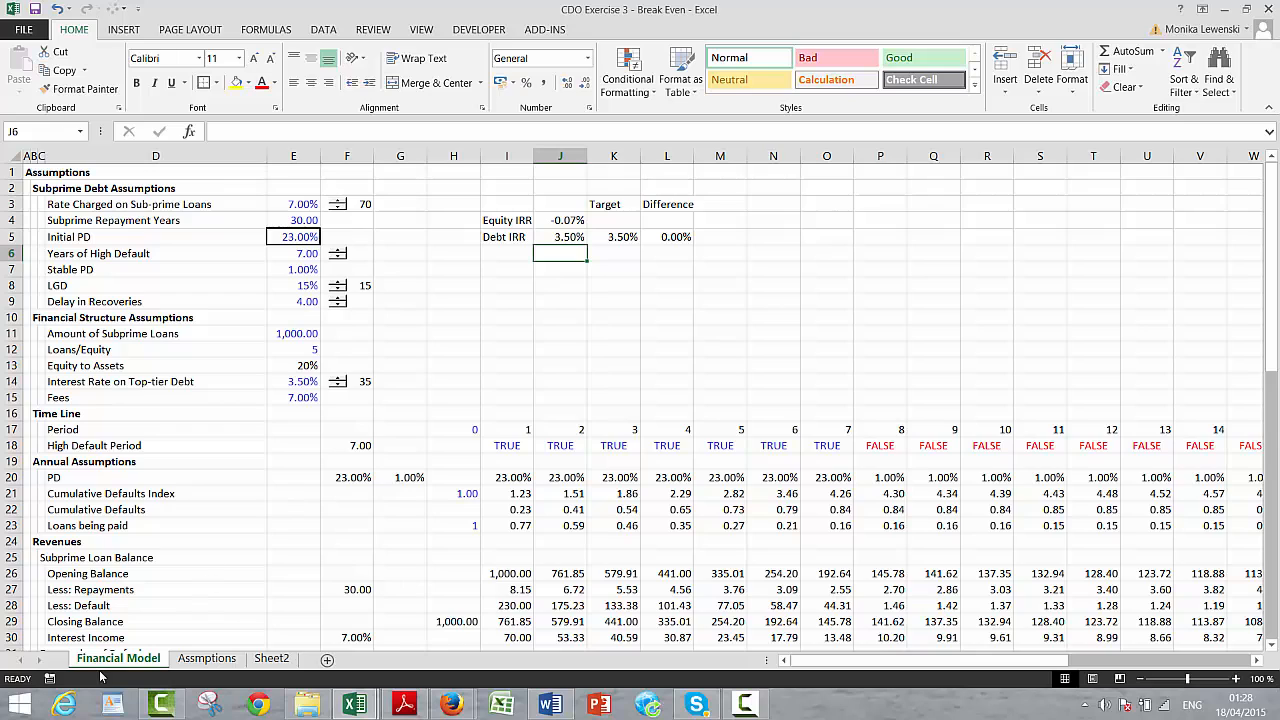
click(50, 679)
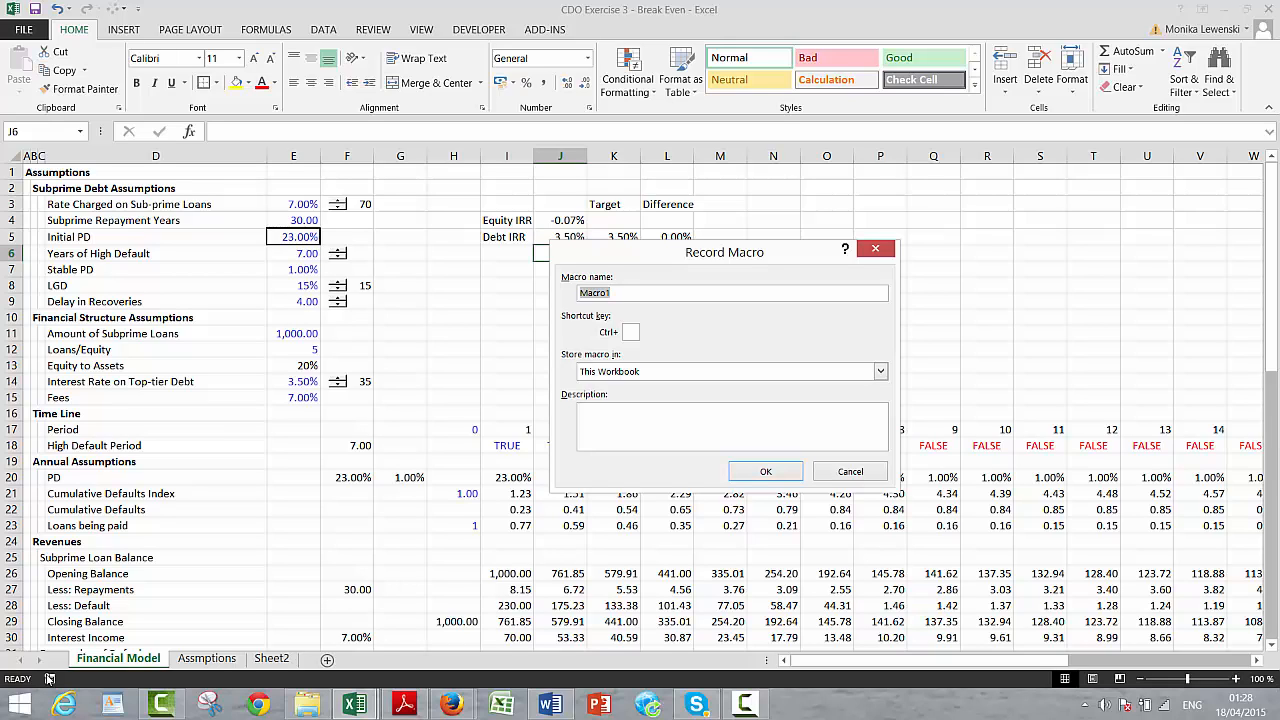
text(goalseek)
click(758, 471)
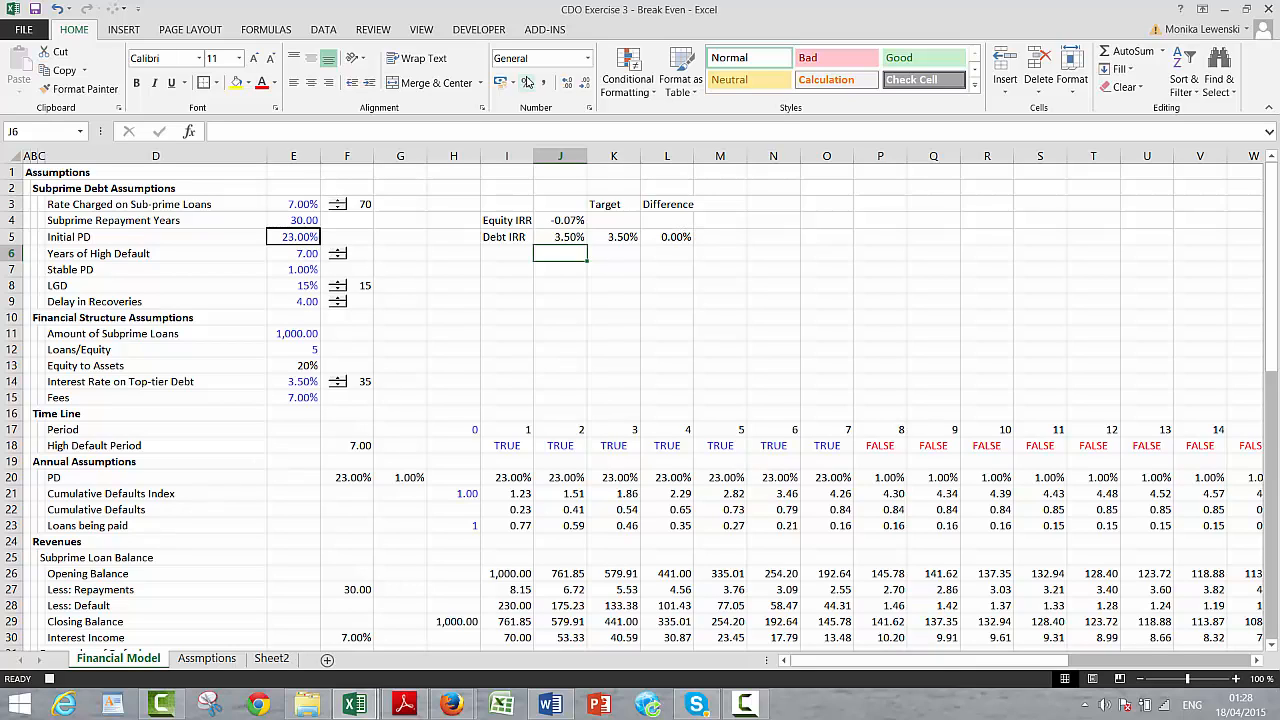
Step: Run Goal Seek to set the difference cell L5 to 0 by changing the Initial PD in E5, and accept the solution
click(324, 30)
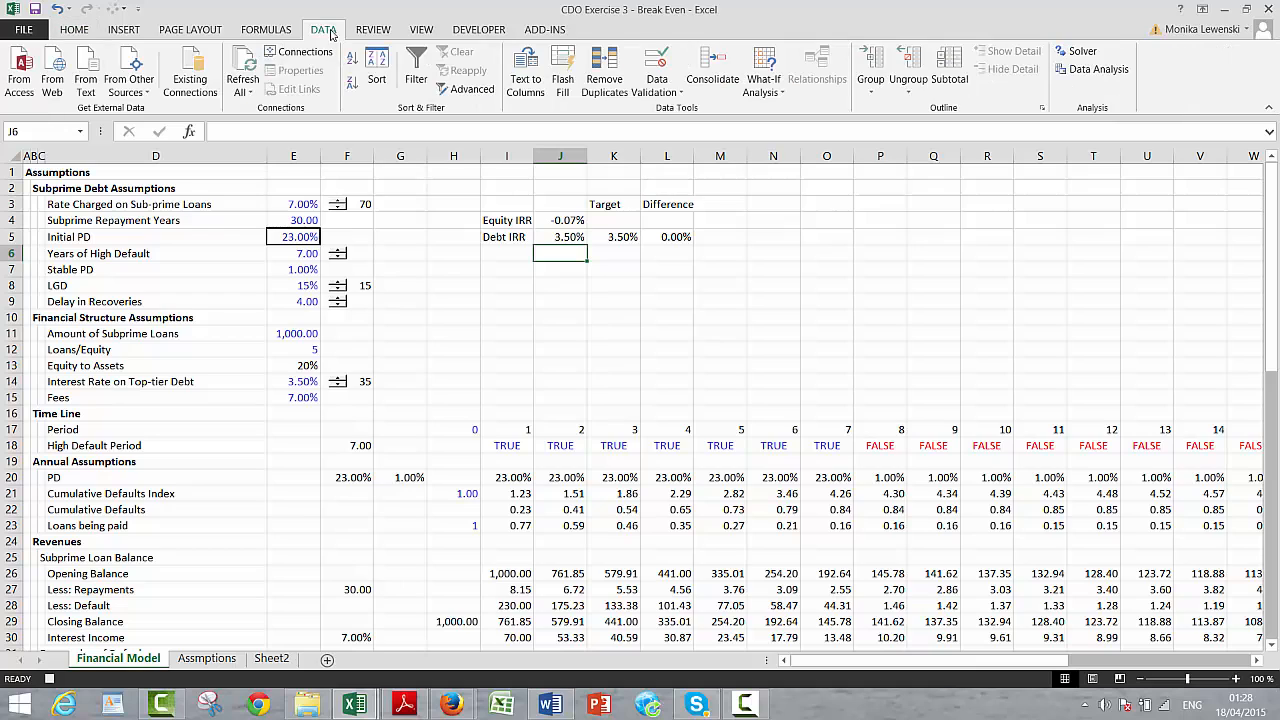
click(770, 70)
click(784, 132)
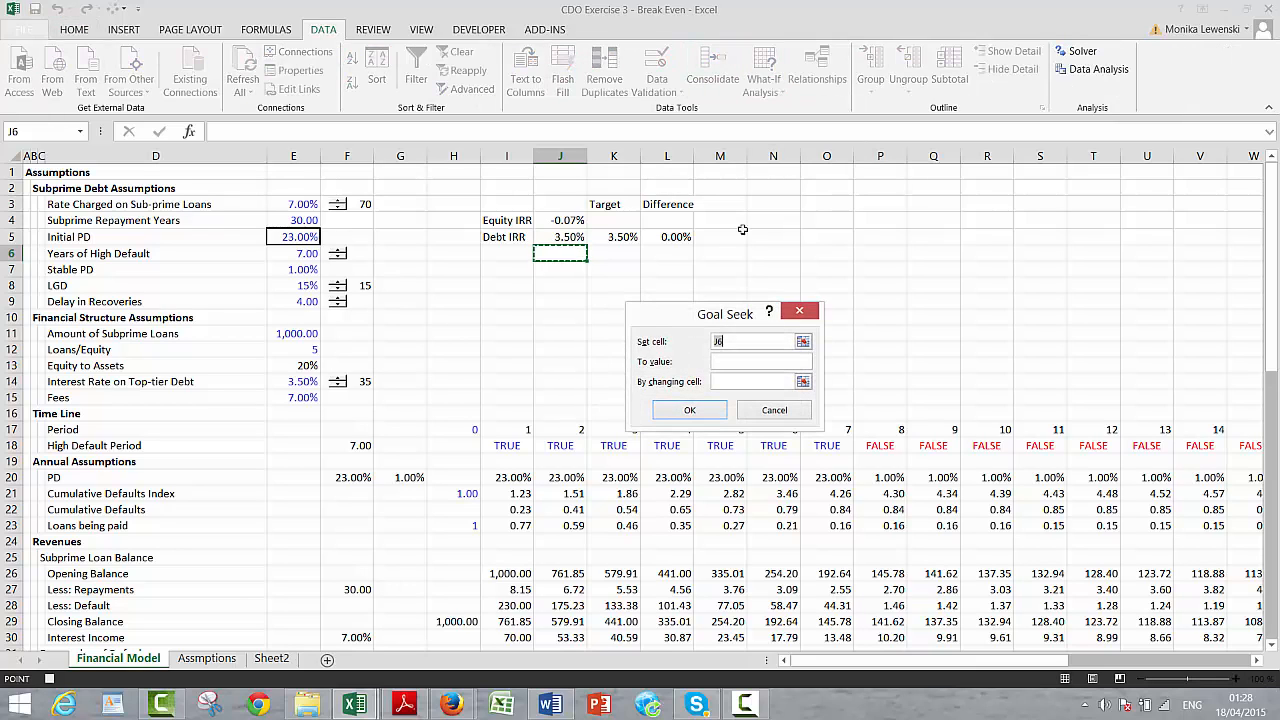
click(667, 238)
click(725, 363)
text(0)
click(802, 383)
click(770, 381)
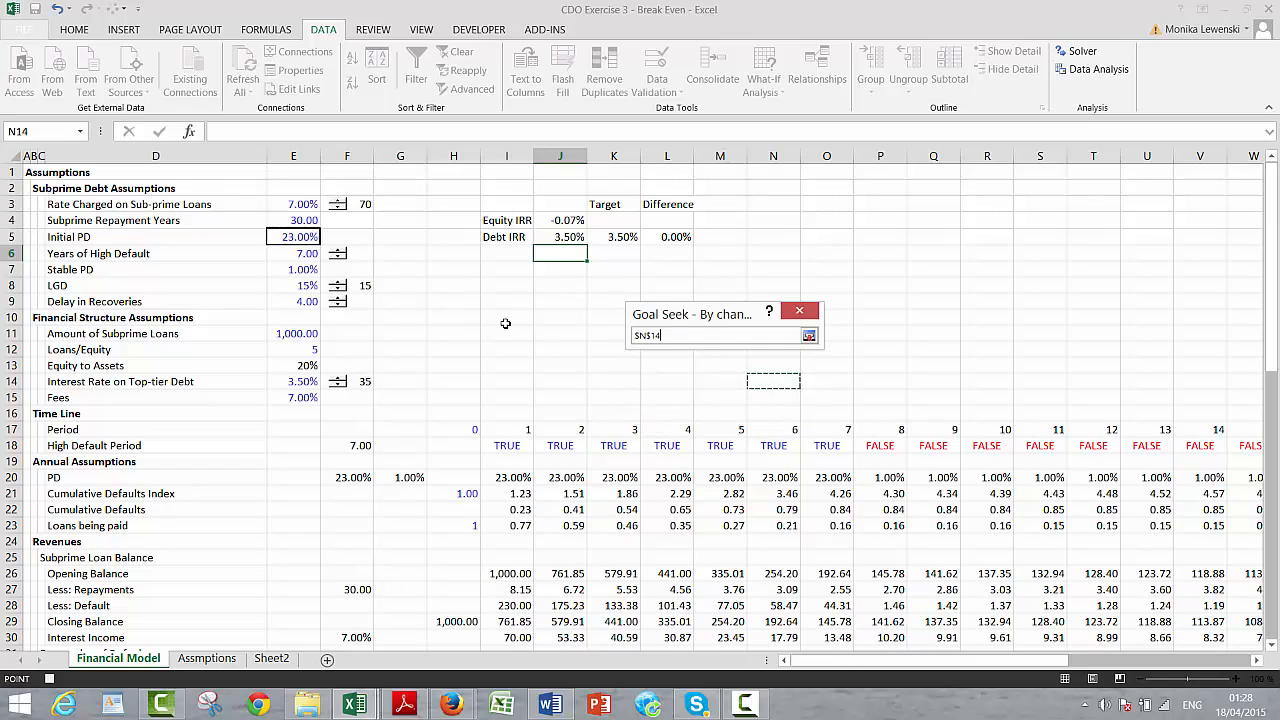
click(297, 236)
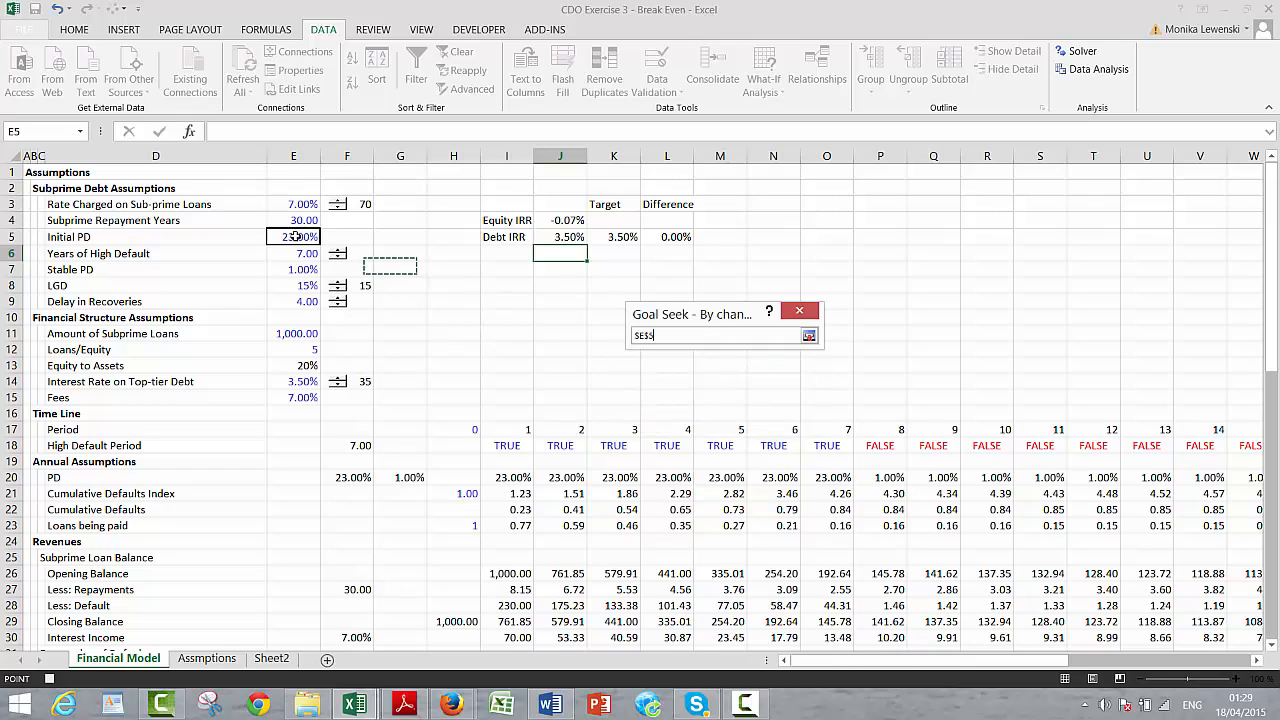
click(809, 337)
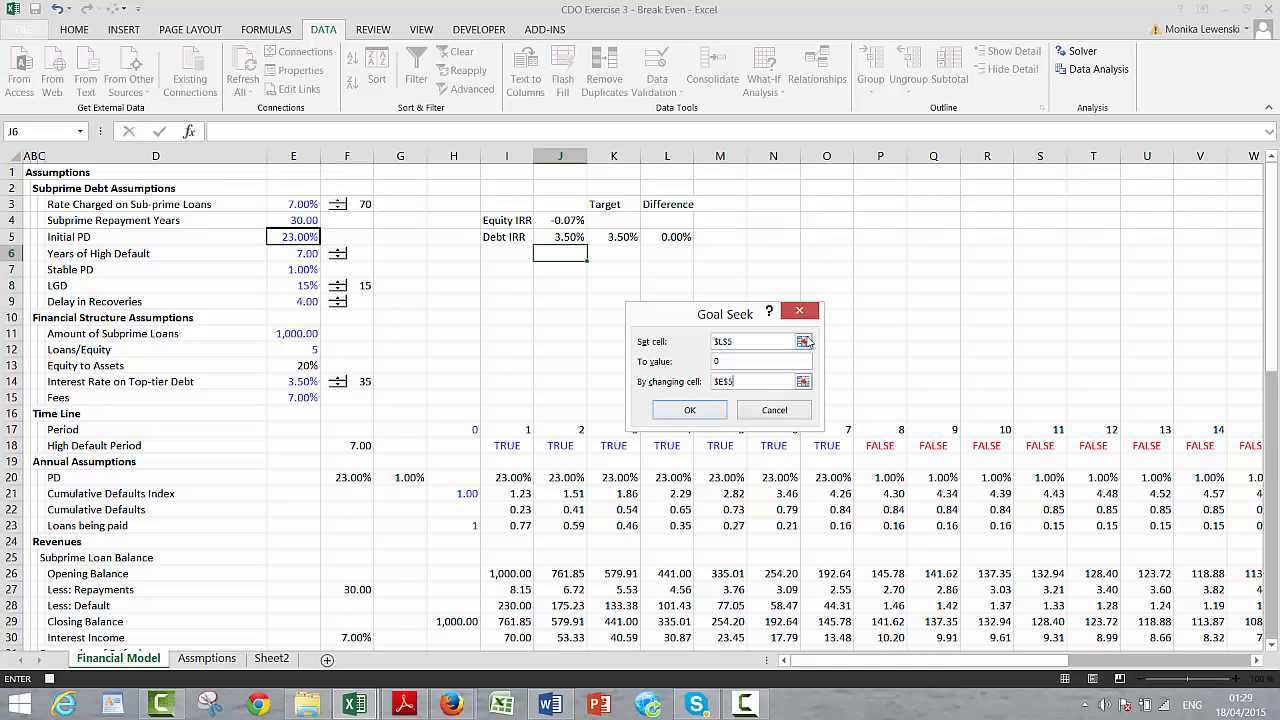
click(700, 411)
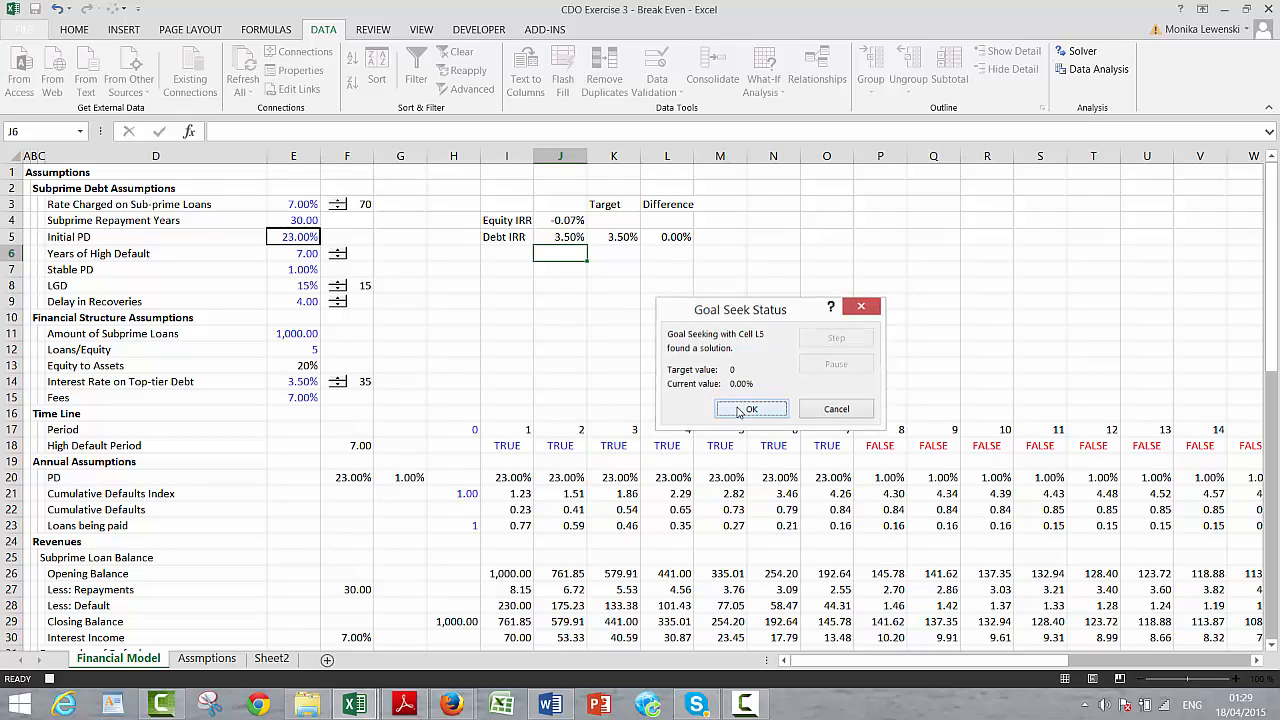
click(742, 409)
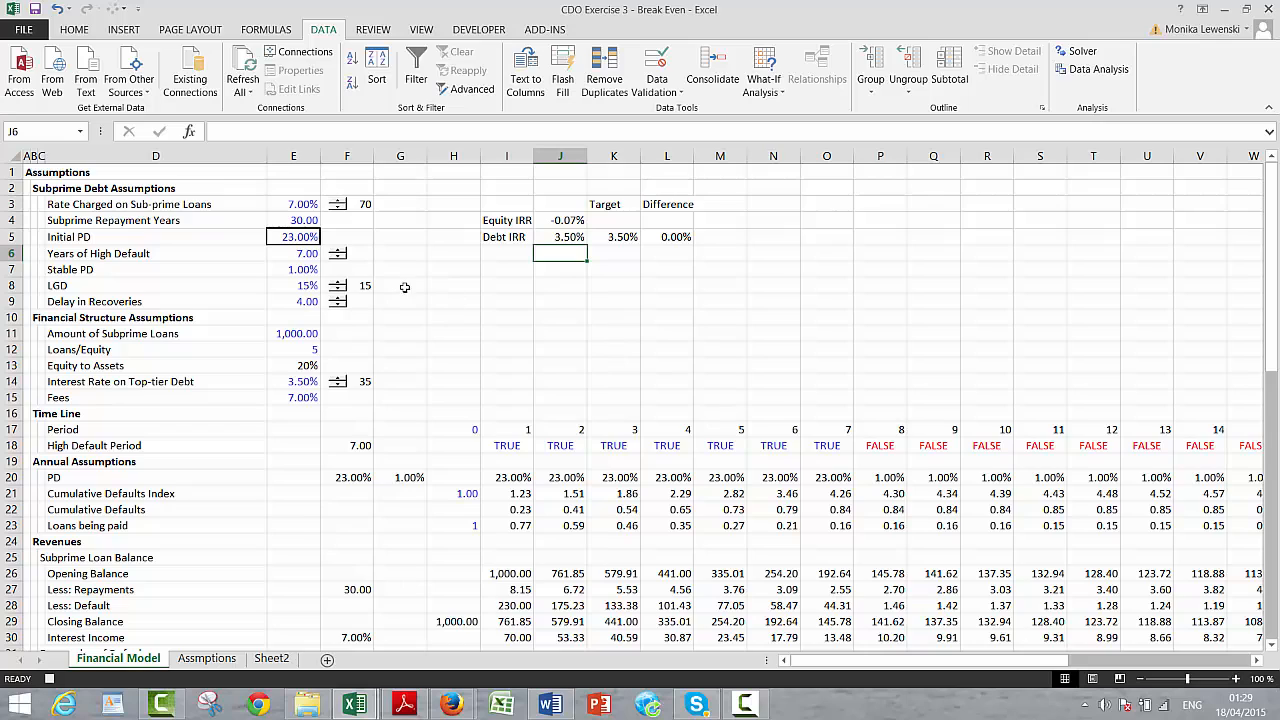
Step: Select cell H11 and stop recording the goalseek macro
click(468, 332)
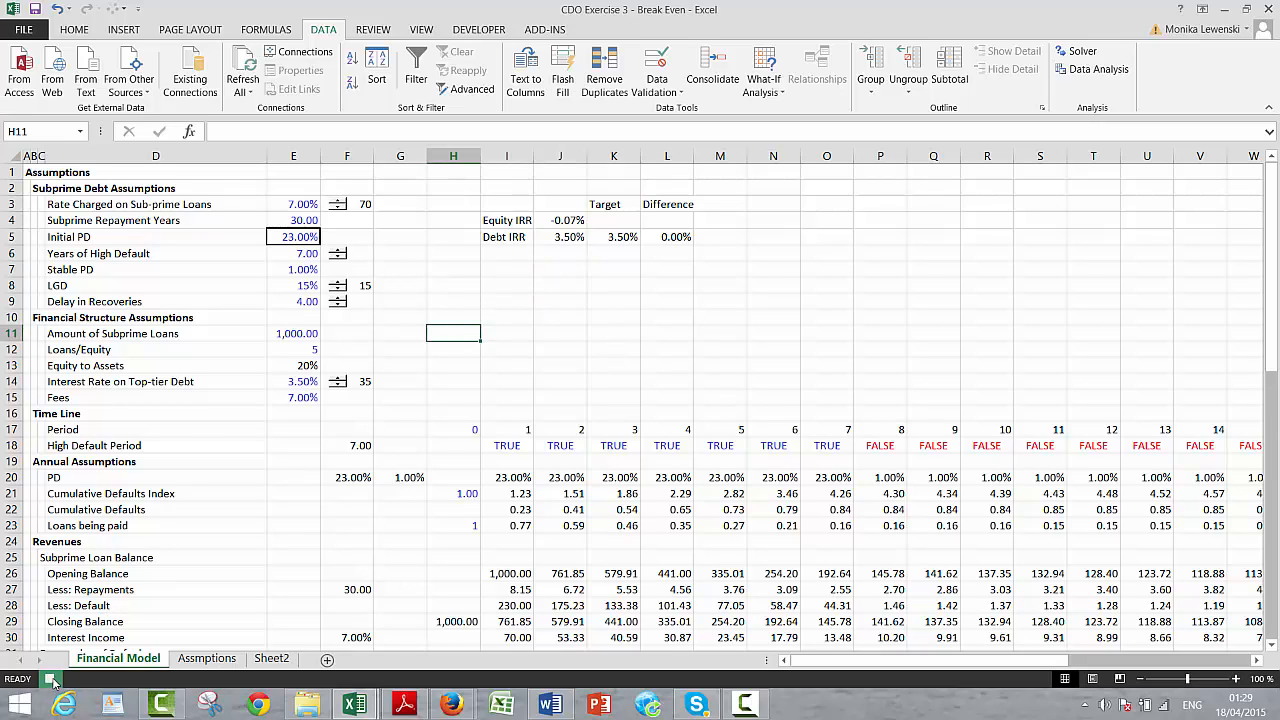
click(558, 286)
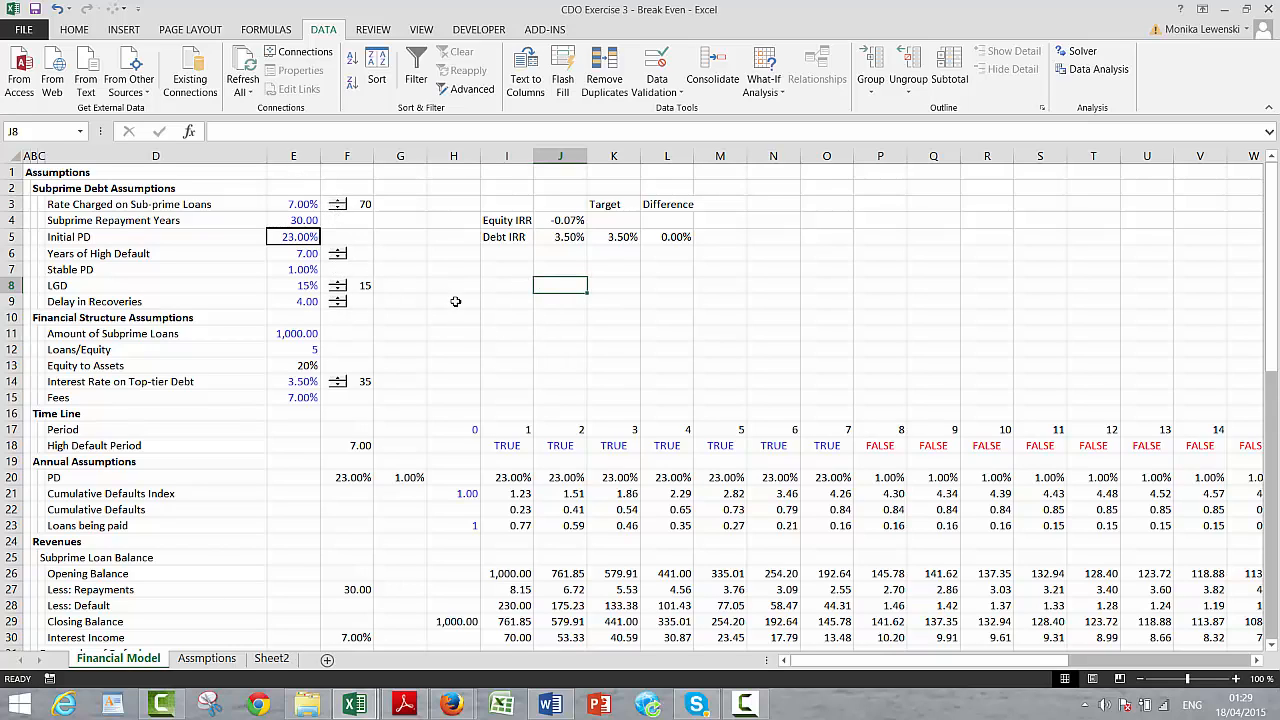
click(465, 332)
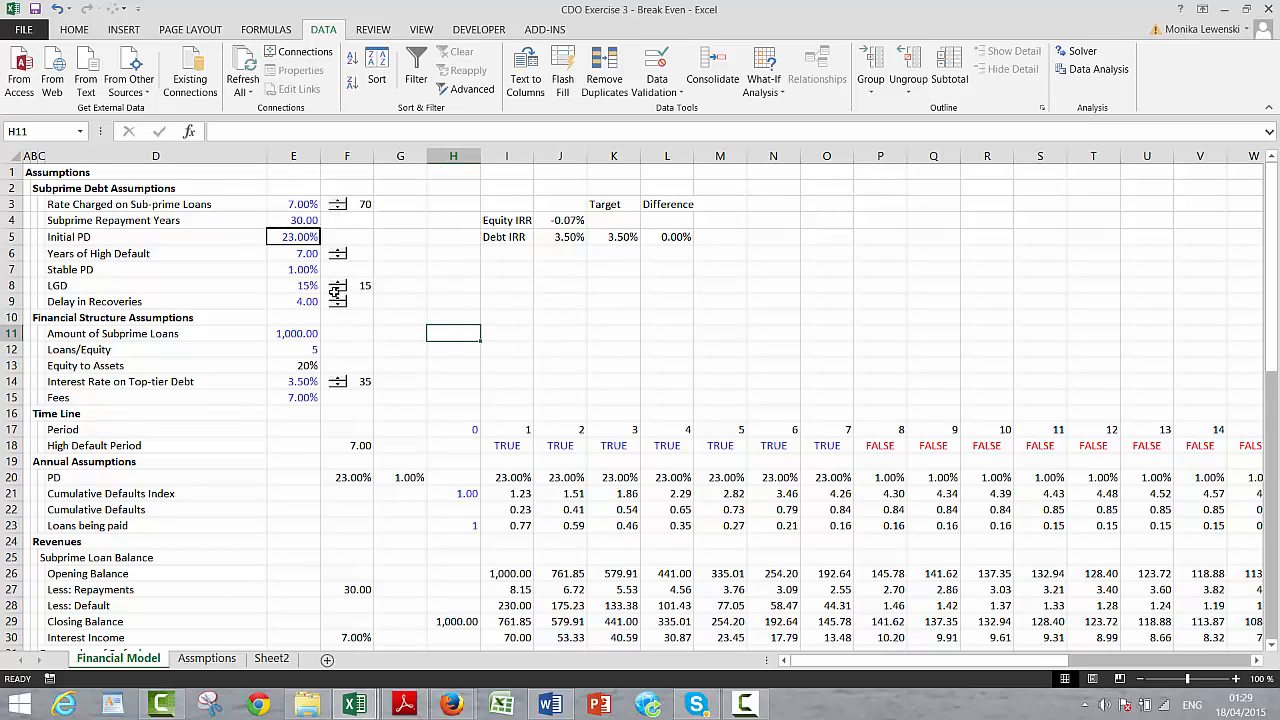
Step: Raise the LGD assumption to 41% with its spinner control
drag(335, 289, 336, 297)
drag(338, 284, 338, 284)
click(582, 287)
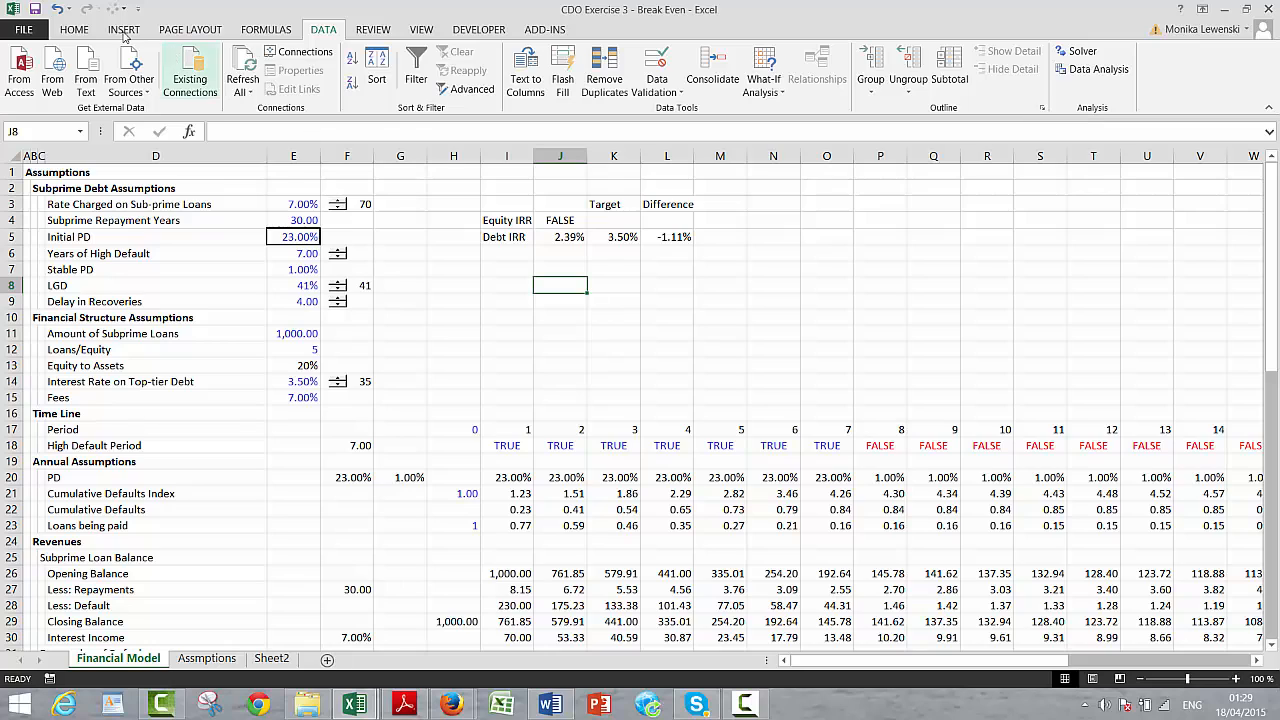
Step: Run the goalseek macro to solve for the break-even Initial PD at the 41% LGD
click(469, 31)
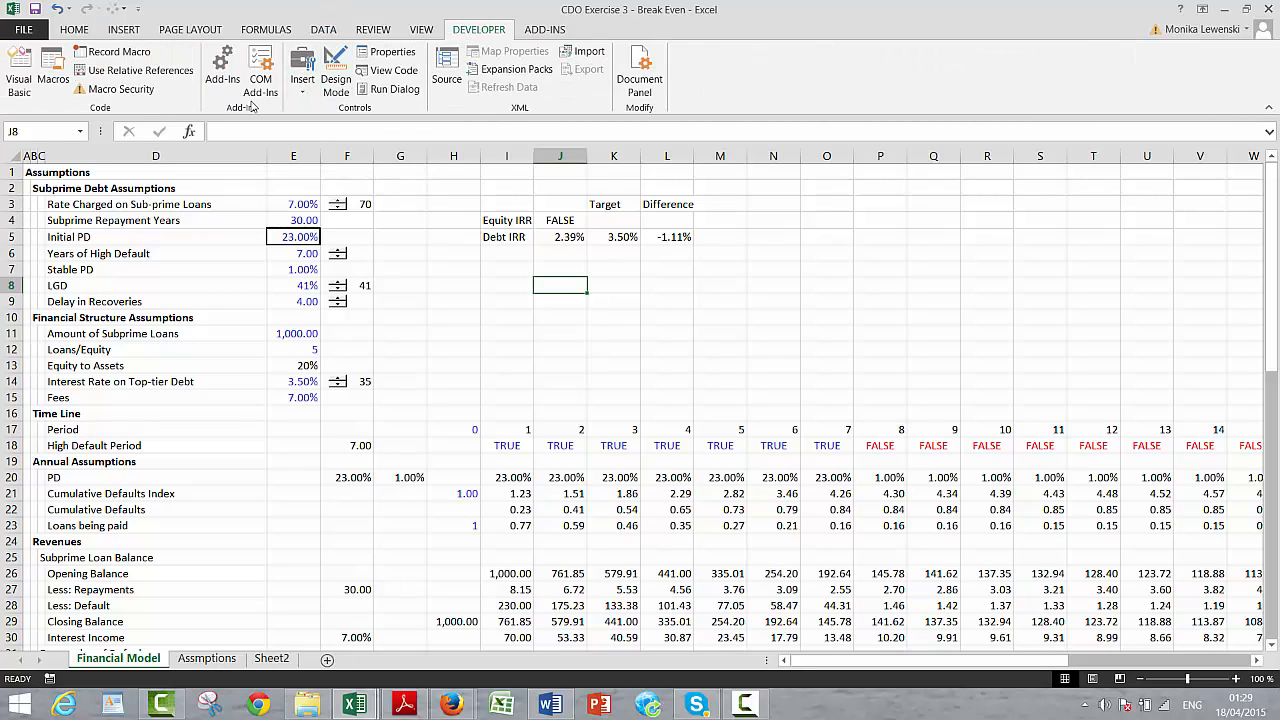
click(55, 72)
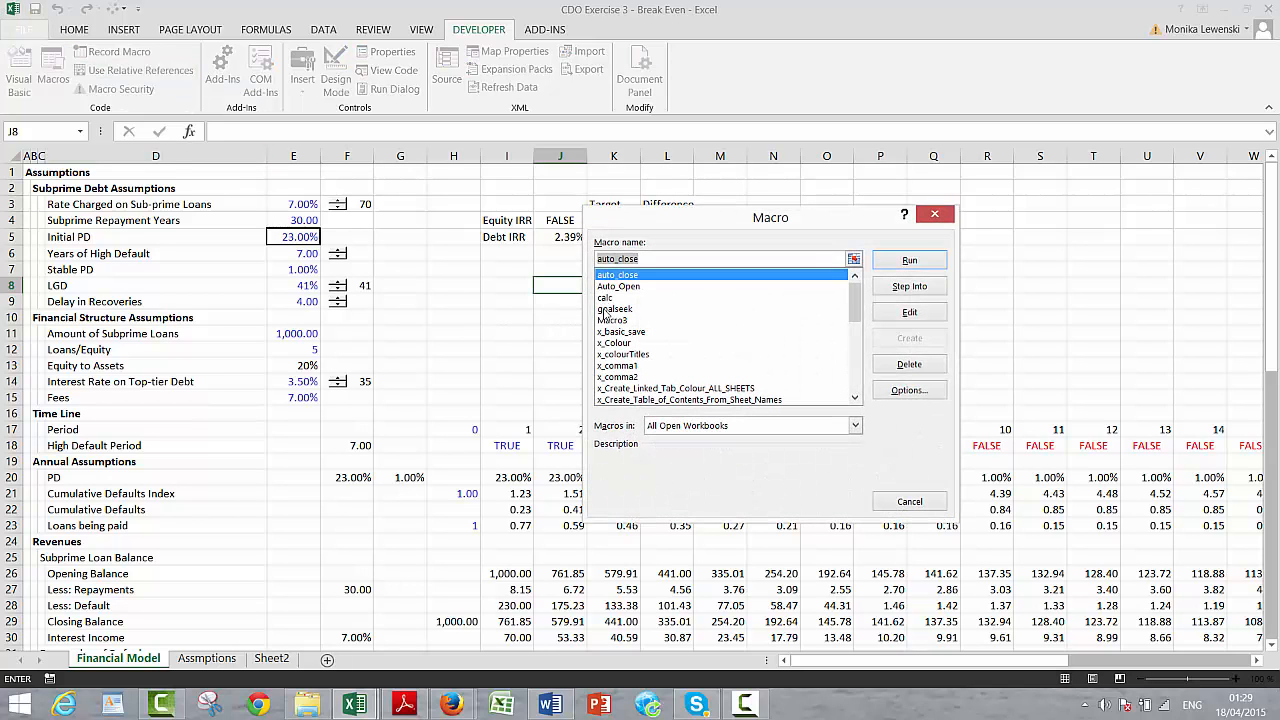
click(606, 308)
click(909, 262)
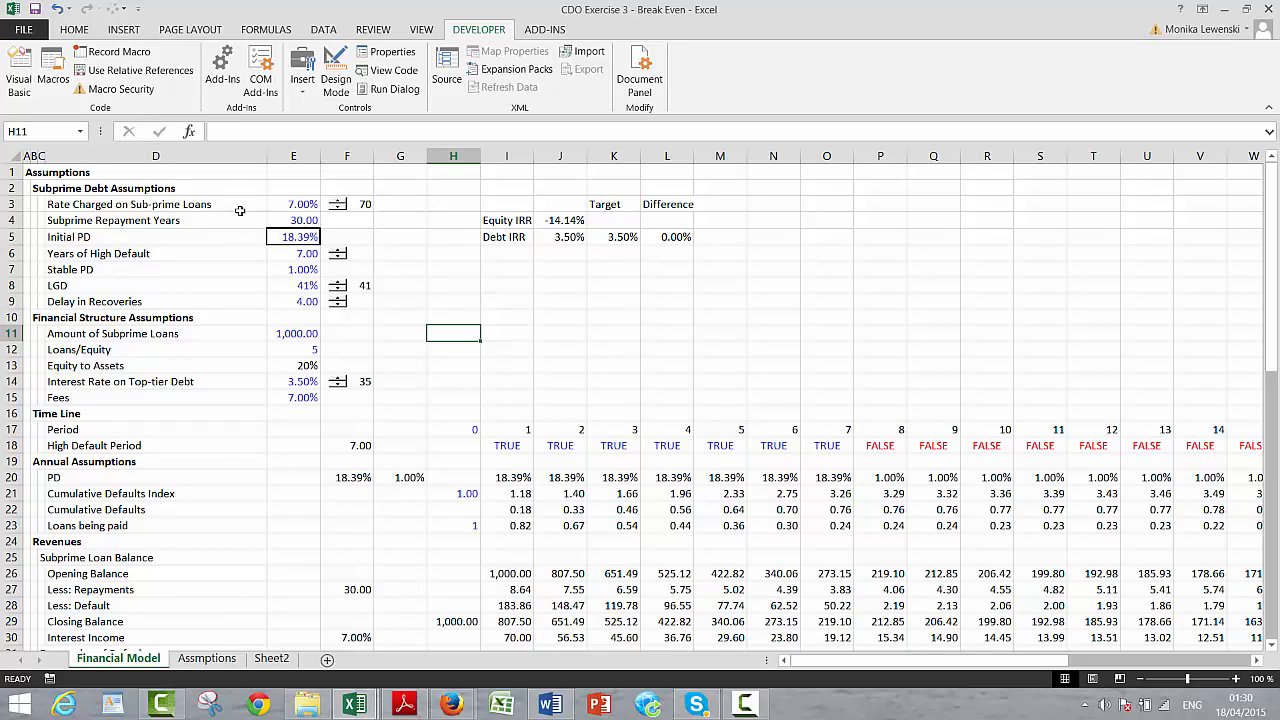
Step: Set the Initial PD in E5 to 10%
click(283, 236)
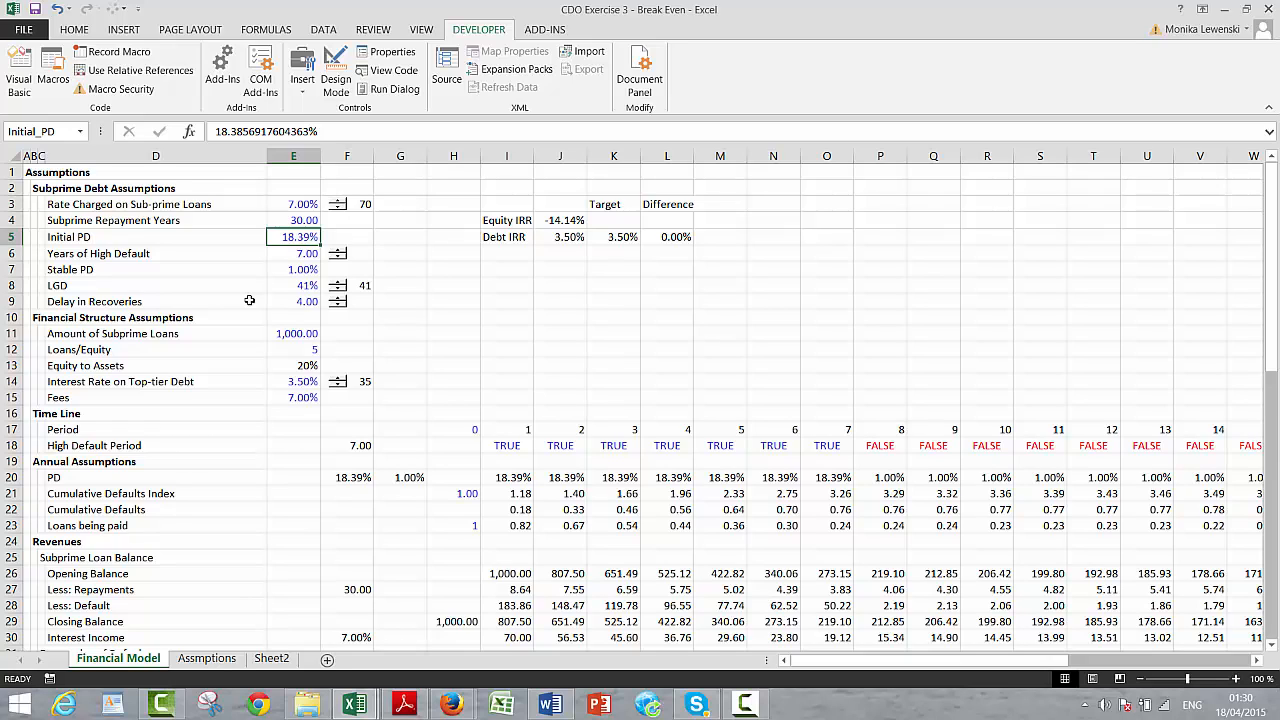
text(10%)
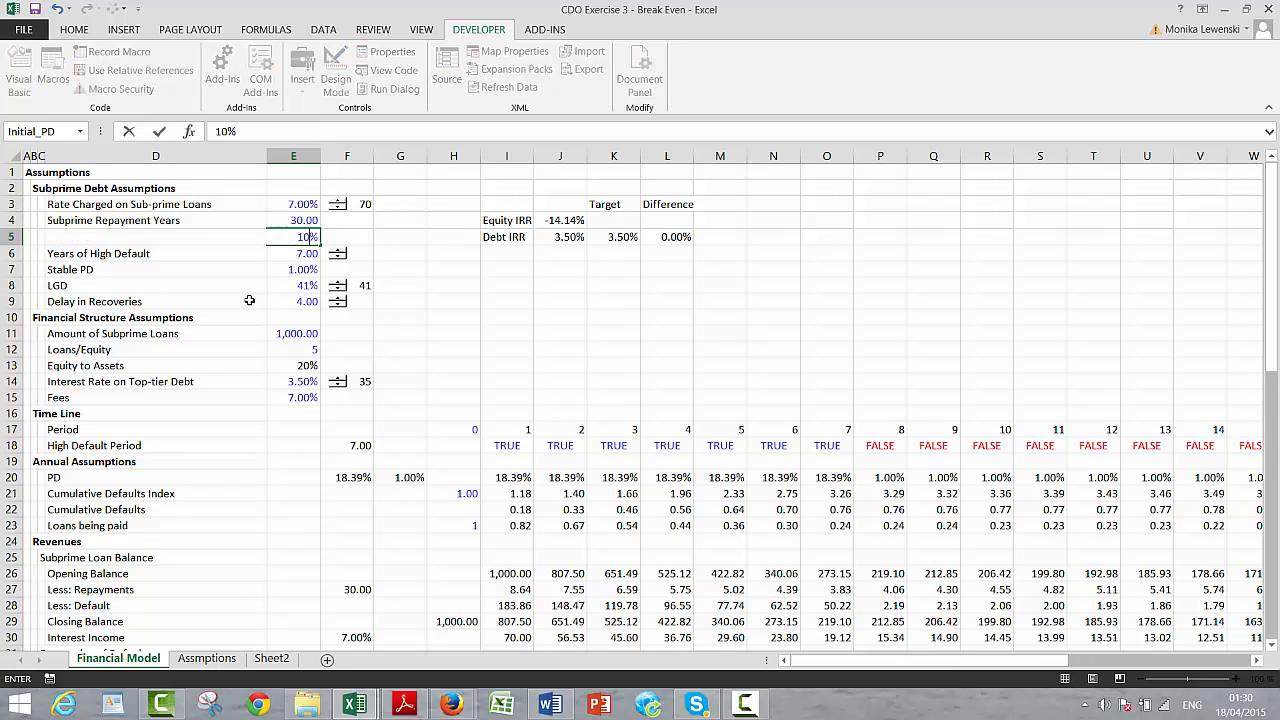
key(Return)
click(538, 318)
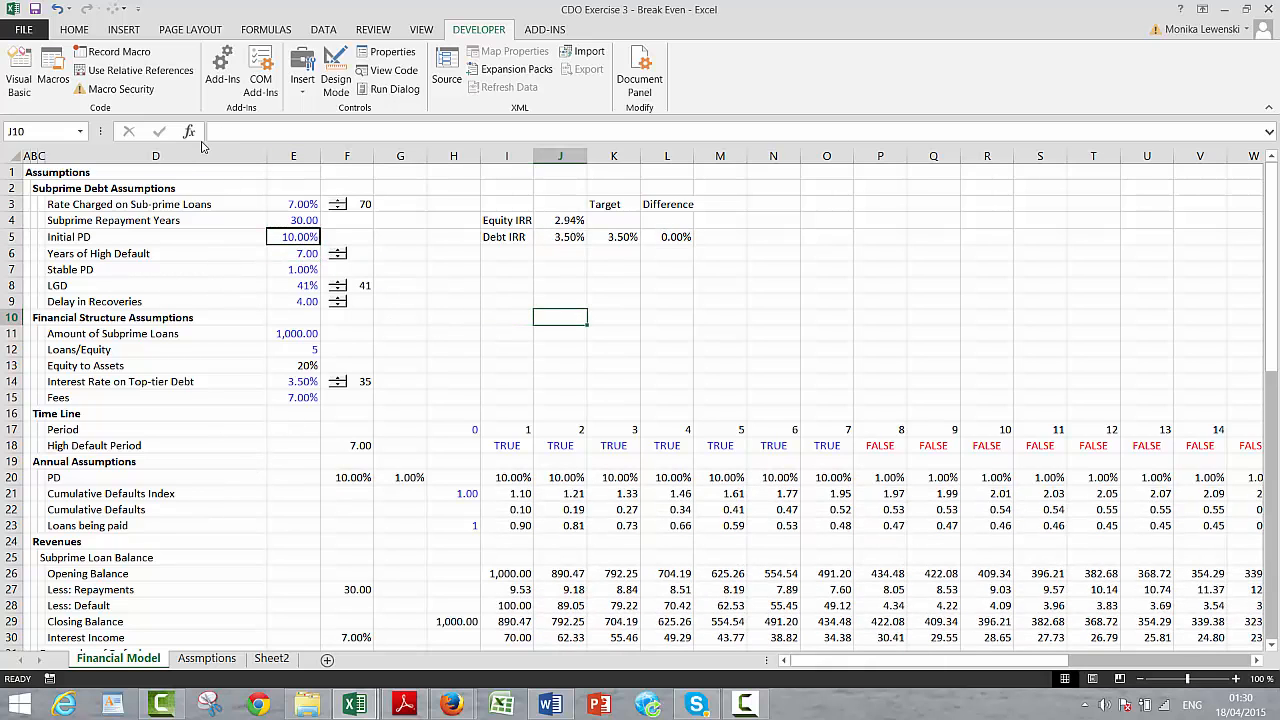
Step: Run the goalseek macro with the Initial PD starting from 10%
click(53, 75)
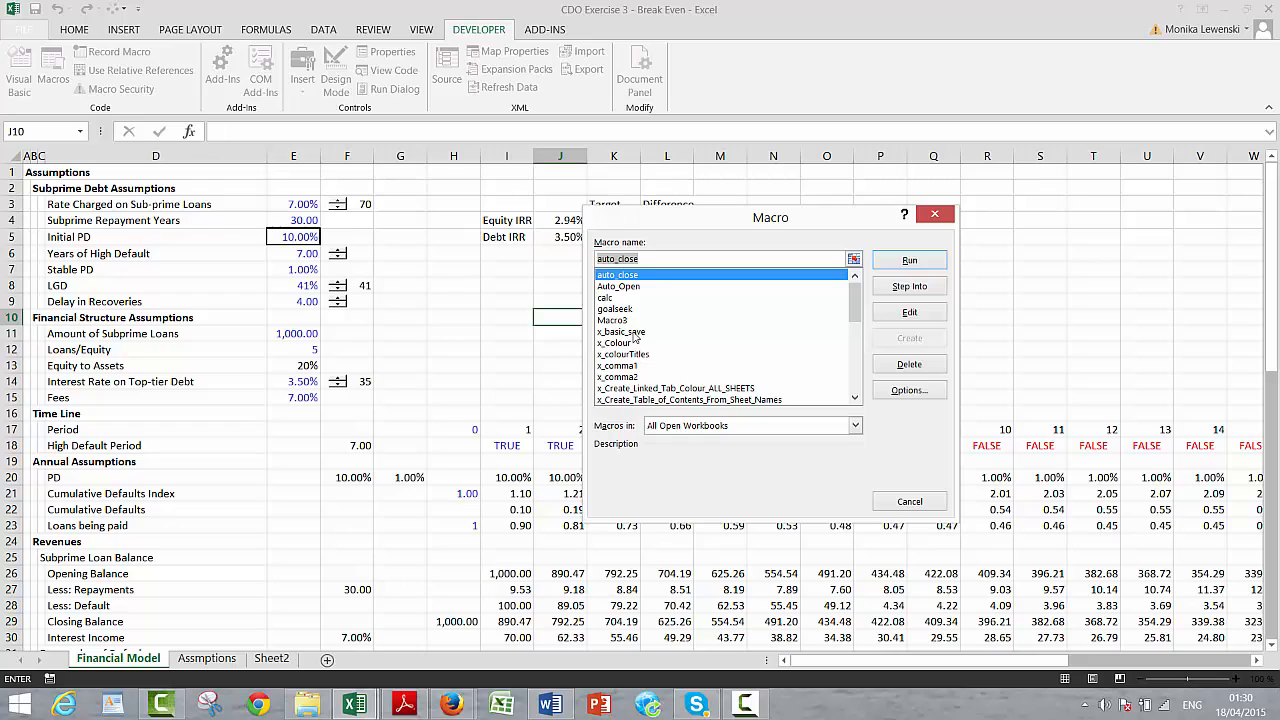
click(610, 309)
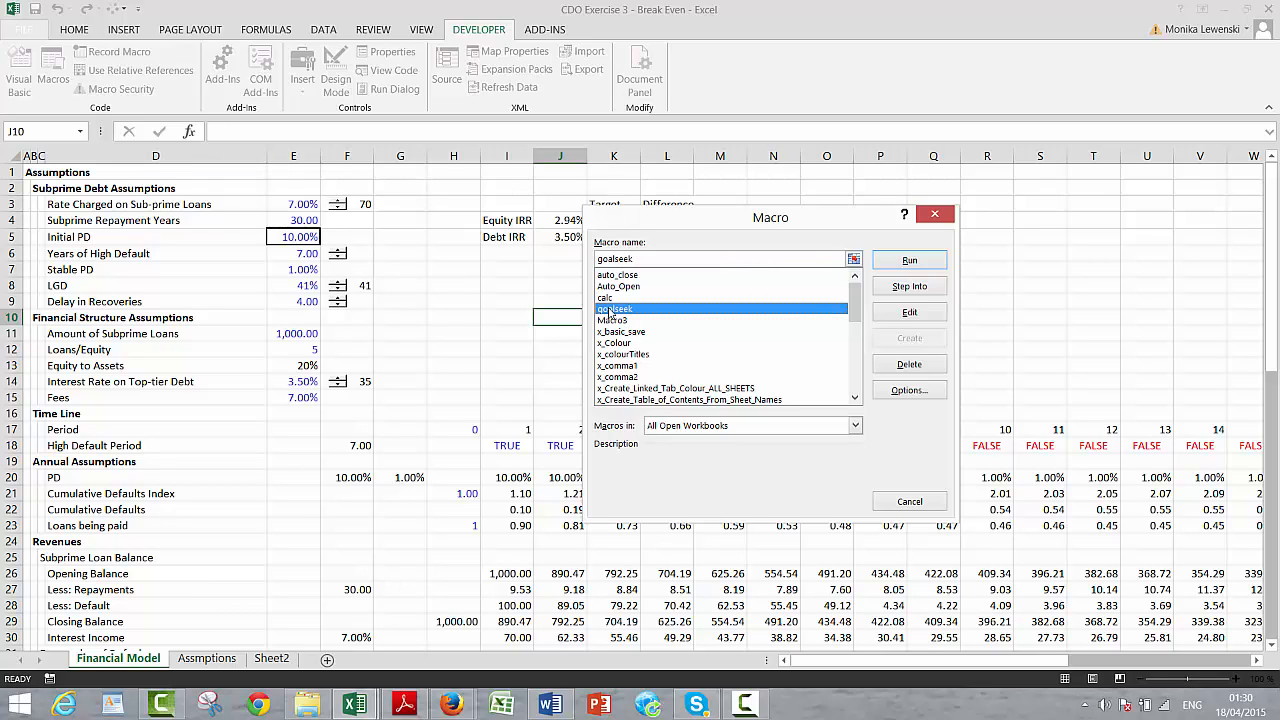
click(906, 260)
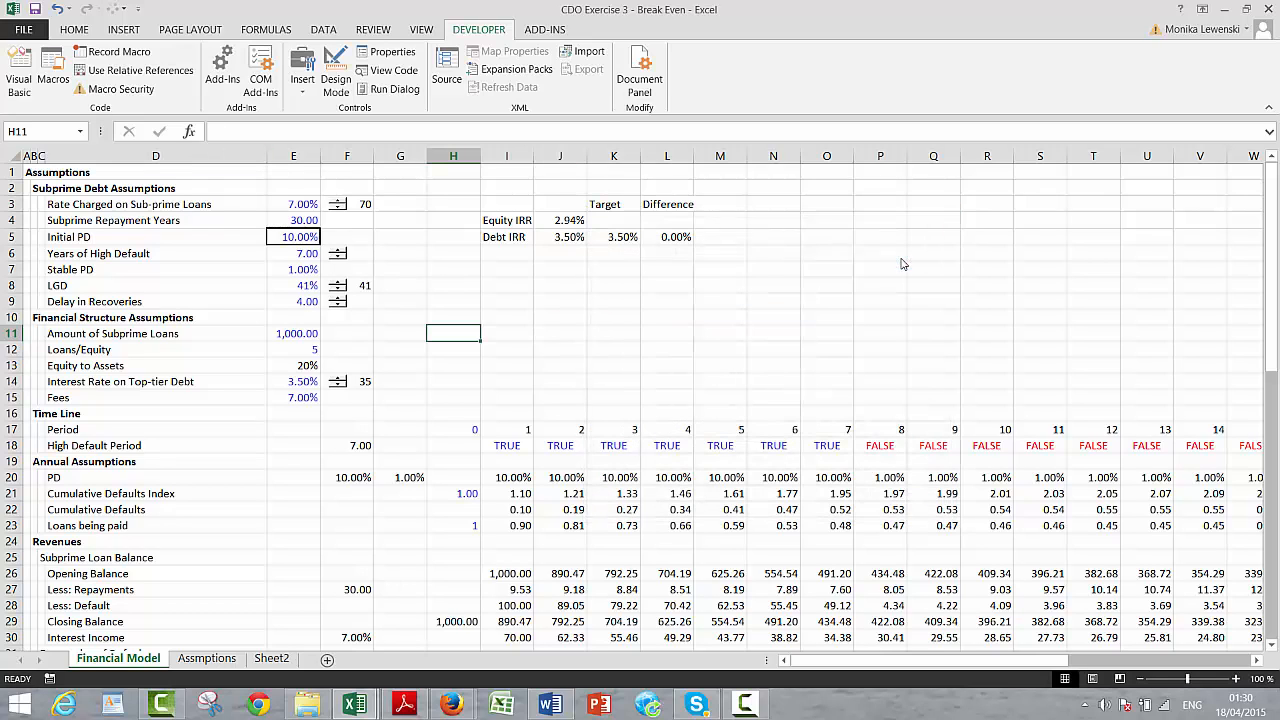
click(516, 310)
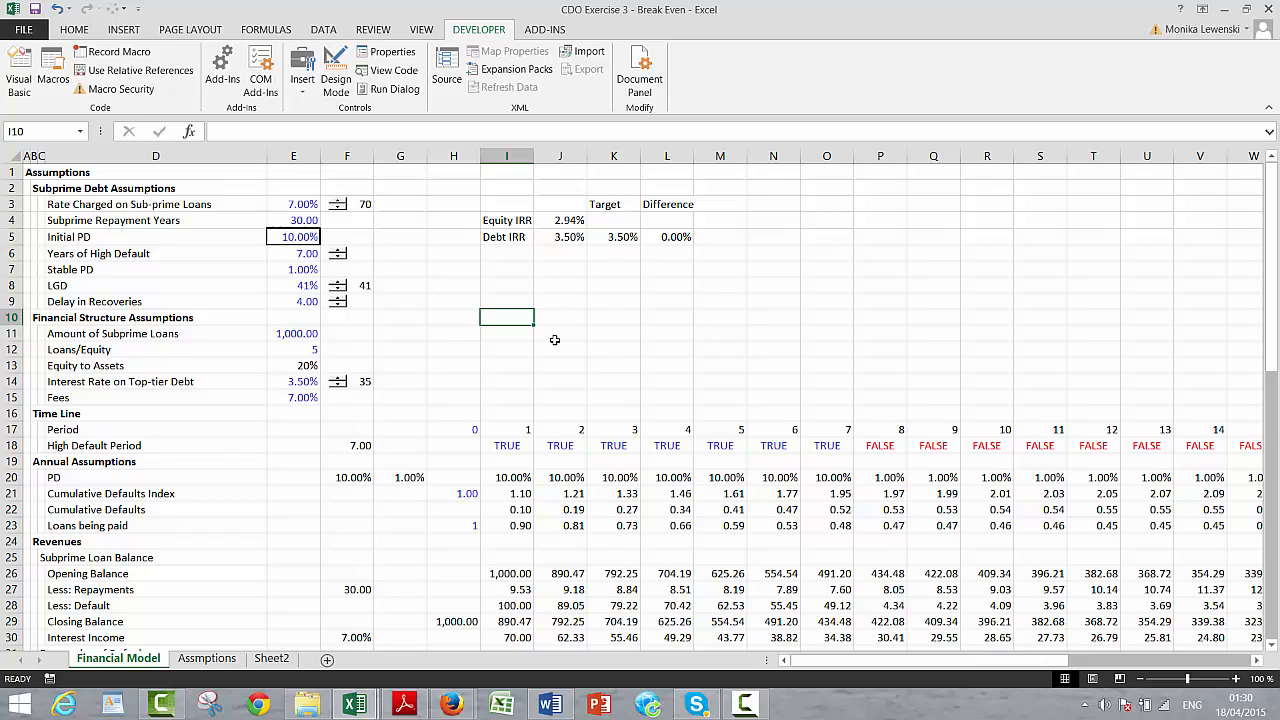
Step: Set the Initial PD in E5 to 100%
click(277, 236)
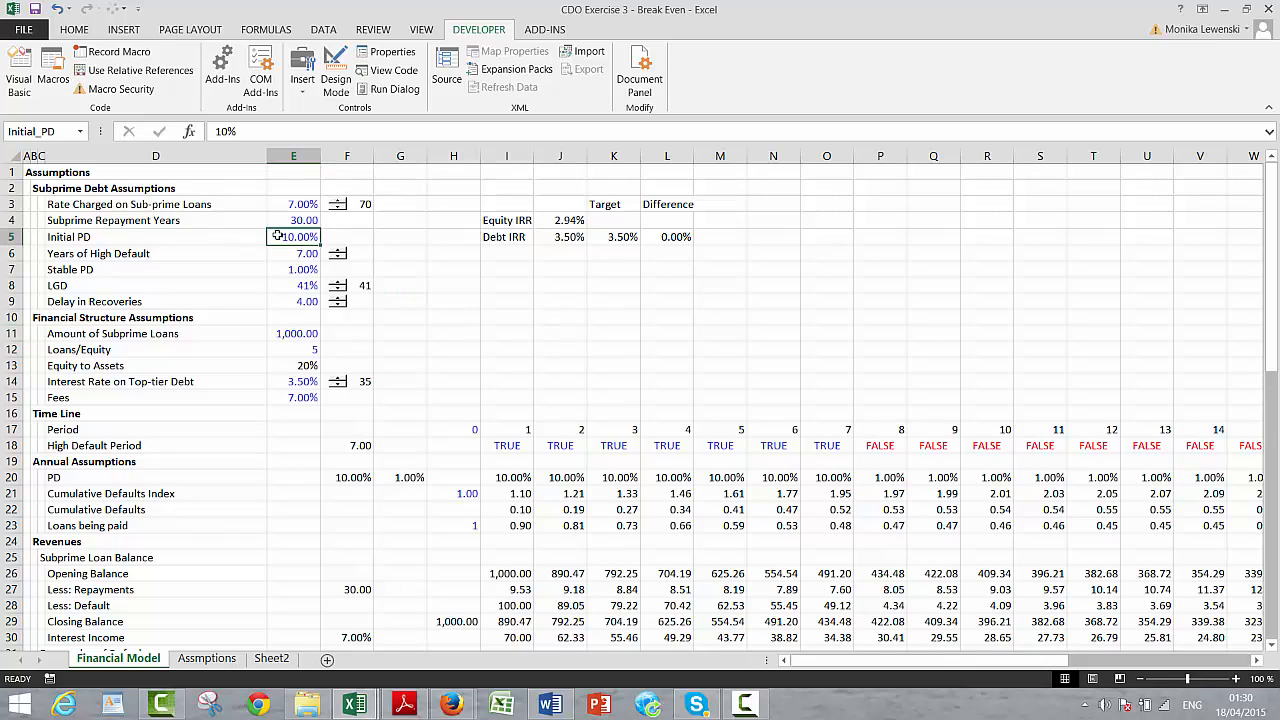
text(100)
key(Return)
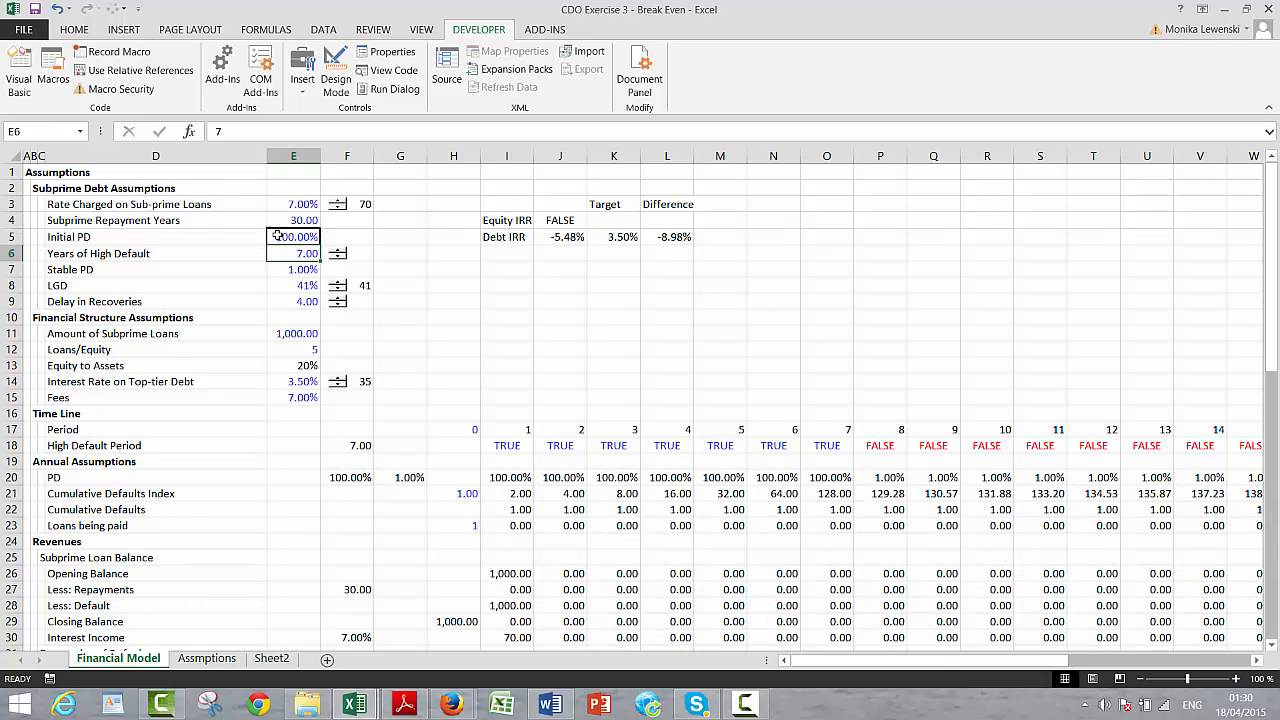
click(582, 314)
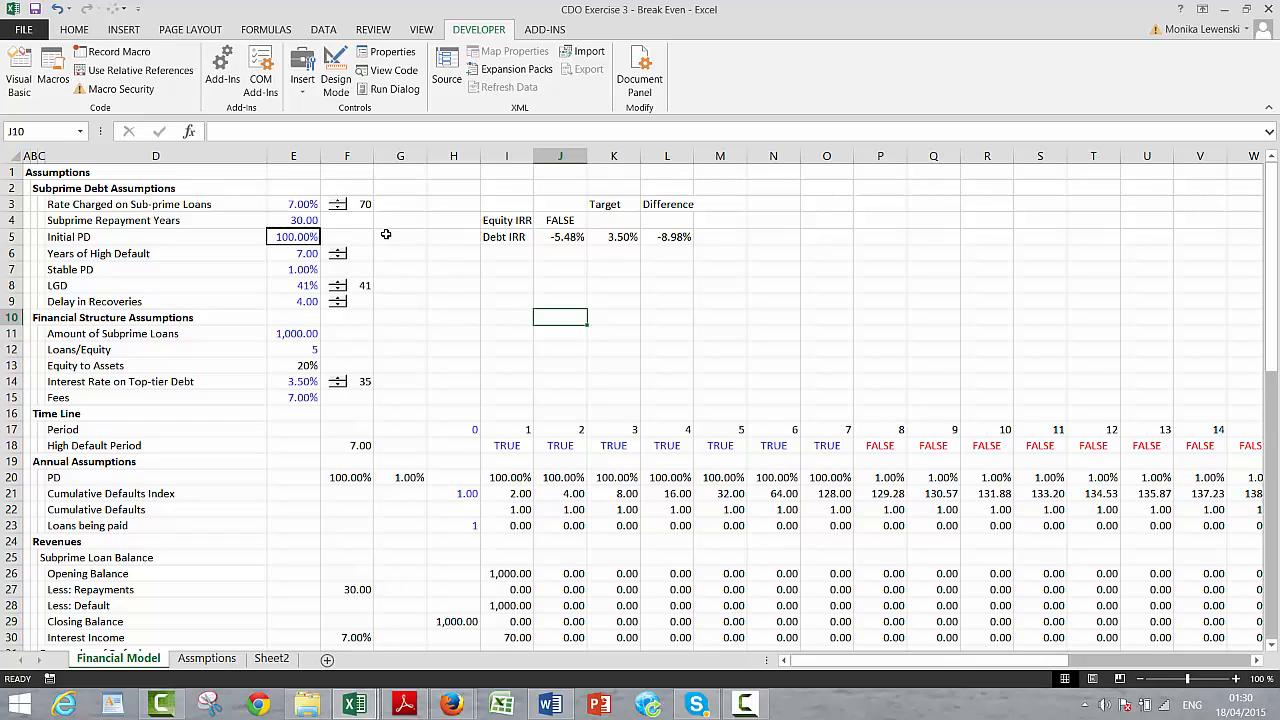
Step: Run the goalseek macro with the Initial PD starting from 100%
click(57, 66)
click(624, 310)
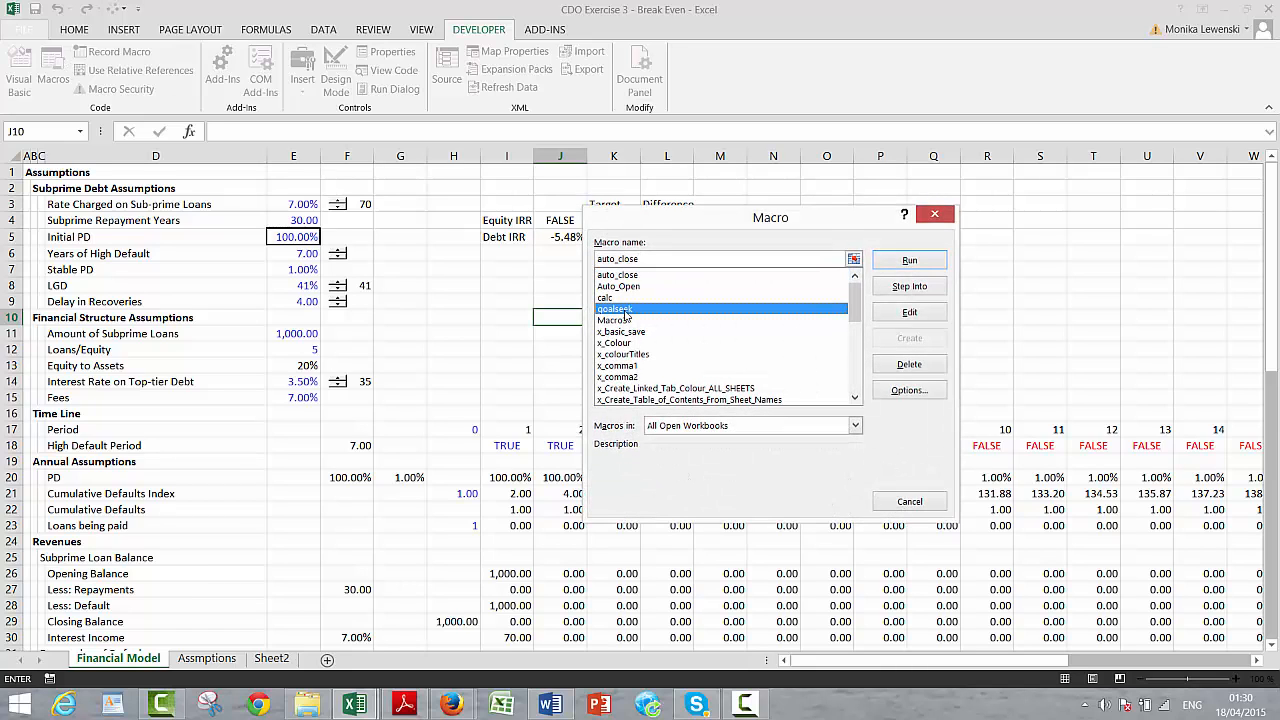
click(921, 263)
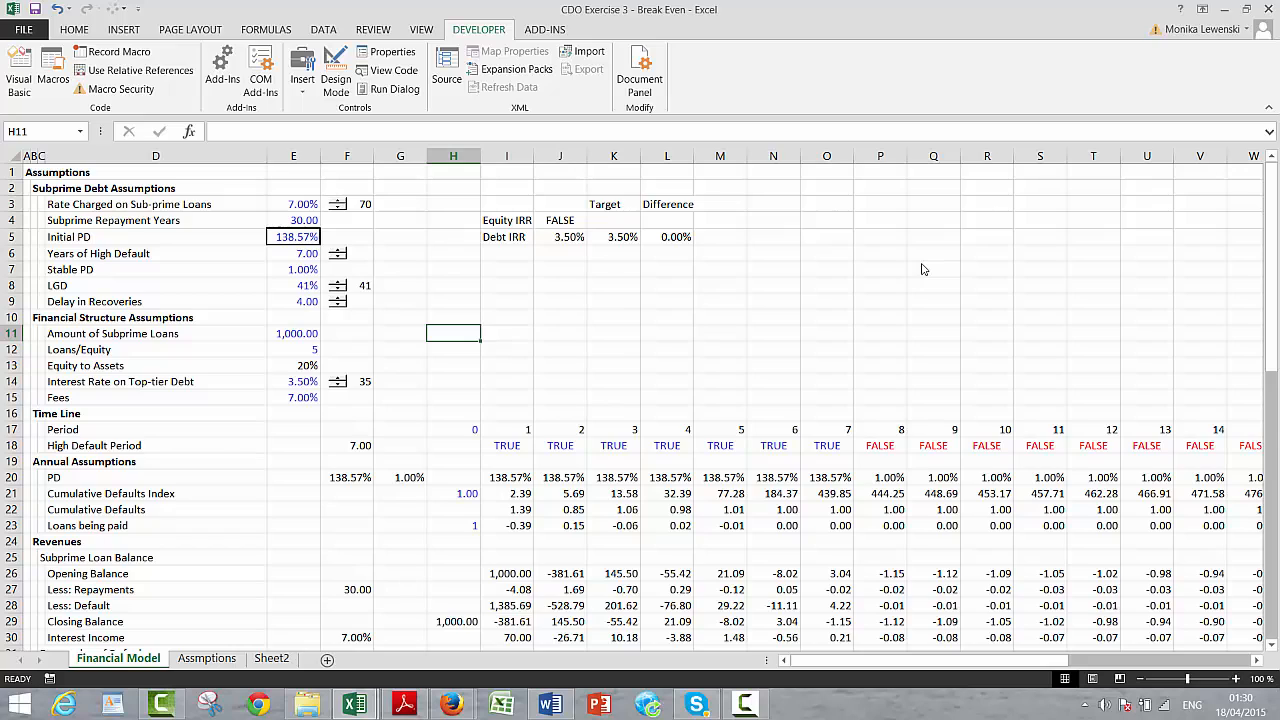
click(581, 381)
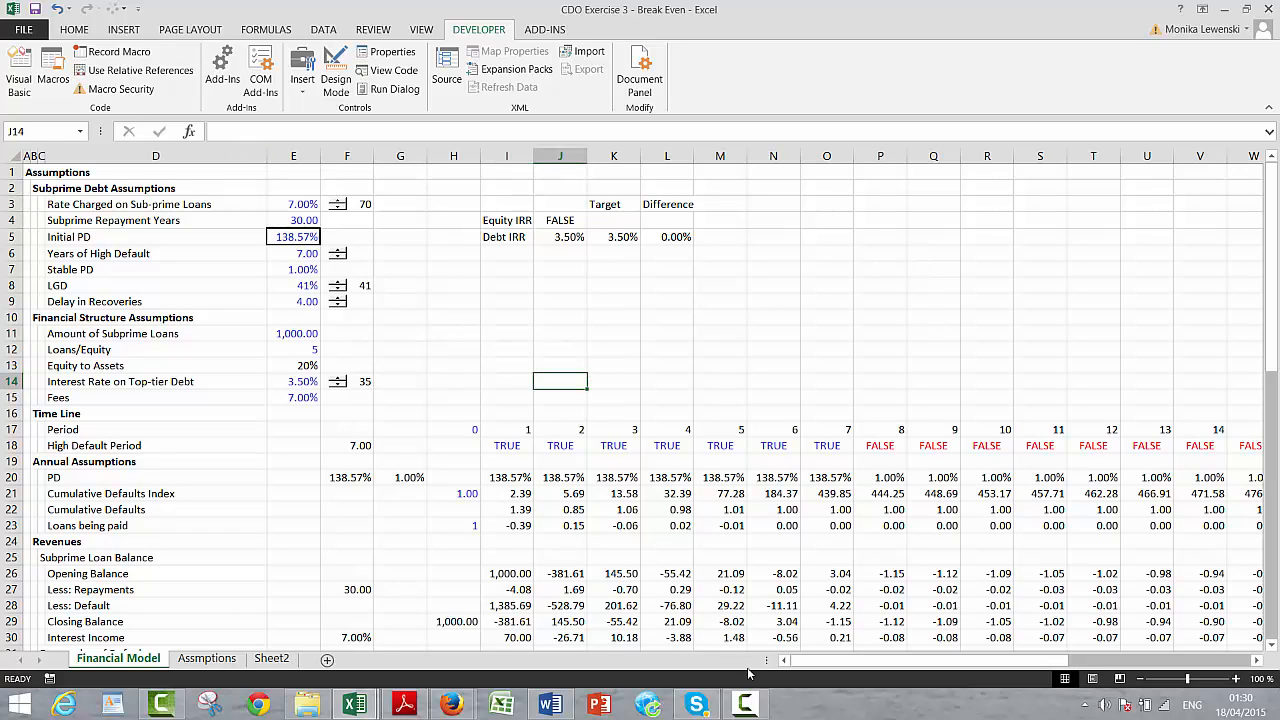
click(746, 703)
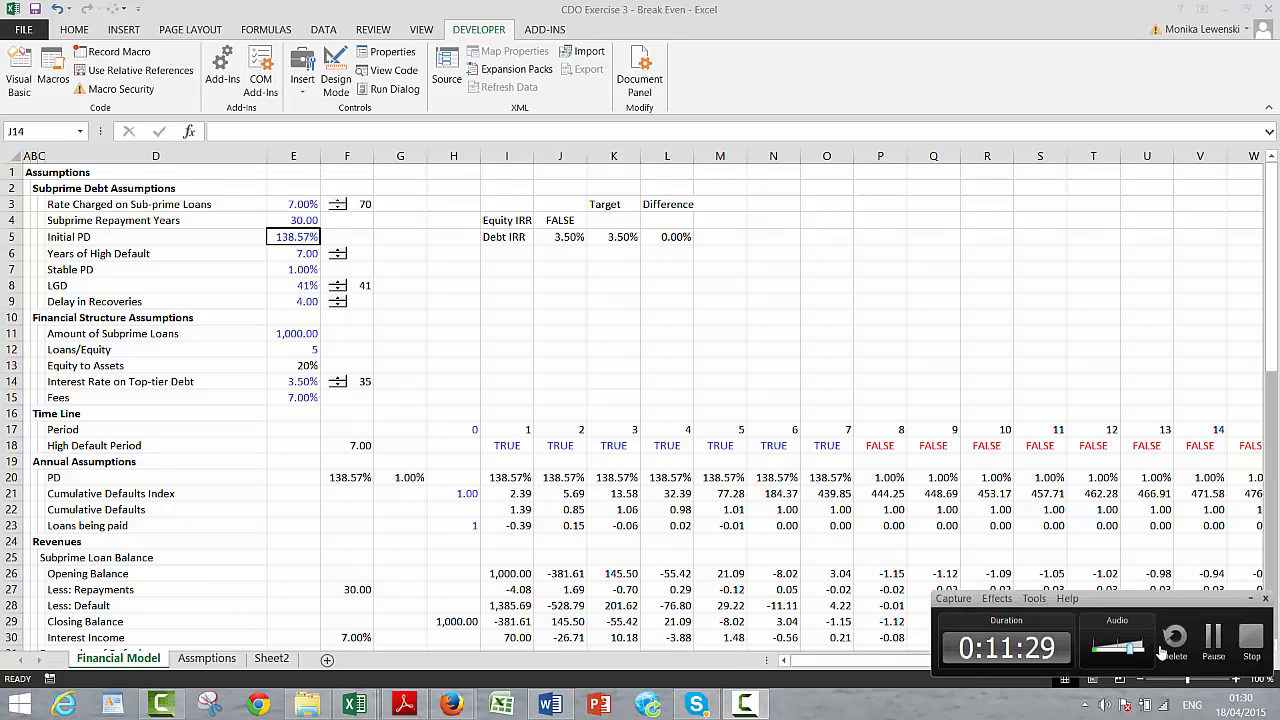
click(1212, 640)
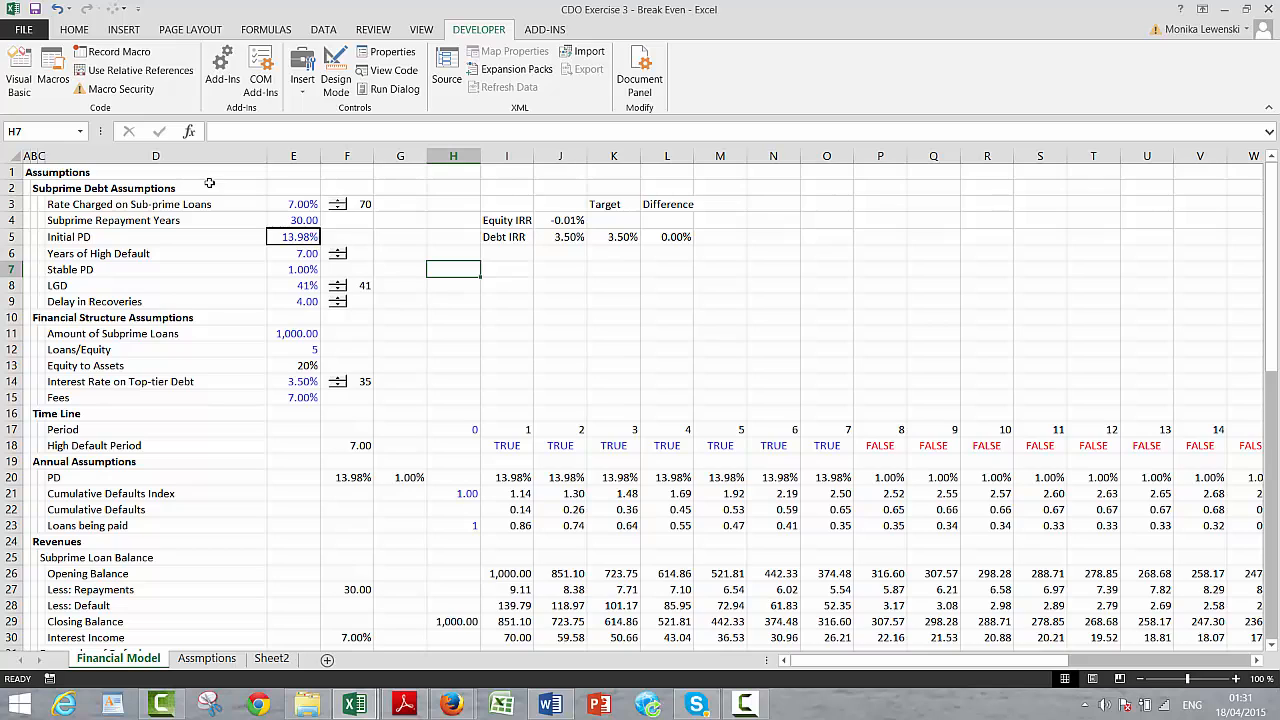
Step: Set the Initial PD in E5 to 90%
click(375, 224)
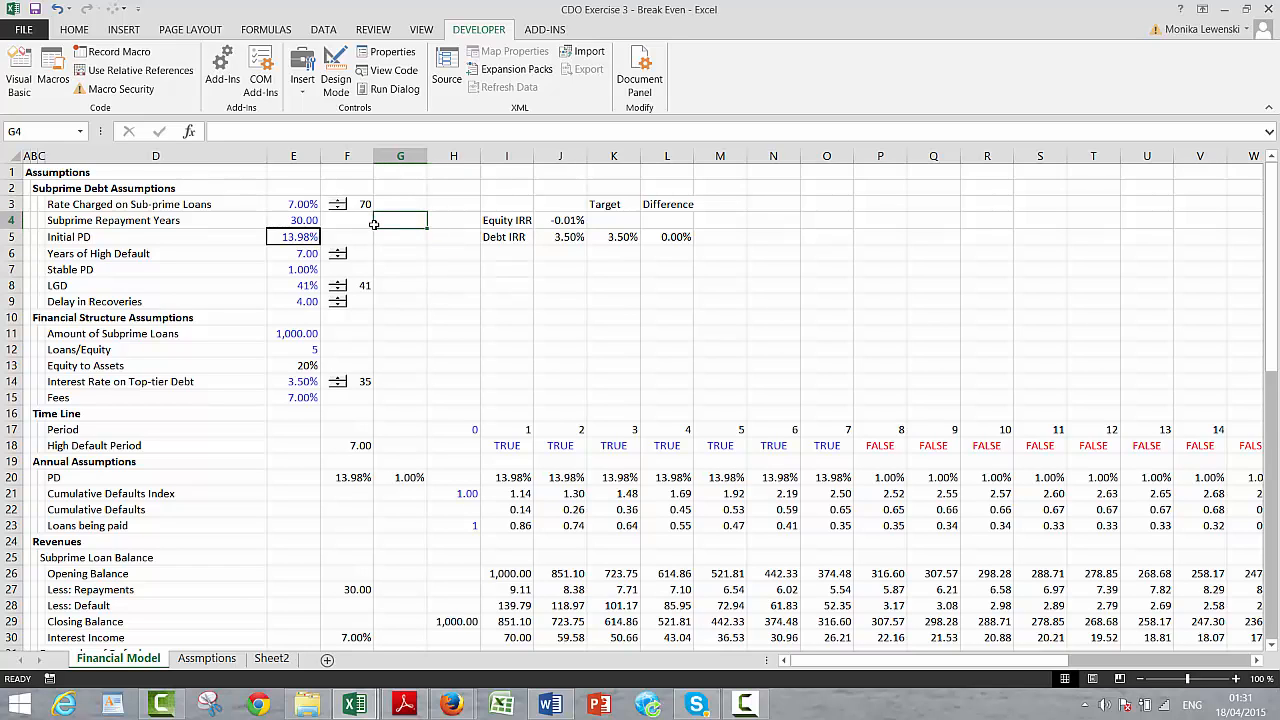
key(Down)
key(Left)
key(Left)
text(90)
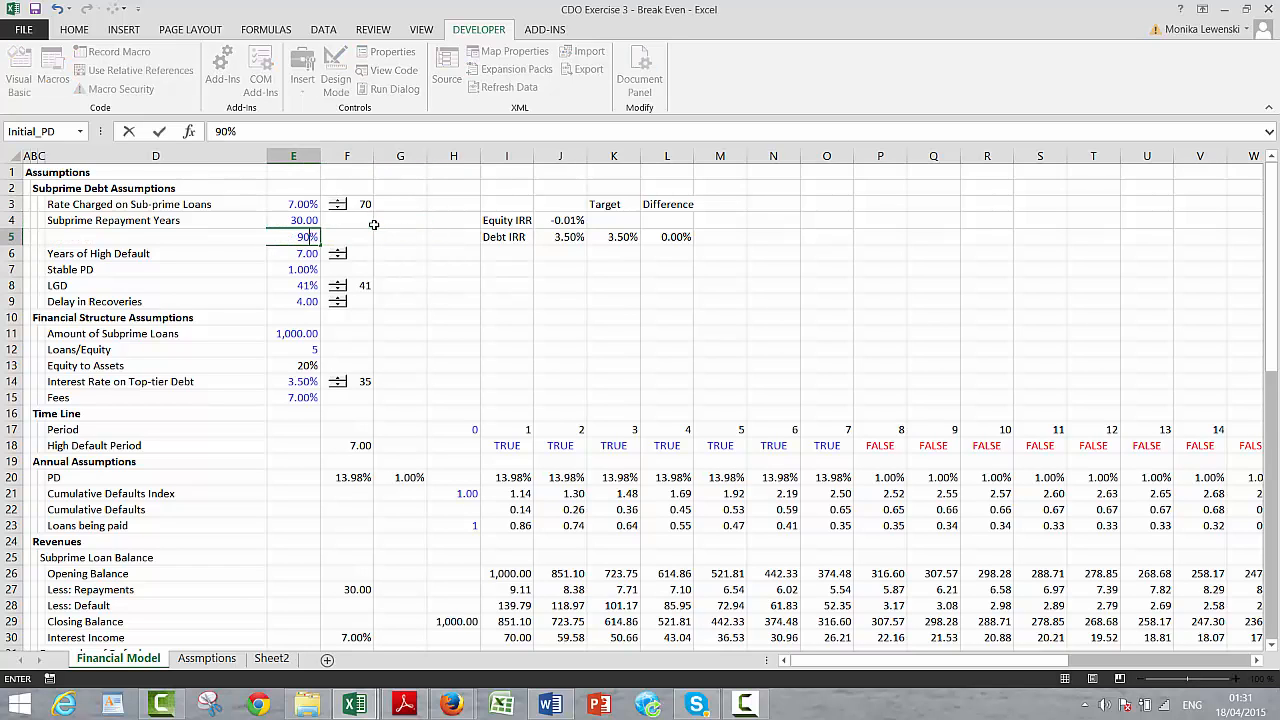
key(Return)
click(549, 311)
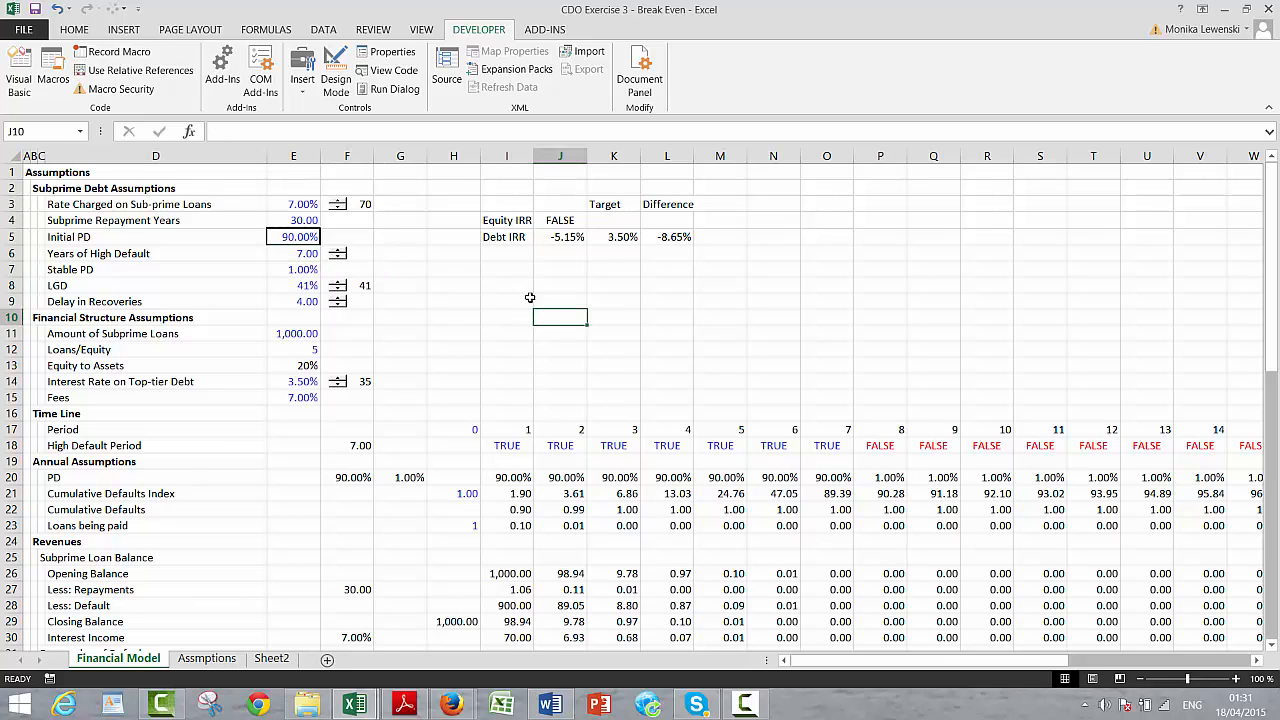
Step: Run the goalseek macro to solve for the break-even Initial PD from the 90% starting value
click(56, 68)
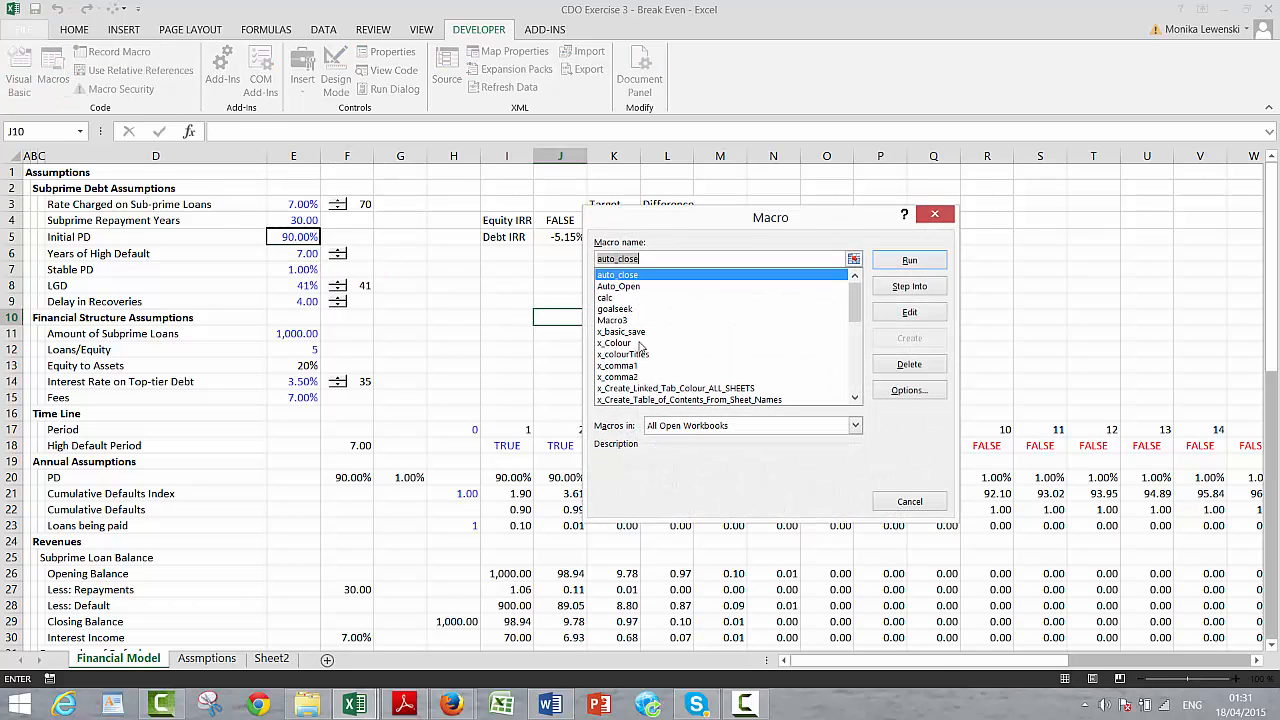
click(612, 309)
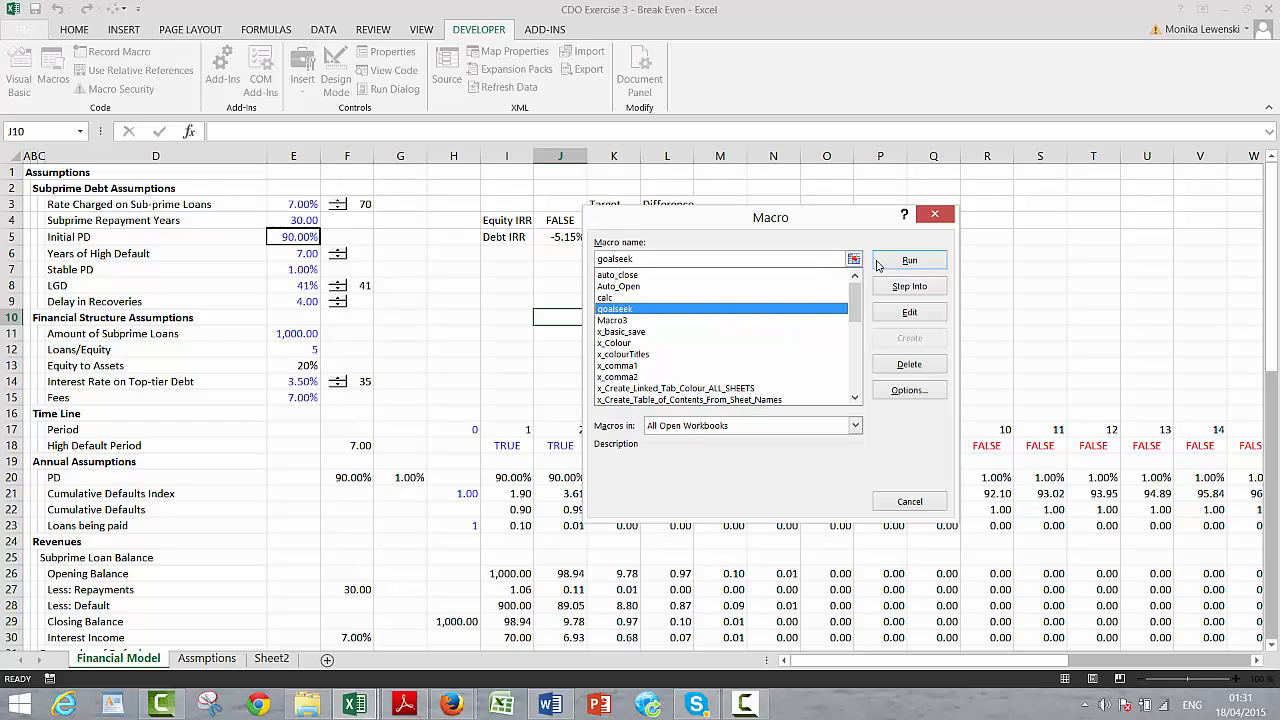
click(909, 260)
click(470, 358)
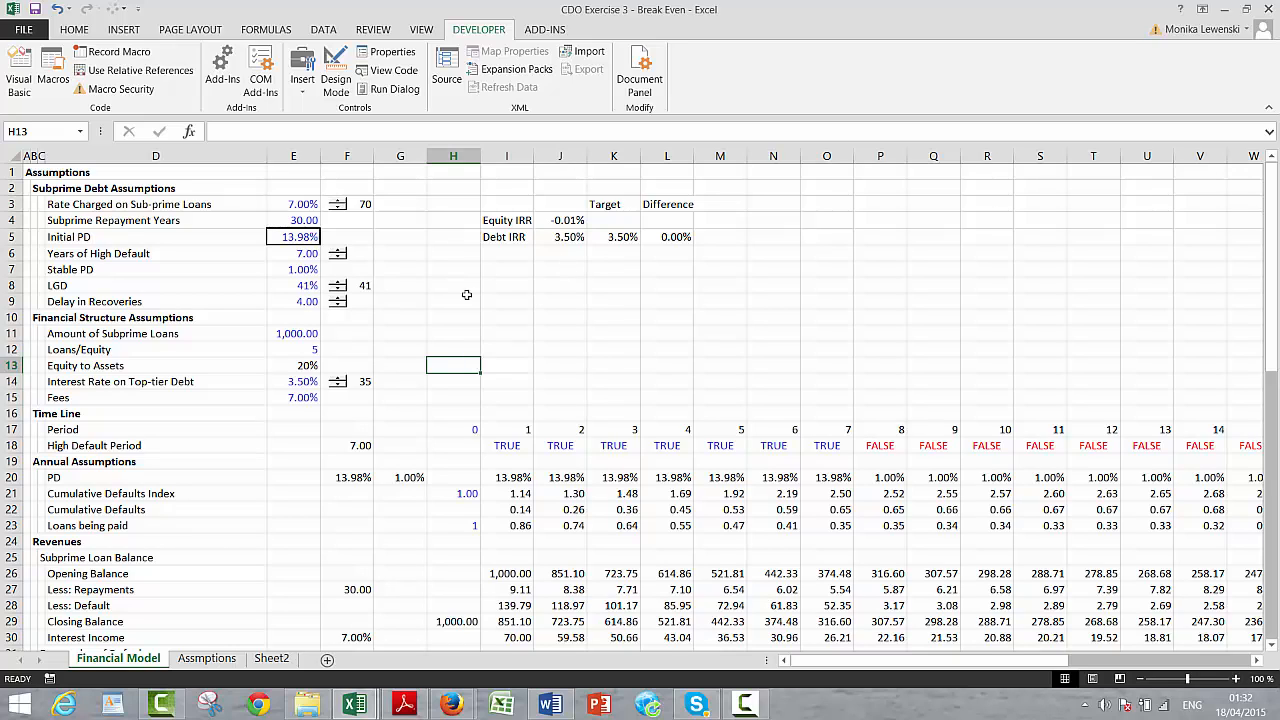
Step: Open the goalseek macro's code for editing
click(561, 313)
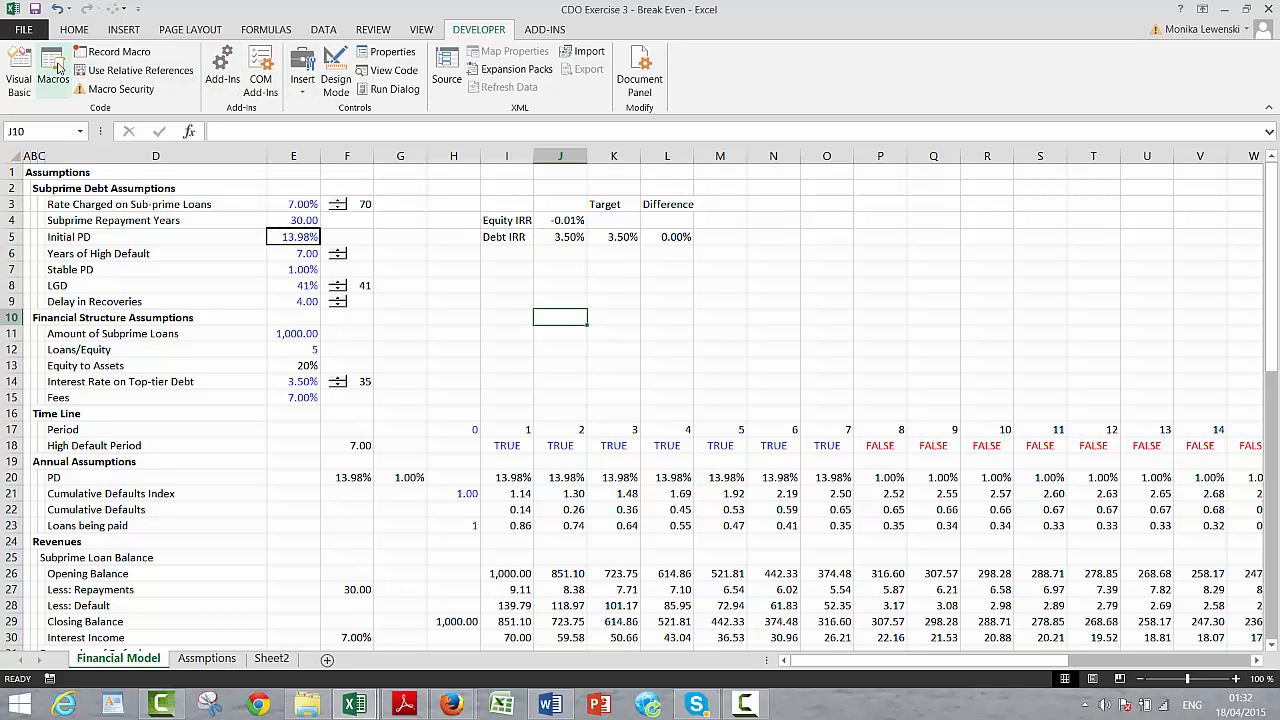
click(56, 68)
click(620, 309)
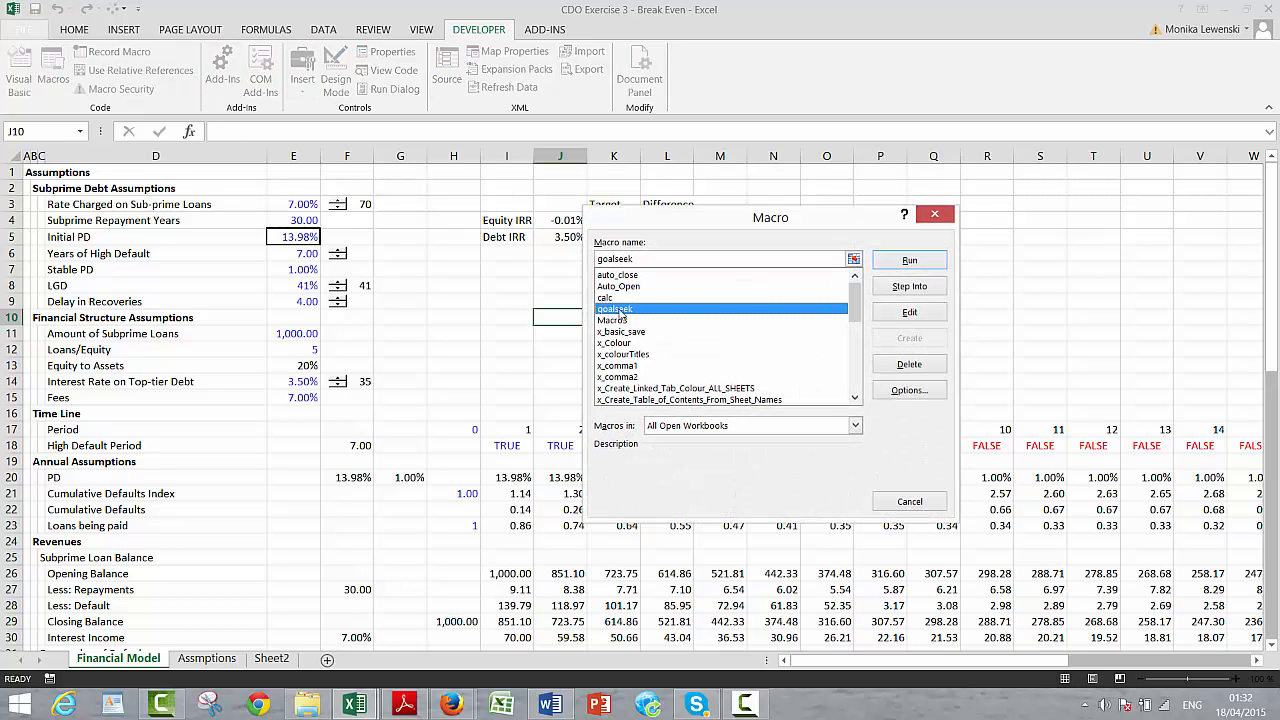
click(893, 313)
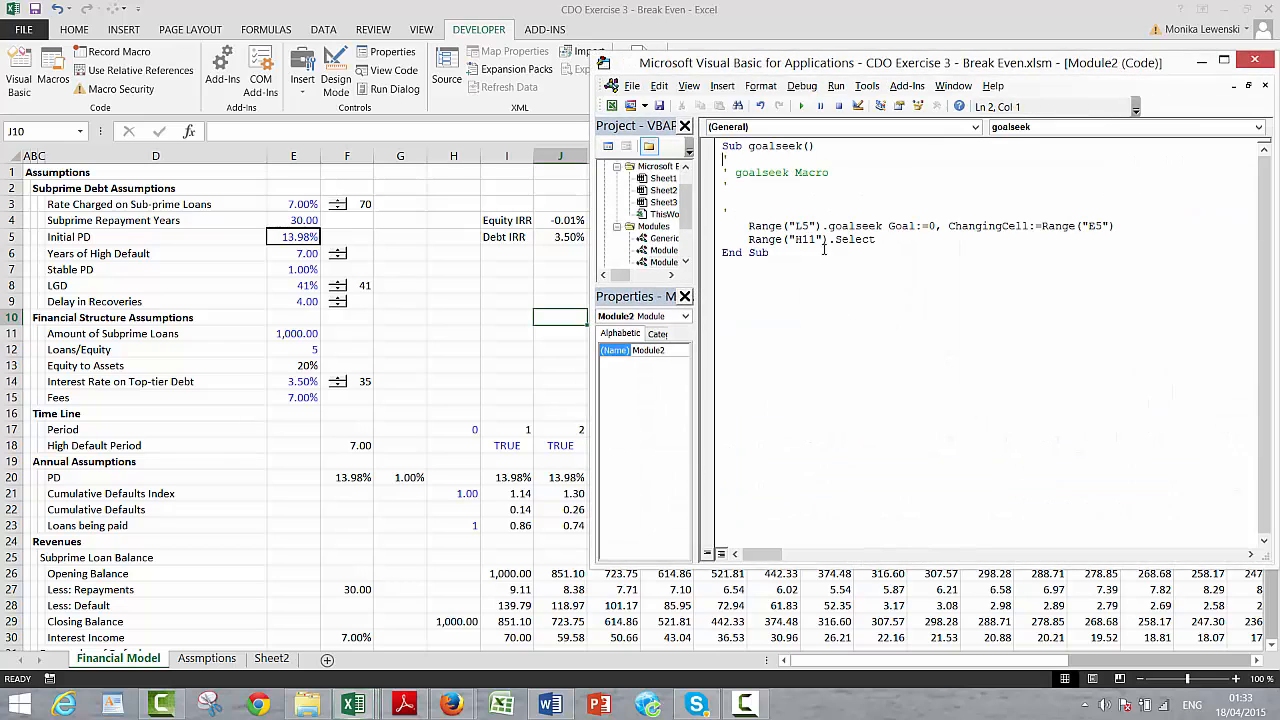
click(741, 196)
Step: Delete the Range("H11").Select line from the goalseek macro
click(736, 239)
key(Left)
key(Left)
key(shift+Left)
key(Right)
key(shift+Down)
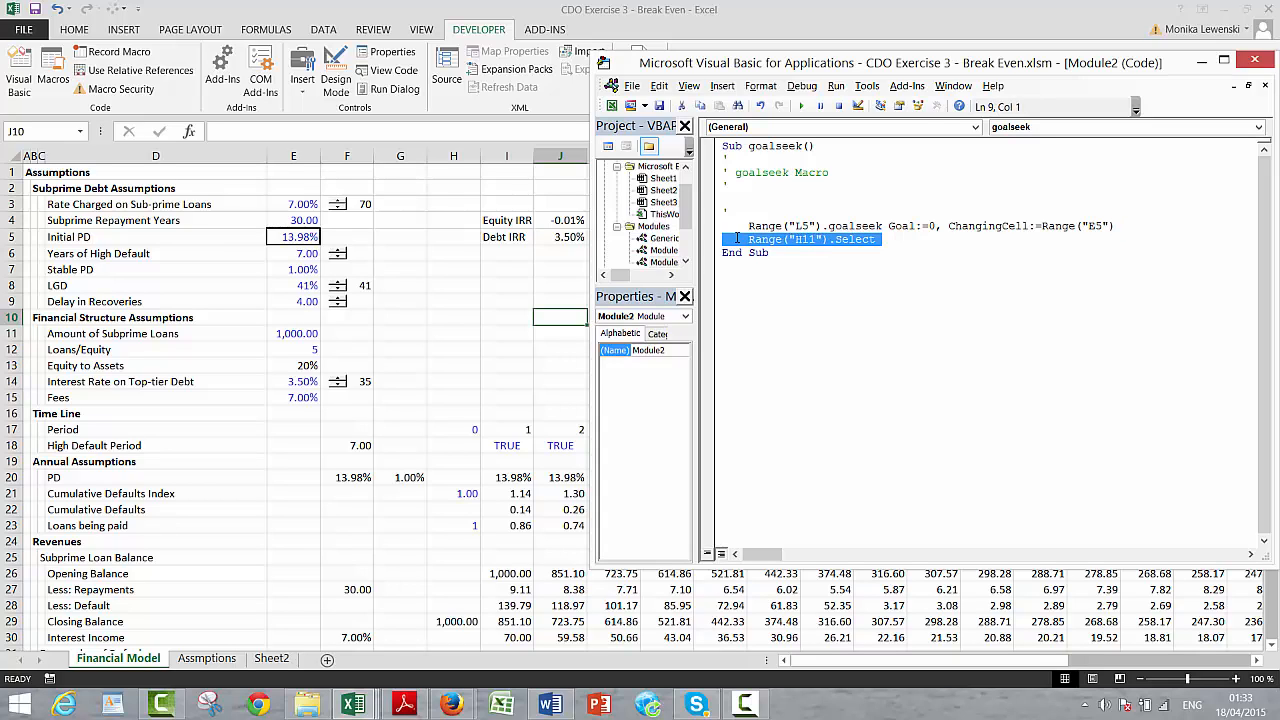
key(Delete)
Step: Replace the L5 reference in the macro's goalseek line with the range name dfference
key(Up)
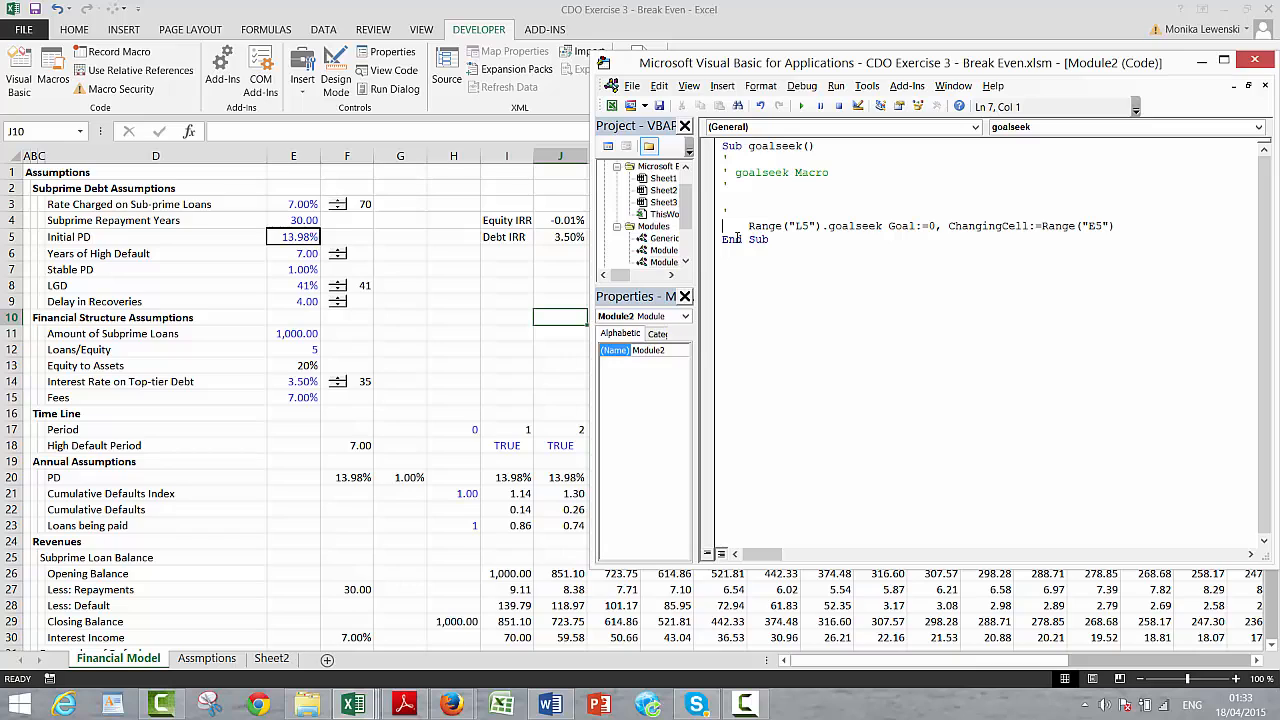
key(Right)
key(Right)
key(Right)
key(Right)
key(Right)
key(Right)
text(dfference)
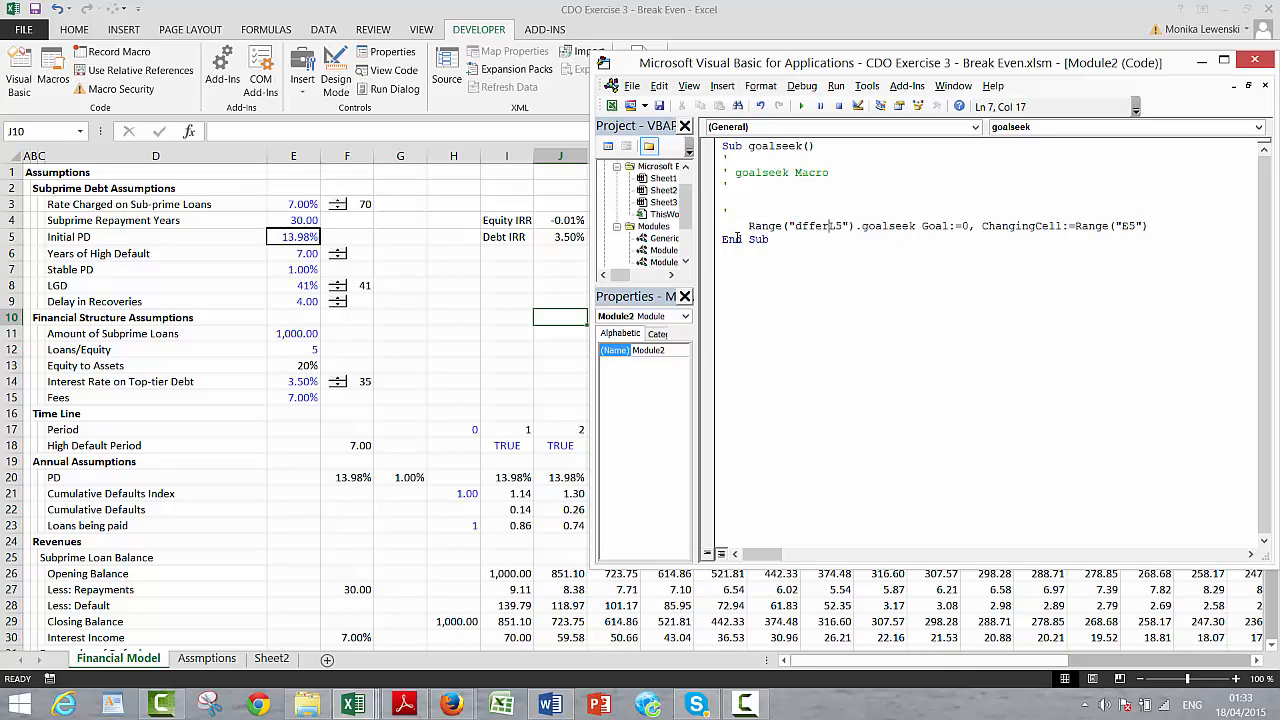
key(Delete)
key(Delete)
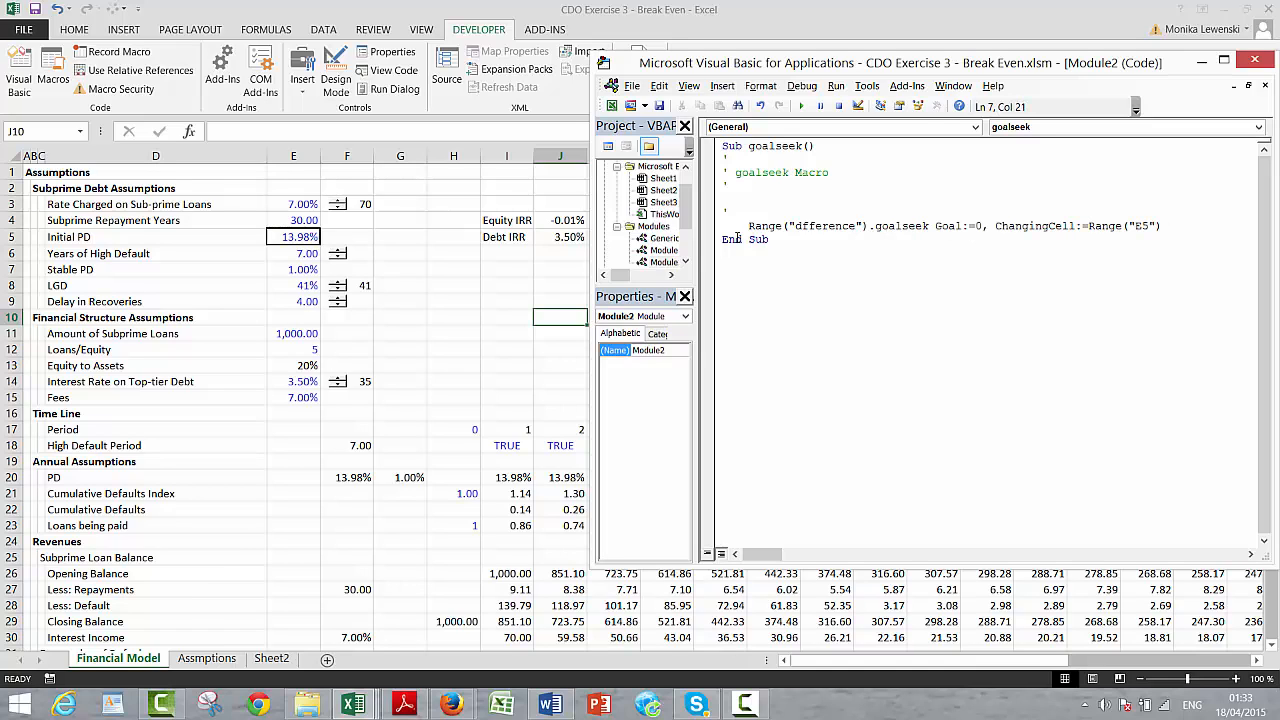
Step: Go to the Initial_PD cell on the Financial Model sheet and copy its range name
click(80, 142)
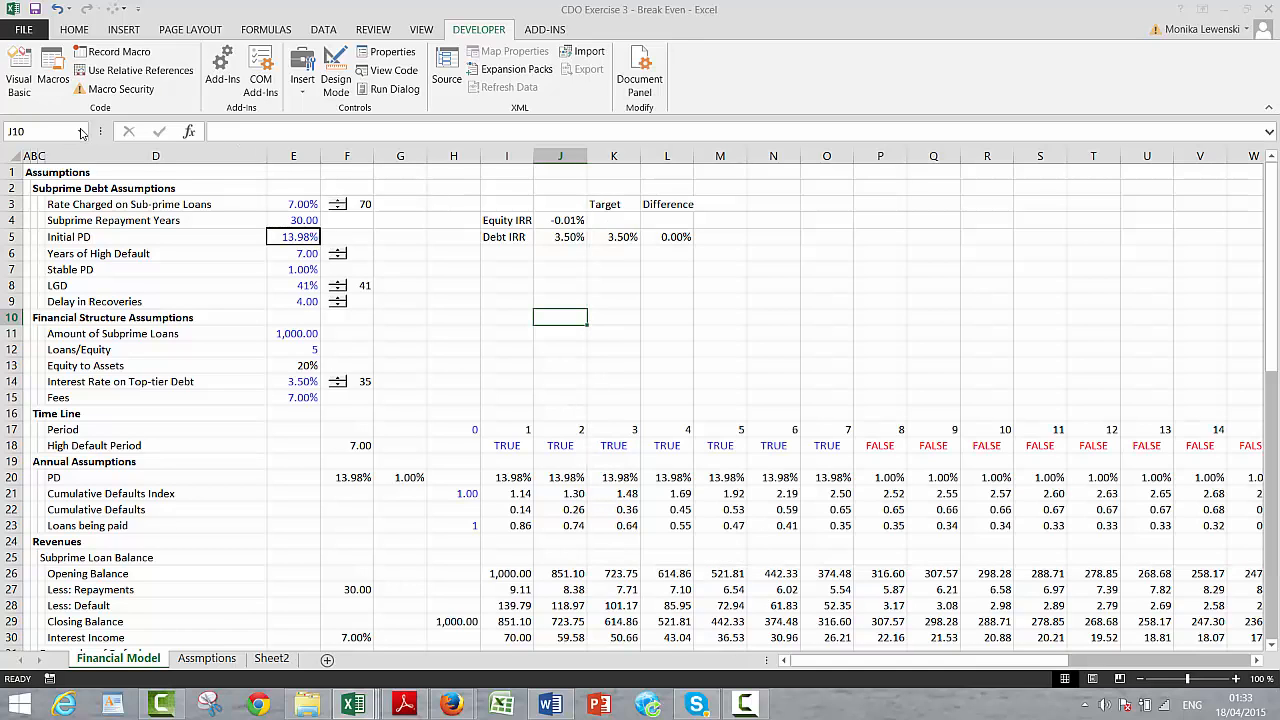
click(80, 131)
click(69, 167)
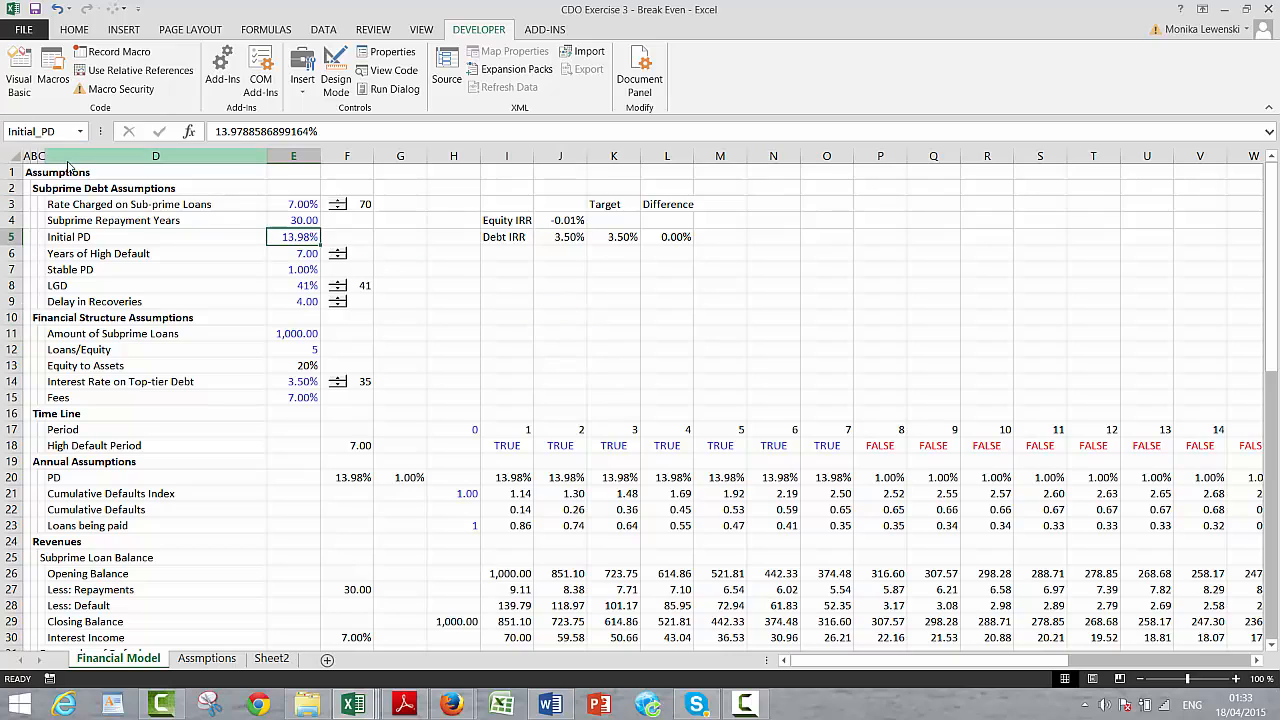
click(58, 131)
key(ctrl+c)
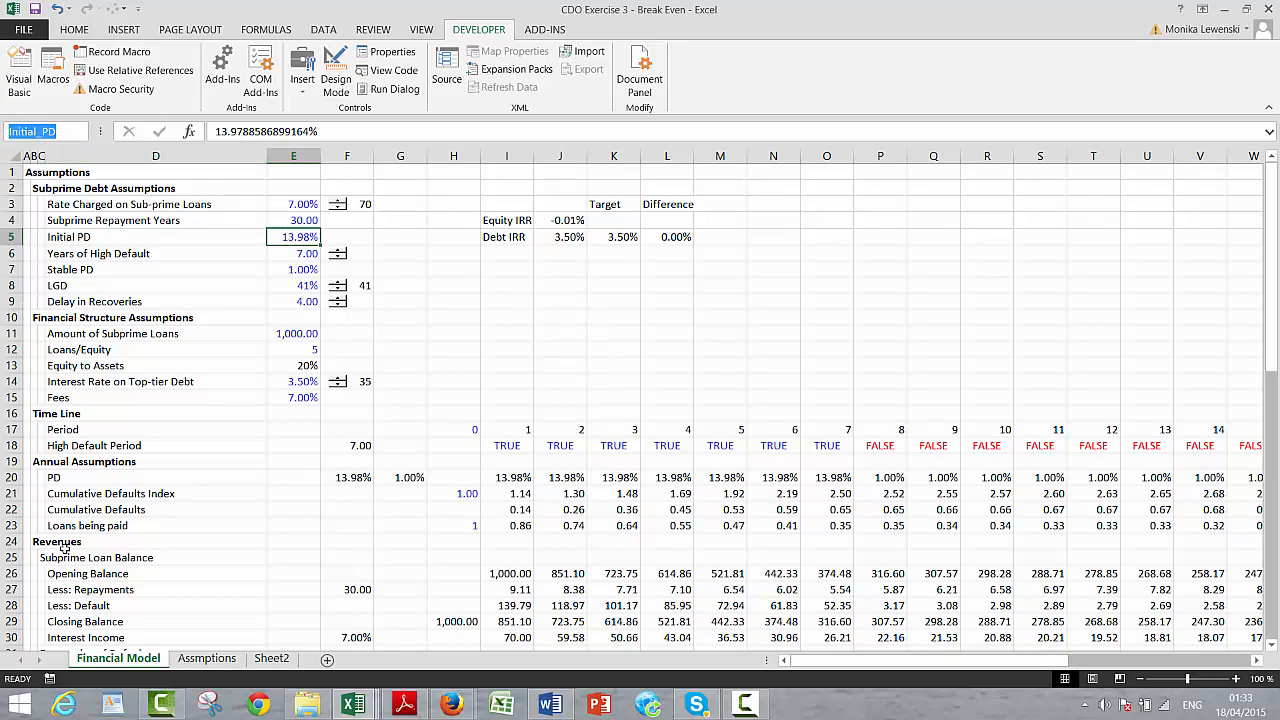
Step: Return to the macro code and replace E5 in the ChangingCell argument with the copied name Initial_PD
click(362, 708)
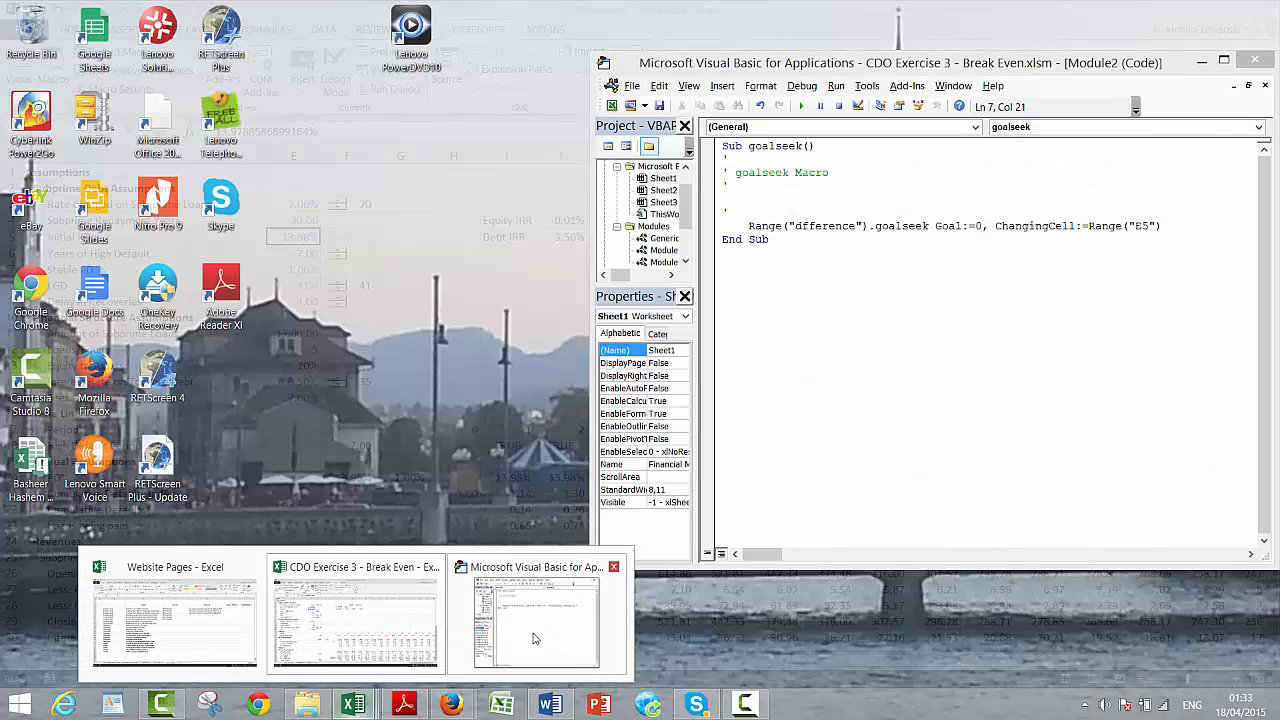
click(537, 612)
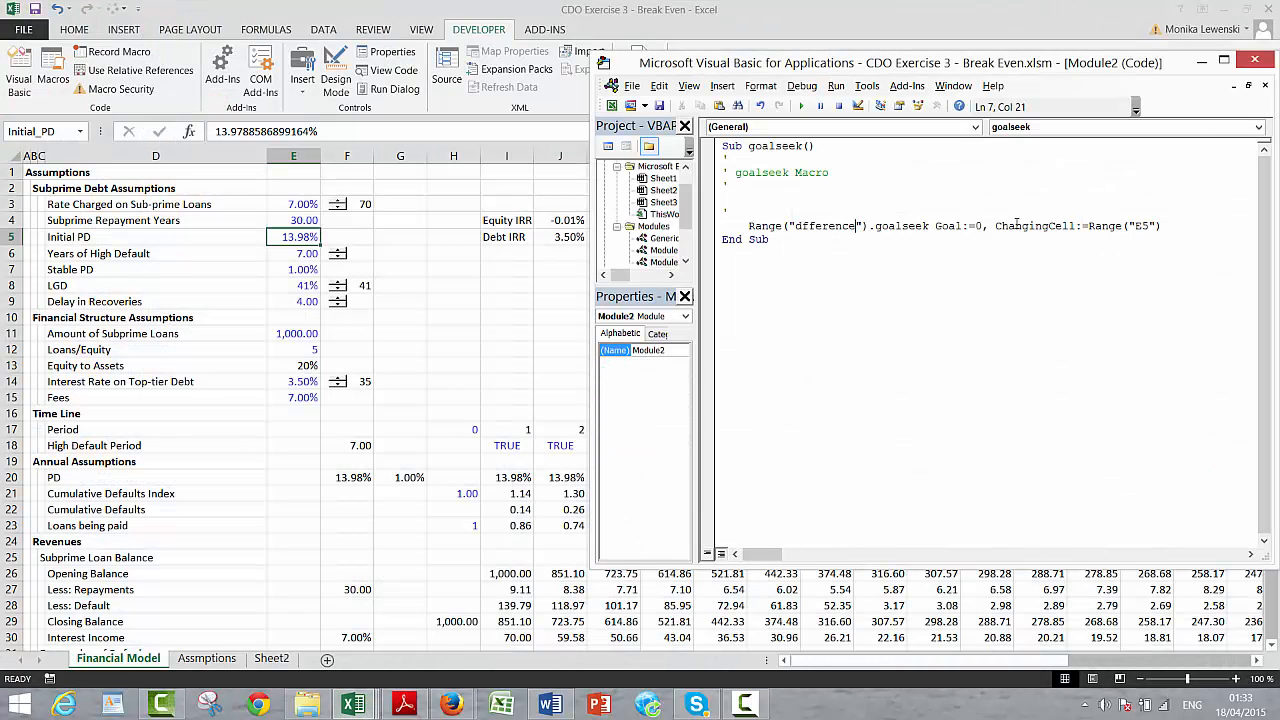
click(1138, 226)
click(1136, 226)
drag(1136, 226, 1151, 228)
key(ctrl+v)
Step: Copy Range("Initial_PD") to the empty line above the goalseek statement and assign it 90%
click(1072, 207)
click(1091, 226)
drag(1091, 226, 1217, 224)
key(ctrl+c)
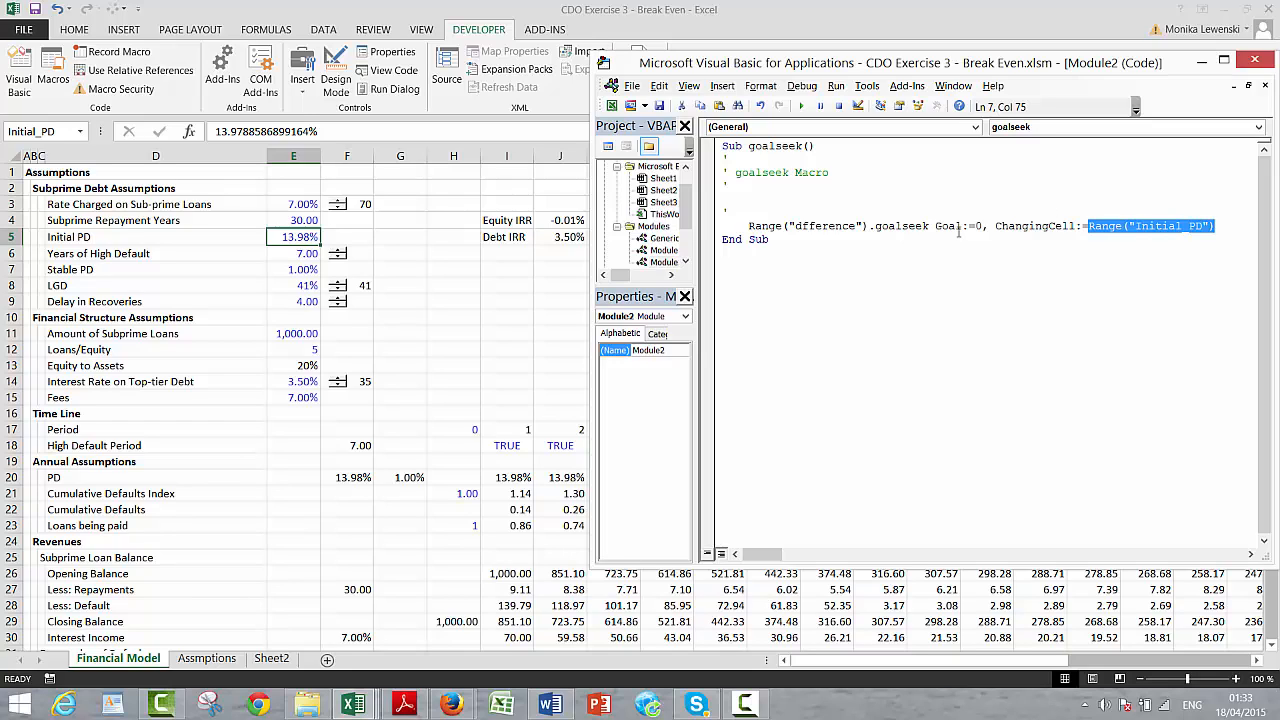
click(808, 199)
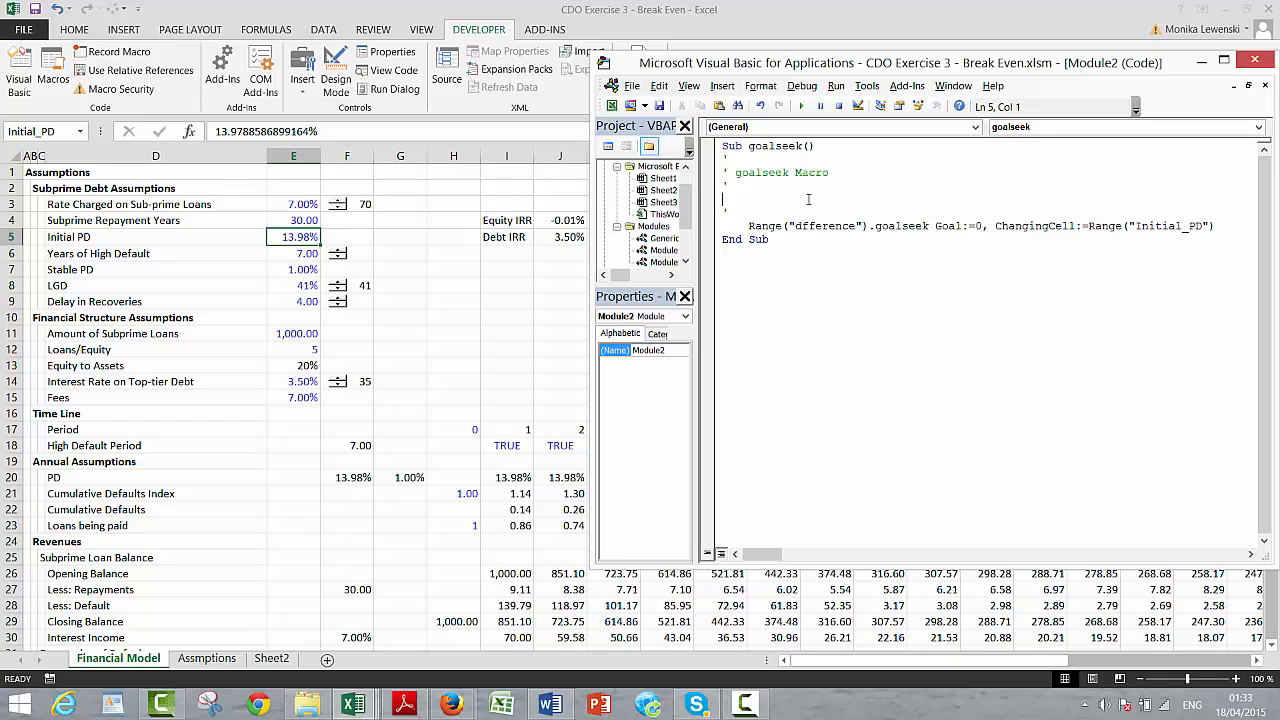
key(ctrl+v)
text(= )
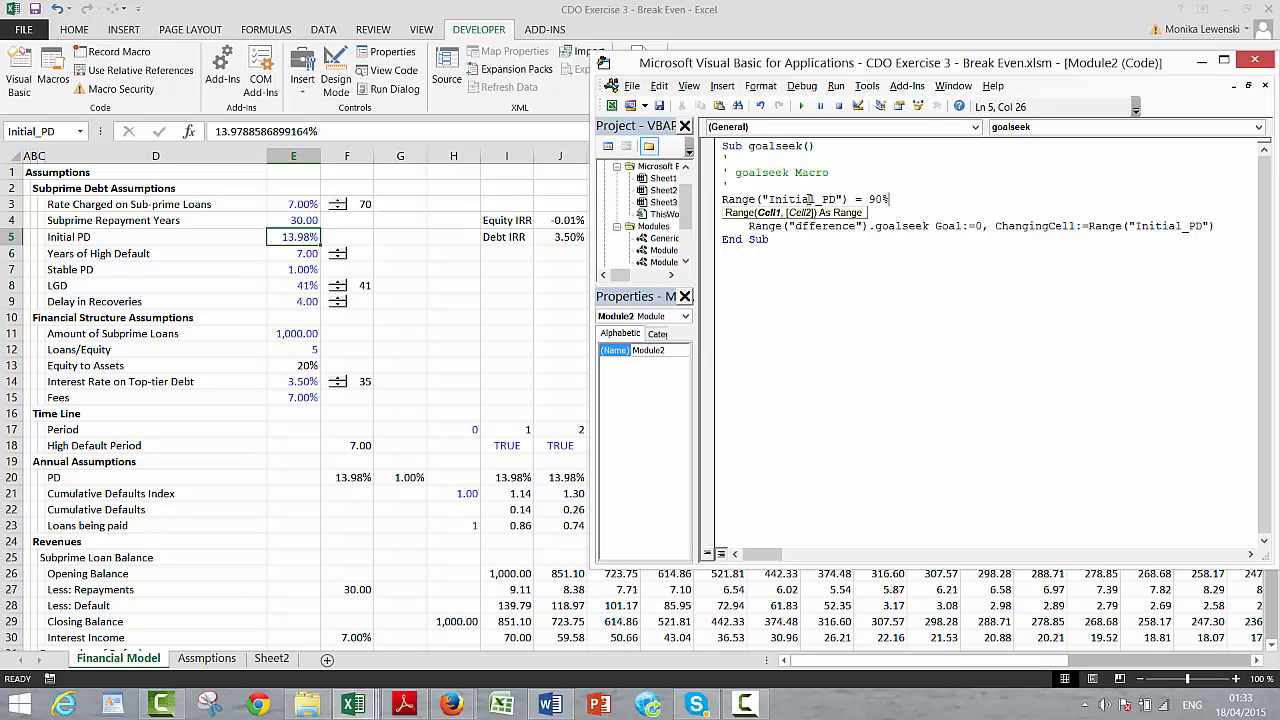
text(90%)
Step: Rewrite the Initial_PD starting value as 0.9 and leave blank lines instead of the apostrophe before the goalseek statement
key(Down)
key(Down)
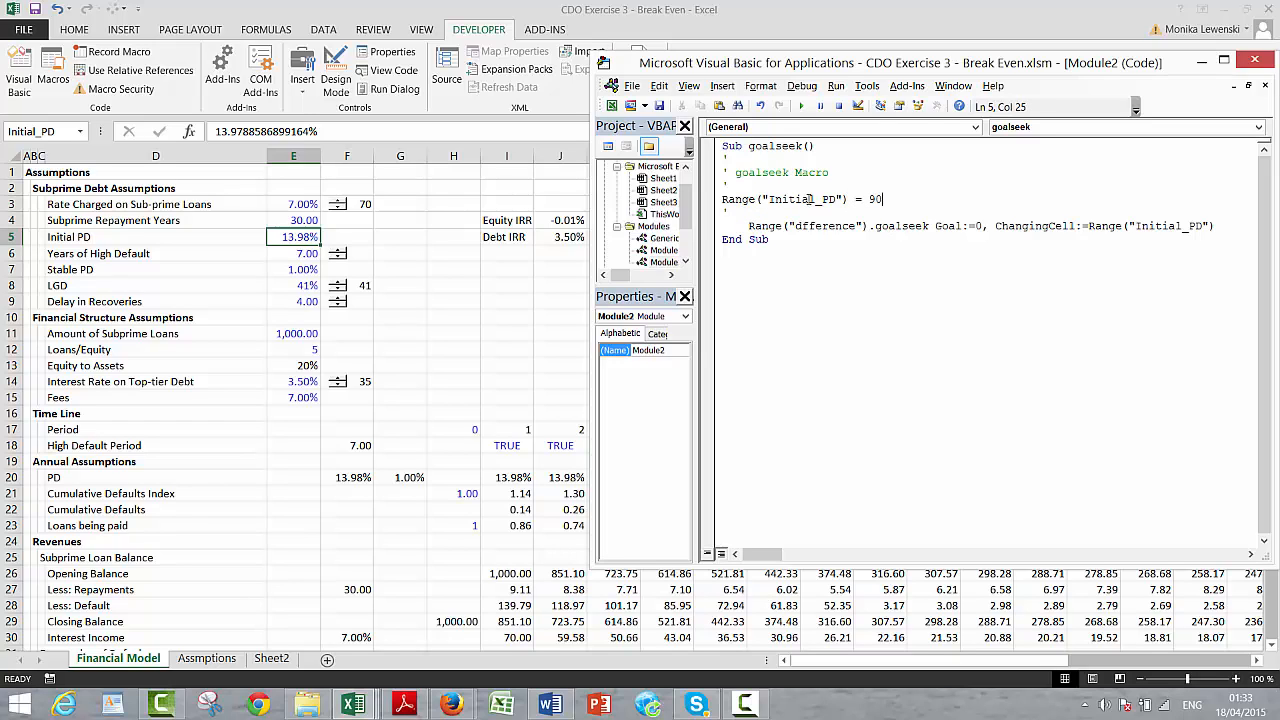
text(0.)
key(Down)
key(Return)
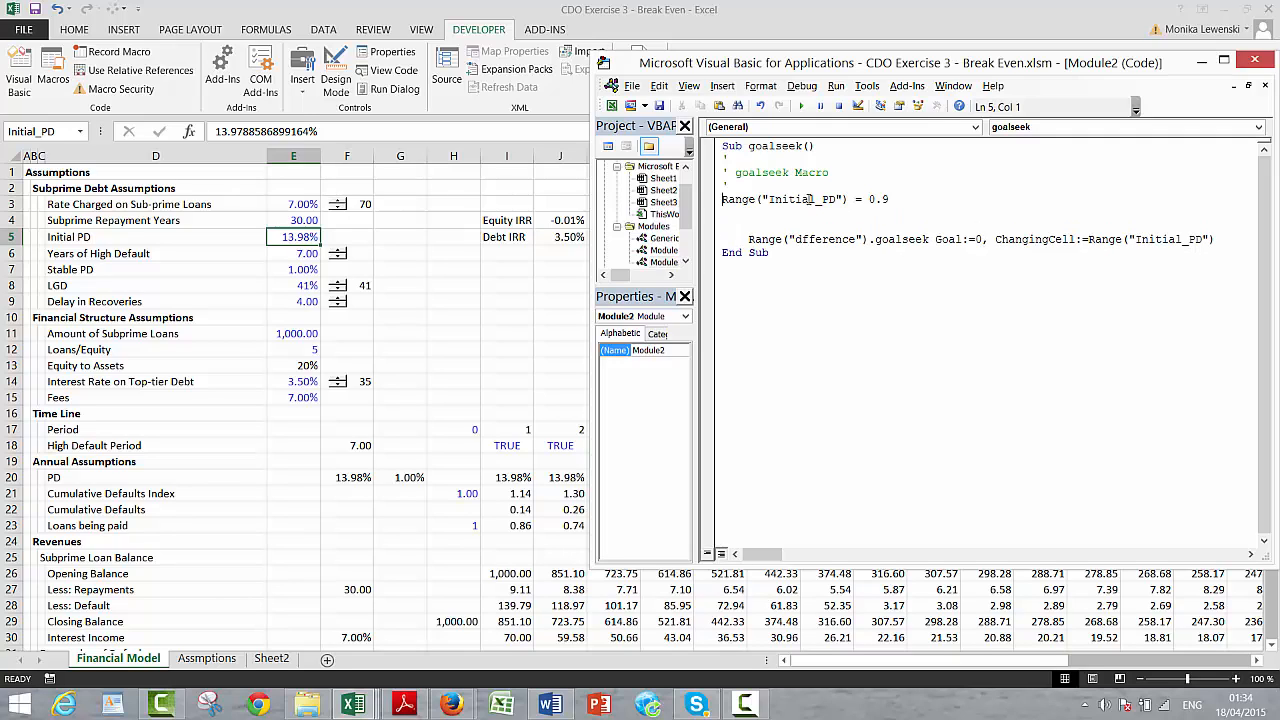
Step: Indent the Range("Initial_PD") = 0.9 line and remove one blank line above the goalseek statement
key(Tab)
key(Down)
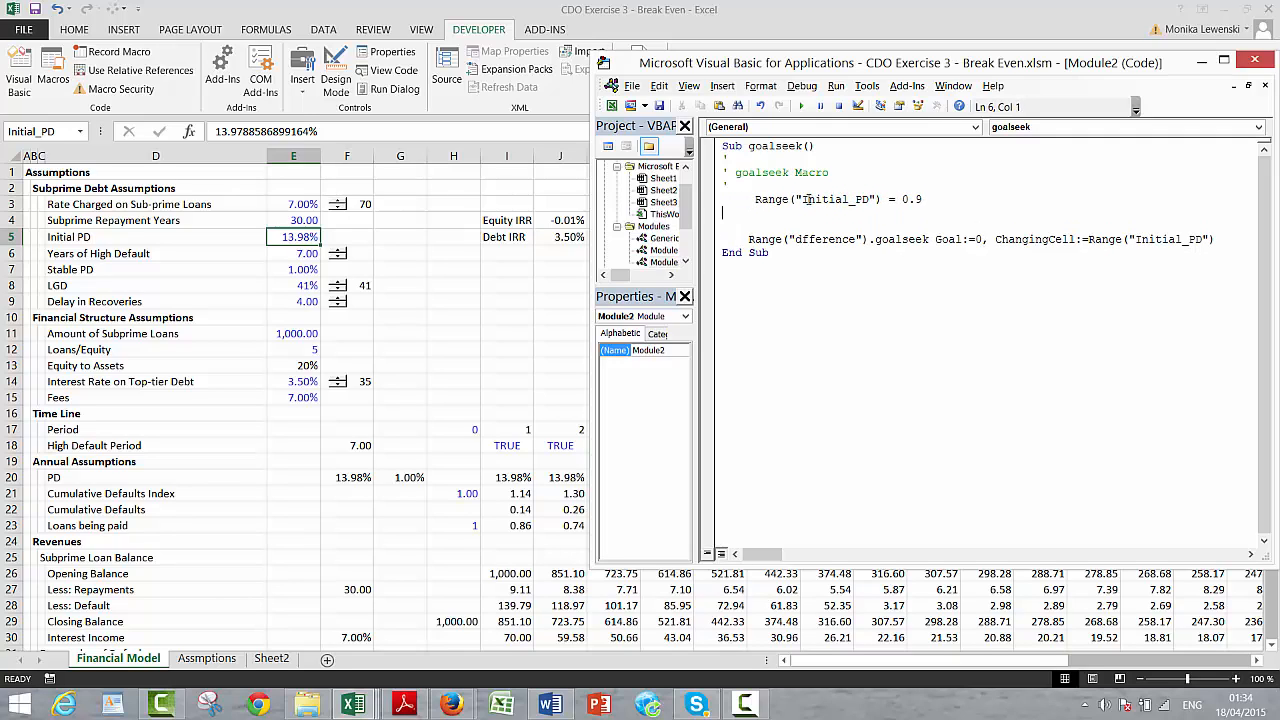
key(BackSpace)
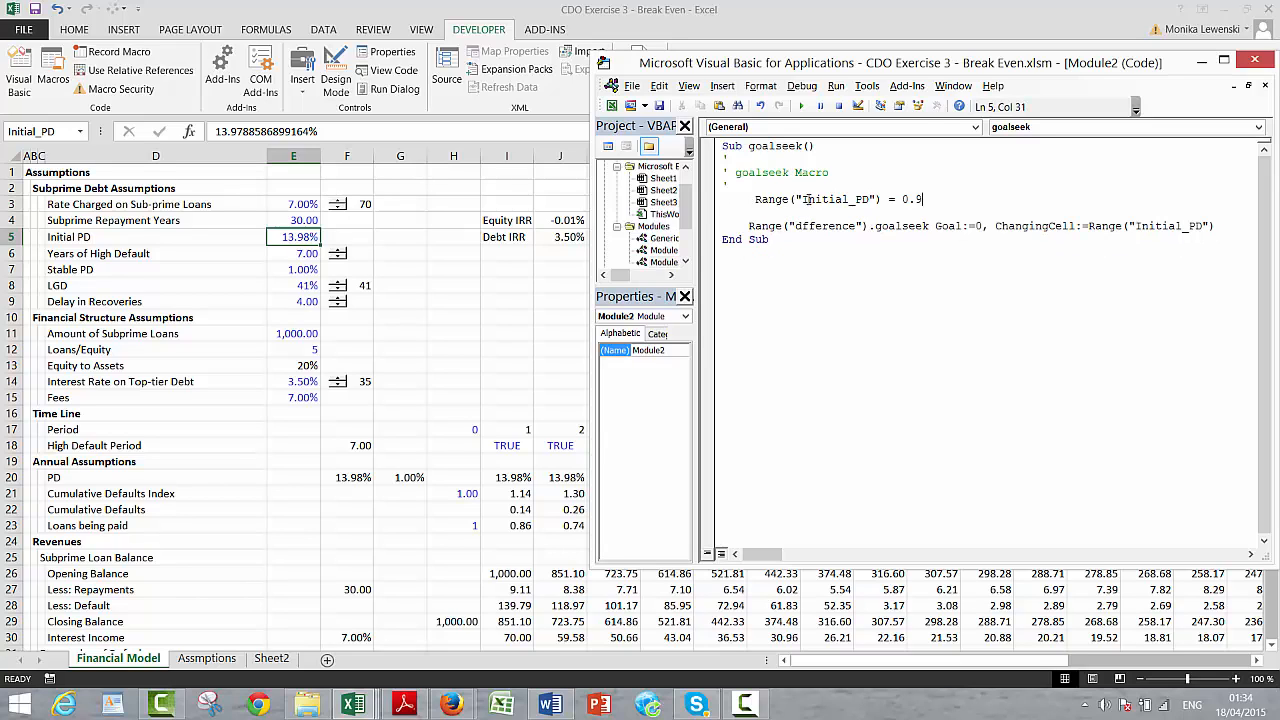
Step: Assign the goalseek macro to the spinner beside Rate Charged on Sub-prime Loans on the Financial Model sheet
click(485, 283)
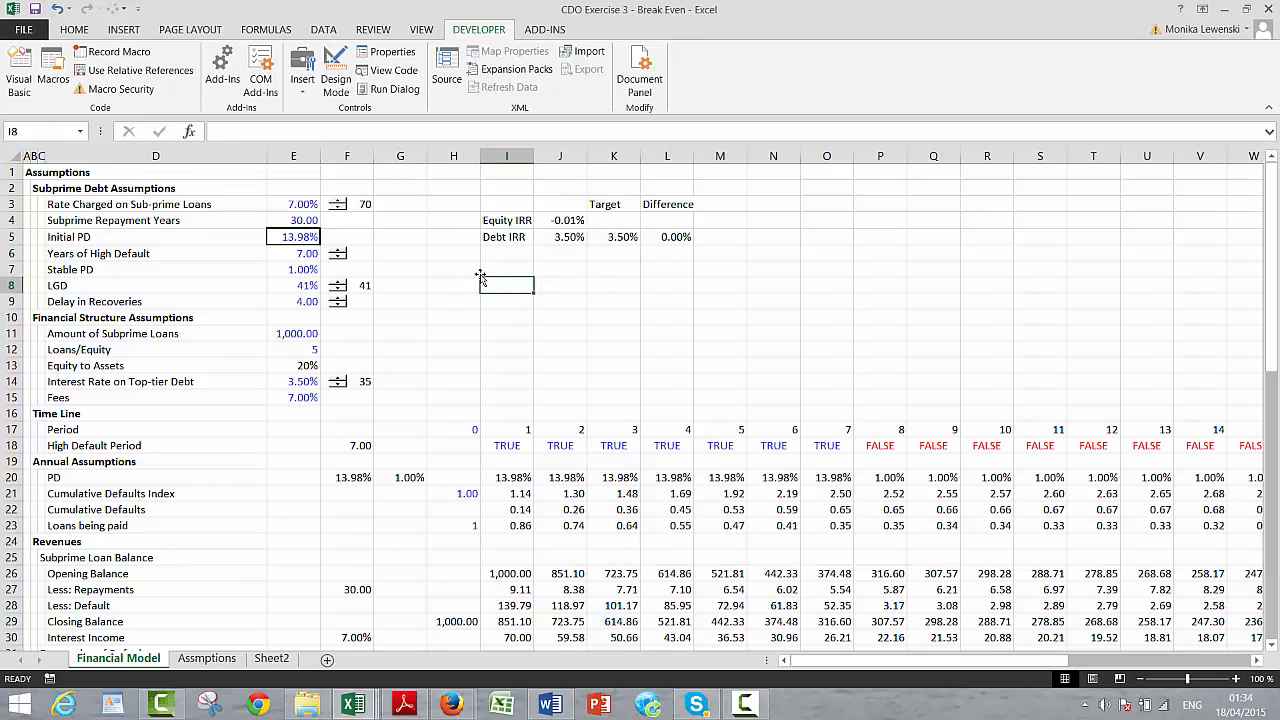
right_click(338, 205)
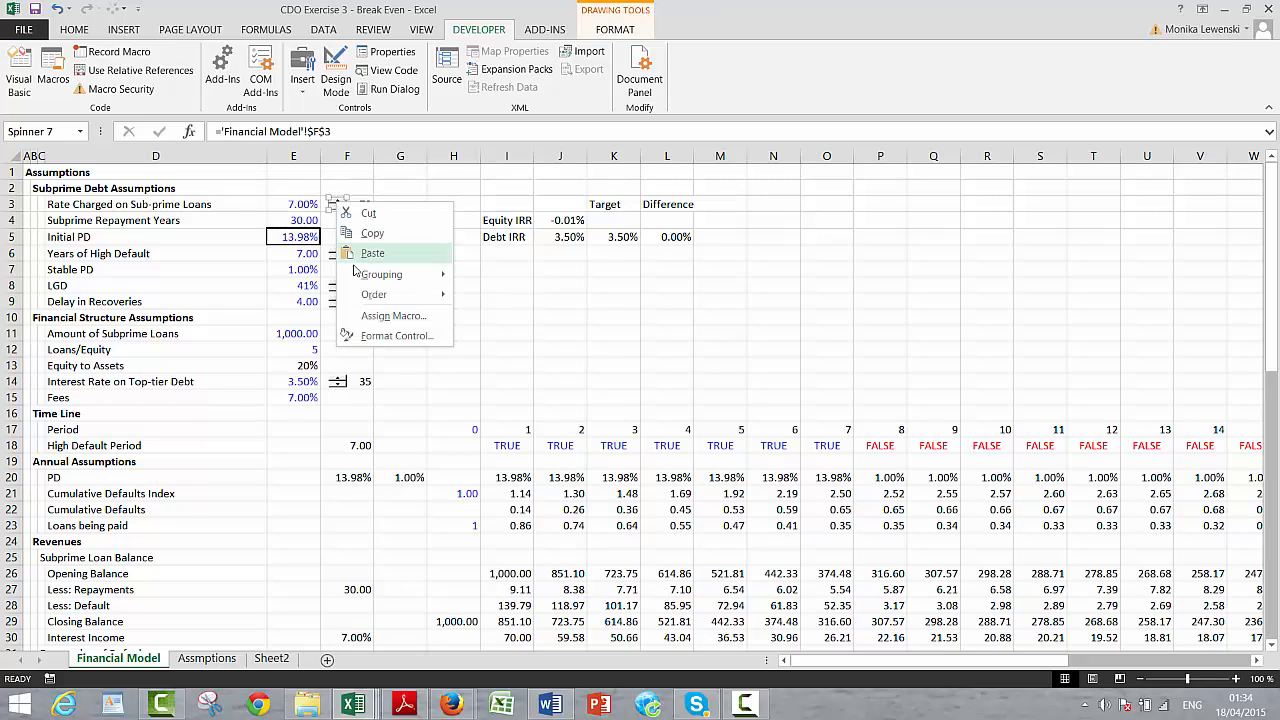
click(369, 317)
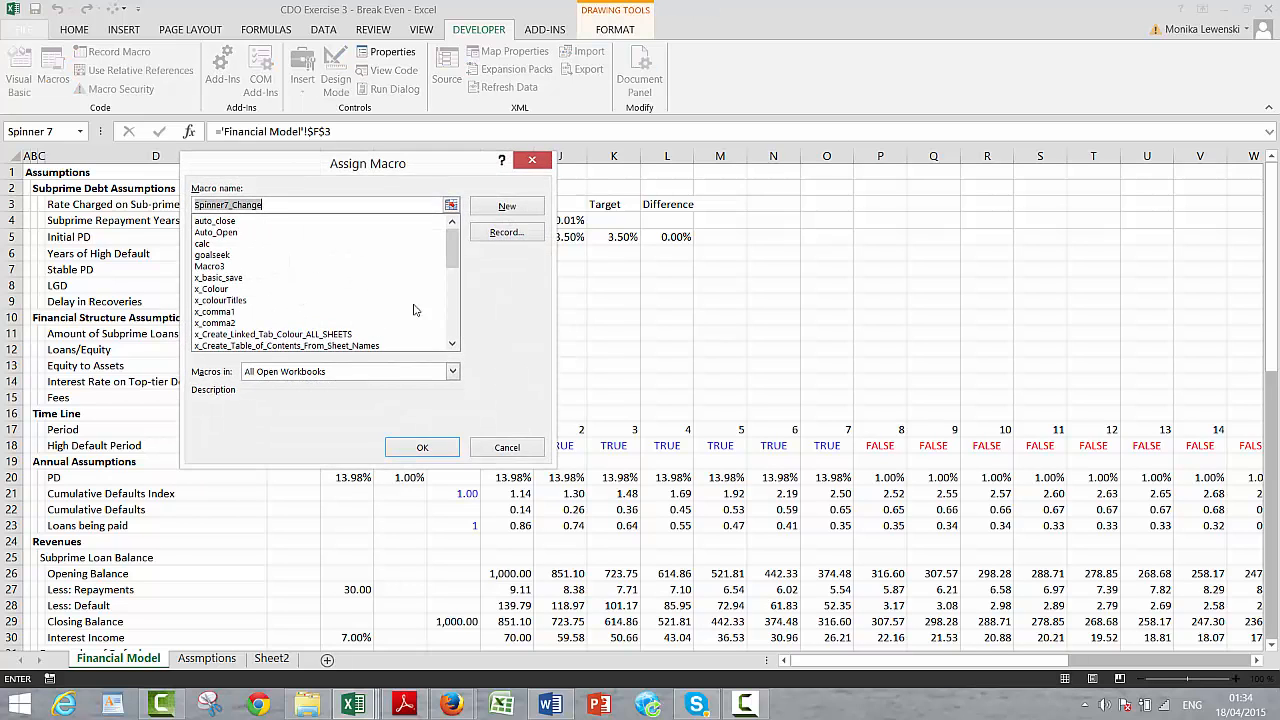
click(211, 255)
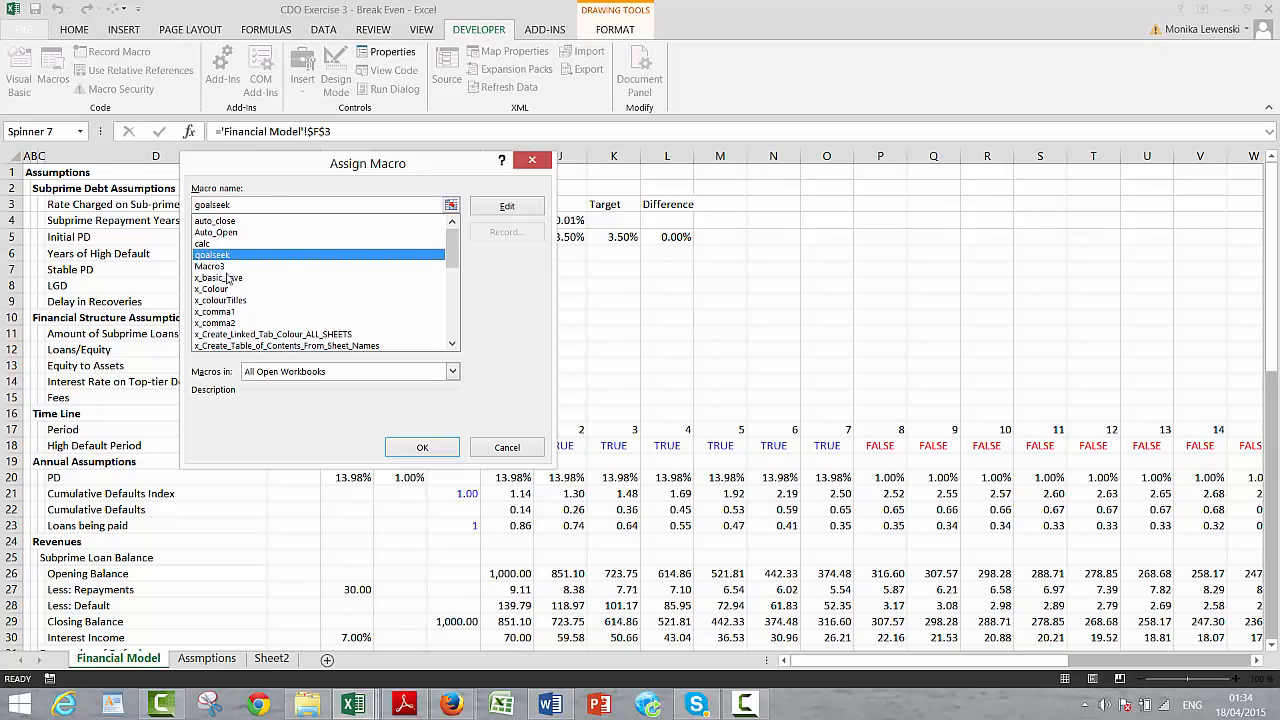
click(425, 449)
click(491, 317)
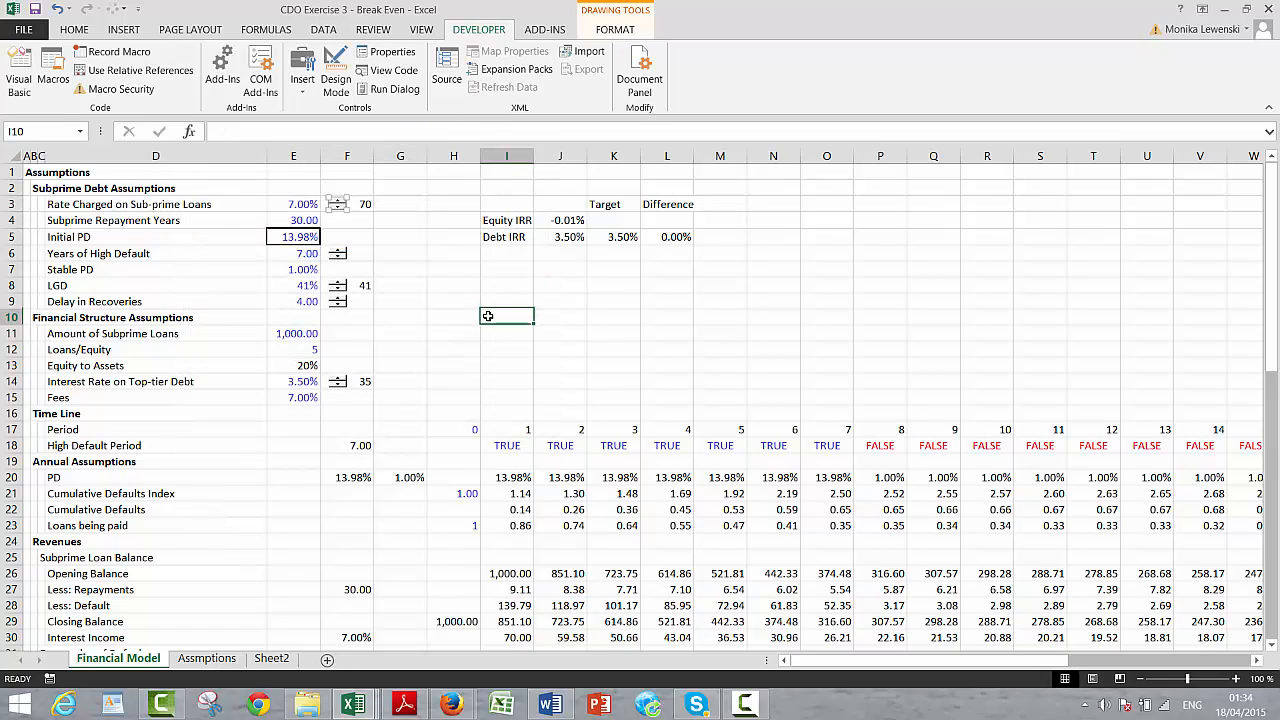
Step: Test the rate spinner, debug the macro, correct the range name "dfference" to "difference" and continue running it
click(338, 203)
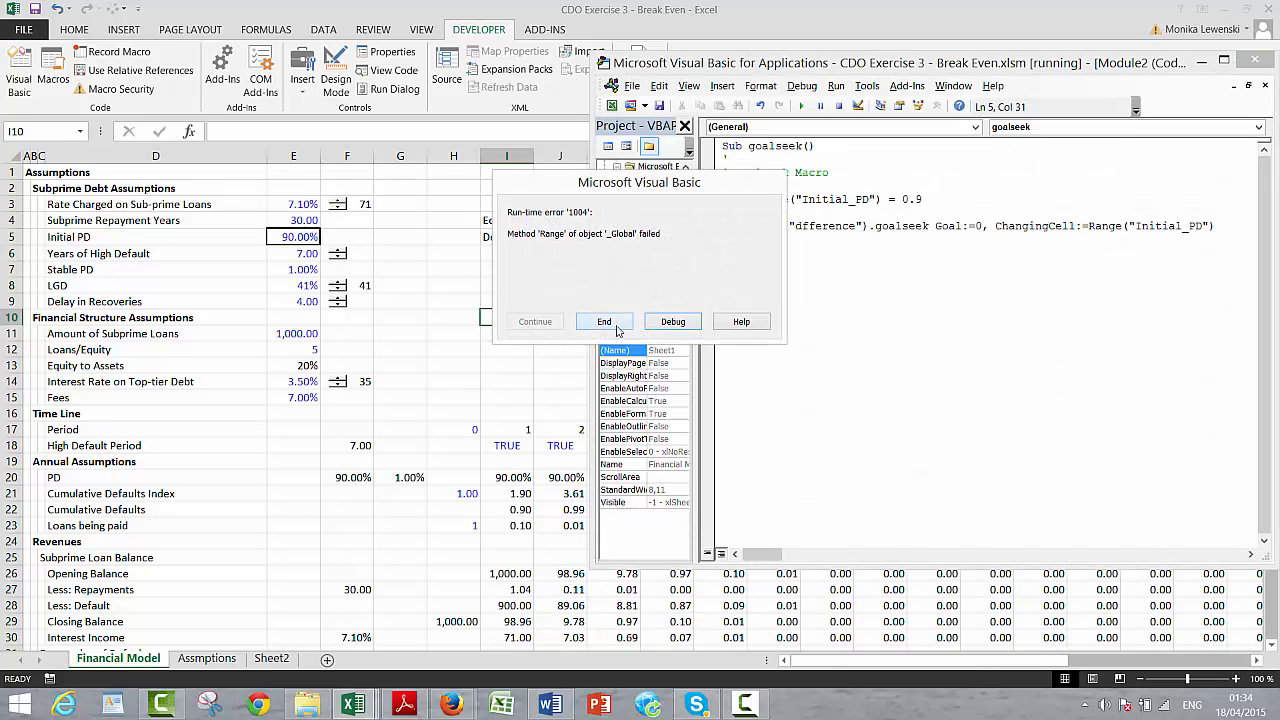
click(668, 321)
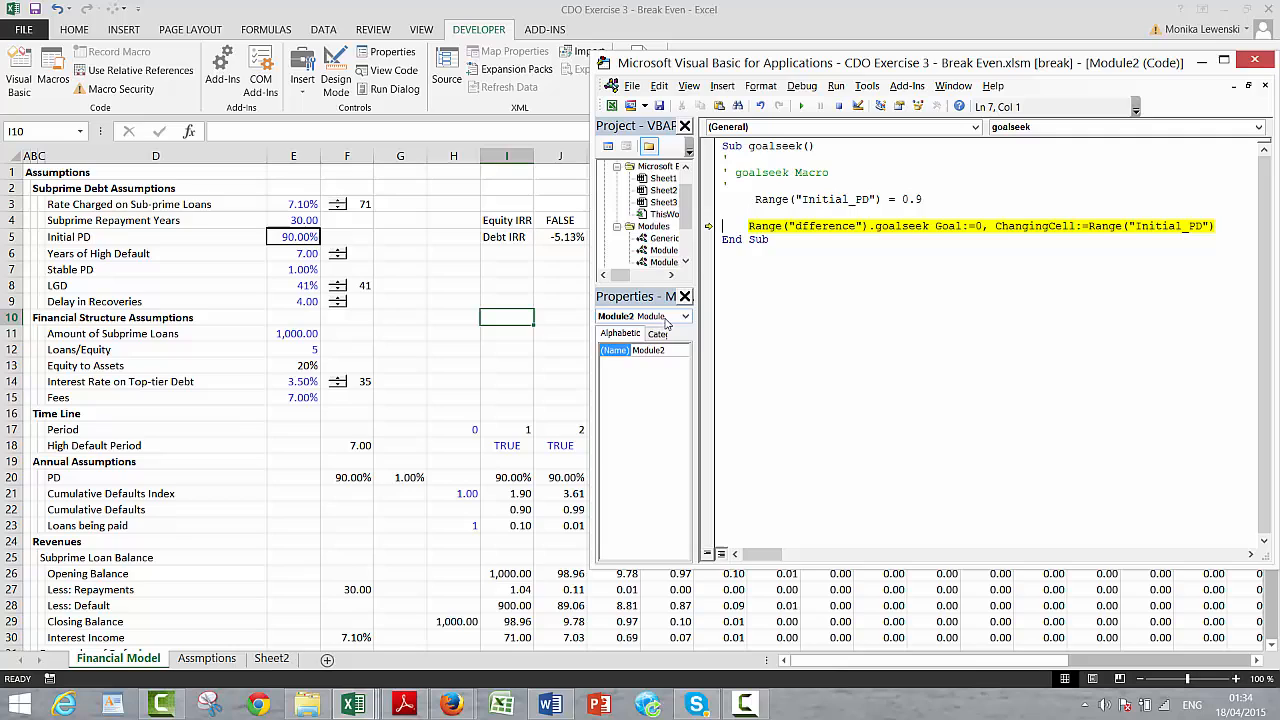
click(799, 226)
text(i)
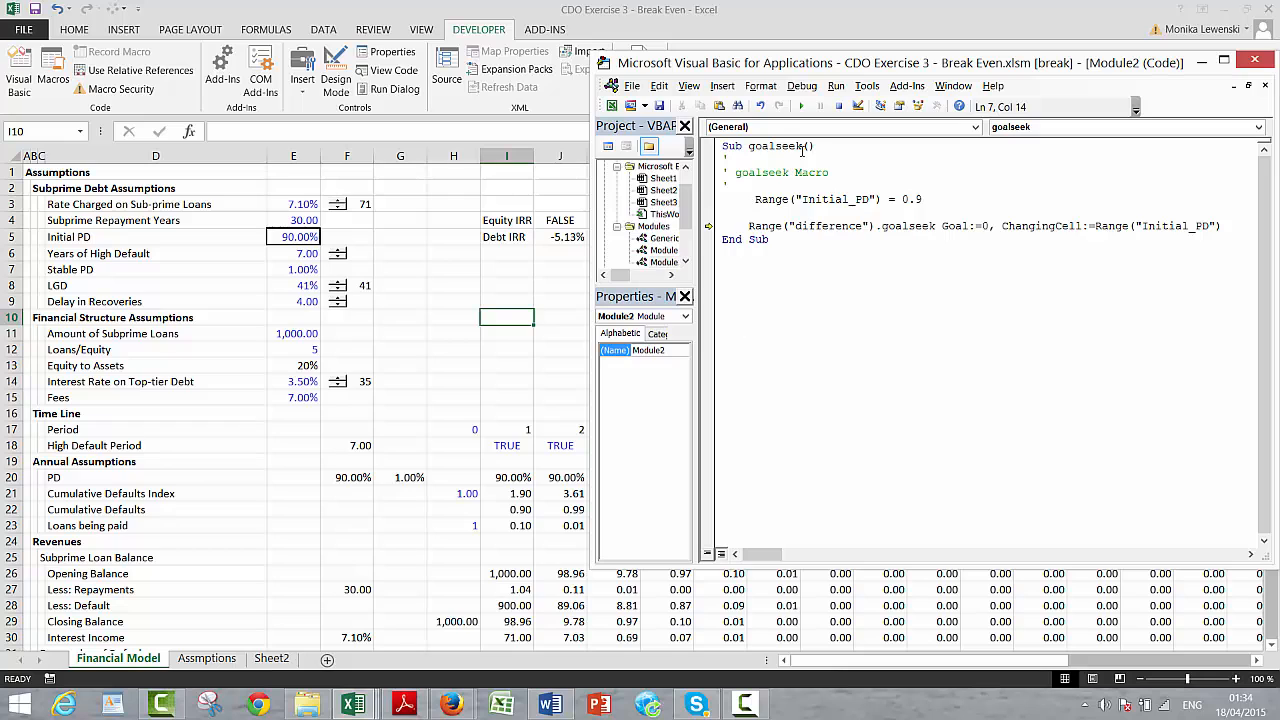
click(801, 106)
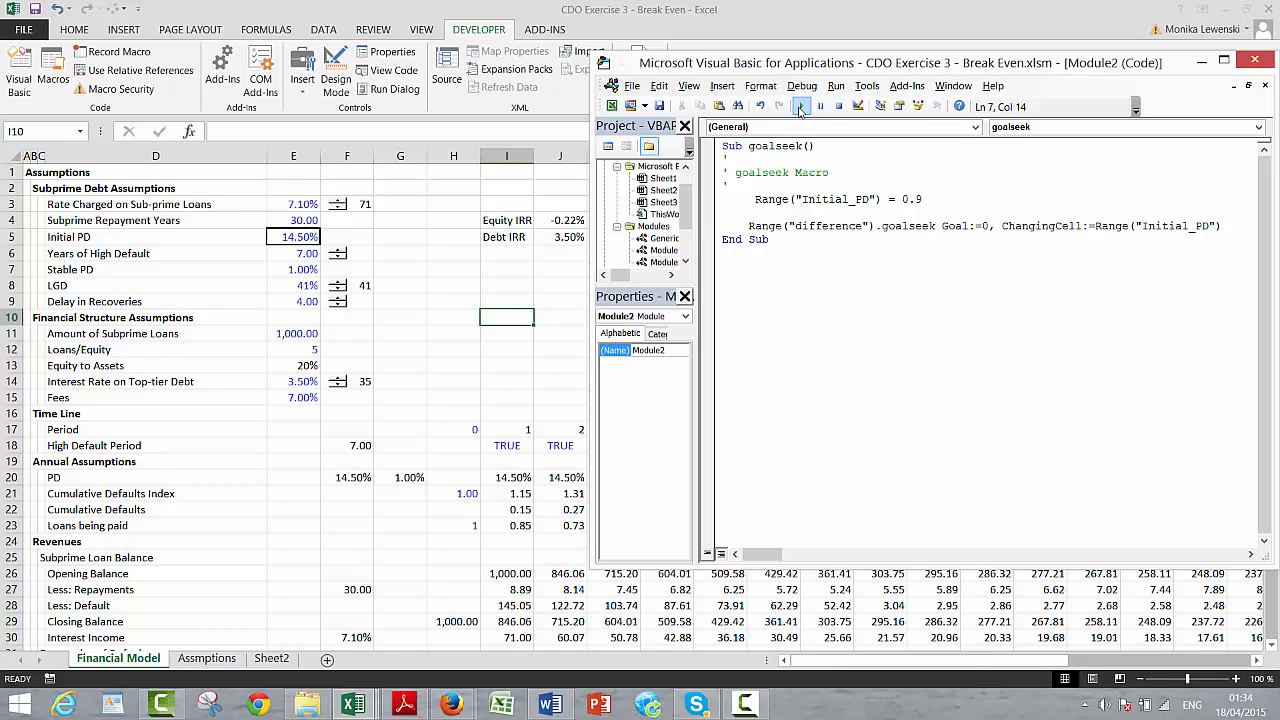
Step: Return to the worksheet and raise the Rate Charged on Sub-prime Loans to 8.00% with its spinner
click(497, 290)
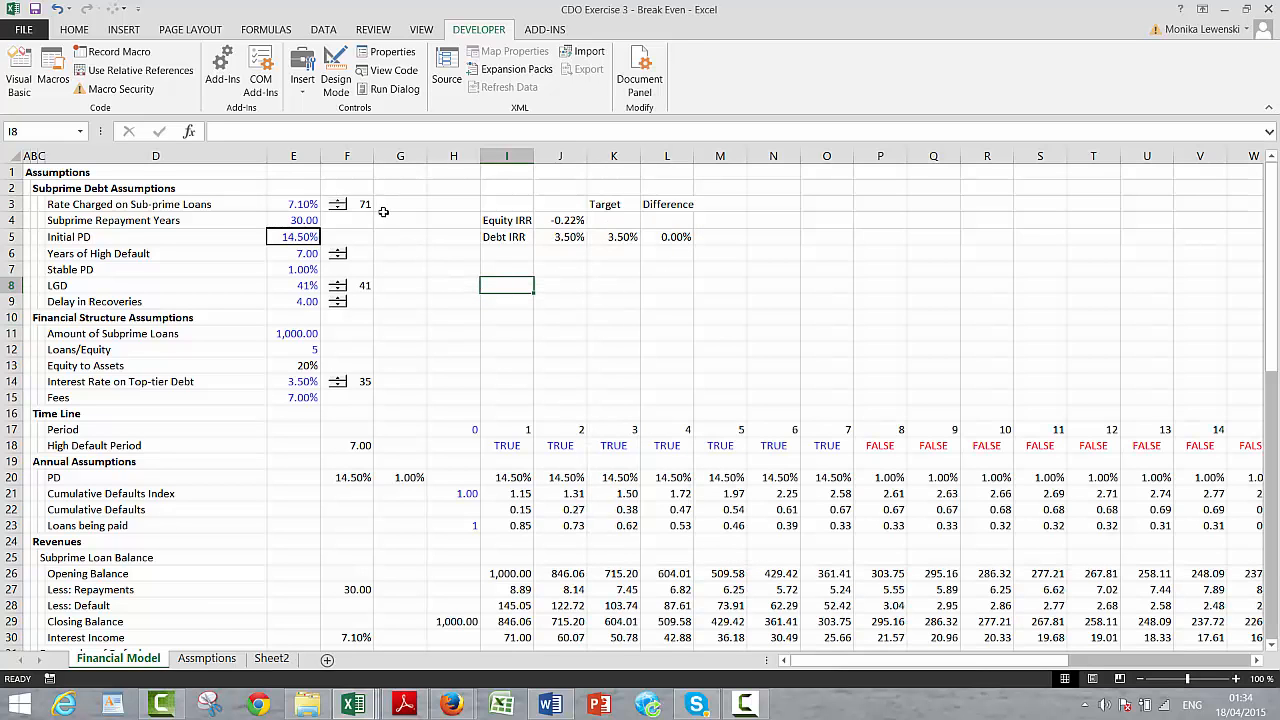
click(339, 204)
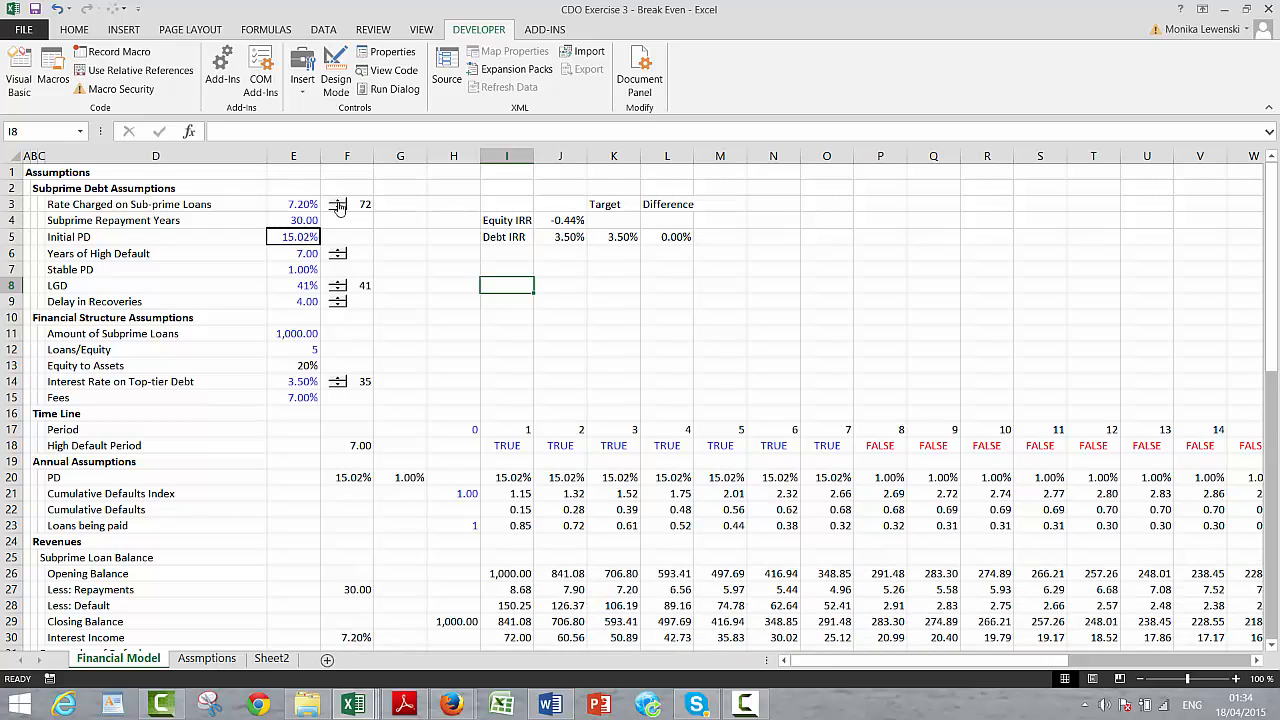
click(338, 202)
click(338, 202)
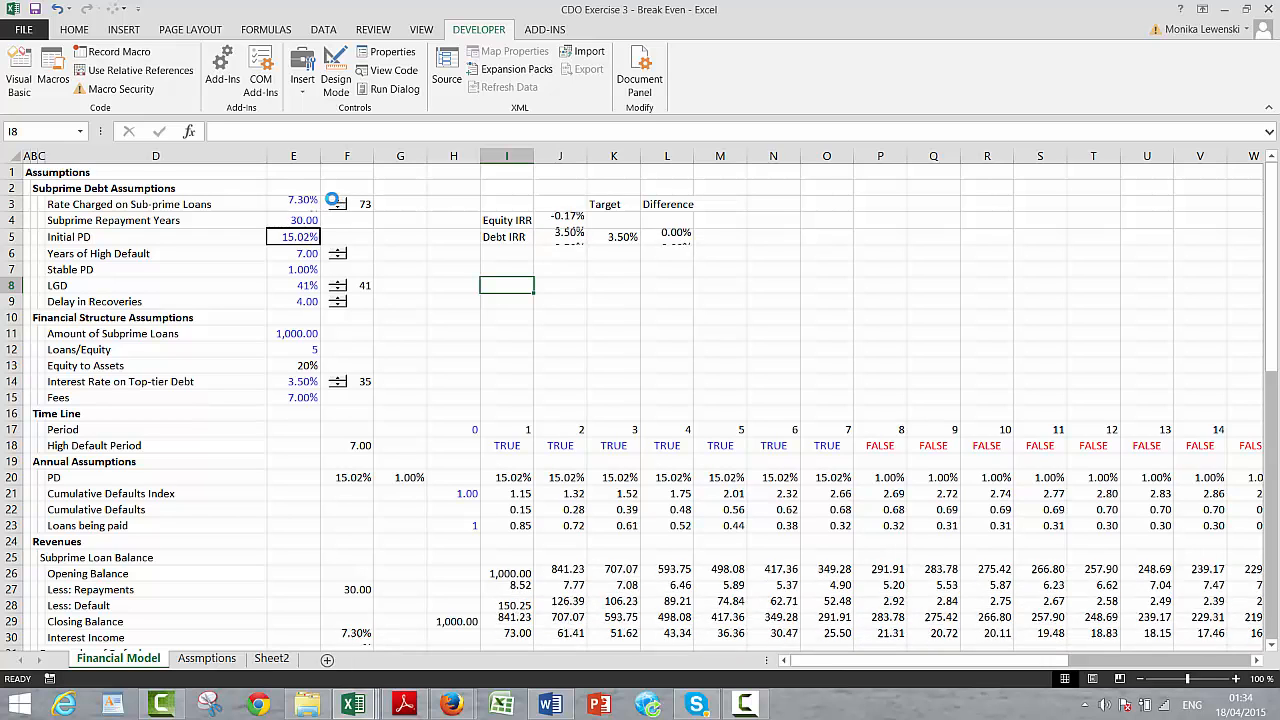
click(338, 202)
click(338, 202)
click(336, 202)
click(336, 202)
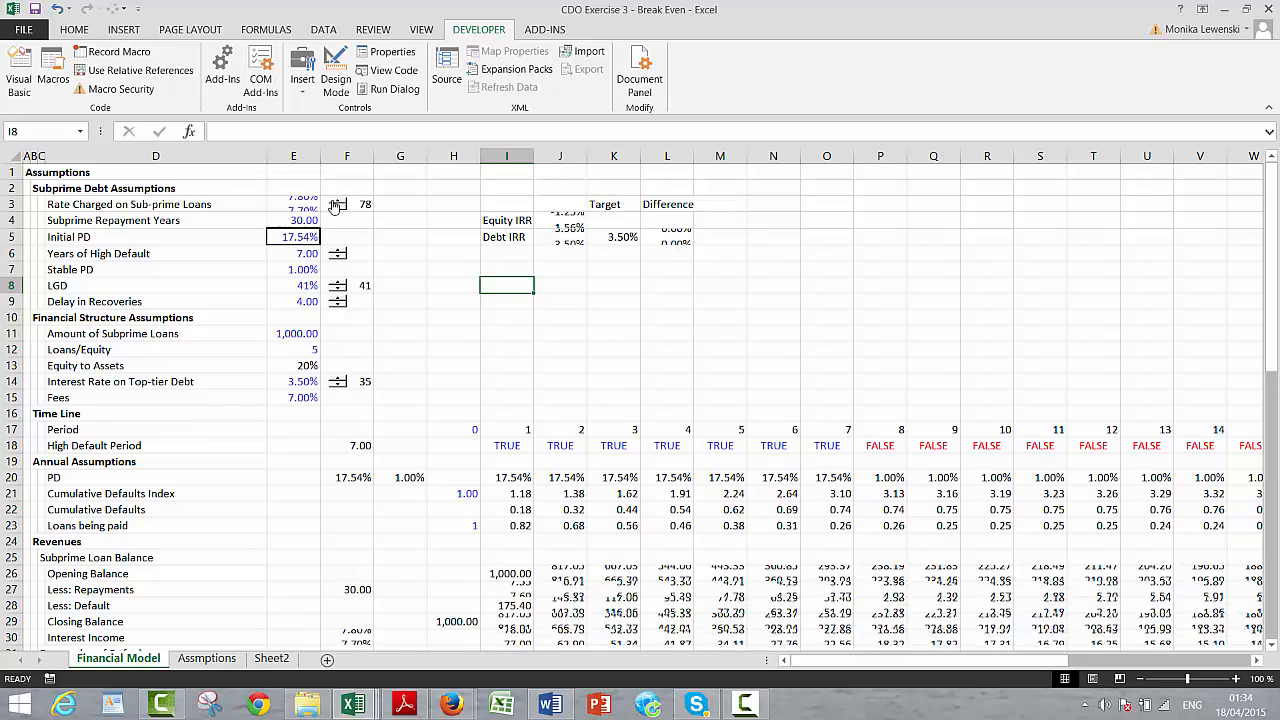
click(336, 202)
click(336, 202)
click(336, 202)
click(337, 208)
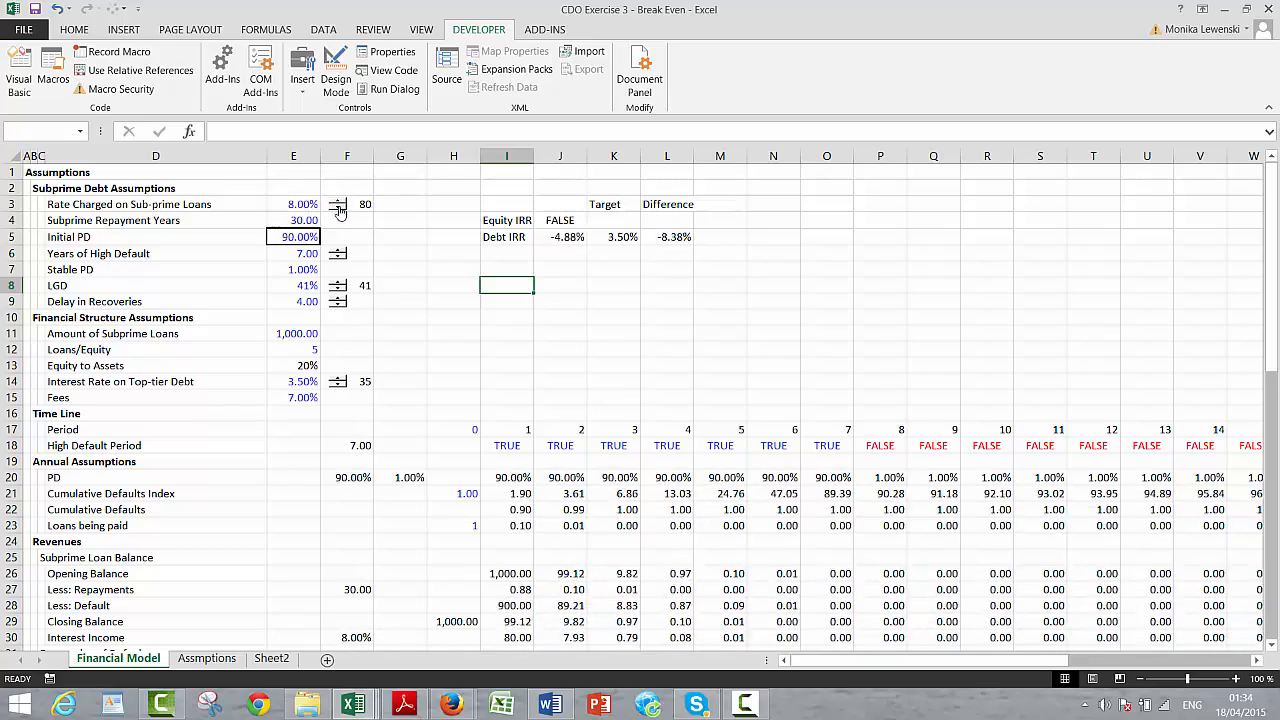
Step: Lower the Rate Charged on Sub-prime Loans to 6.60% with its spinner to test the automatic goal seek
click(337, 208)
click(337, 208)
click(337, 208)
click(337, 208)
click(337, 208)
click(337, 208)
click(337, 208)
click(337, 208)
click(337, 208)
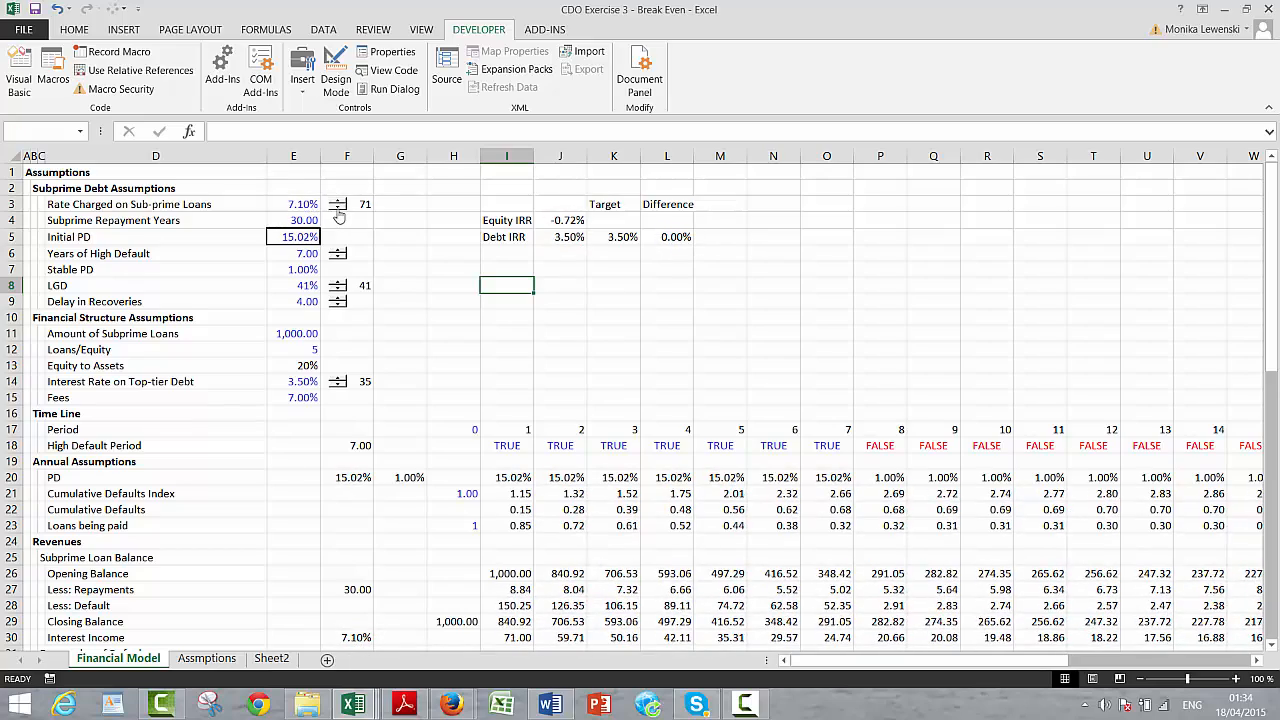
click(337, 208)
click(337, 208)
click(337, 208)
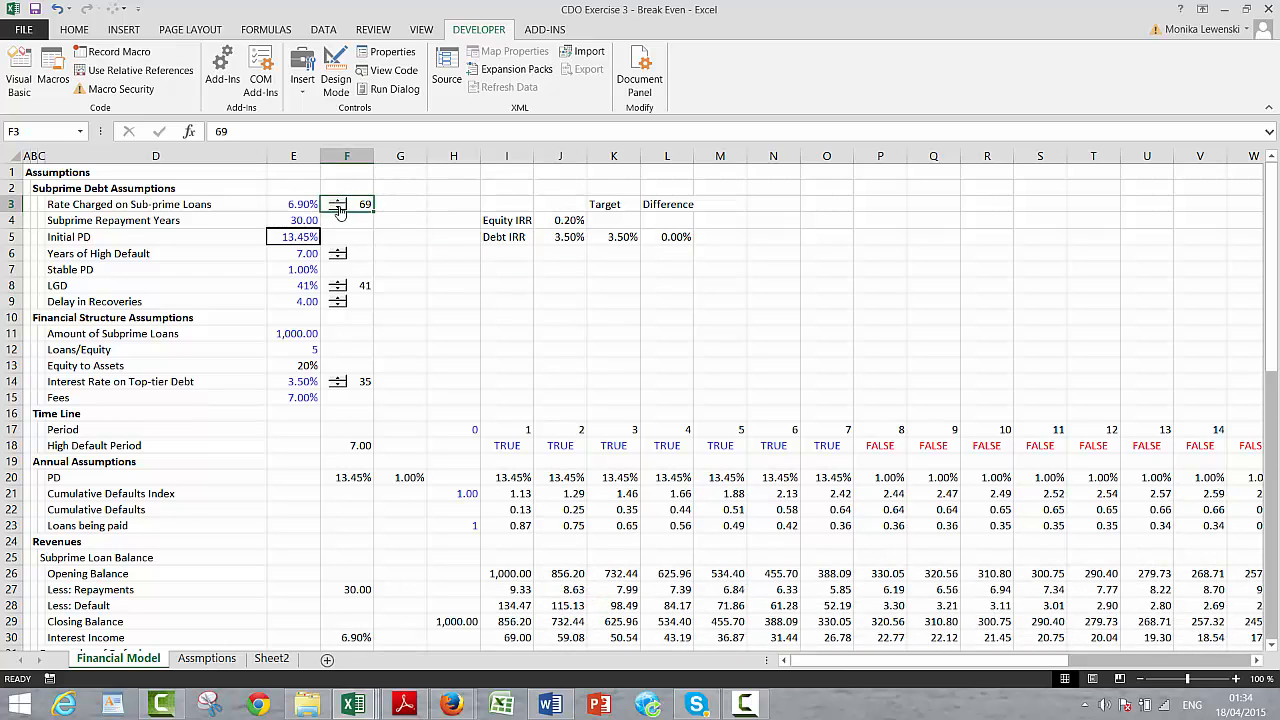
click(337, 208)
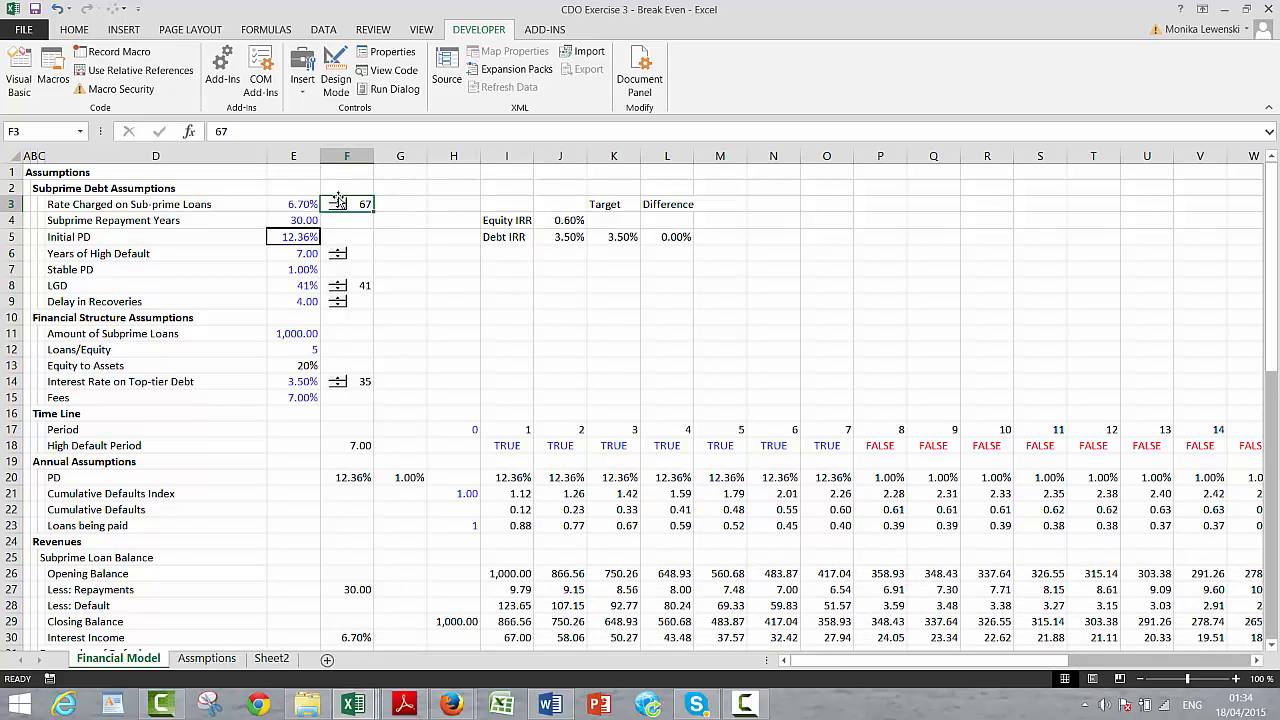
click(339, 199)
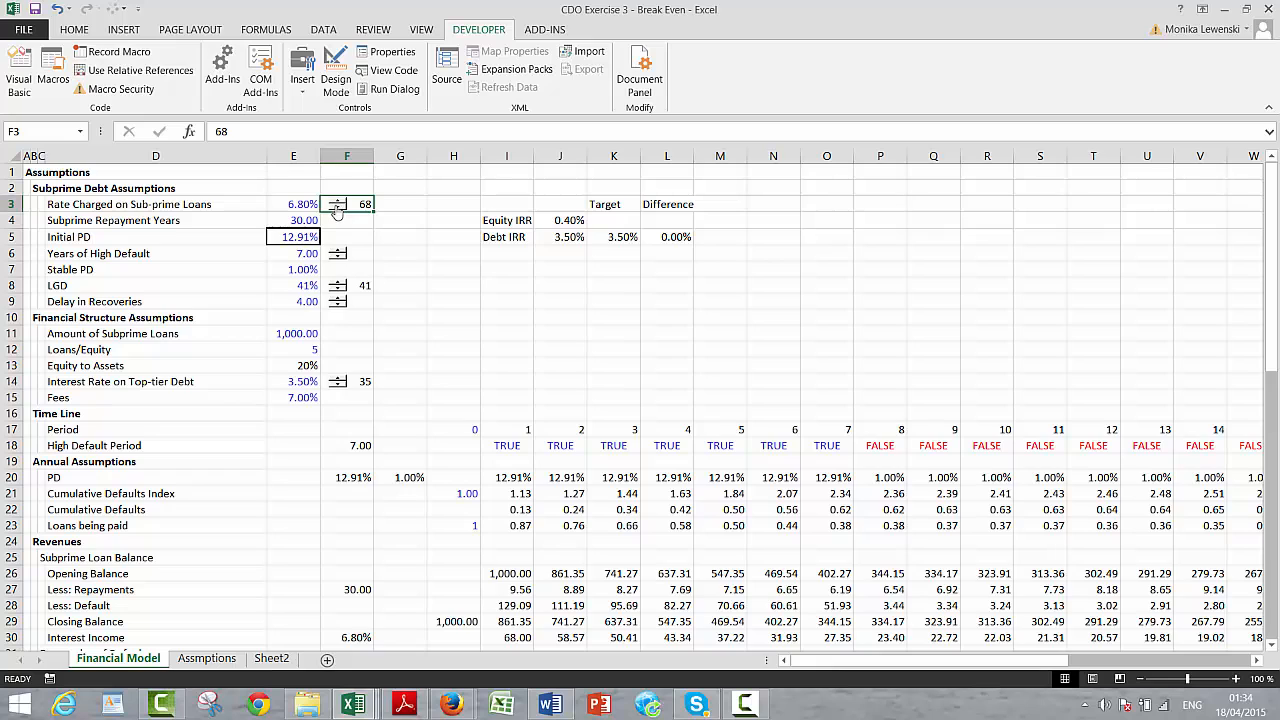
click(337, 209)
click(337, 209)
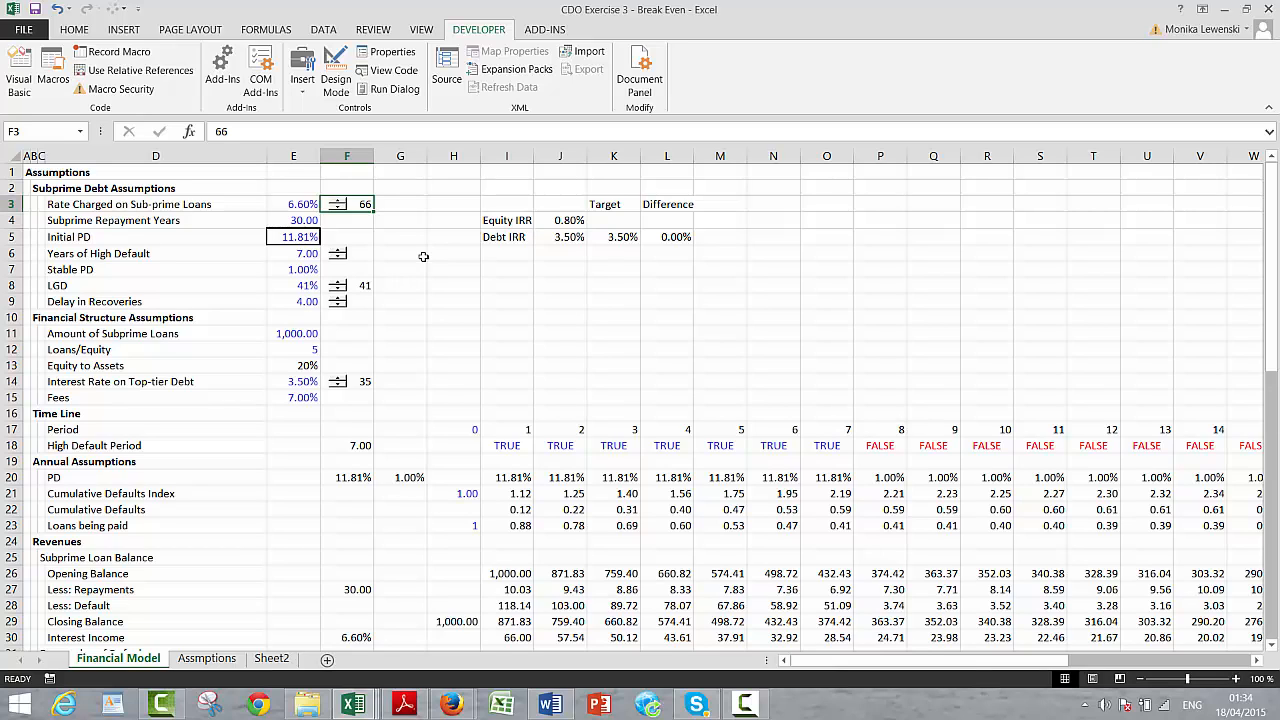
Step: Raise the Rate Charged on Sub-prime Loans to 7.30% with its spinner and bring it back down to 7.00%
click(337, 201)
click(337, 201)
click(337, 201)
click(337, 201)
click(337, 201)
click(336, 201)
click(336, 201)
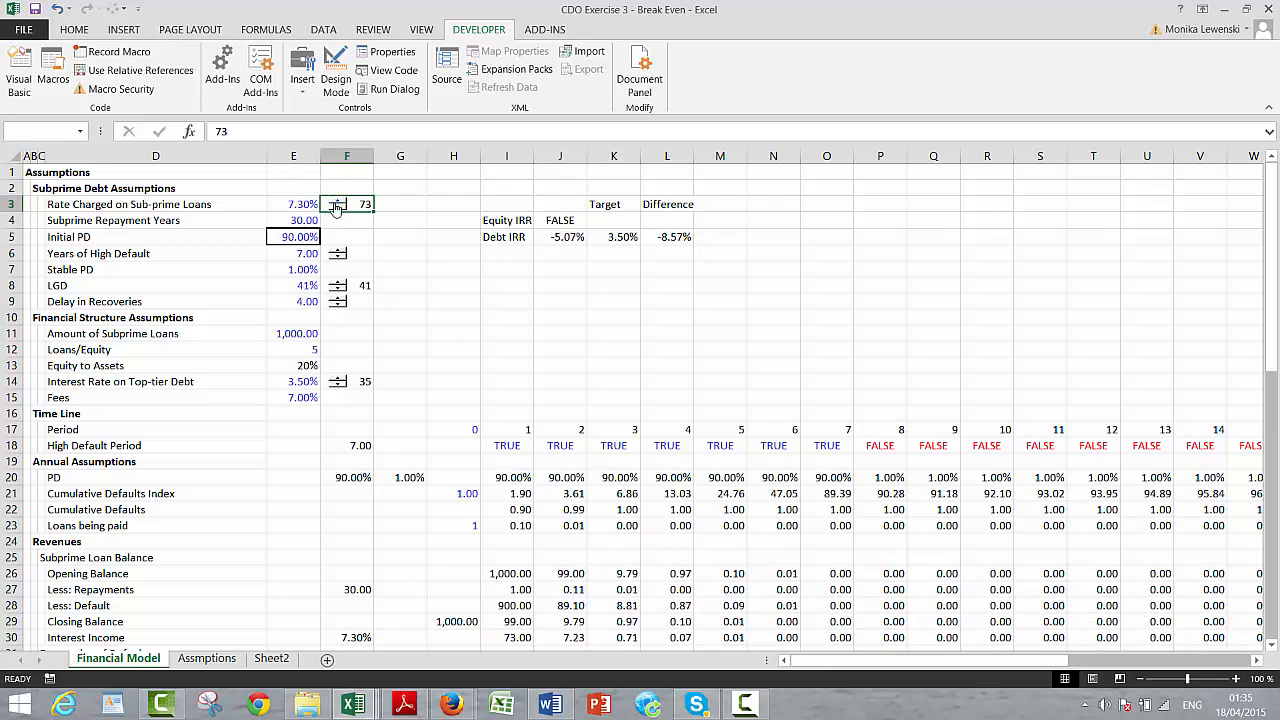
click(337, 207)
click(337, 207)
click(338, 207)
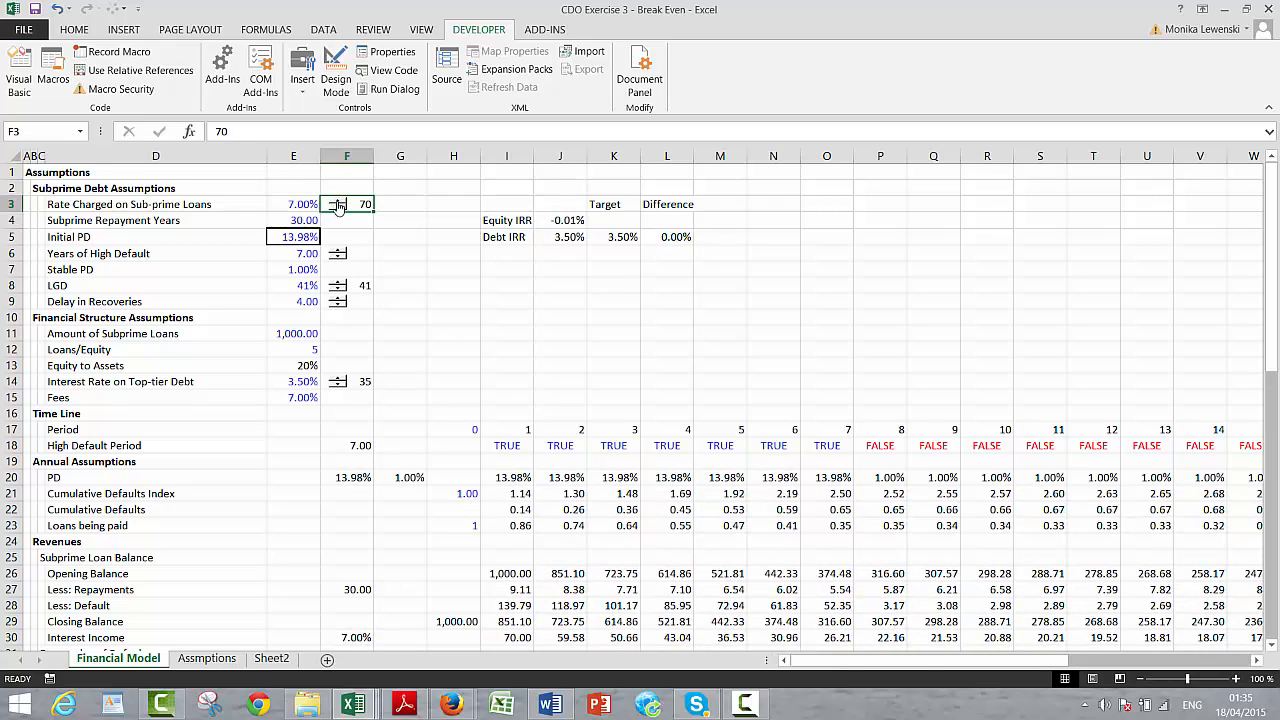
Step: Step the Rate Charged on Sub-prime Loans up to 7.40% with its spinner
click(338, 201)
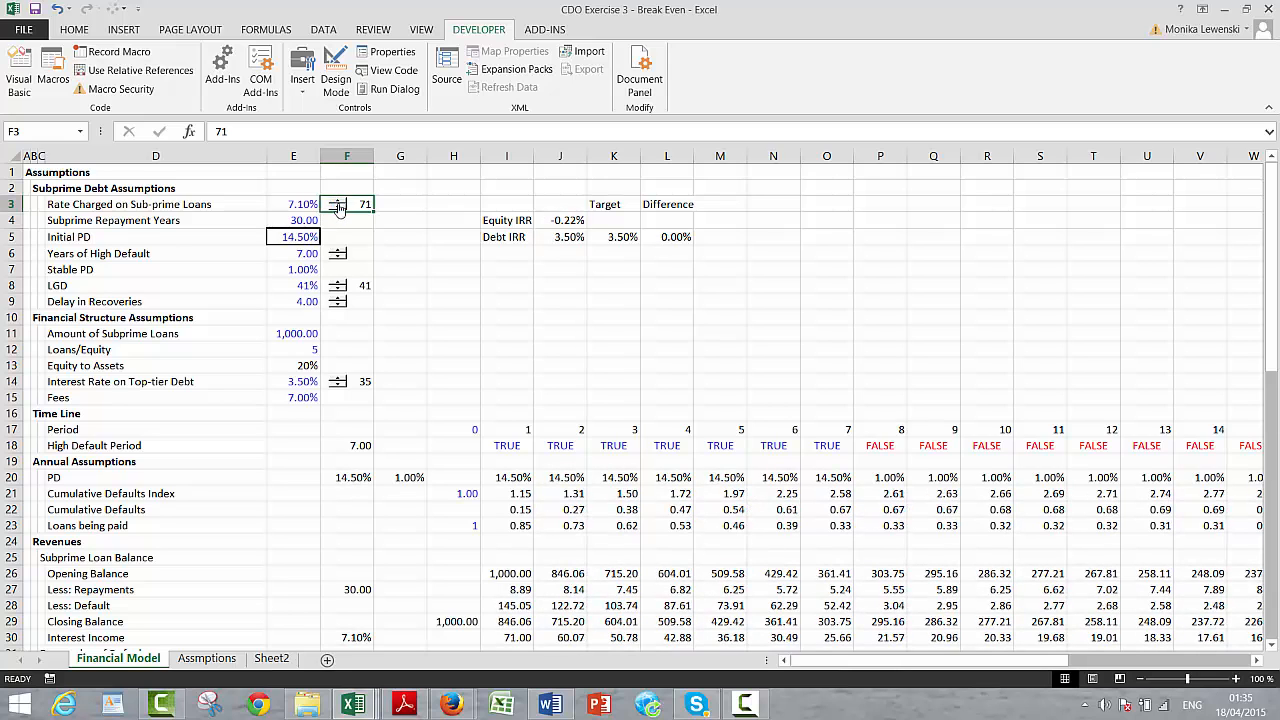
click(338, 201)
click(338, 201)
click(338, 201)
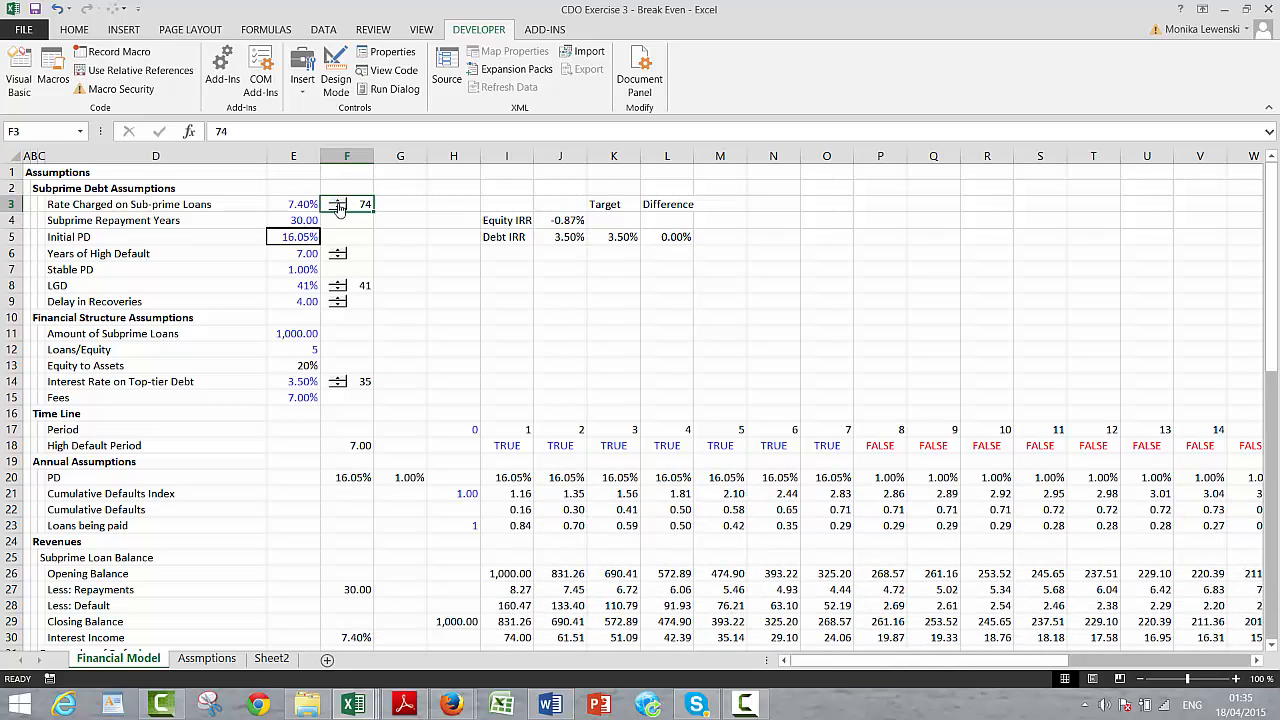
Step: Assign the goalseek macro to the Years of High Default spinner and deselect it
right_click(340, 255)
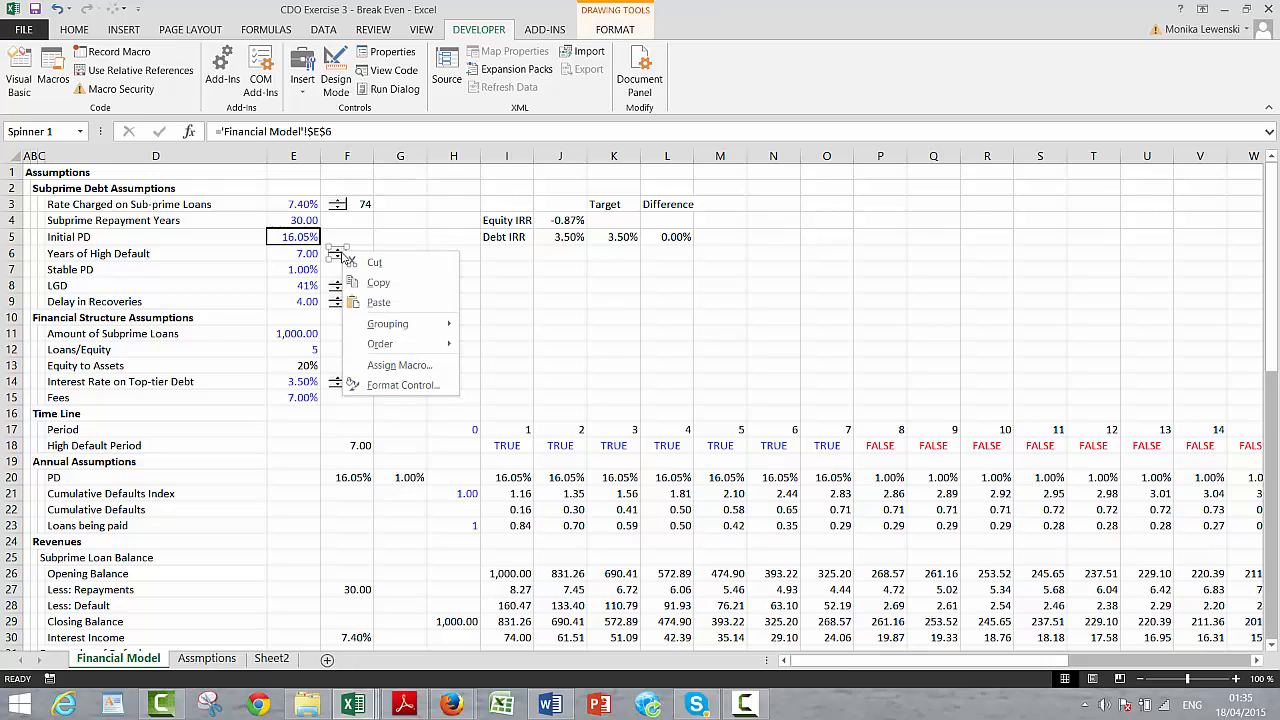
click(381, 366)
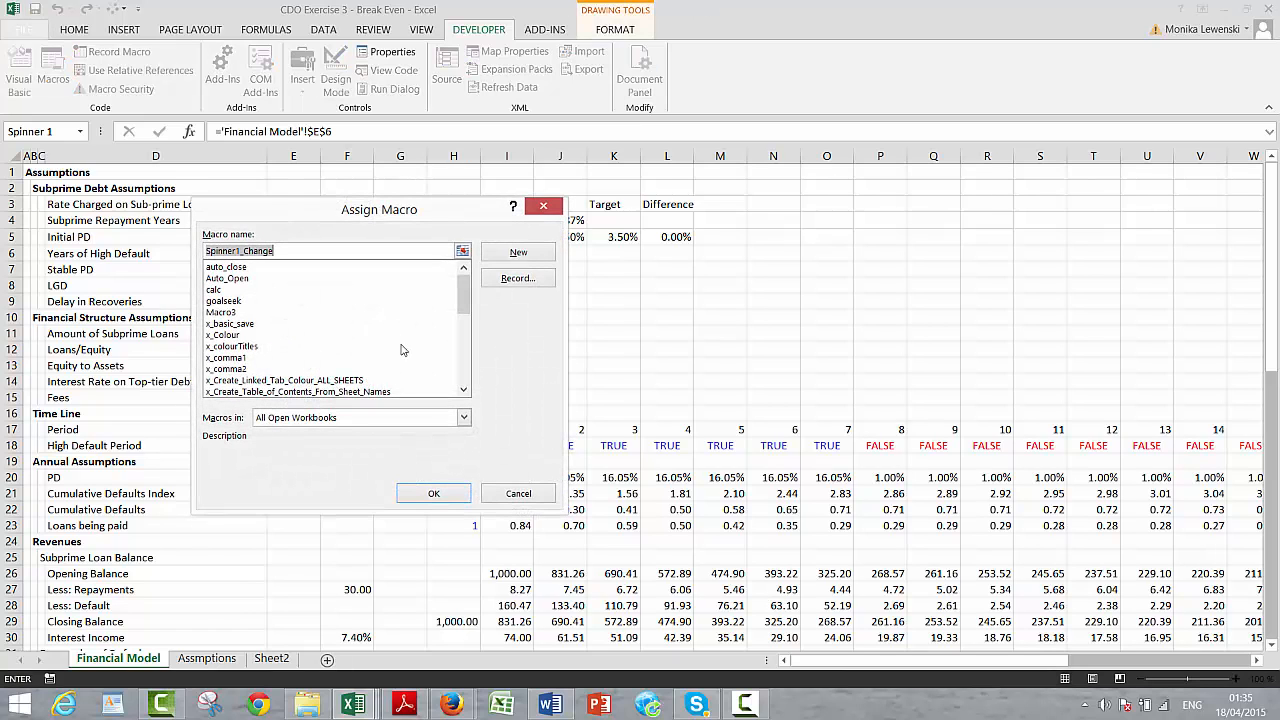
click(222, 300)
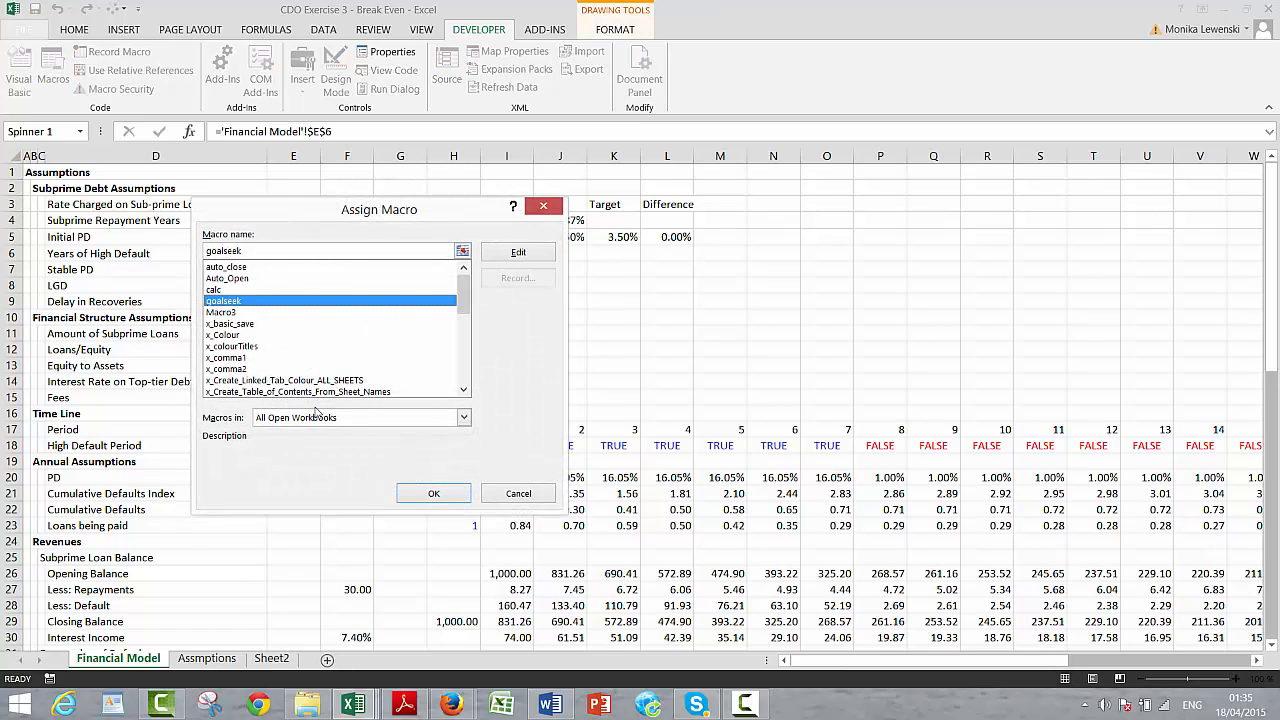
click(421, 492)
click(458, 285)
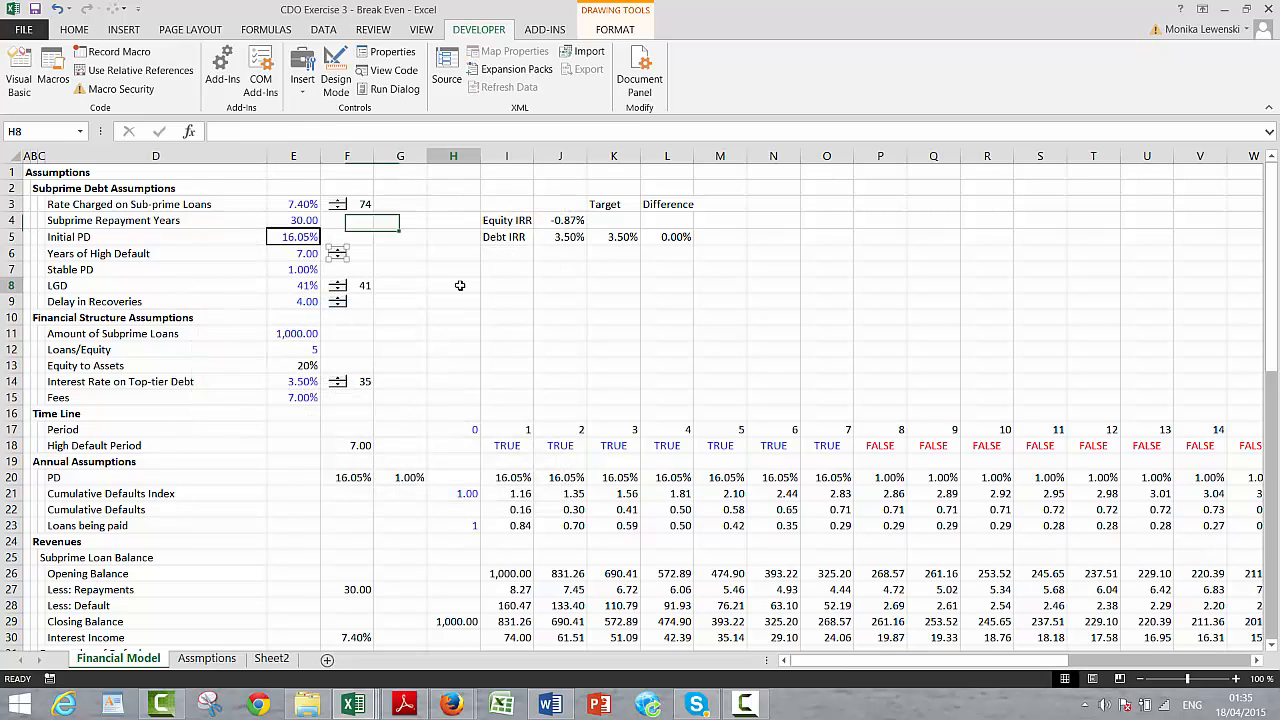
Step: Raise Years of High Default to 10.00 with its spinner to test the assigned macro
click(338, 250)
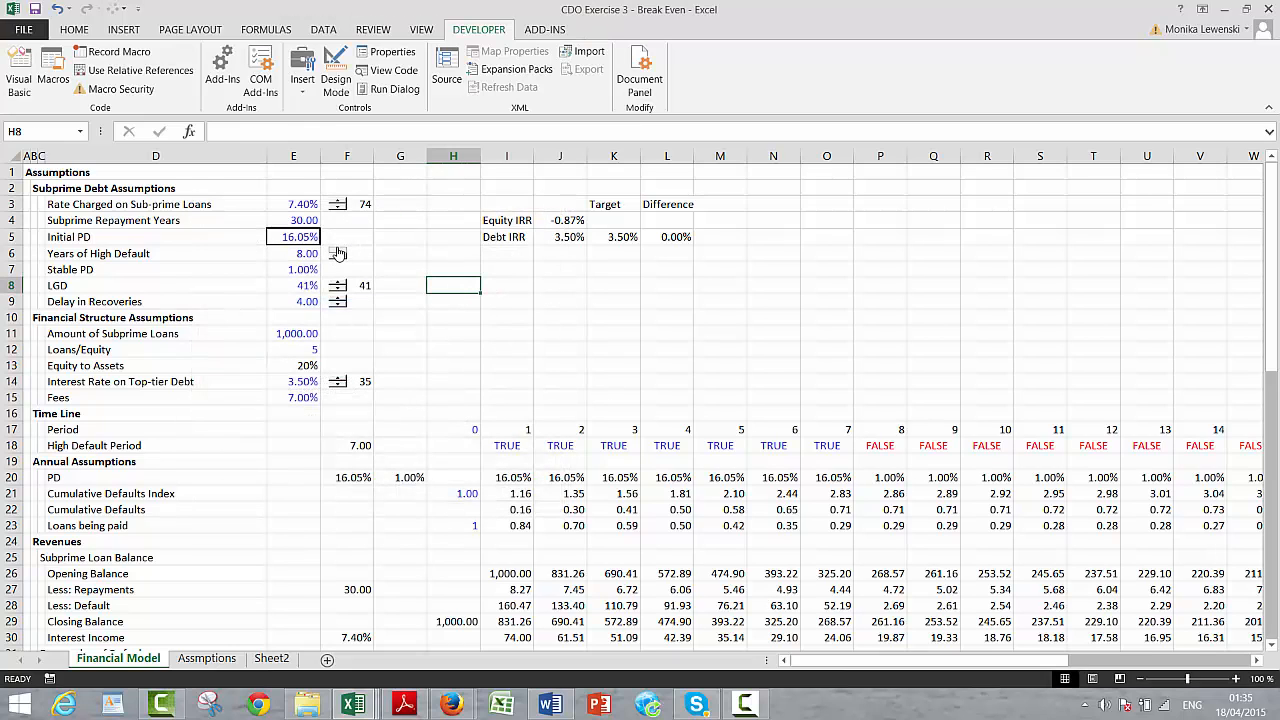
click(338, 250)
click(338, 250)
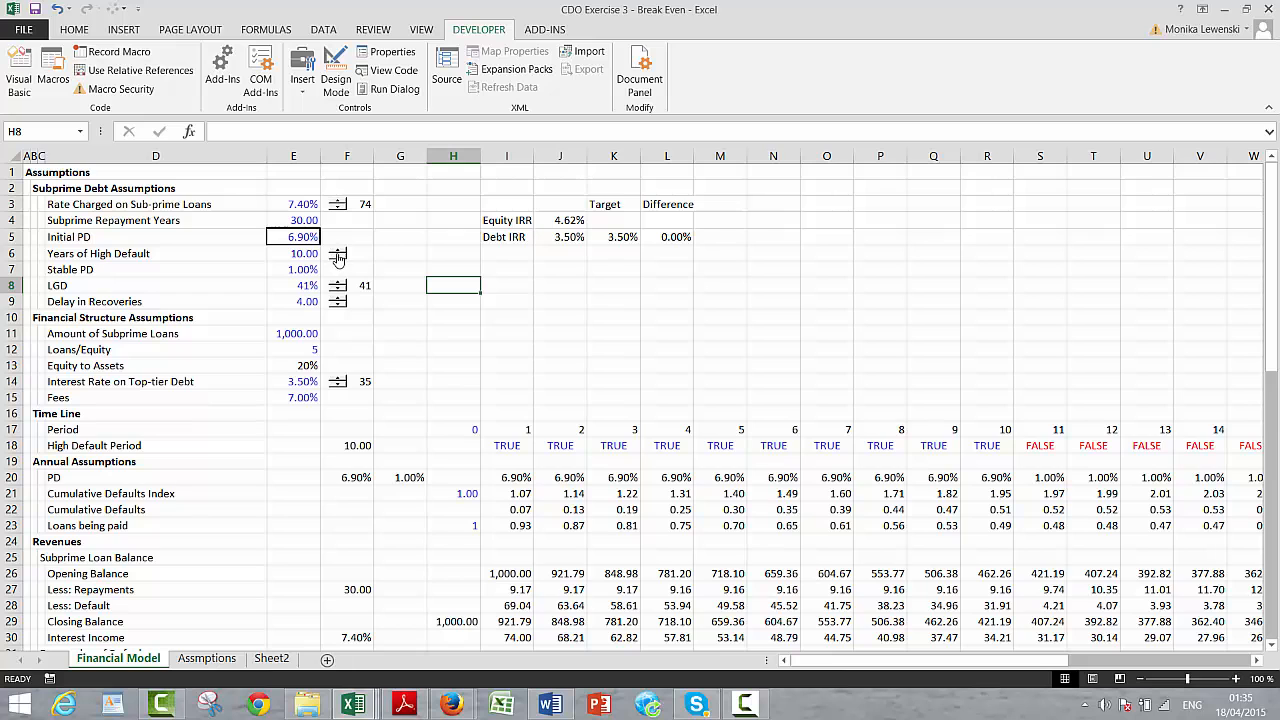
Step: Lower Years of High Default to 5.00 with its spinner
click(338, 260)
click(338, 260)
click(338, 260)
click(338, 261)
click(338, 261)
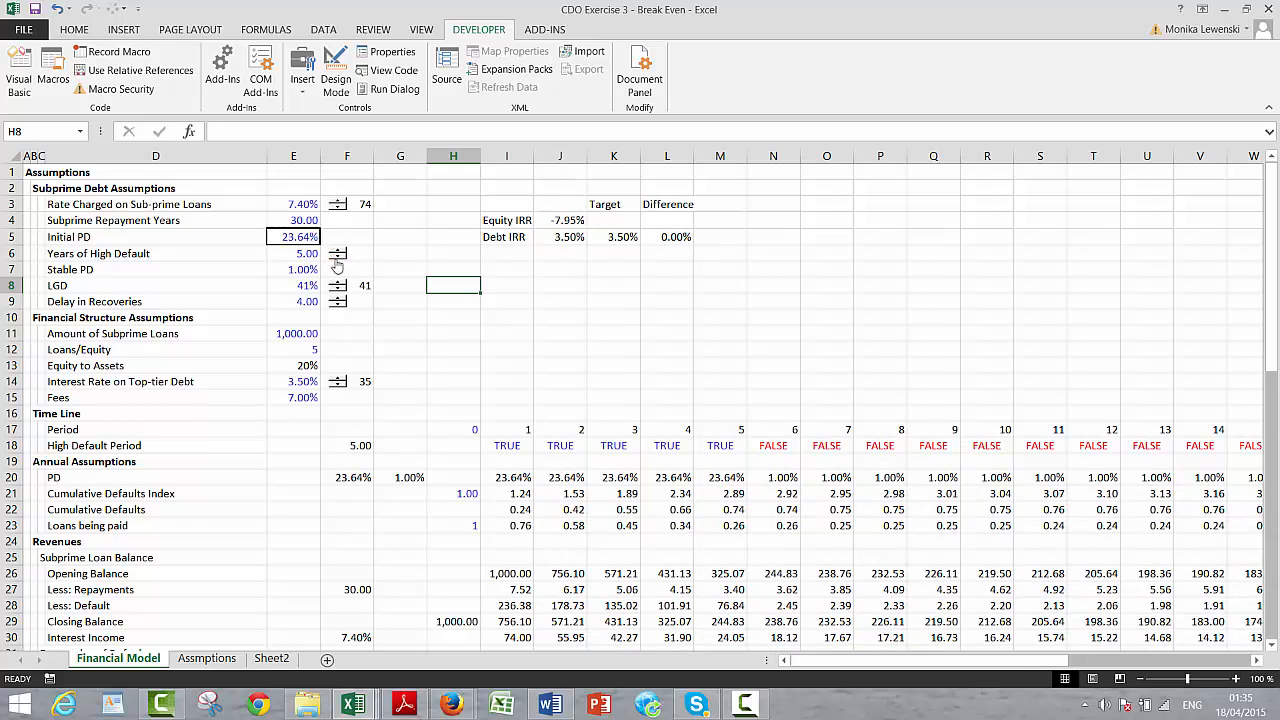
Step: Step Years of High Default up briefly, and bring it down to 2.00 with its spinner
click(338, 251)
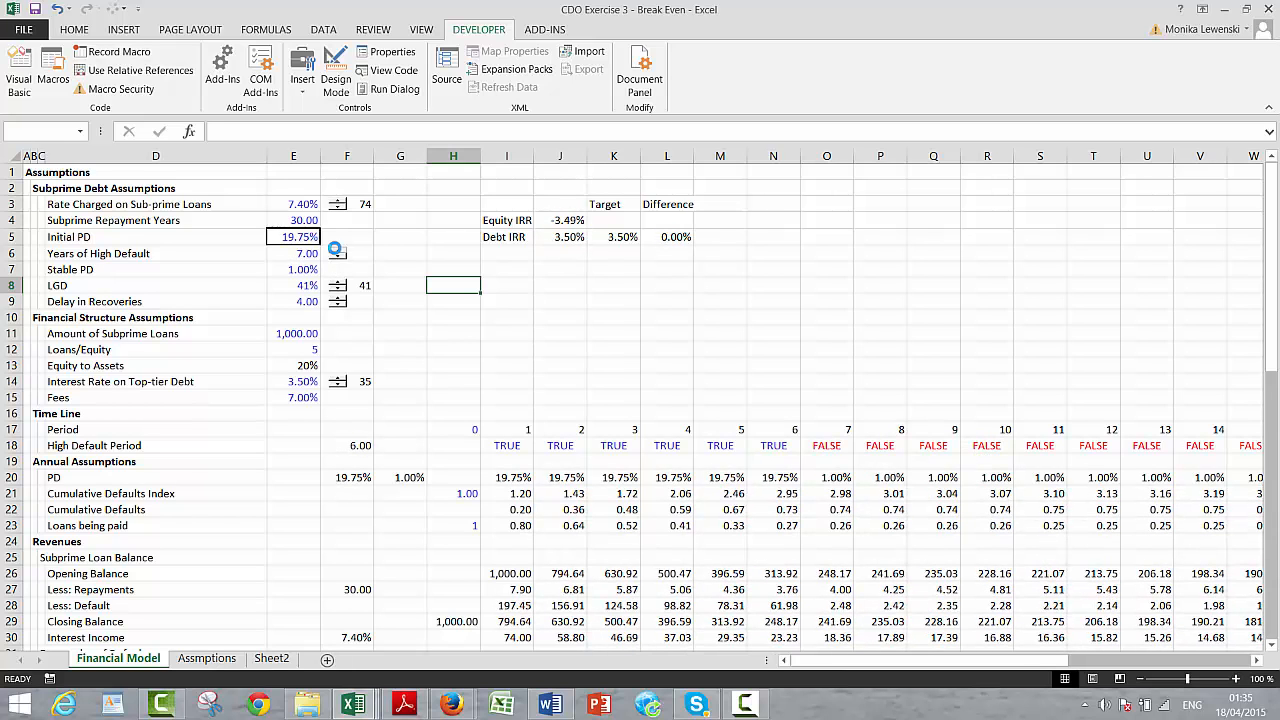
click(338, 260)
click(338, 261)
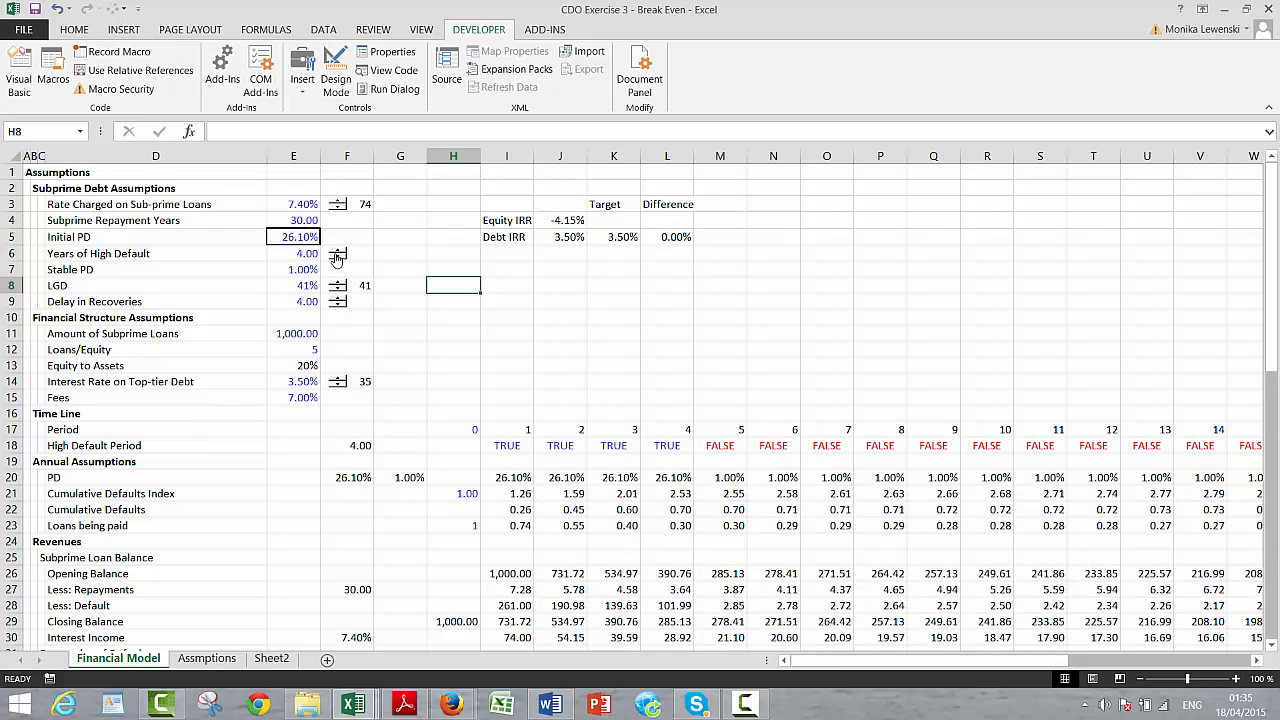
click(338, 260)
click(338, 260)
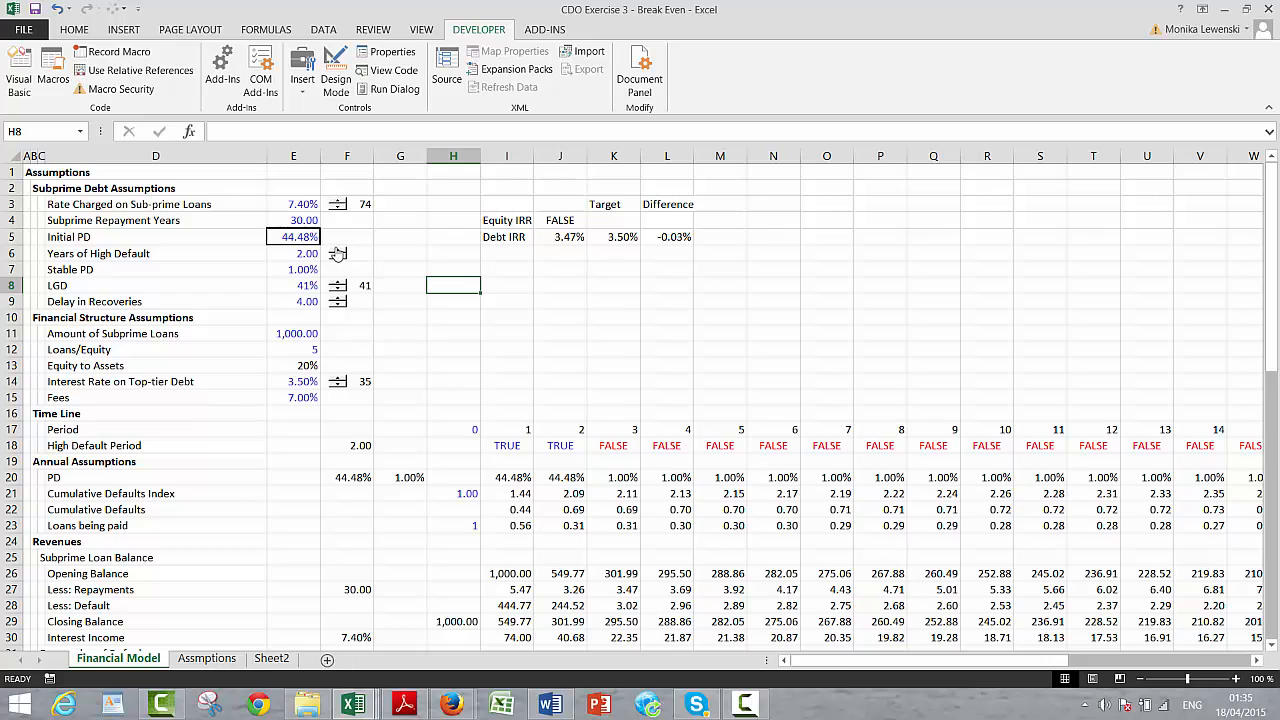
Step: Raise Years of High Default to 7.00 with its spinner and deselect the control
click(338, 250)
click(338, 250)
click(338, 250)
click(338, 250)
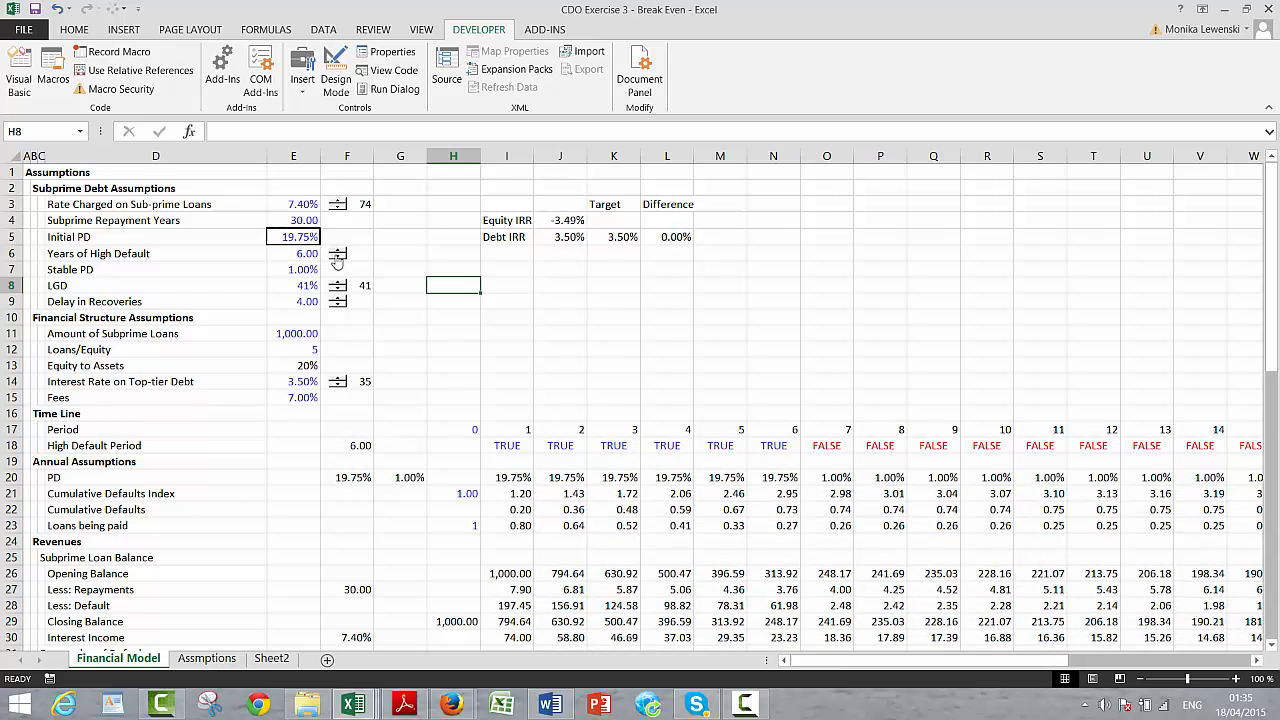
click(338, 260)
click(338, 250)
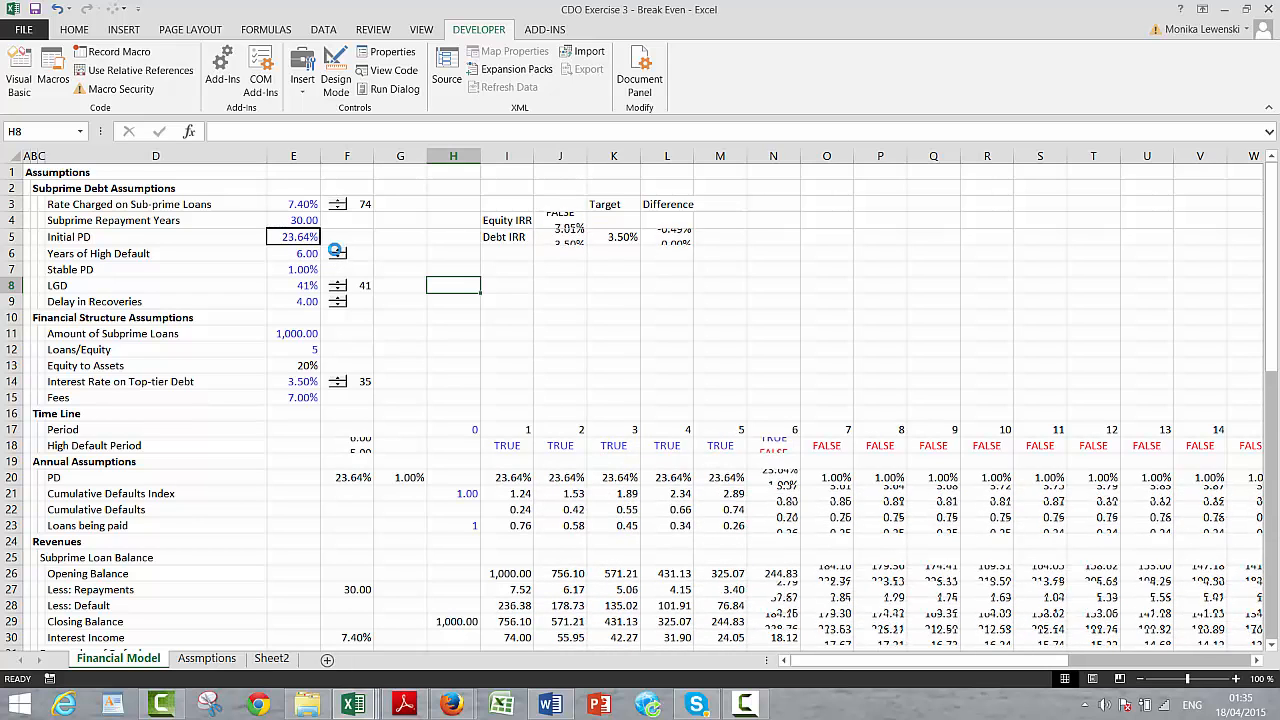
click(338, 250)
click(430, 317)
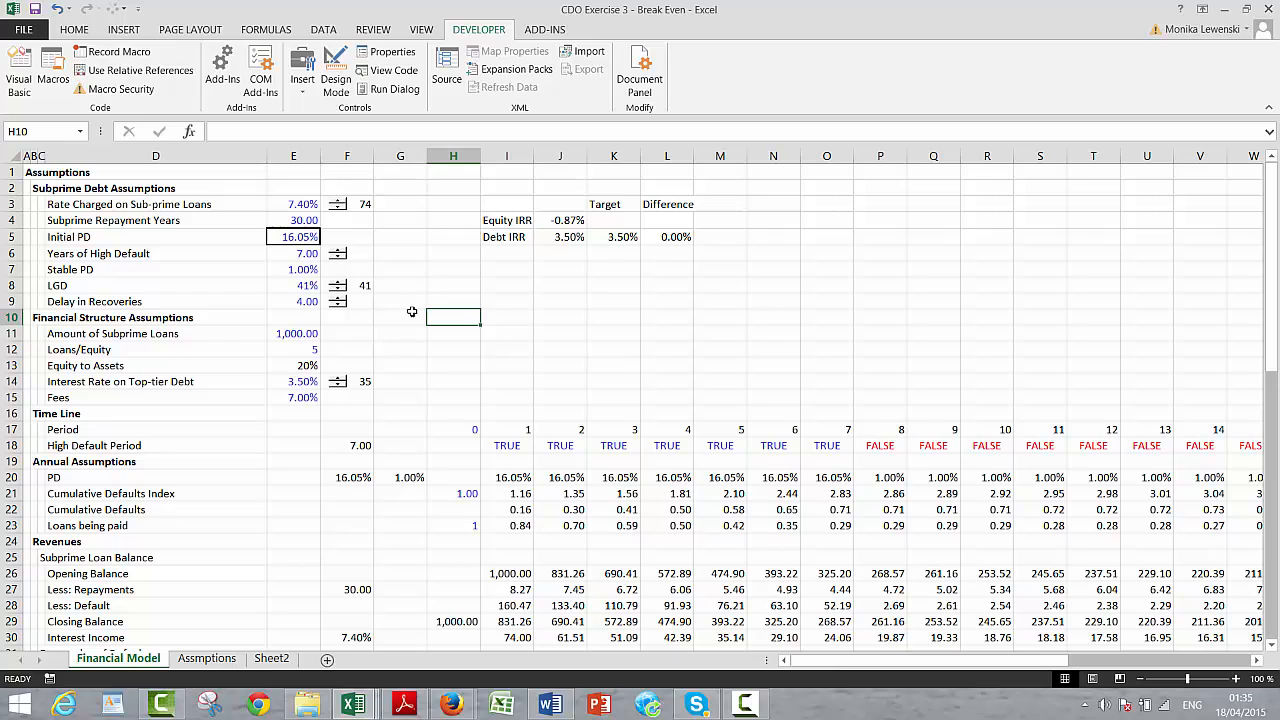
Step: Assign the goalseek macro to the LGD spinner and test it by stepping LGD to 43% and back to 41%
right_click(337, 287)
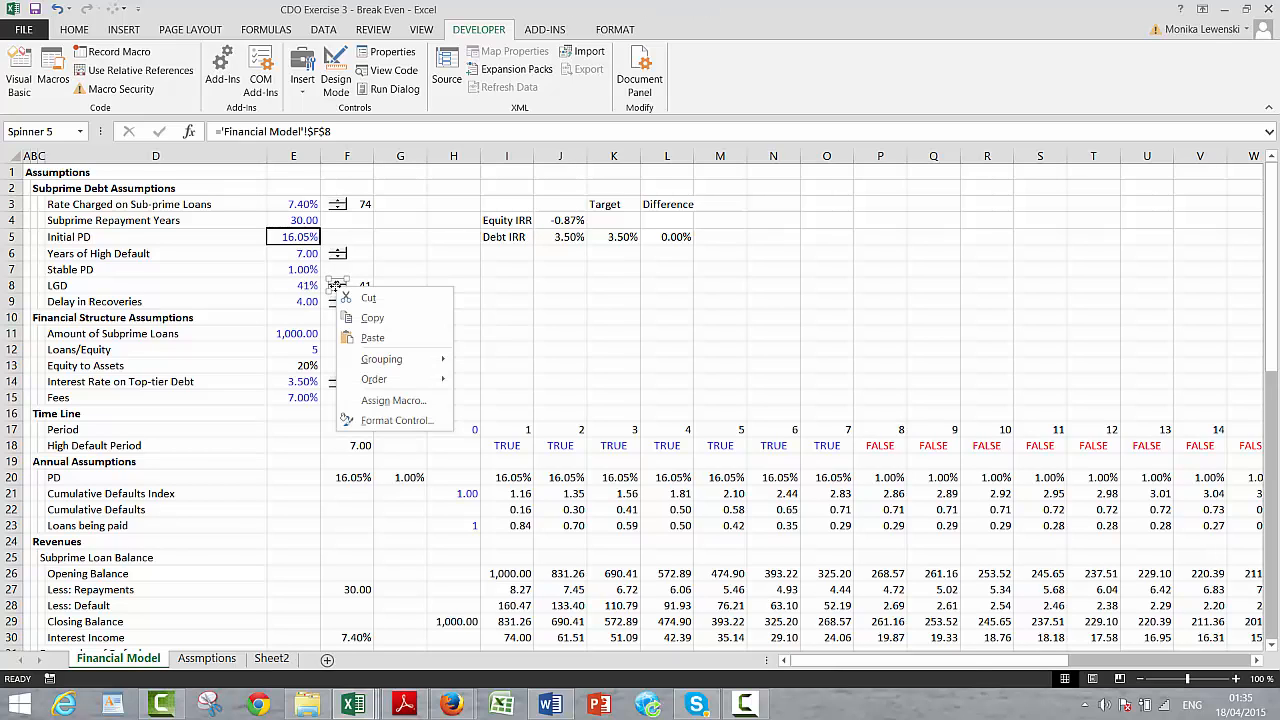
click(374, 400)
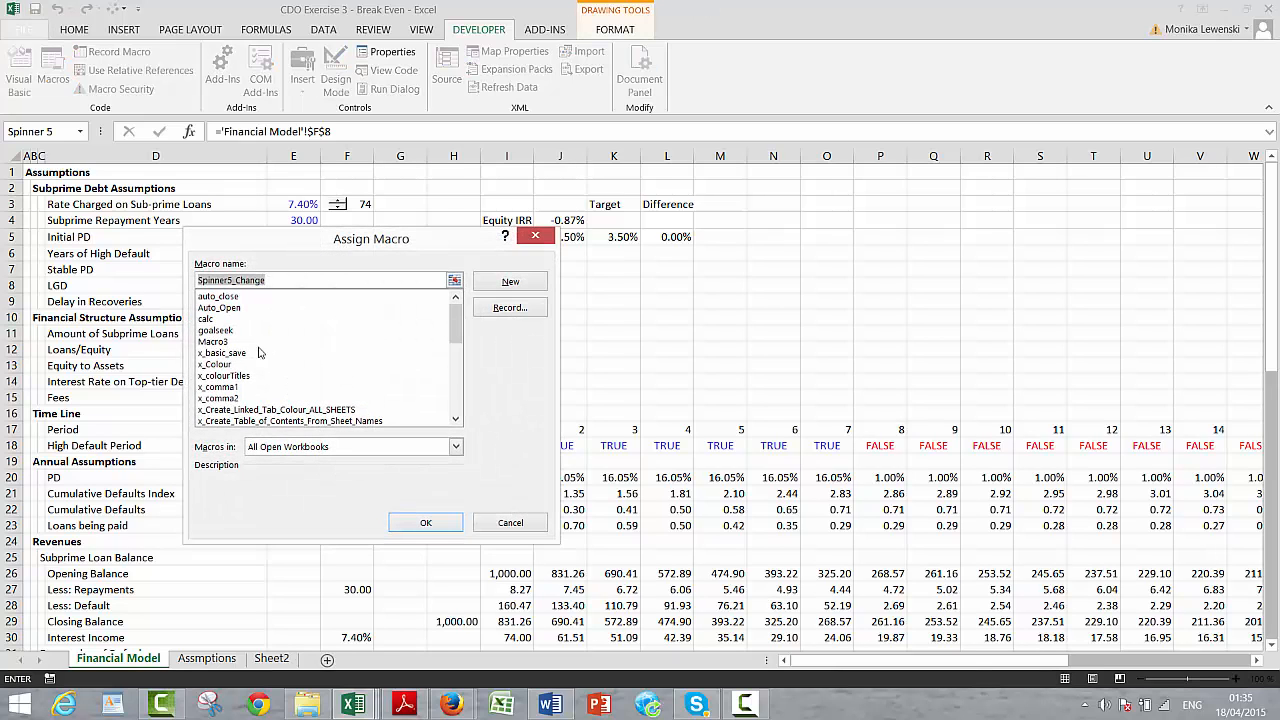
click(218, 330)
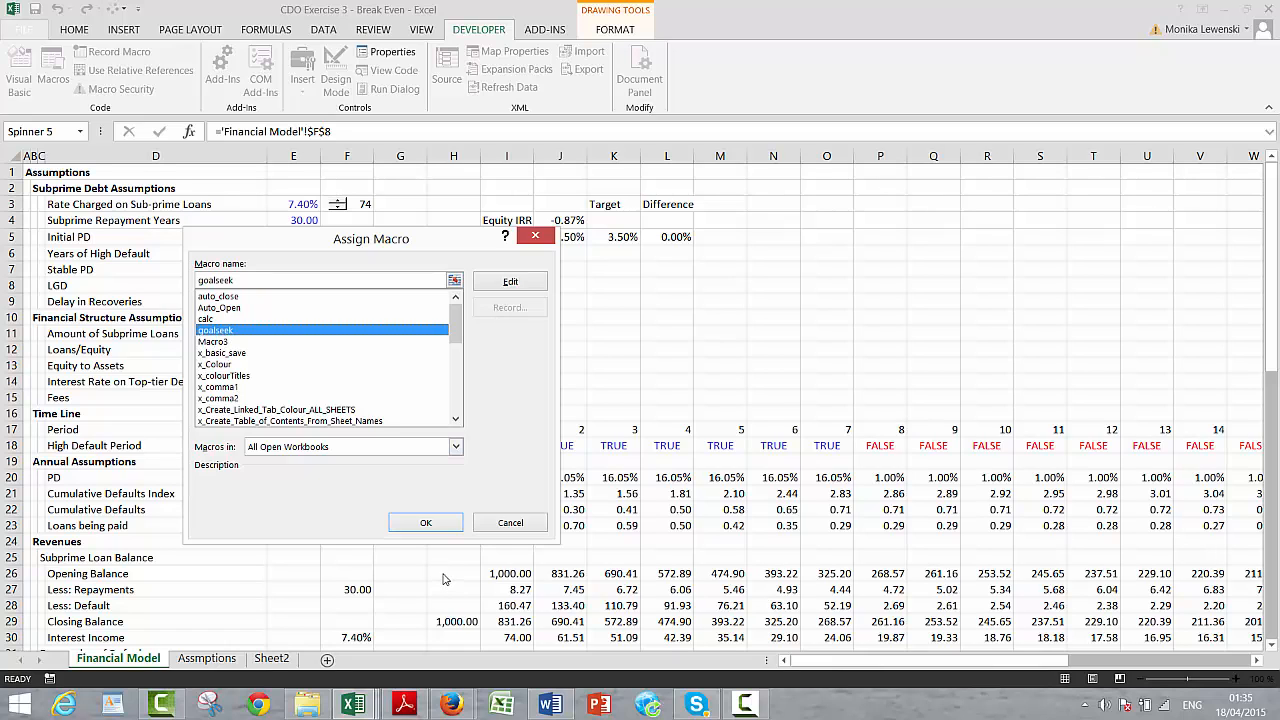
click(414, 528)
click(445, 368)
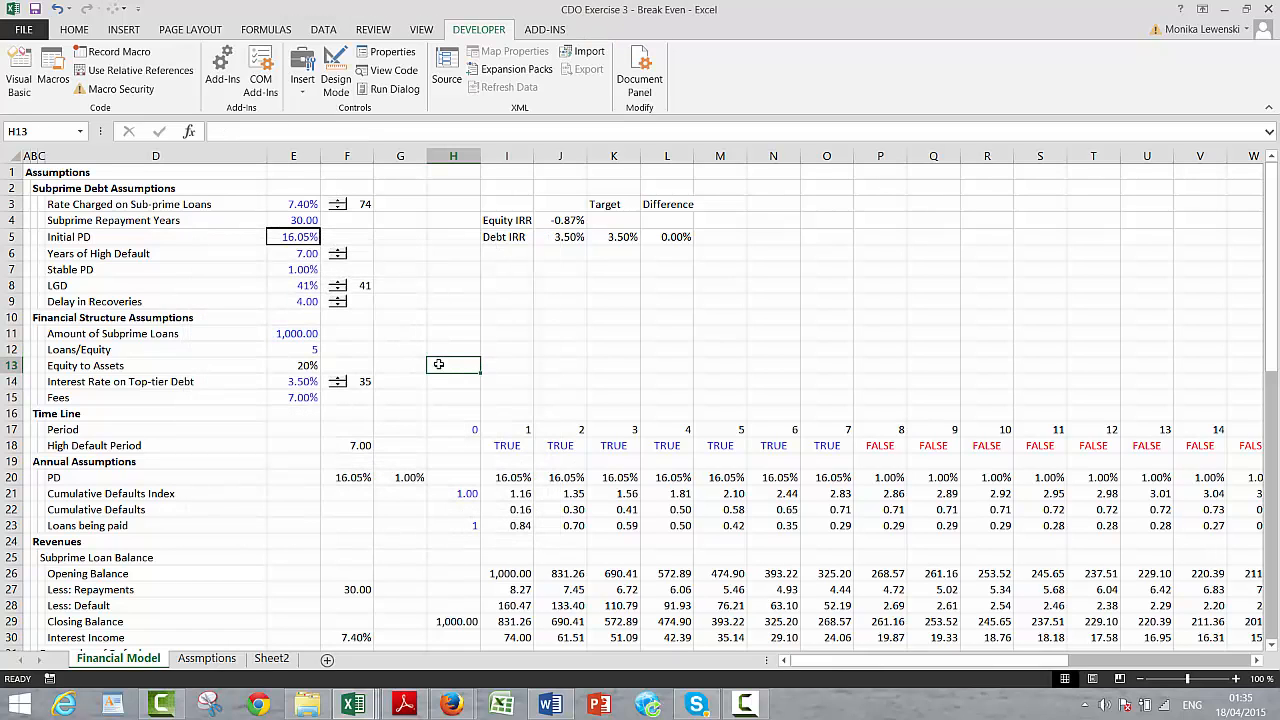
click(337, 284)
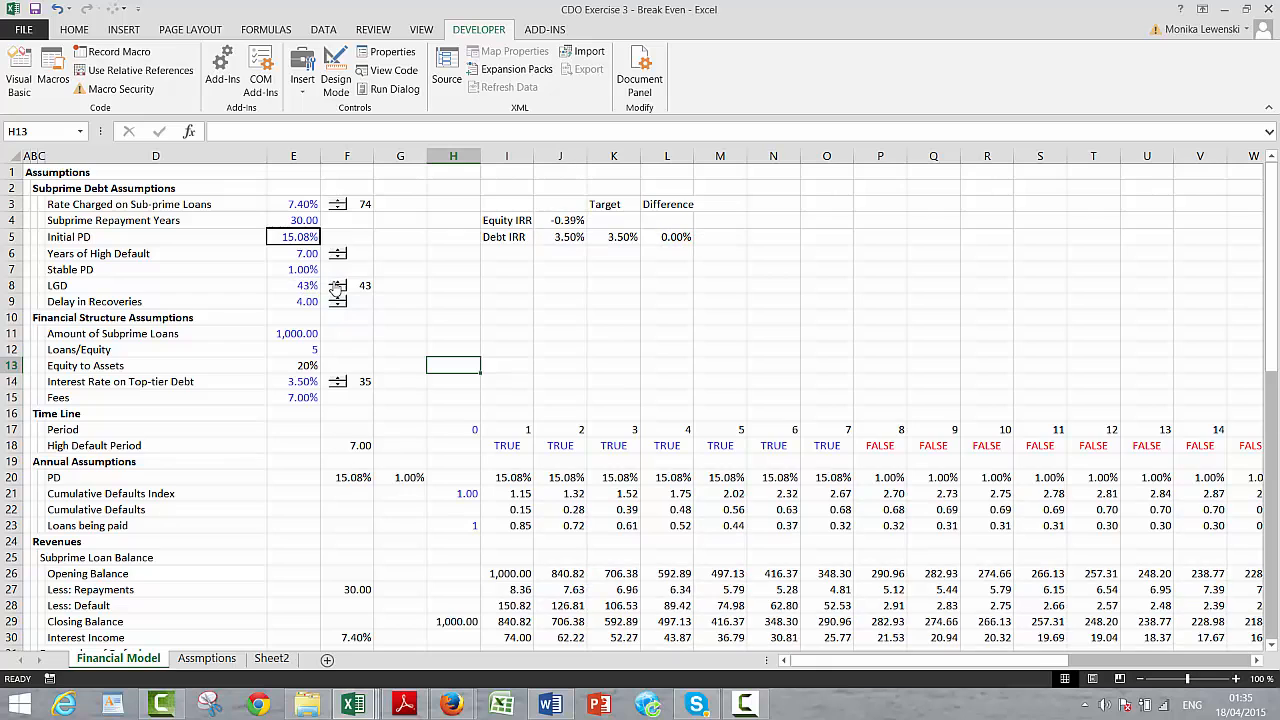
click(337, 290)
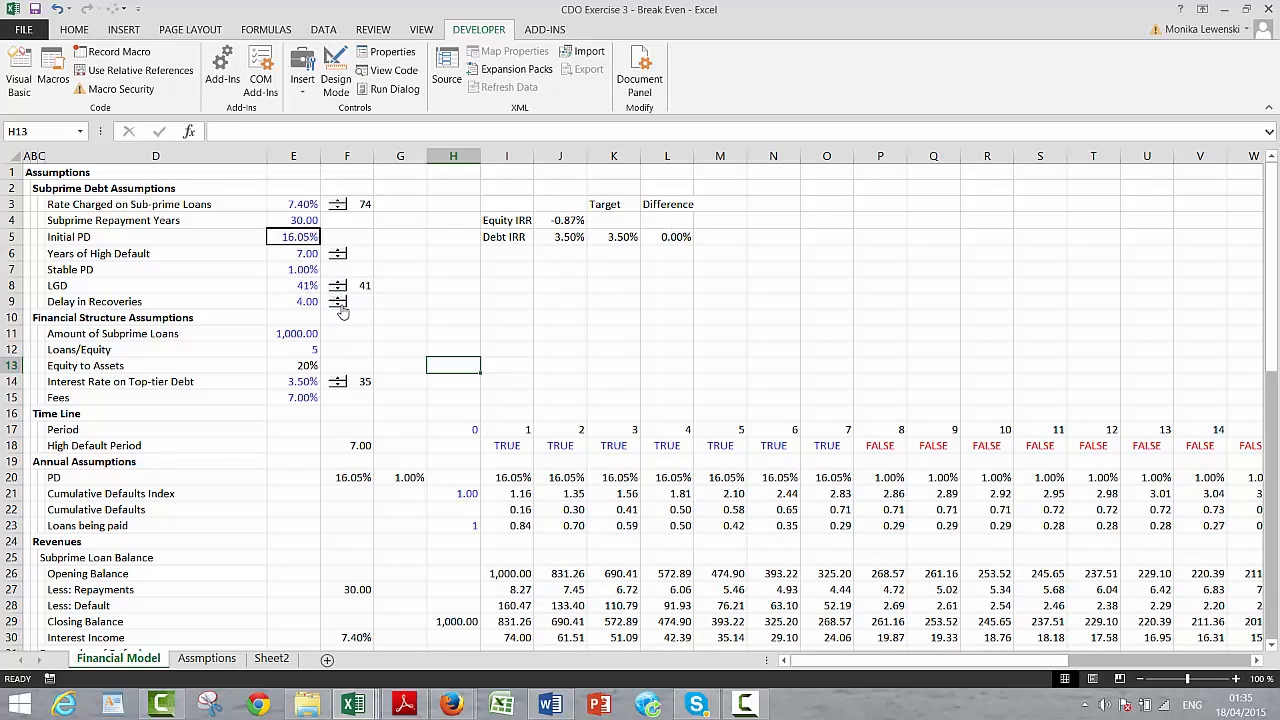
Step: Assign the goalseek macro to the Delay in Recoveries spinner and deselect it
right_click(341, 312)
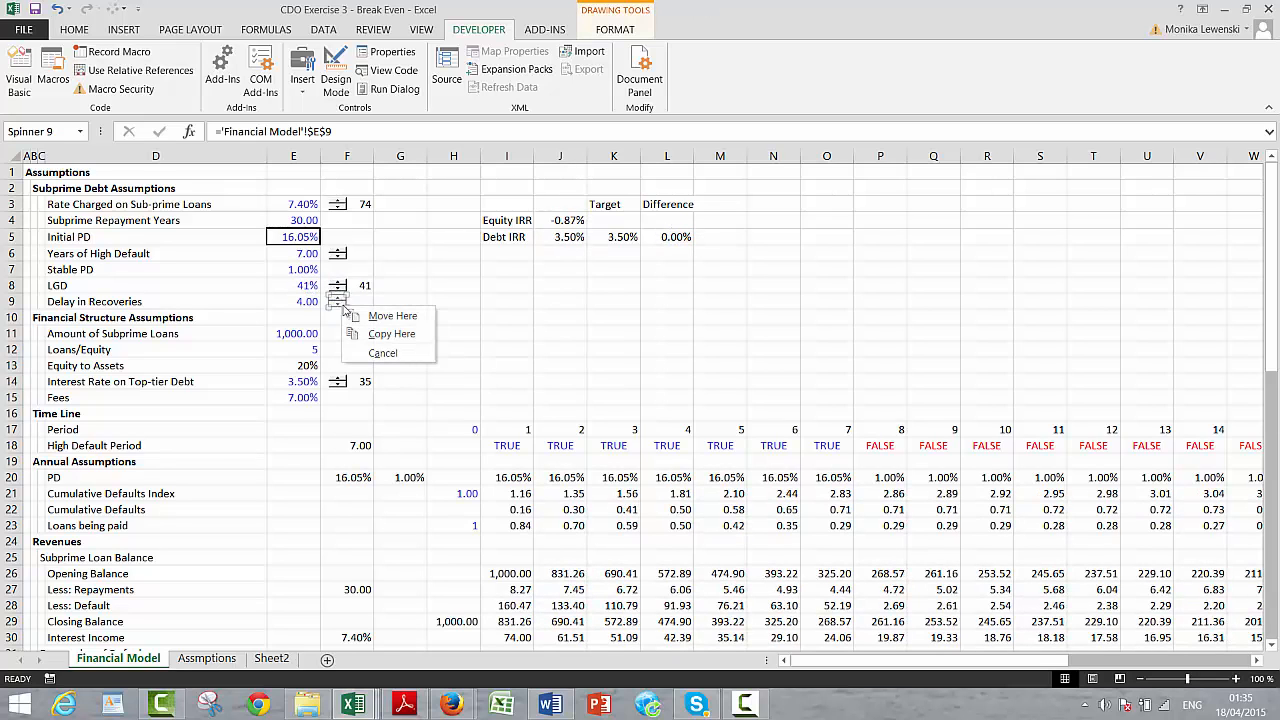
click(606, 320)
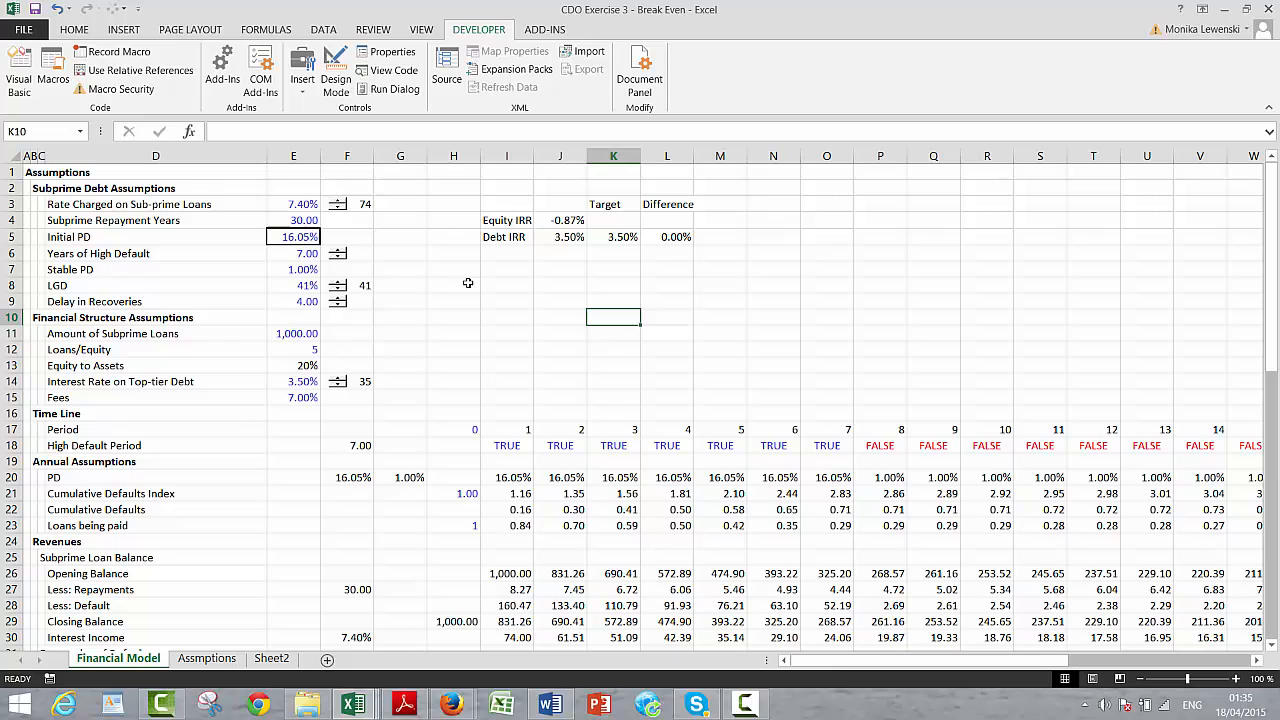
right_click(337, 304)
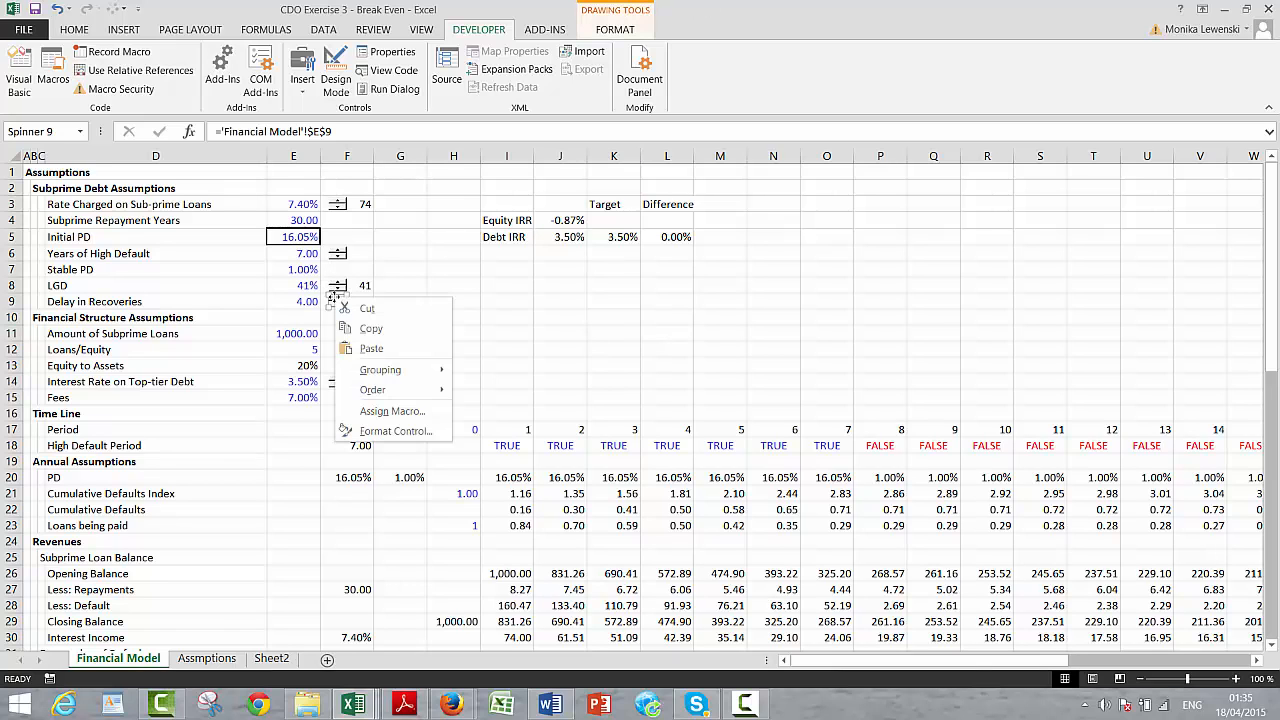
click(361, 415)
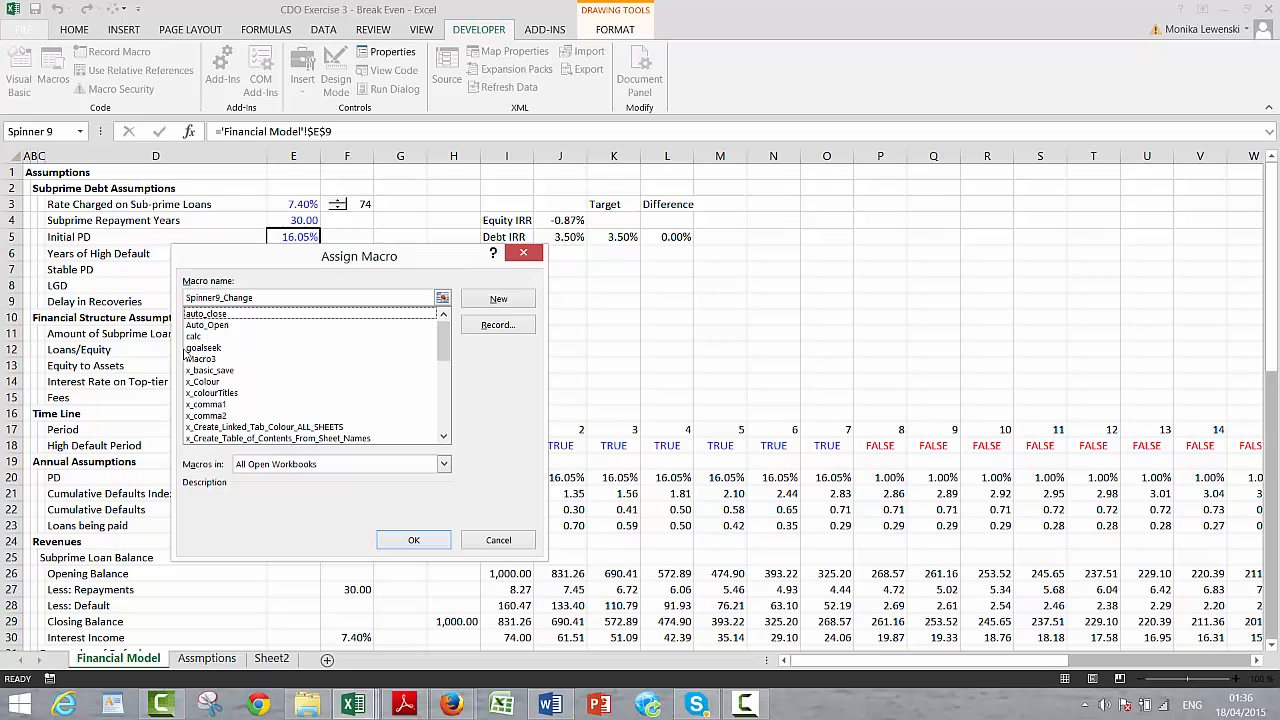
click(200, 347)
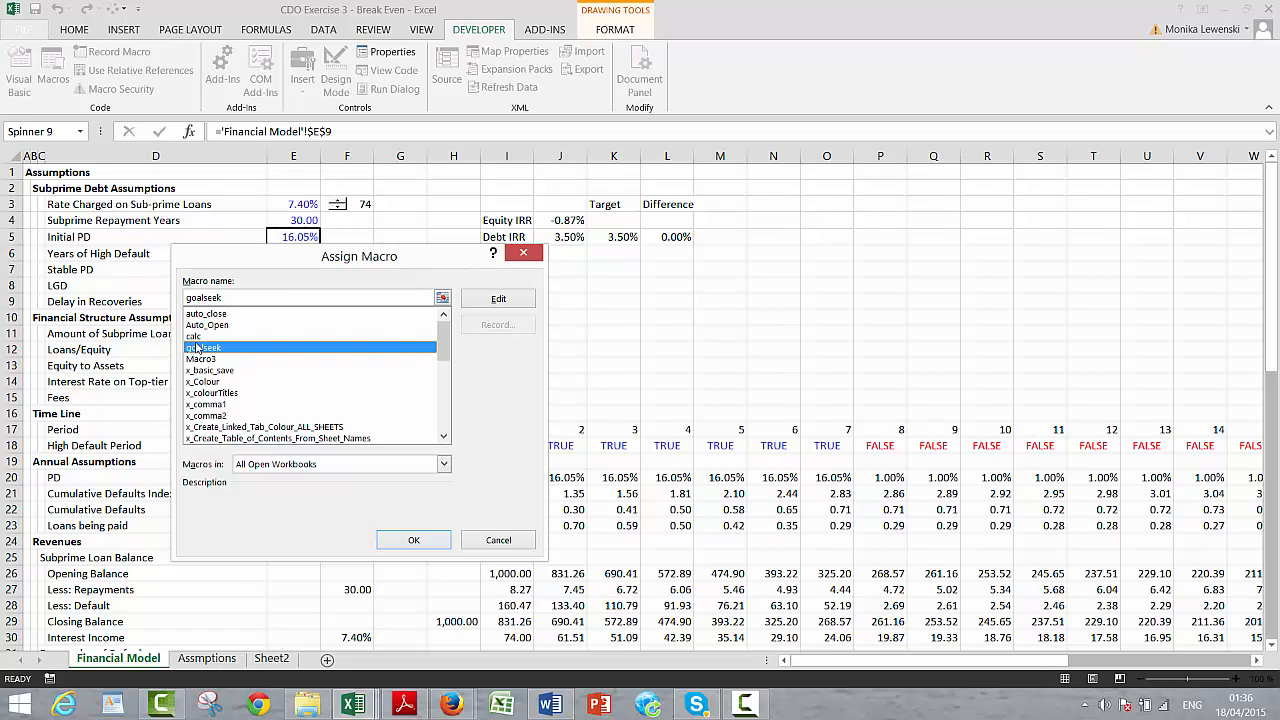
click(414, 537)
click(460, 396)
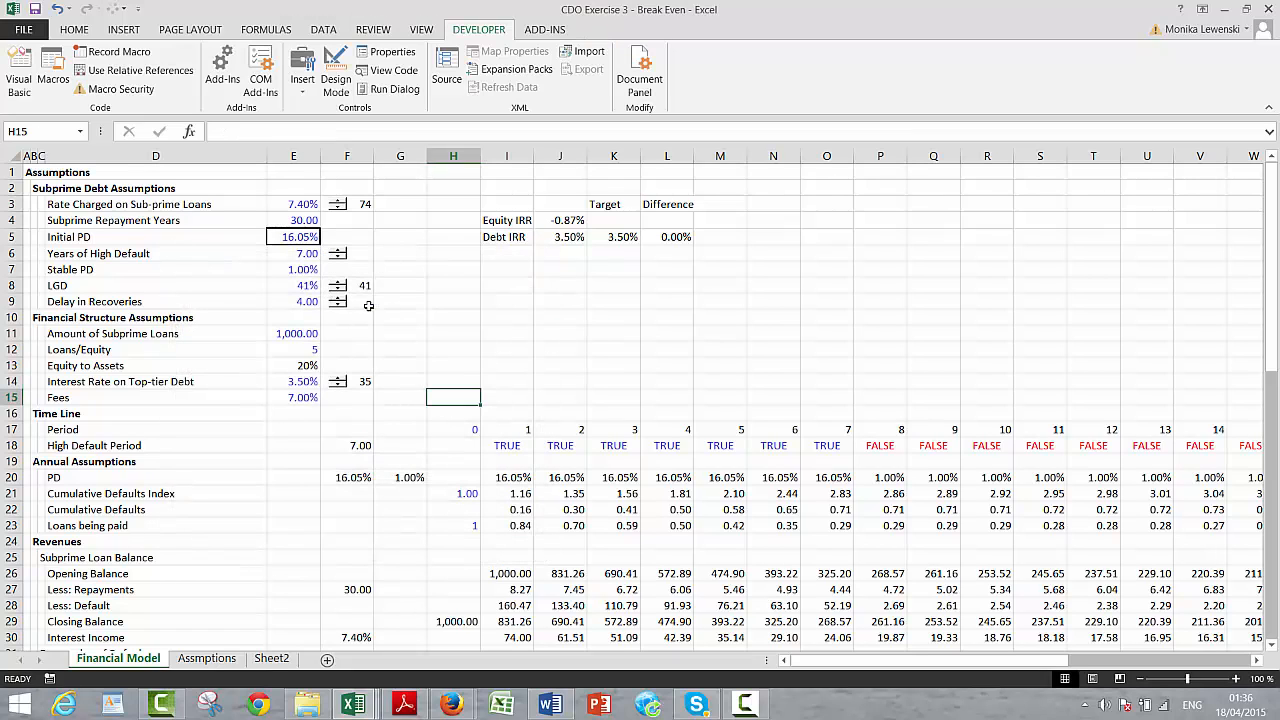
Step: Raise Delay in Recoveries to 8.00 with its spinner to test the assigned macro
click(338, 299)
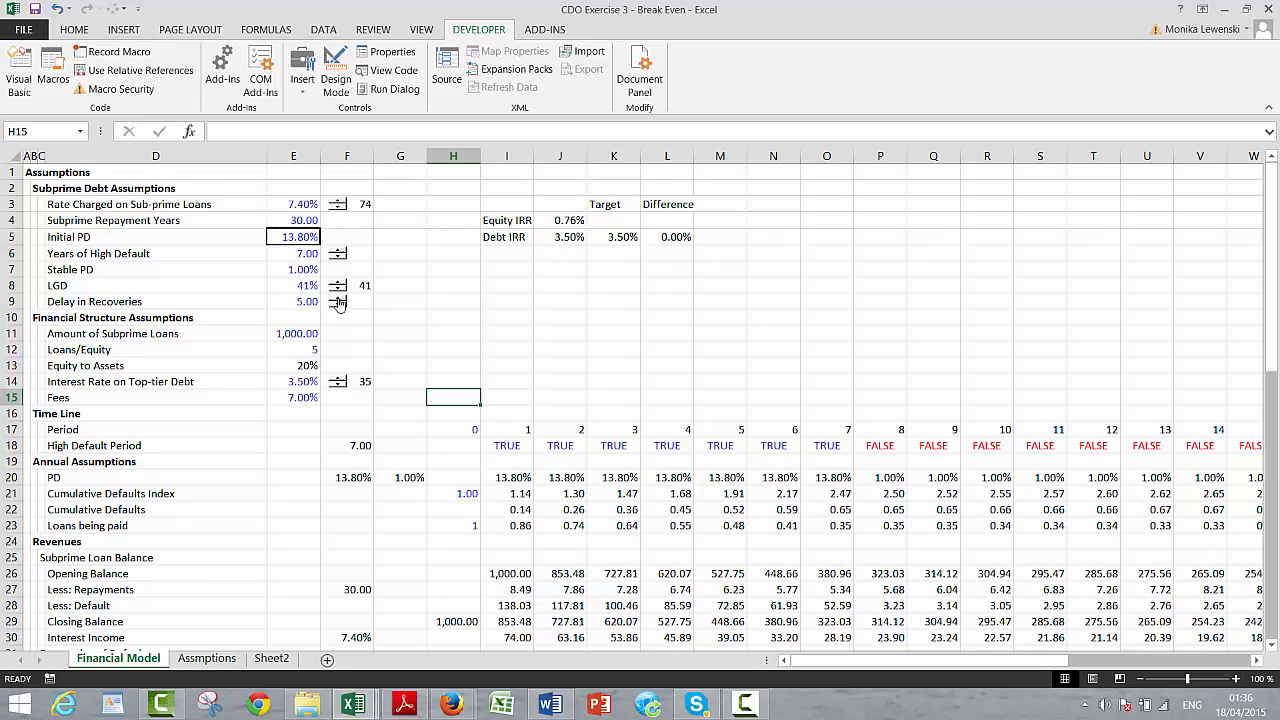
click(338, 299)
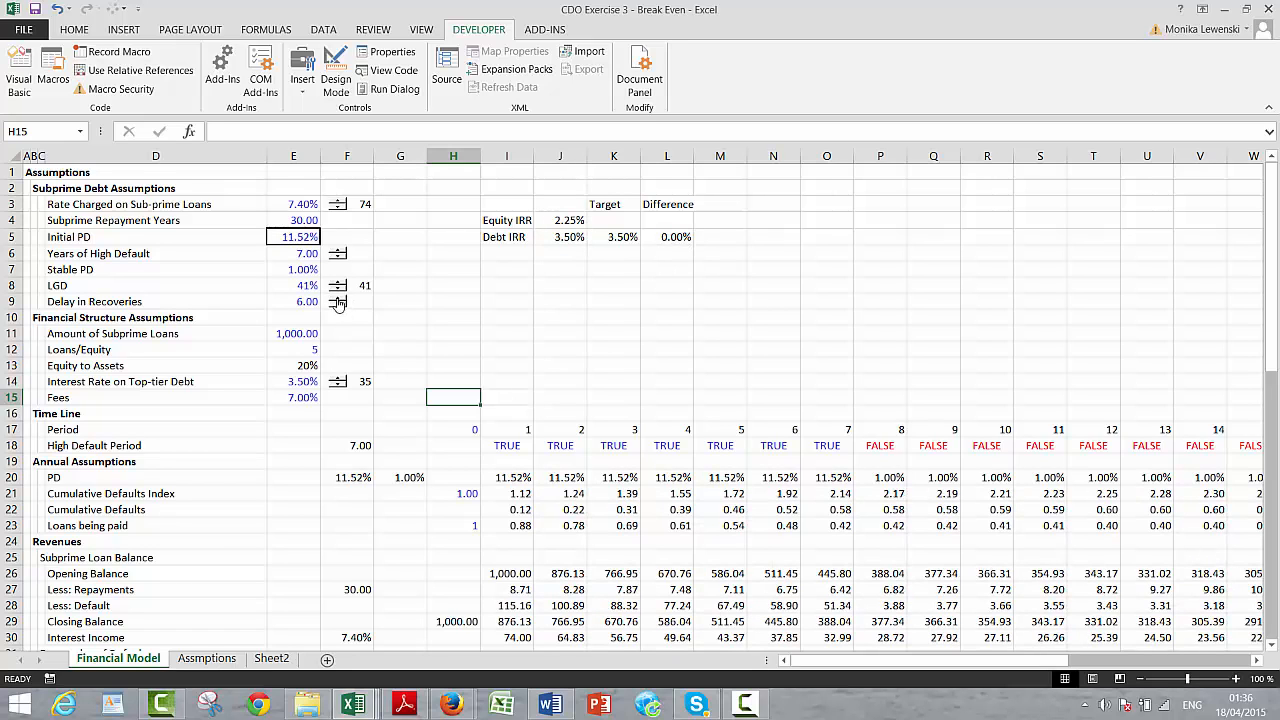
click(338, 299)
click(338, 299)
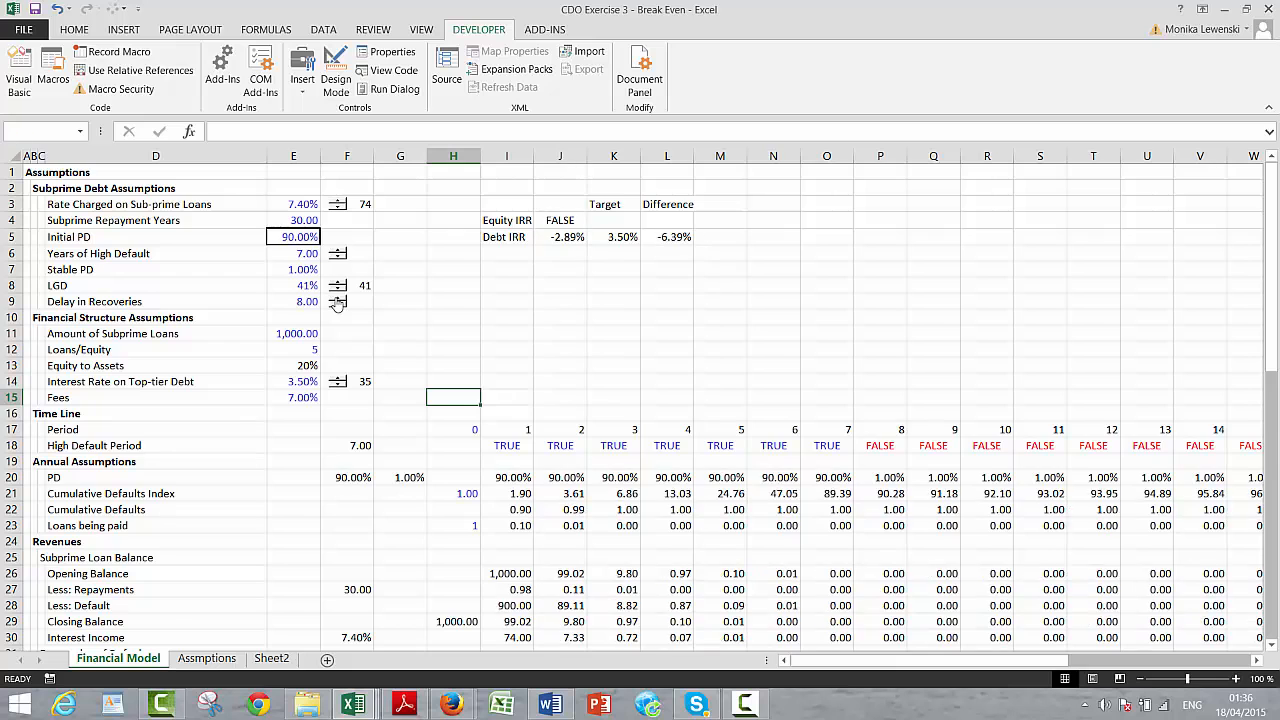
Step: Lower Delay in Recoveries to 3.00 with its spinner, and step it back up to 4.00
click(337, 305)
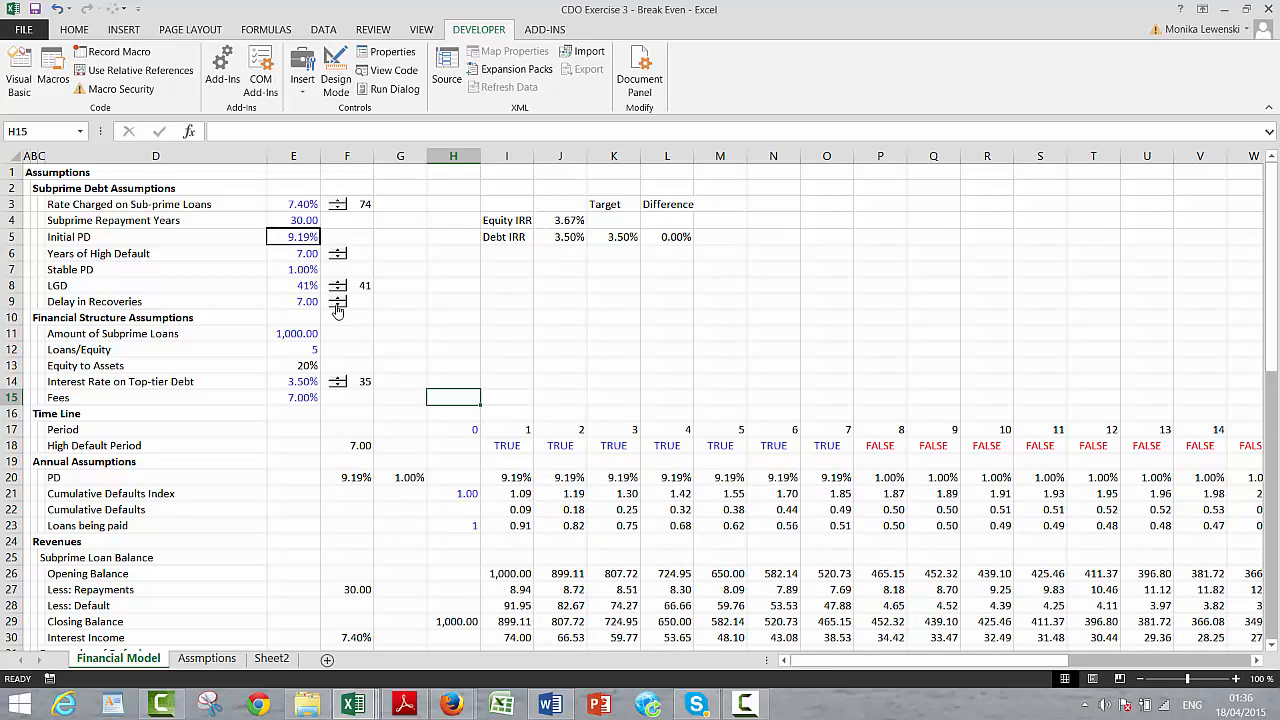
click(337, 305)
click(337, 305)
click(337, 305)
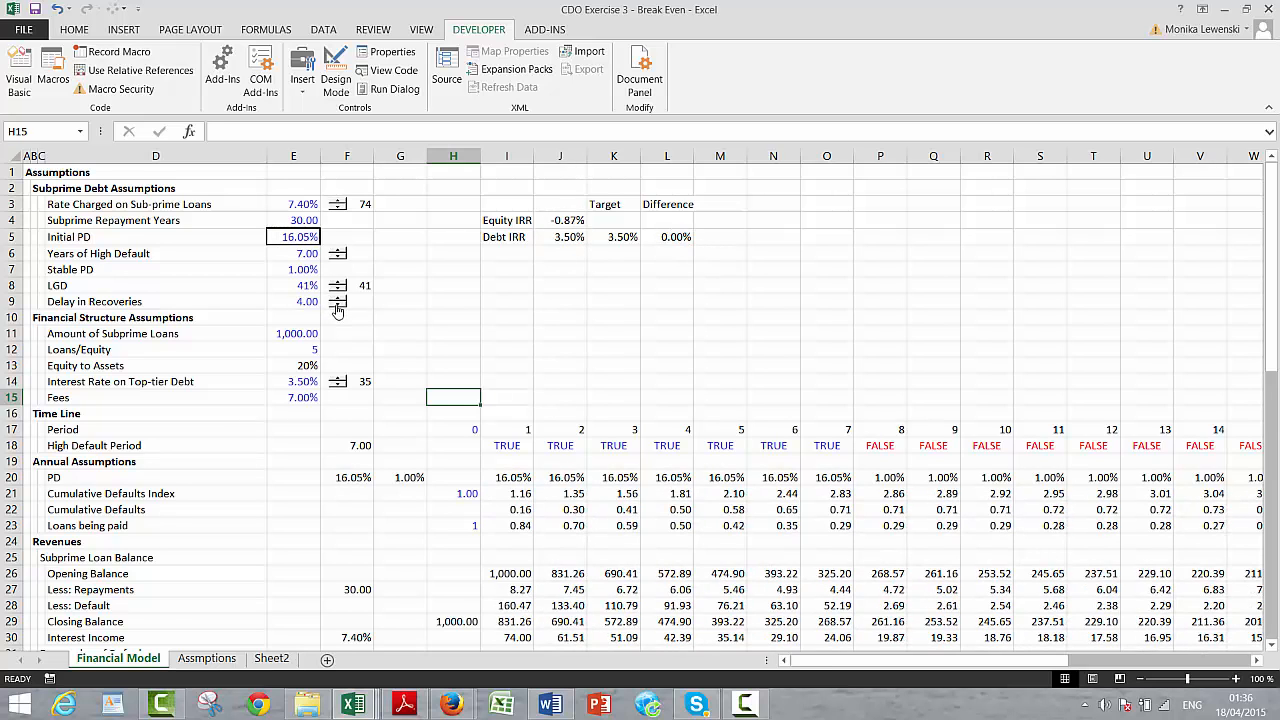
click(337, 308)
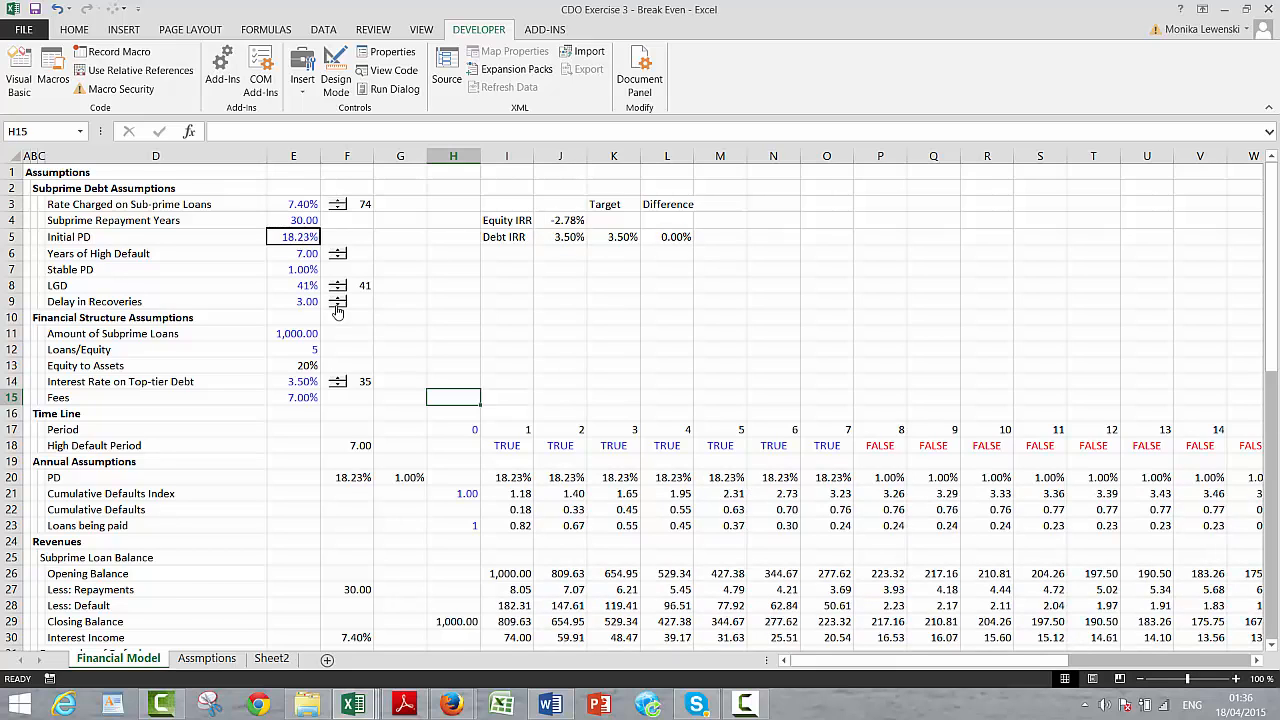
click(337, 299)
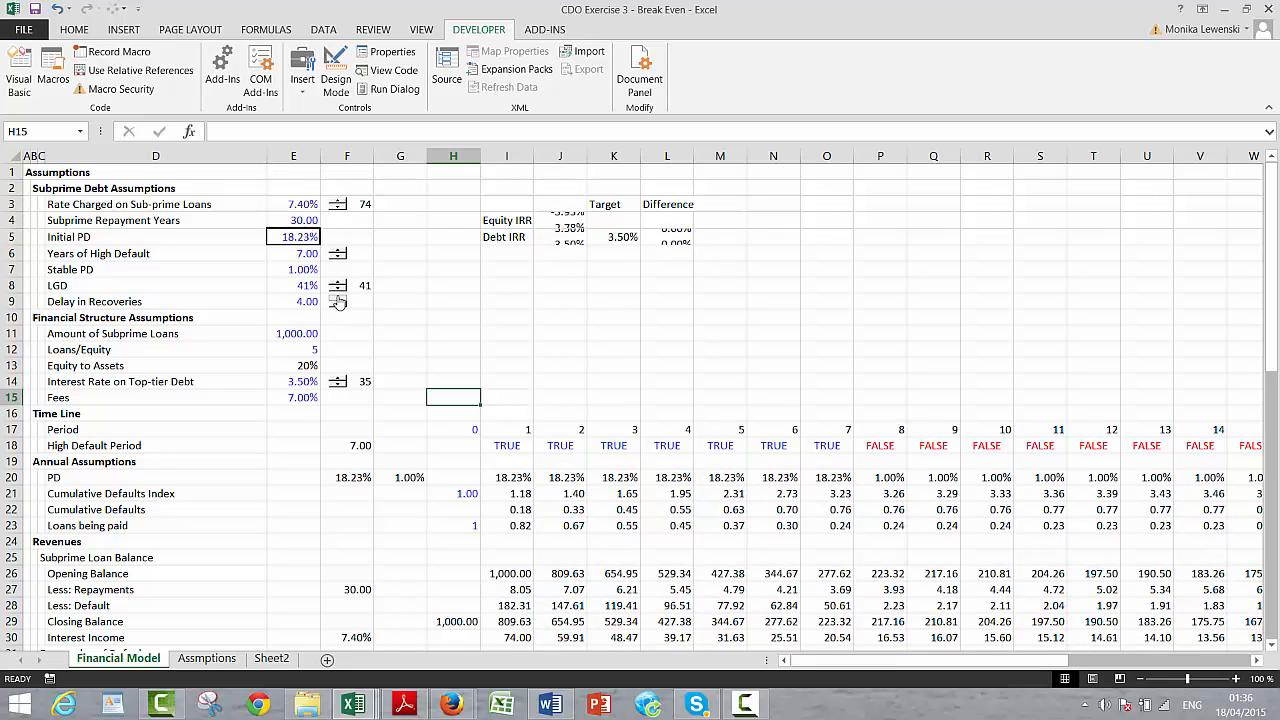
click(451, 355)
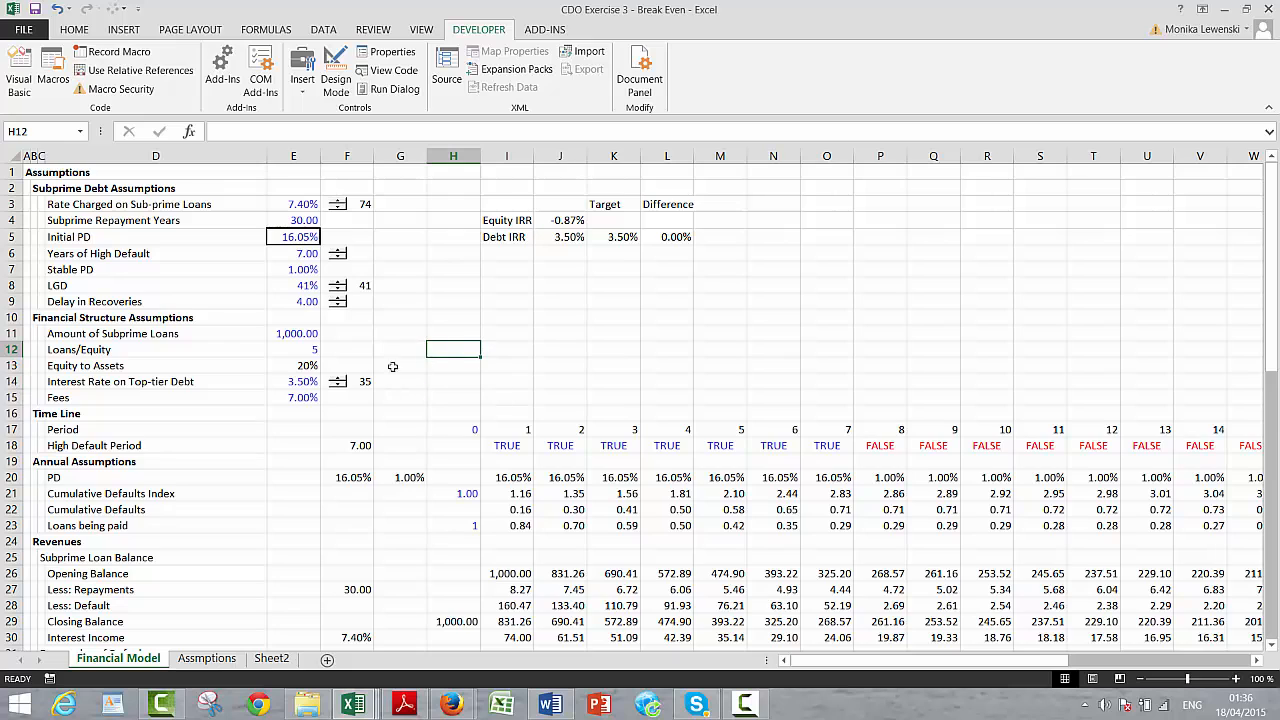
Step: Assign the goalseek macro to the Interest Rate on Top-tier Debt spinner and deselect it
right_click(340, 387)
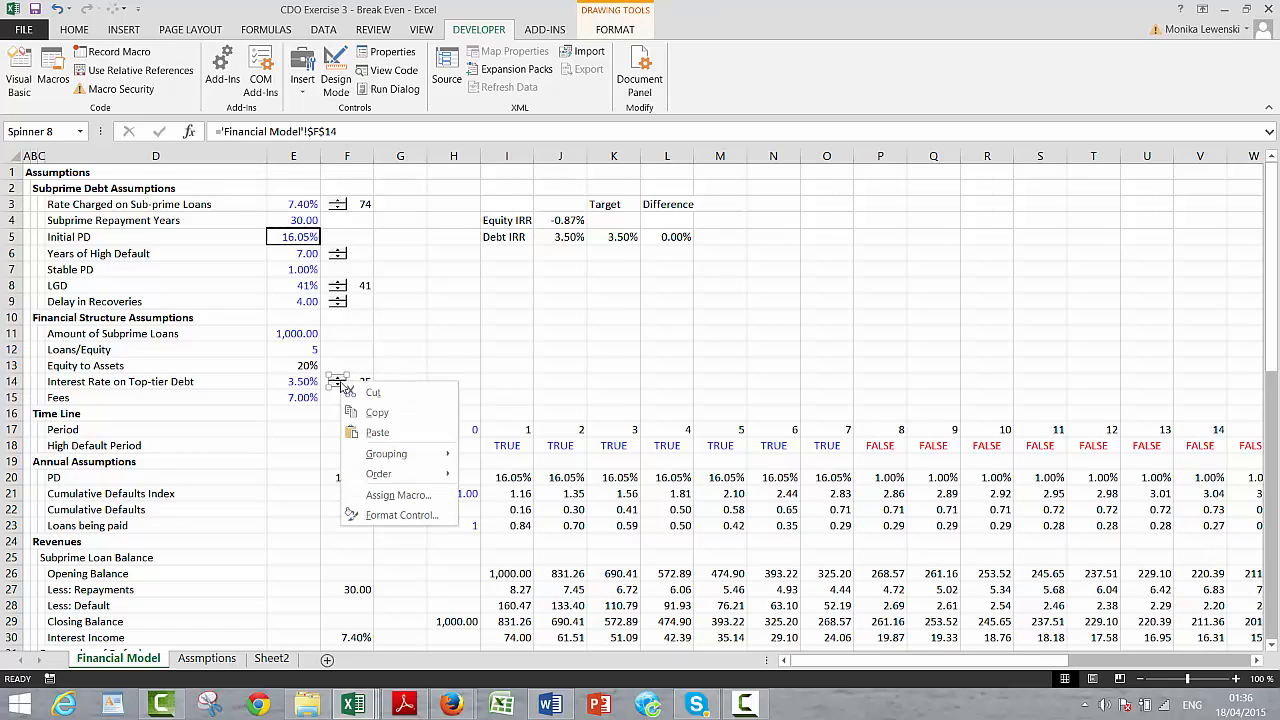
click(385, 505)
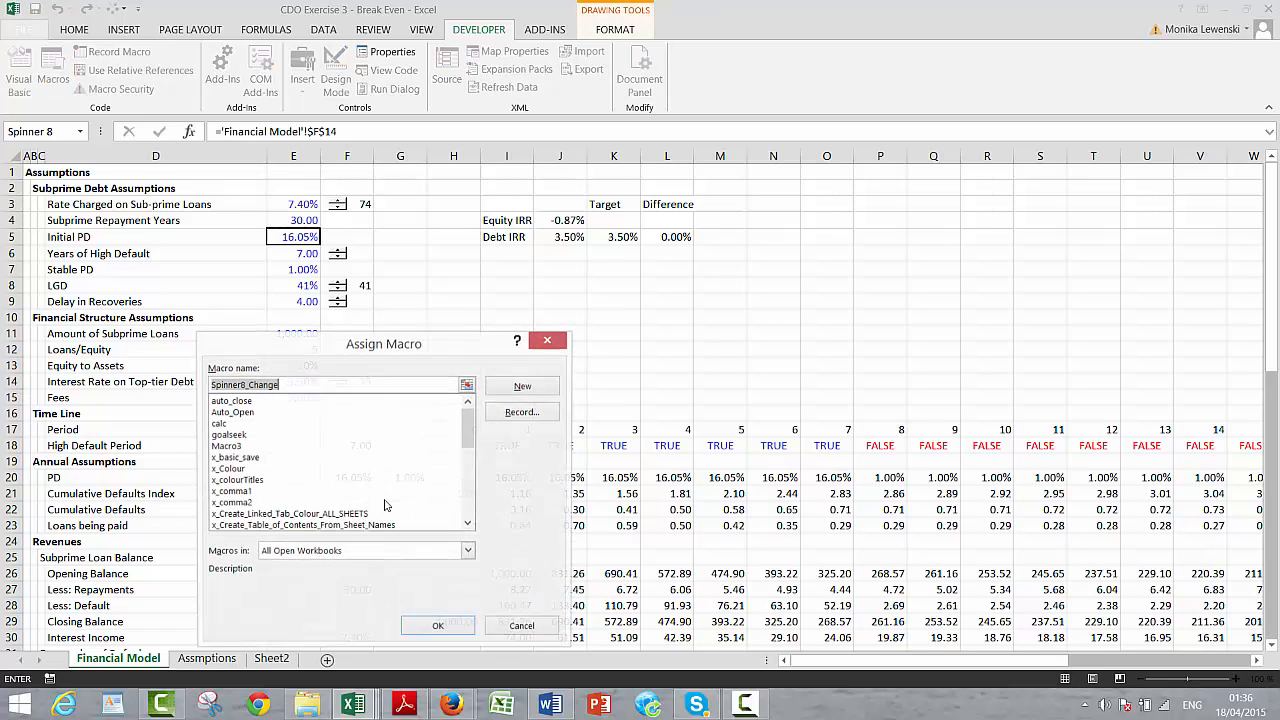
click(238, 435)
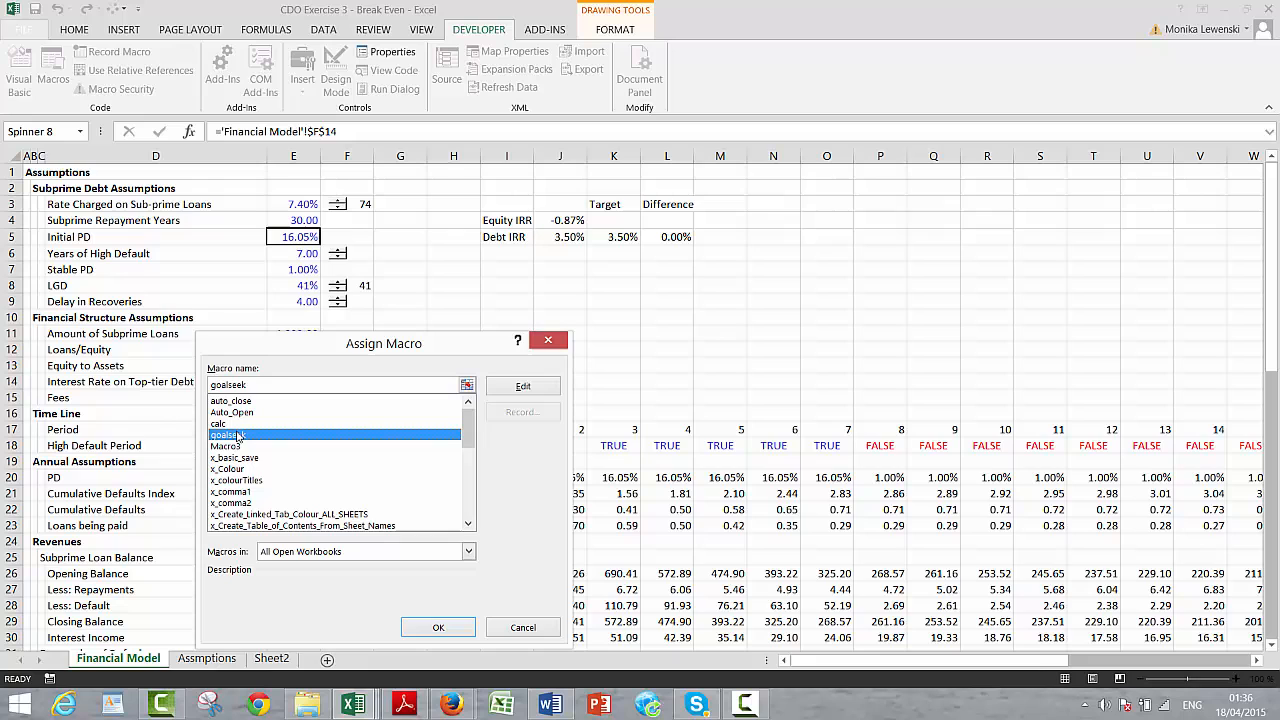
click(436, 628)
click(495, 367)
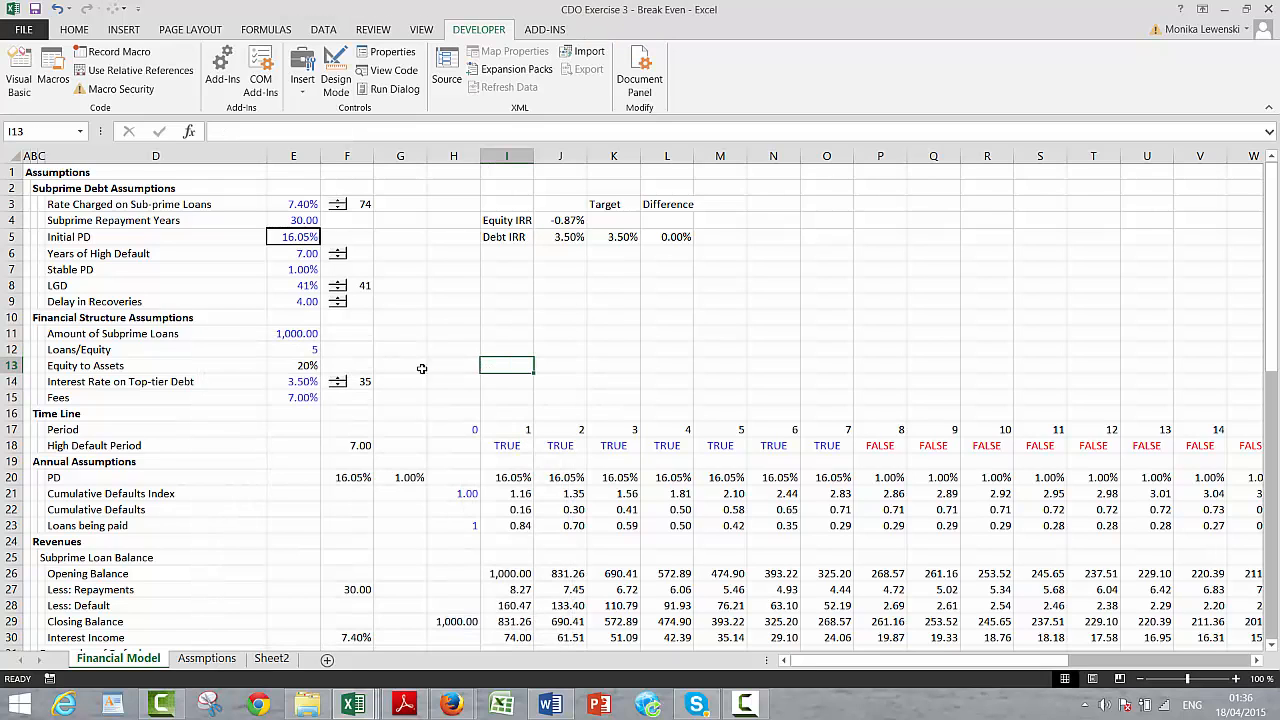
Step: Step Interest Rate on Top-tier Debt to 3.80% with its spinner to test the assigned macro
click(339, 384)
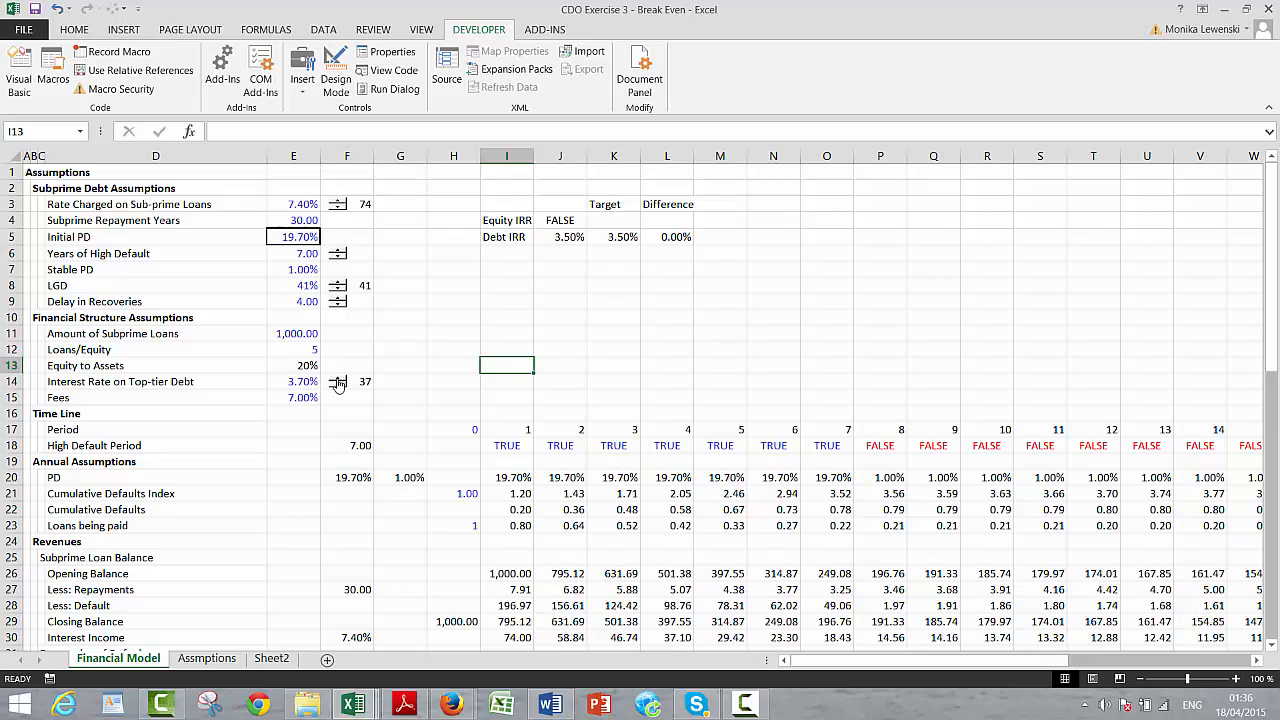
click(339, 384)
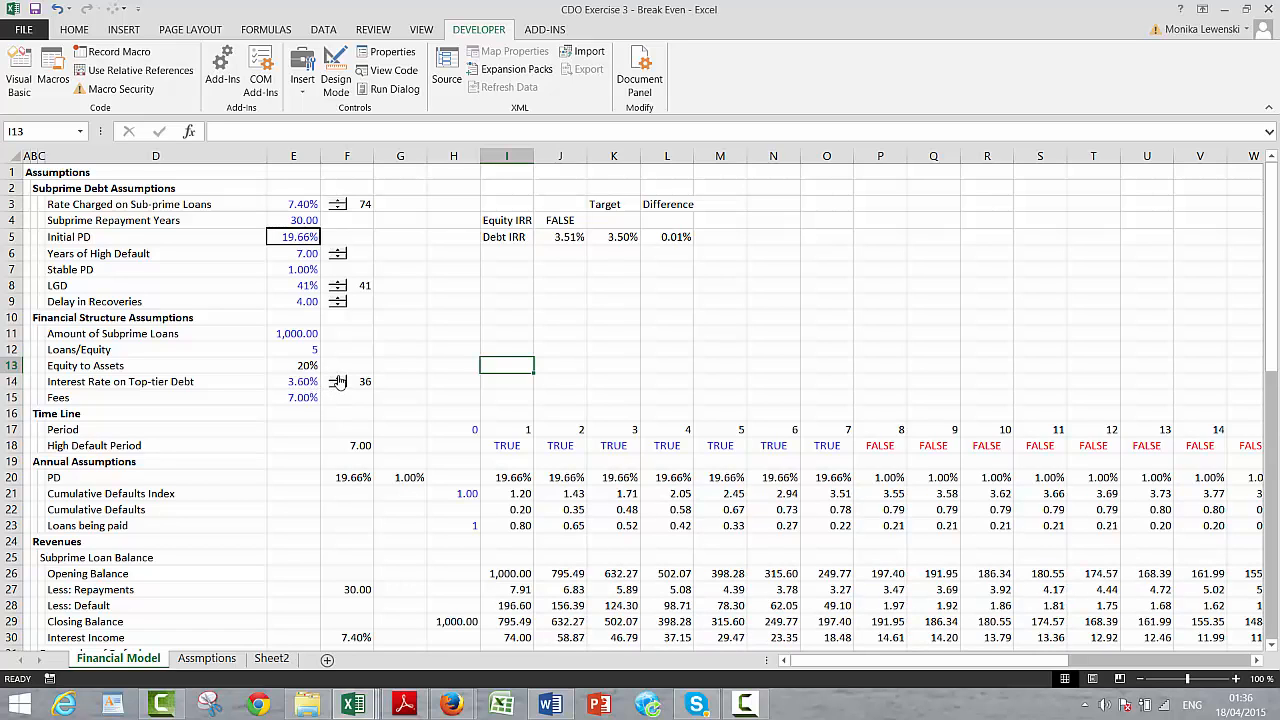
click(339, 380)
click(339, 380)
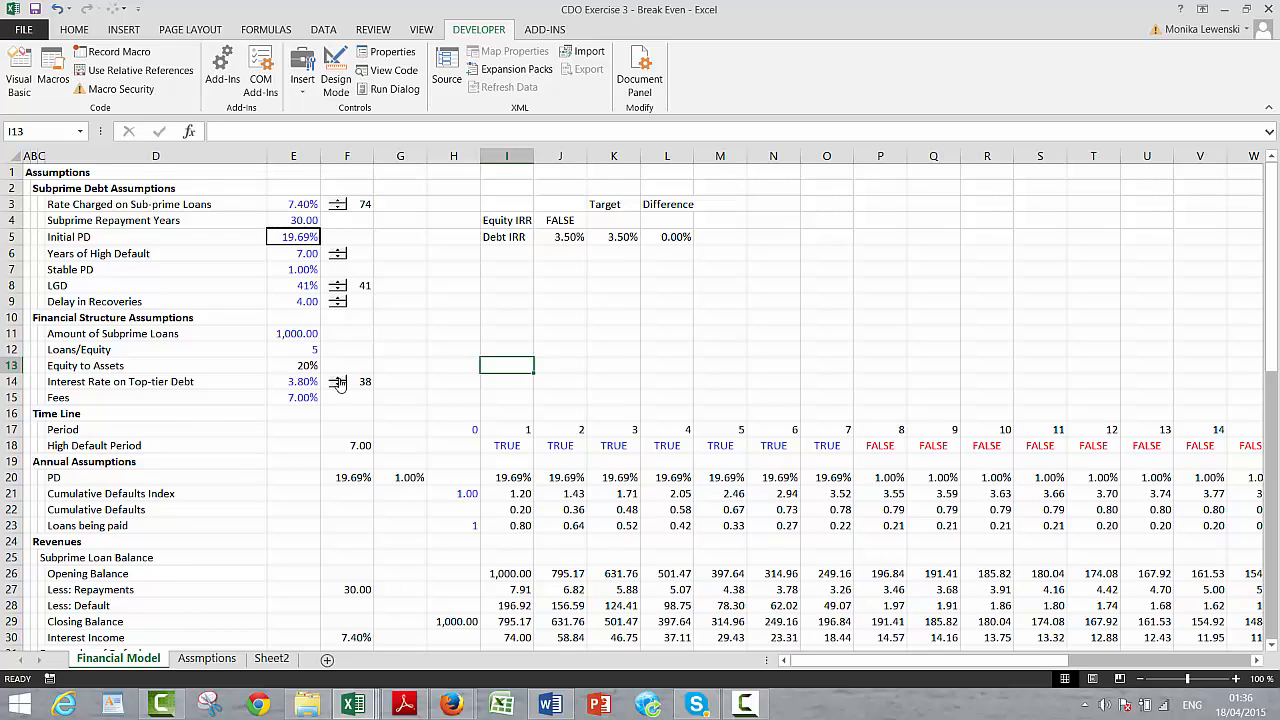
click(337, 381)
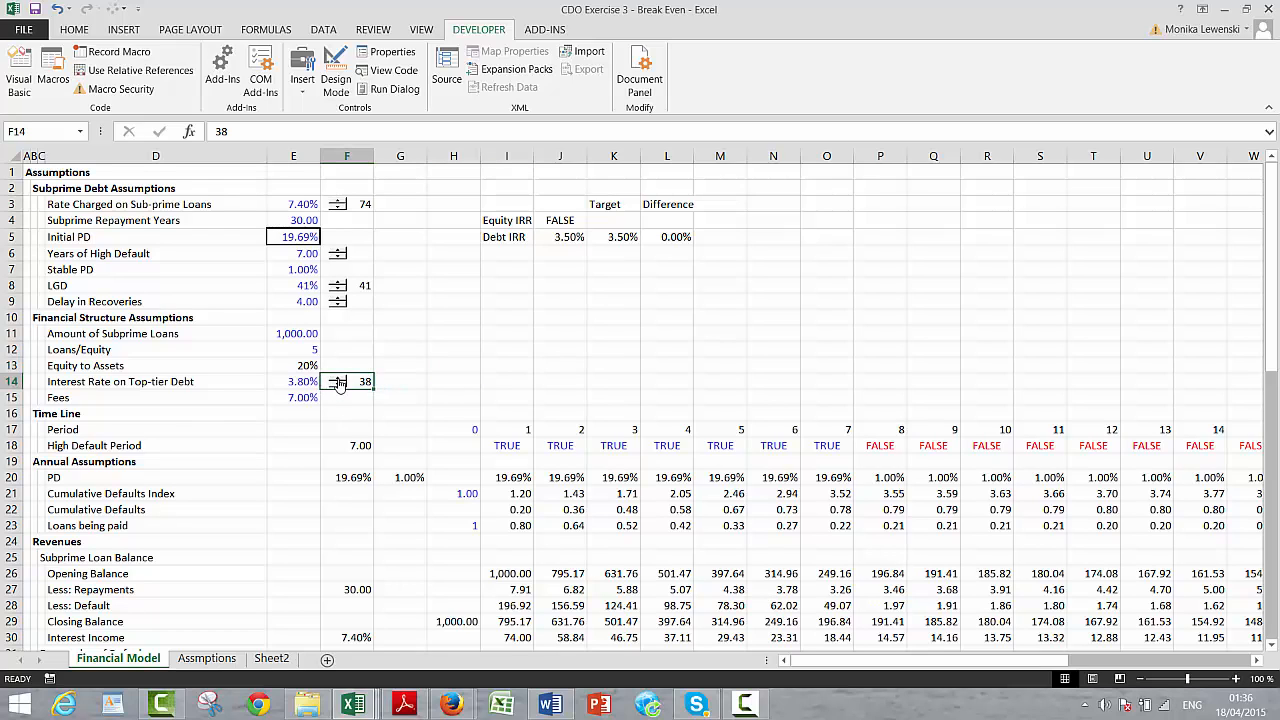
Step: Raise Interest Rate on Top-tier Debt past 4.60% with its spinner
click(339, 380)
click(339, 380)
click(339, 380)
click(339, 380)
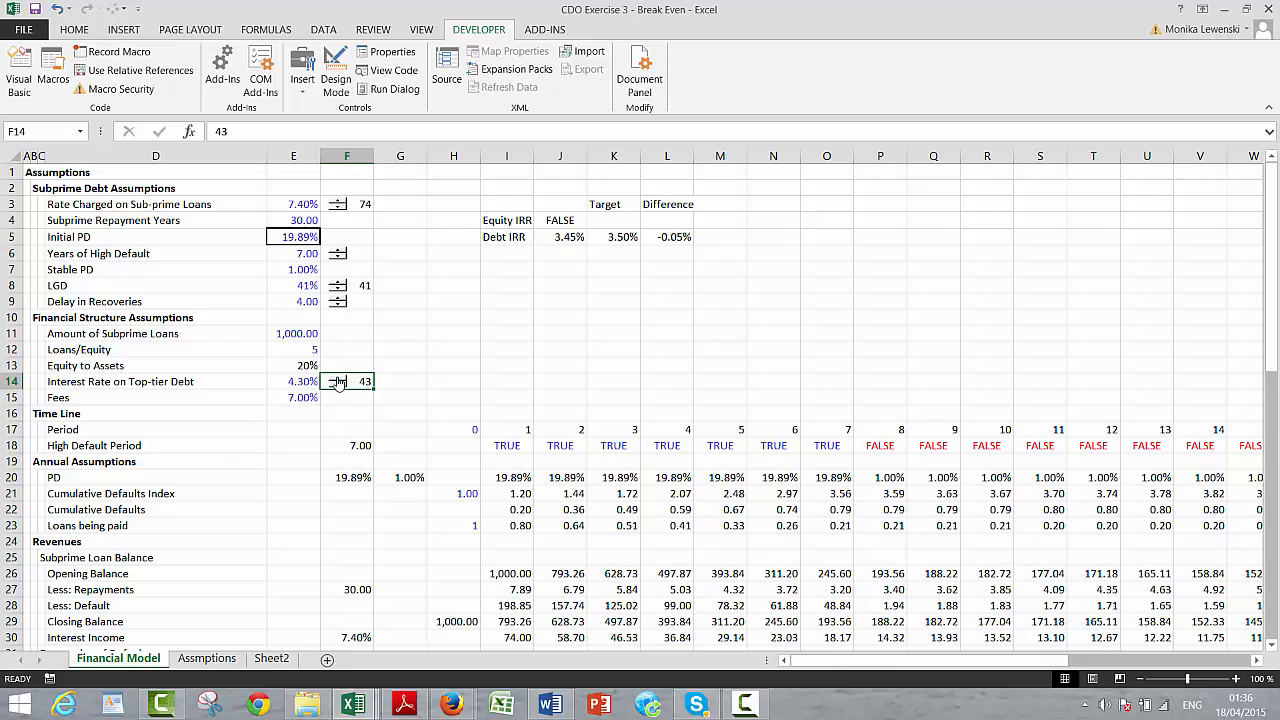
click(339, 380)
click(339, 380)
click(339, 380)
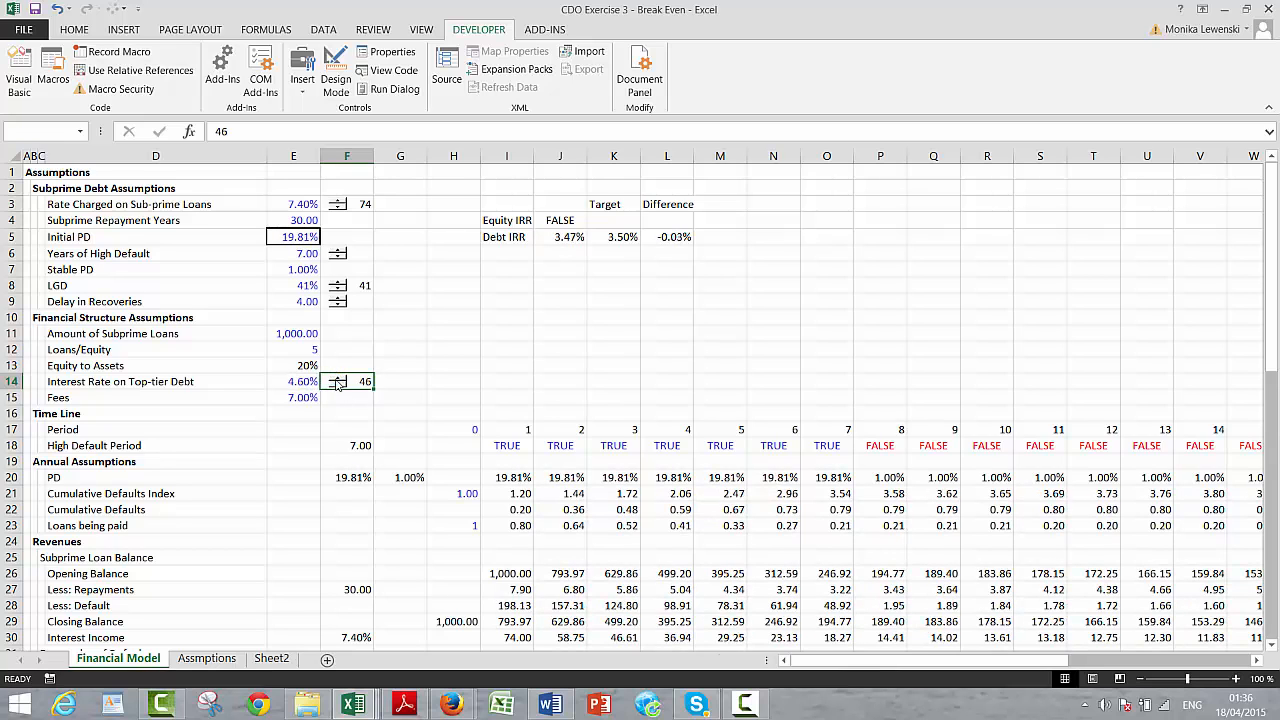
click(339, 380)
click(338, 380)
click(338, 380)
click(338, 380)
click(338, 380)
click(338, 380)
click(336, 379)
Step: Bring Interest Rate on Top-tier Debt down to 4.10% with its spinner and select an empty cell
click(336, 386)
click(336, 386)
click(335, 388)
click(334, 387)
click(338, 387)
click(338, 387)
click(338, 387)
click(338, 387)
click(338, 387)
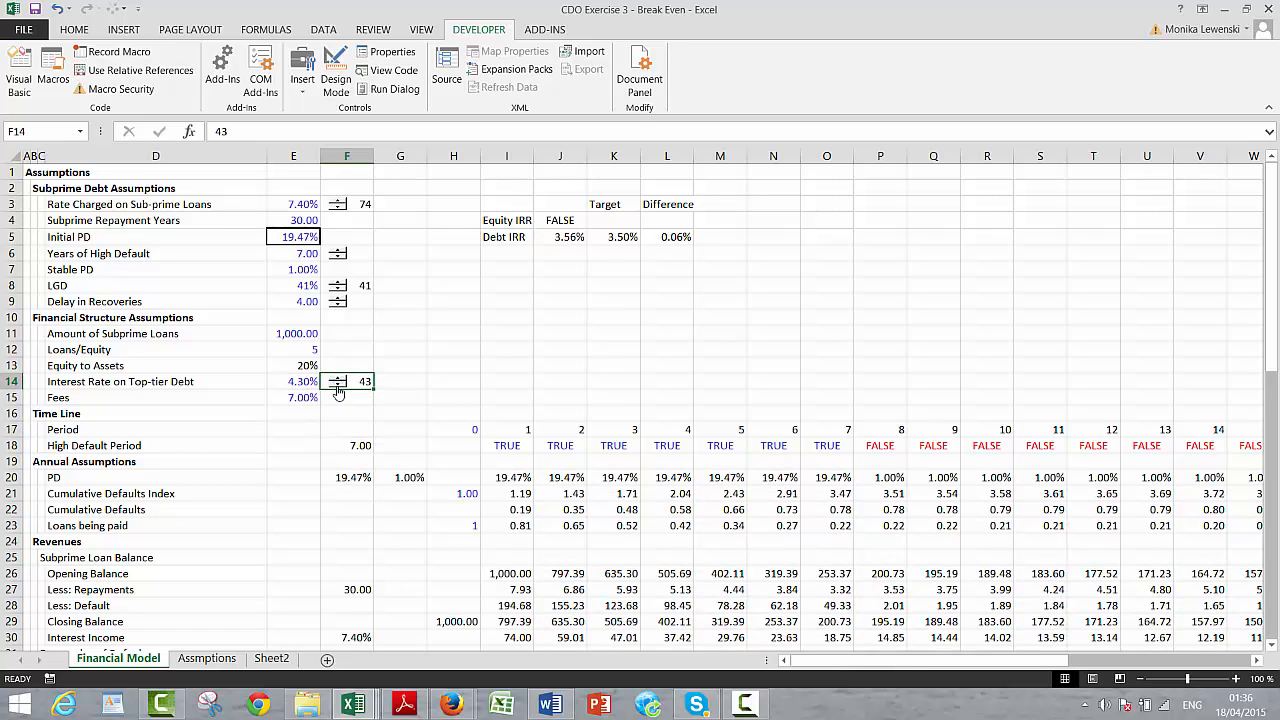
click(338, 387)
click(338, 387)
click(524, 323)
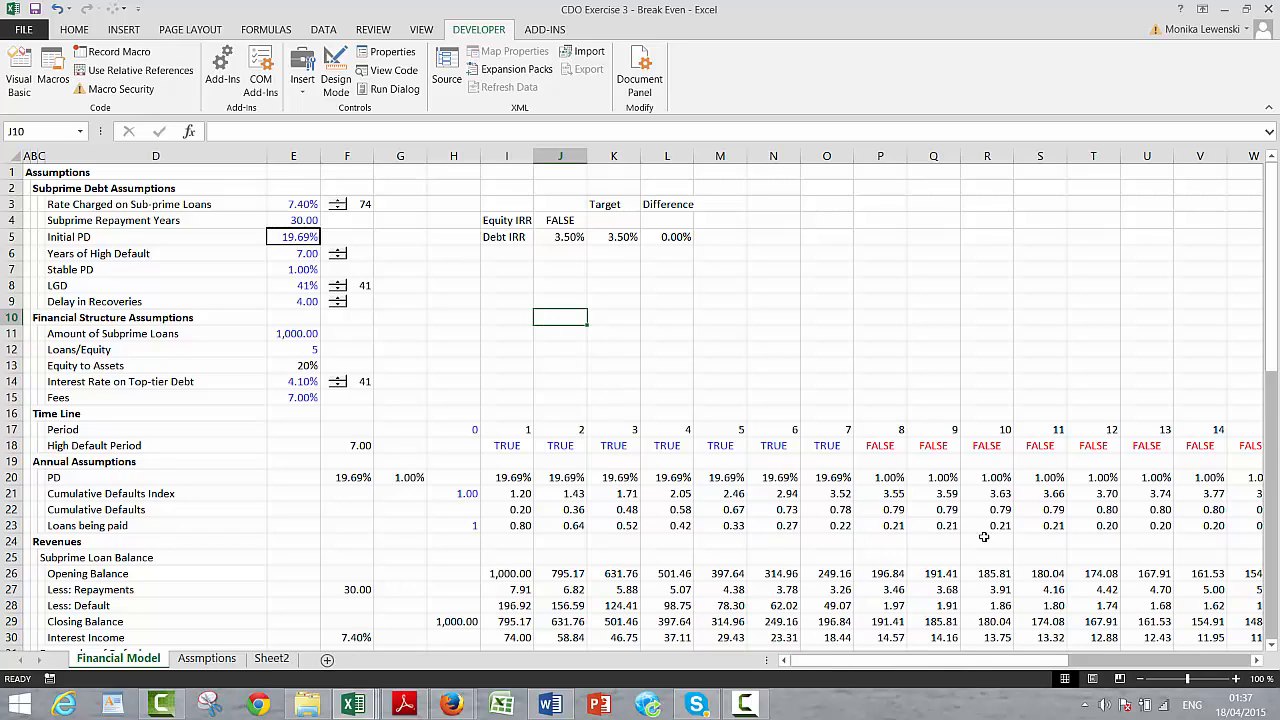
click(819, 296)
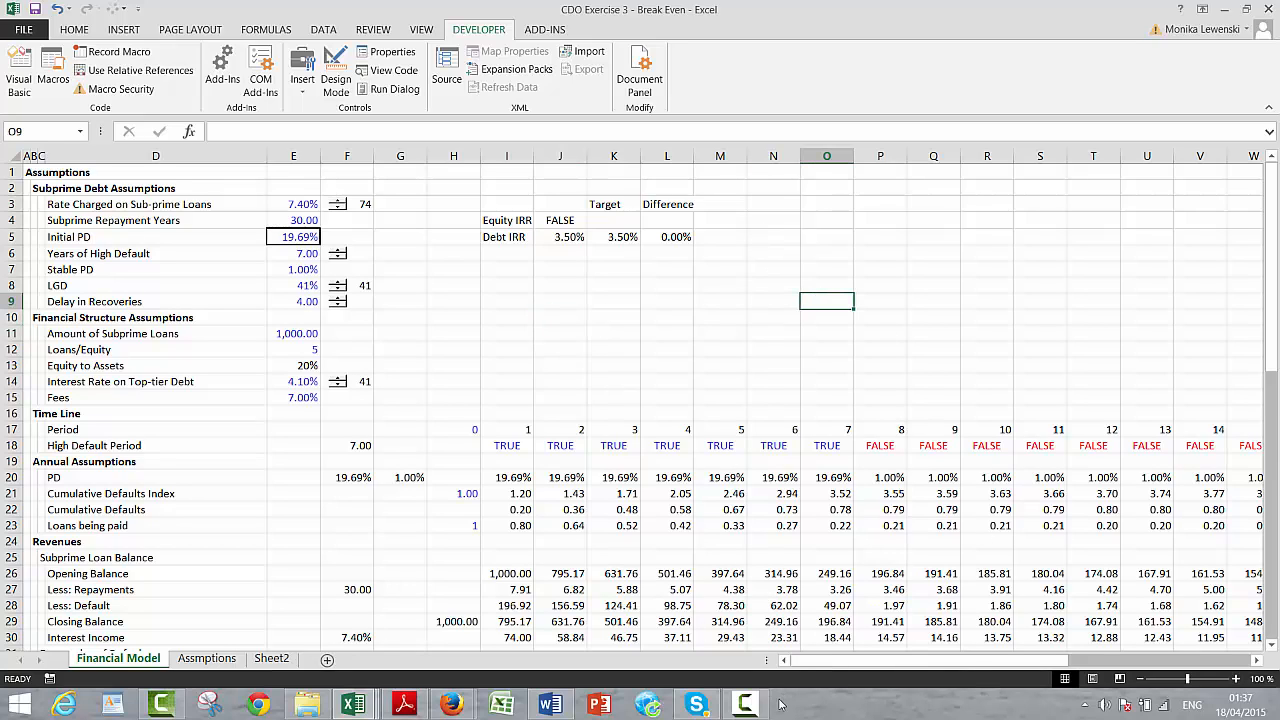
click(748, 705)
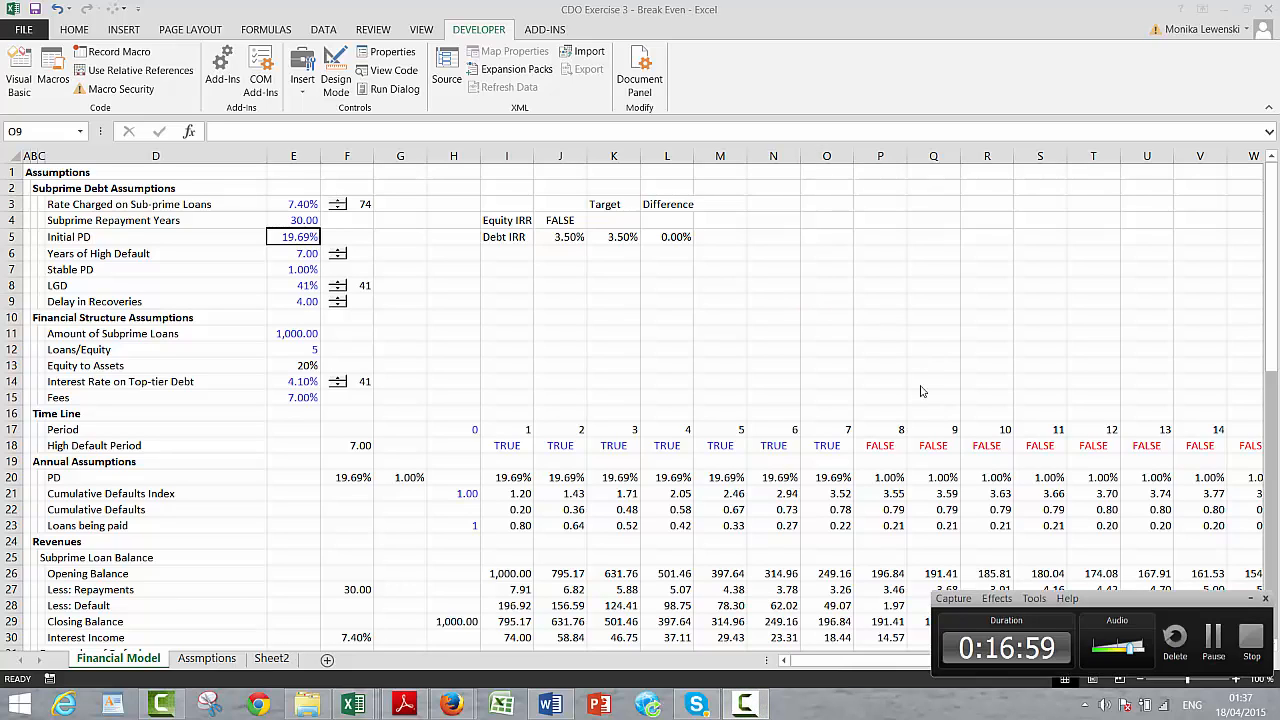